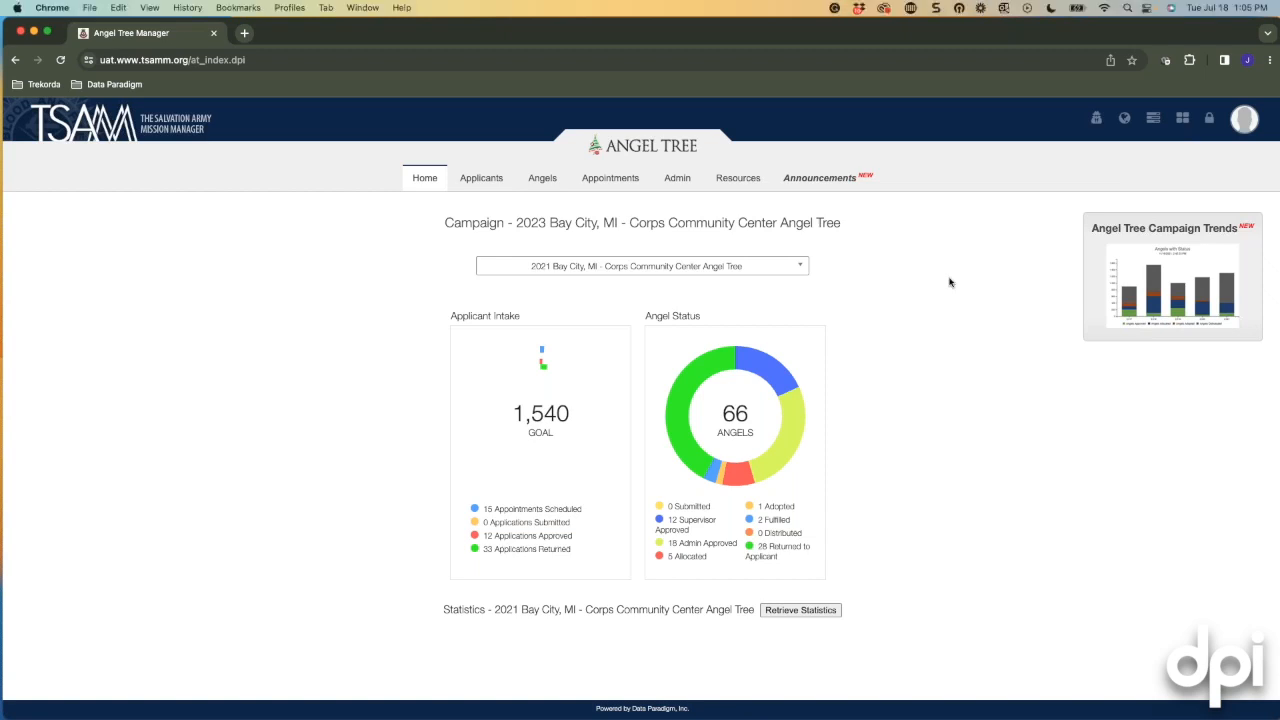
# Enlarge the page and open the 2023 Bay City campaign's General settings for editing.
pyautogui.press('super+equal')
pyautogui.press('super+equal')
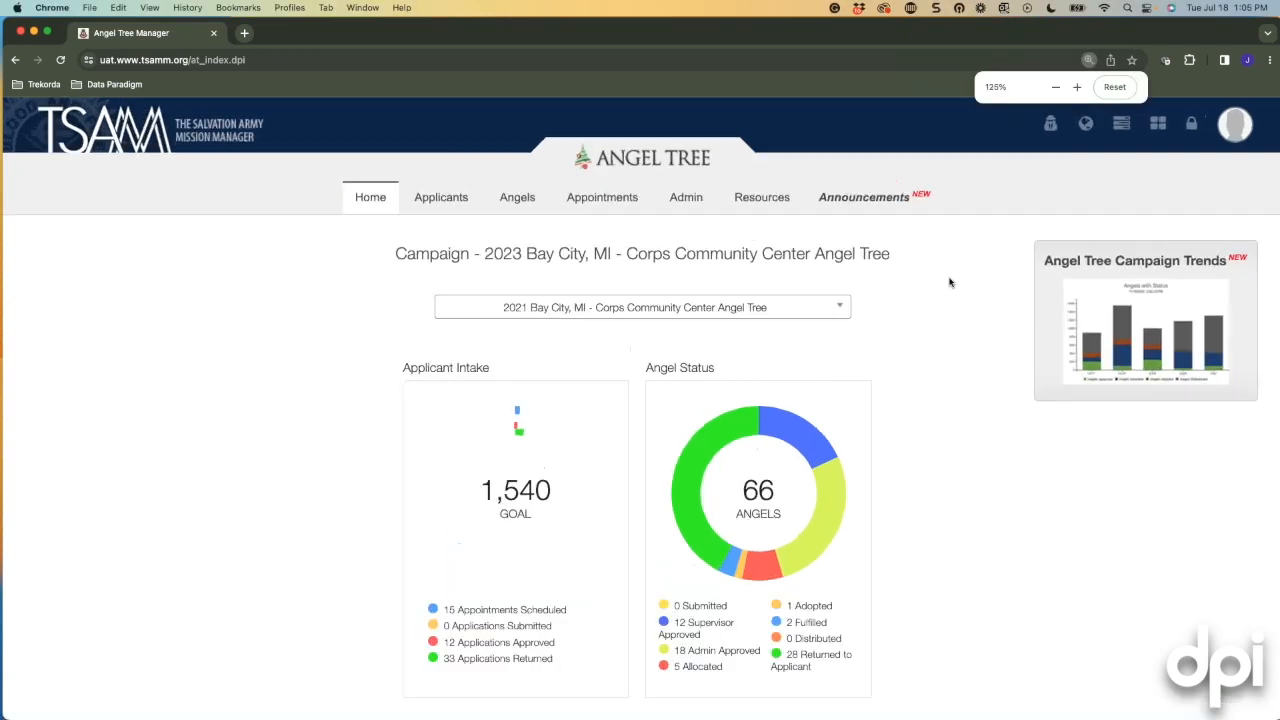
pyautogui.moveTo(666, 197)
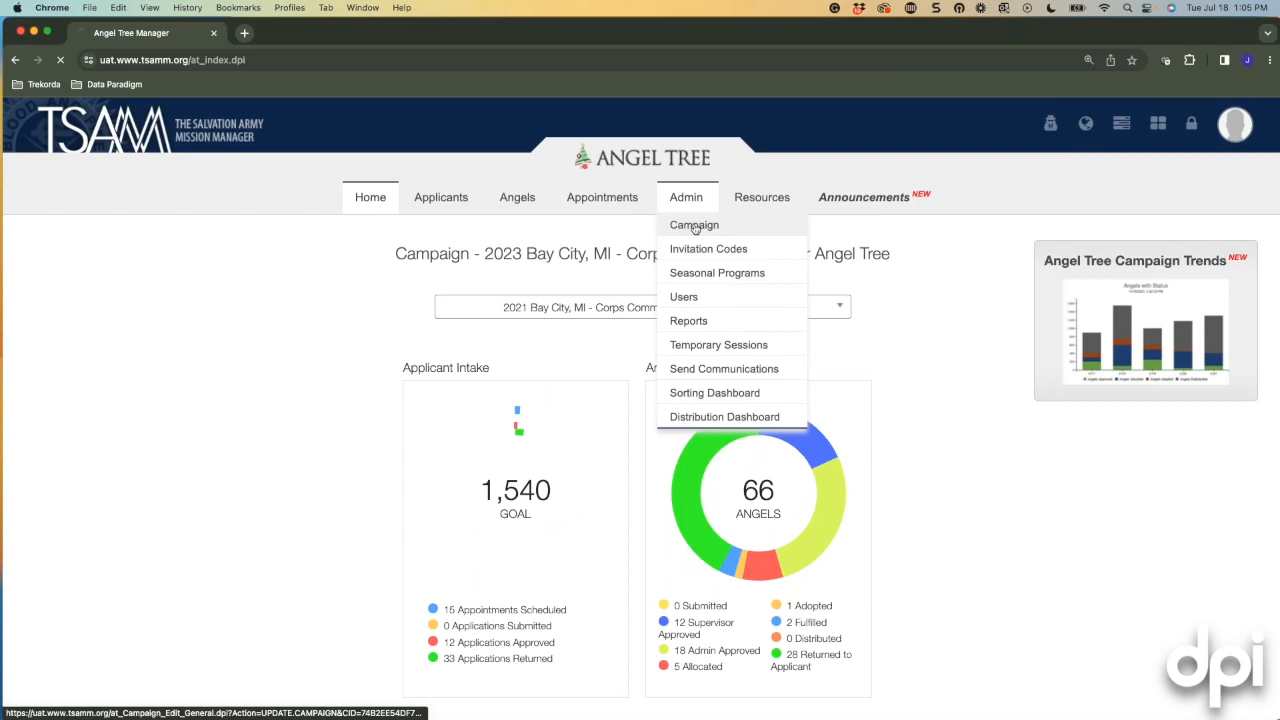
pyautogui.click(688, 225)
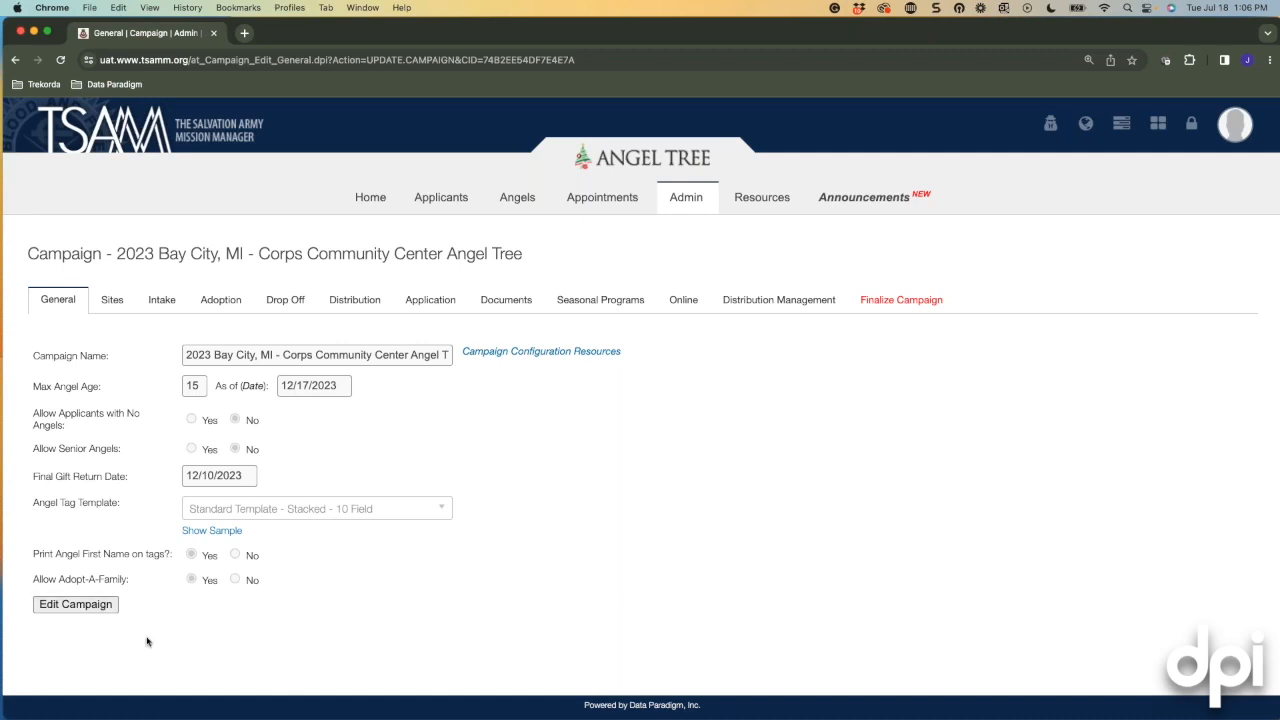
pyautogui.click(105, 610)
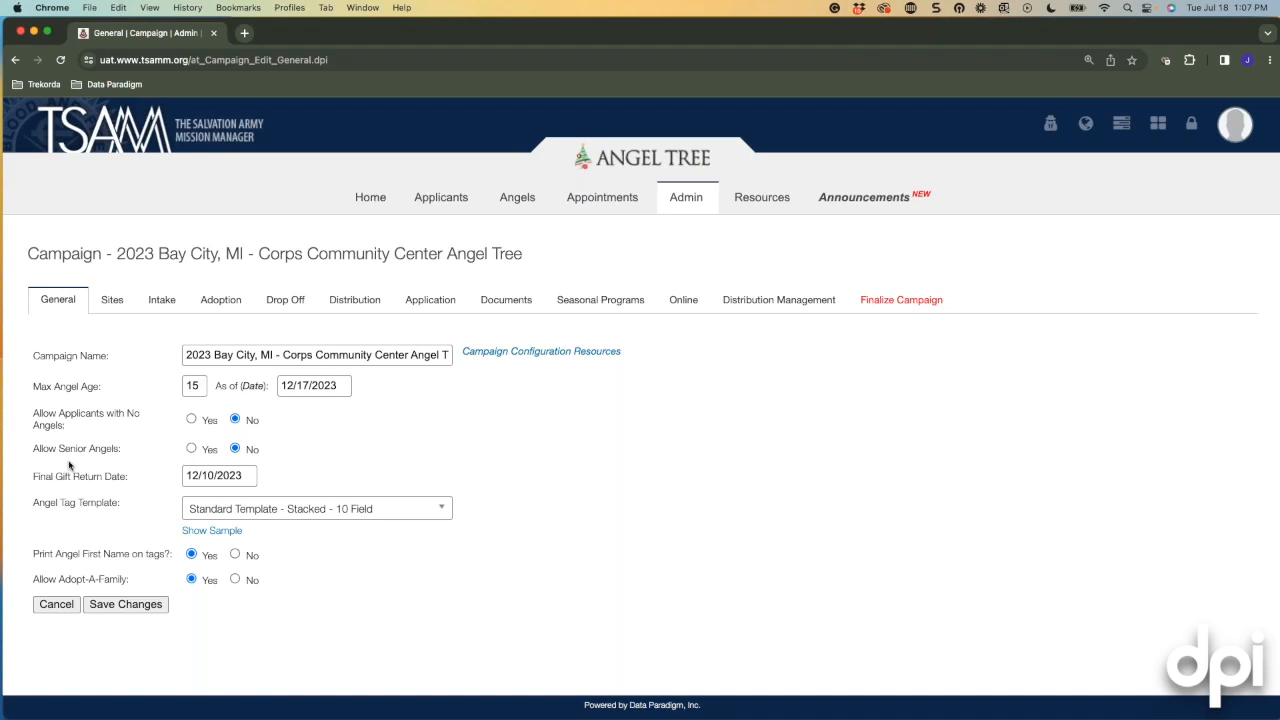
# Allow senior angels in the 2023 Bay City campaign.
pyautogui.click(191, 449)
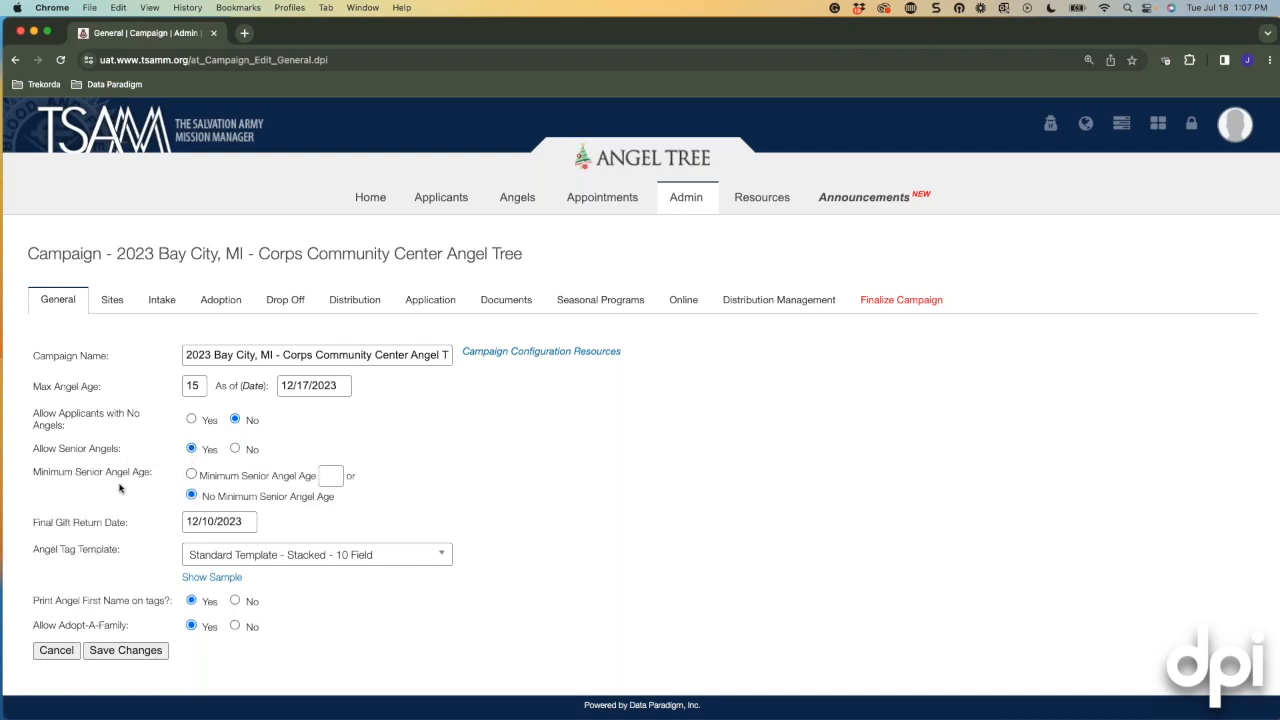
pyautogui.click(191, 476)
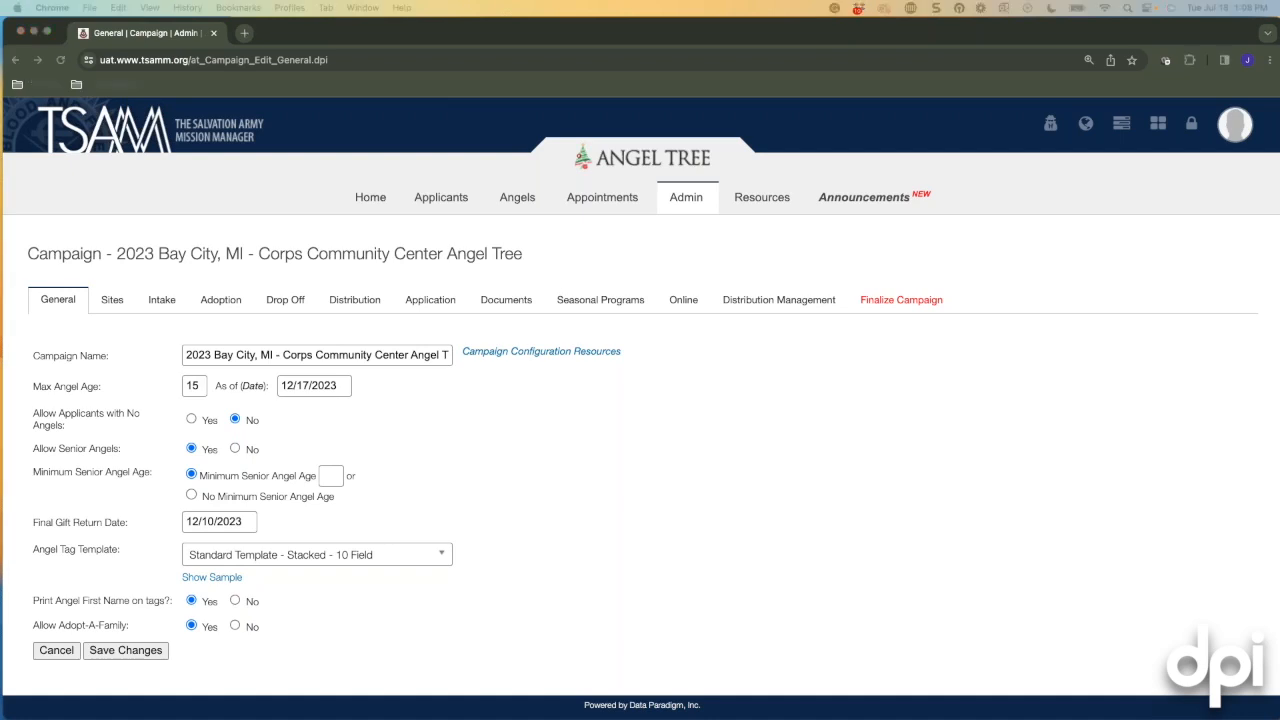
pyautogui.click(192, 495)
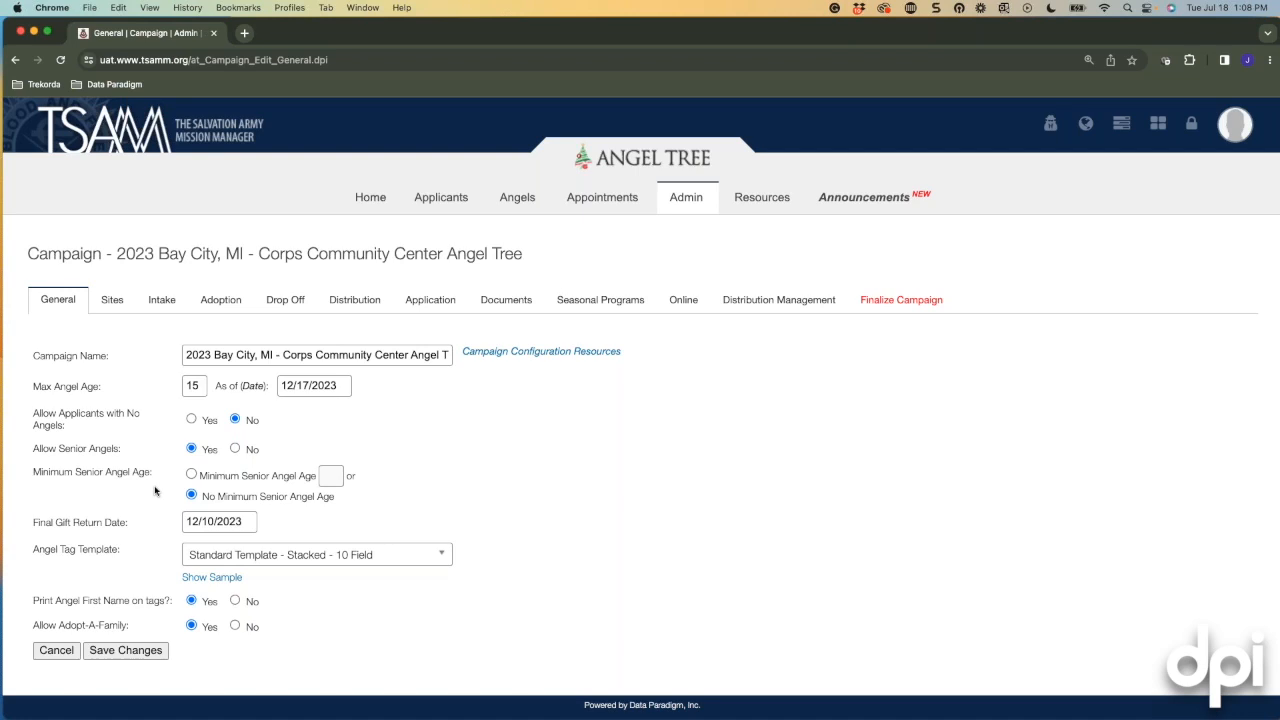
pyautogui.click(236, 450)
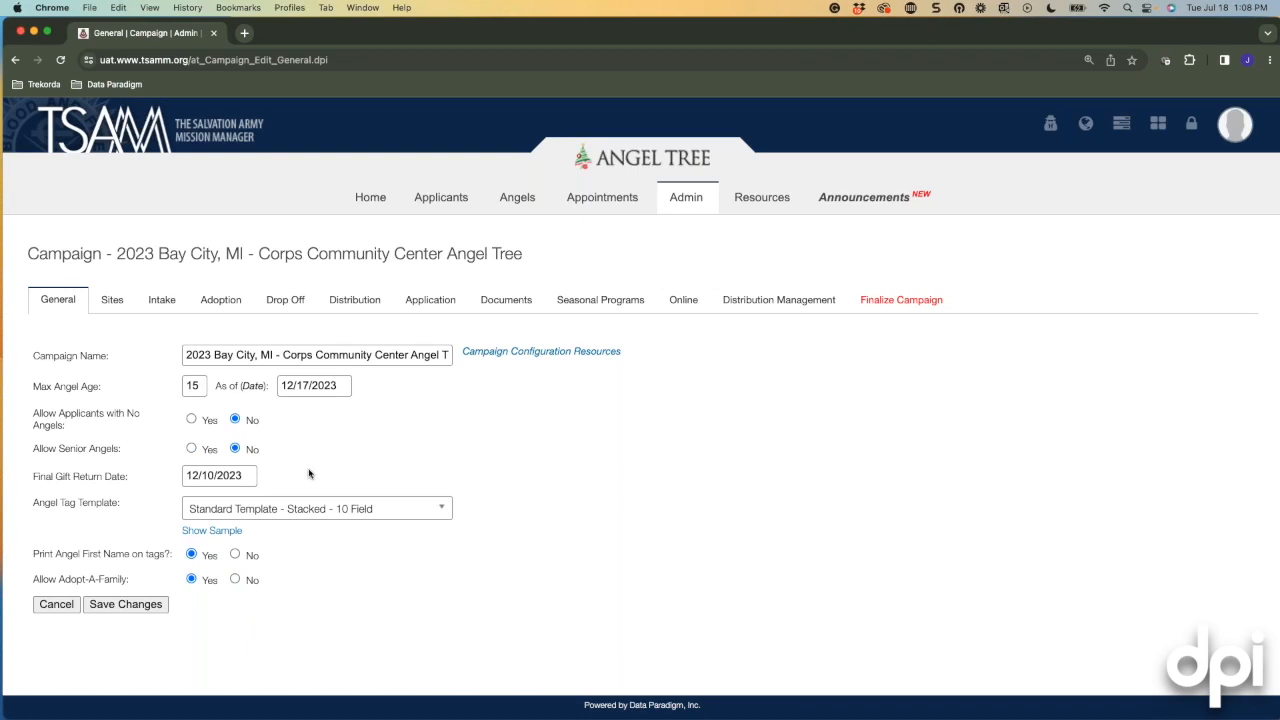
pyautogui.click(437, 517)
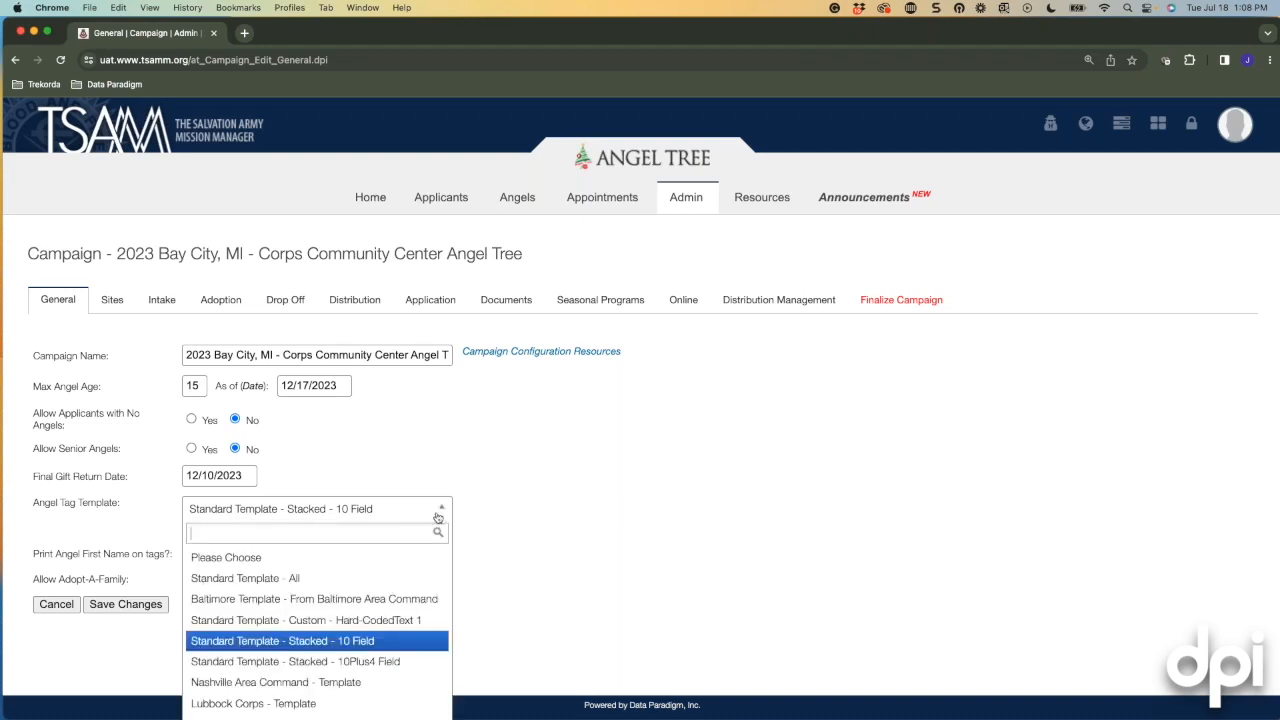
# Choose Standard Template - All as the angel tag template and preview its sample.
pyautogui.click(251, 578)
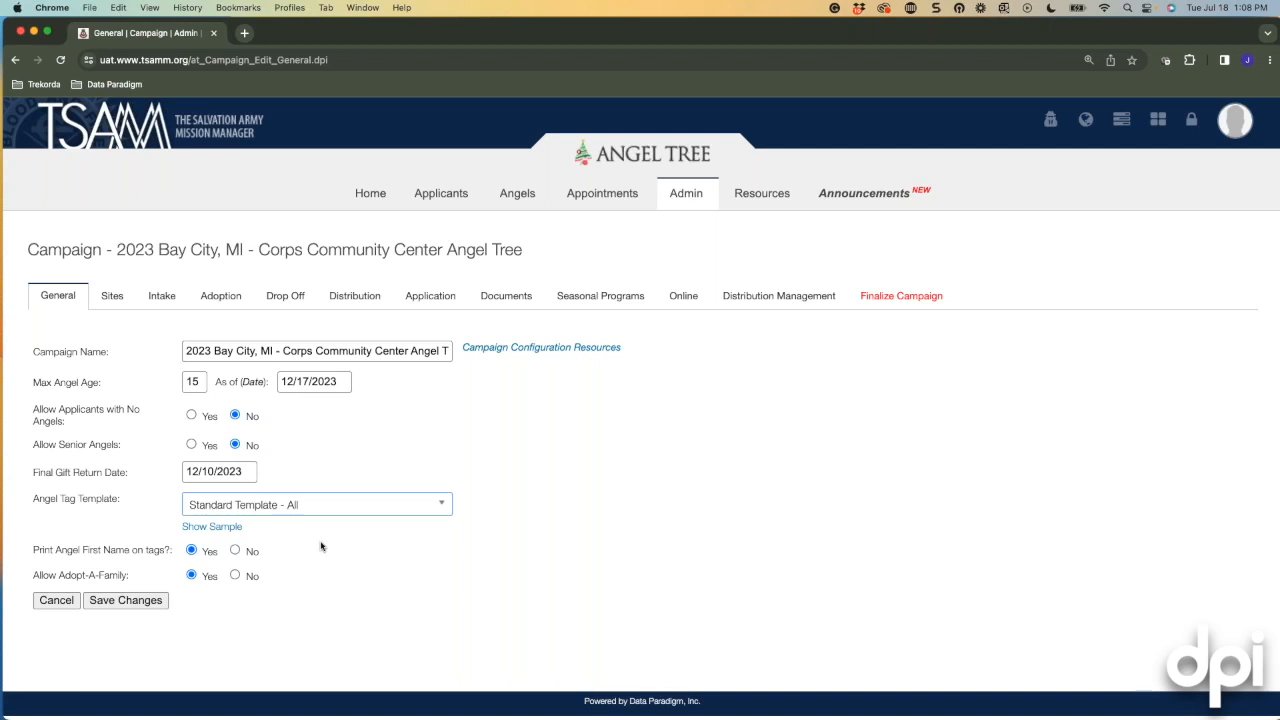
pyautogui.click(222, 531)
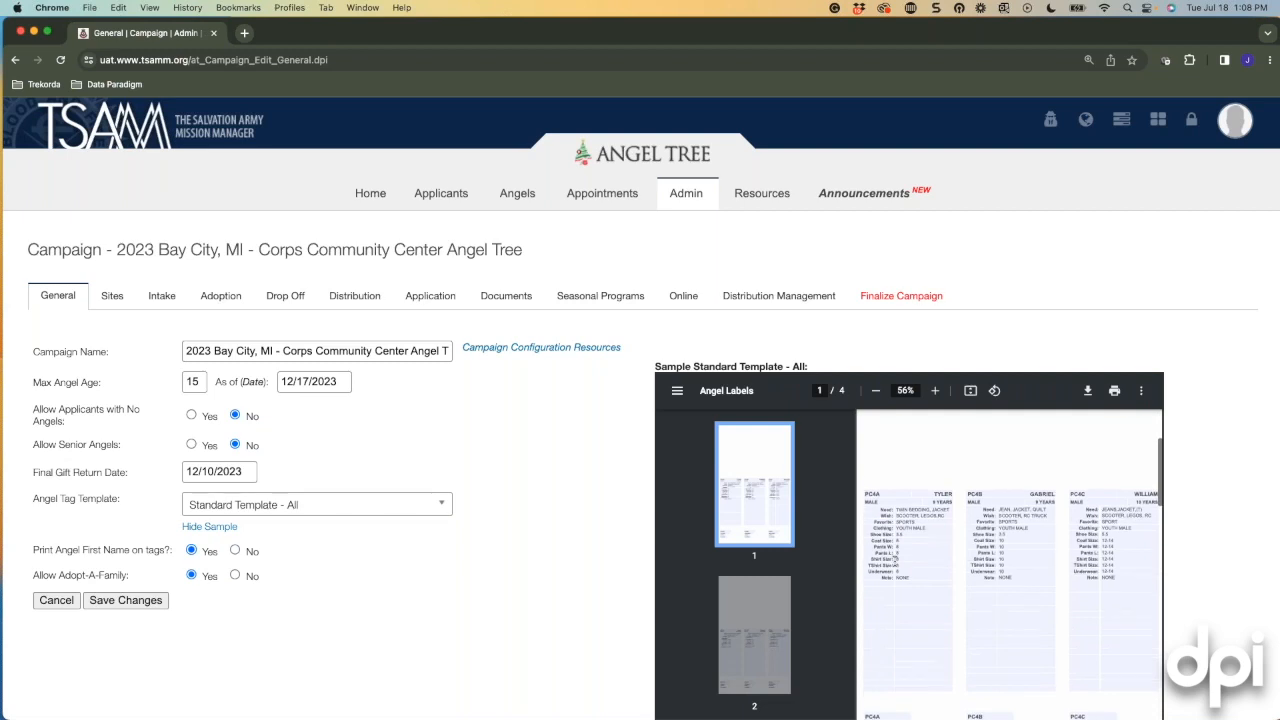
pyautogui.scroll(-2, 896, 562)
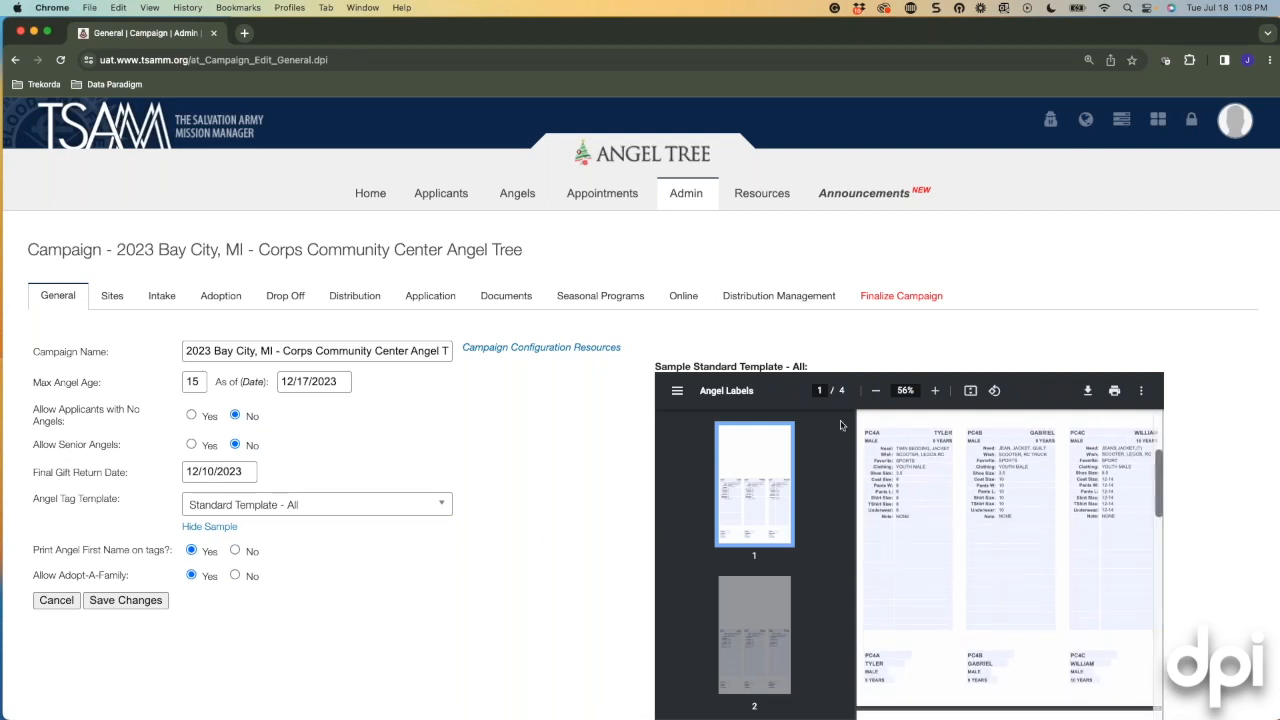
pyautogui.click(196, 526)
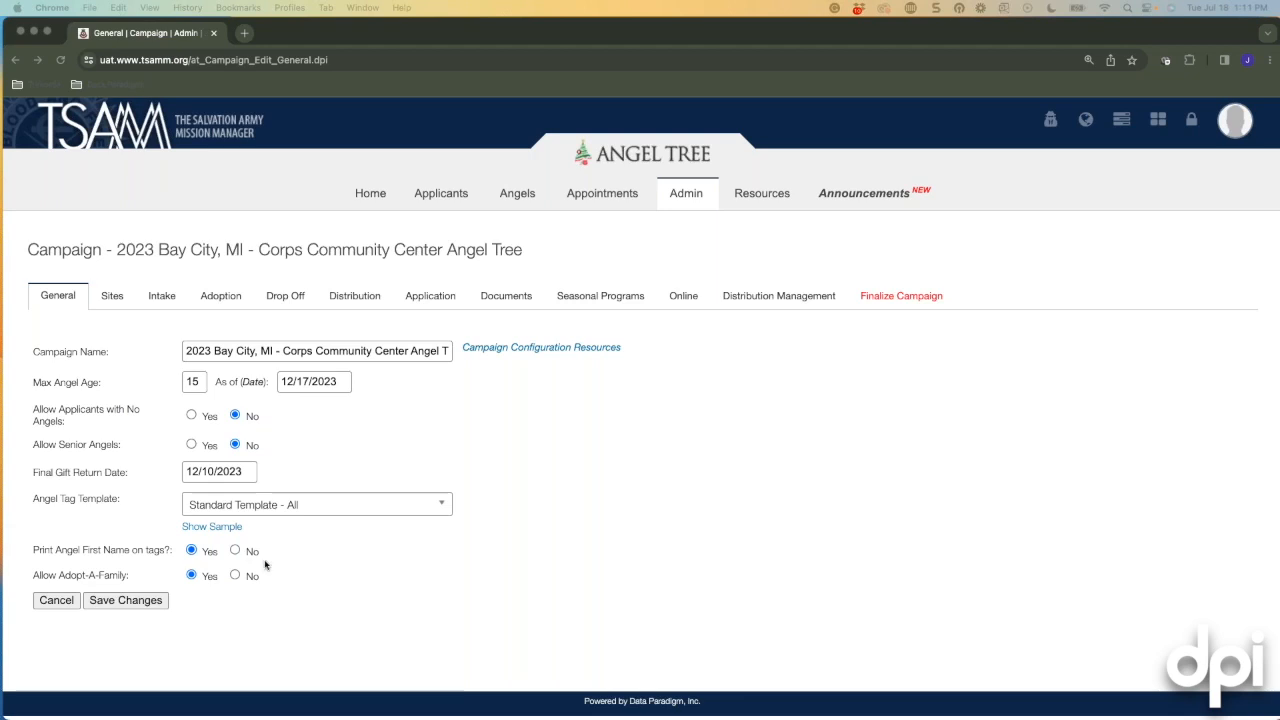
# Save the general settings and view the campaign's three Bay City sites.
pyautogui.click(137, 605)
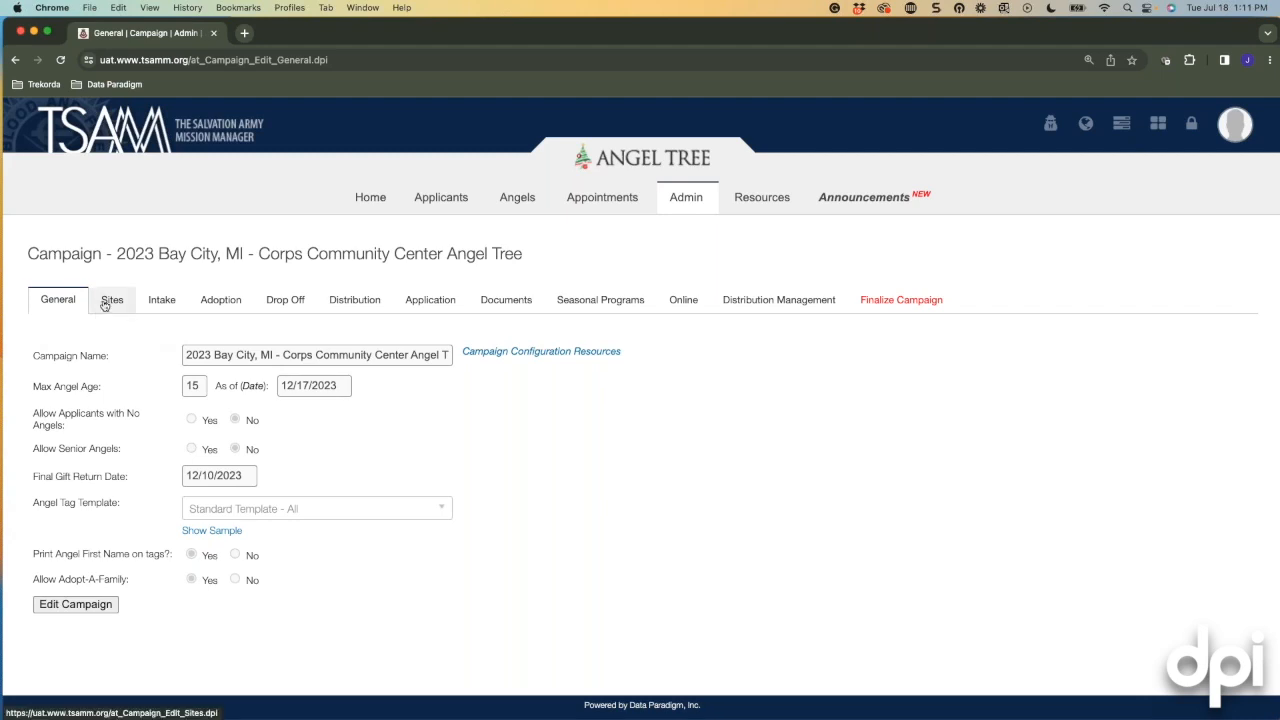
pyautogui.click(108, 302)
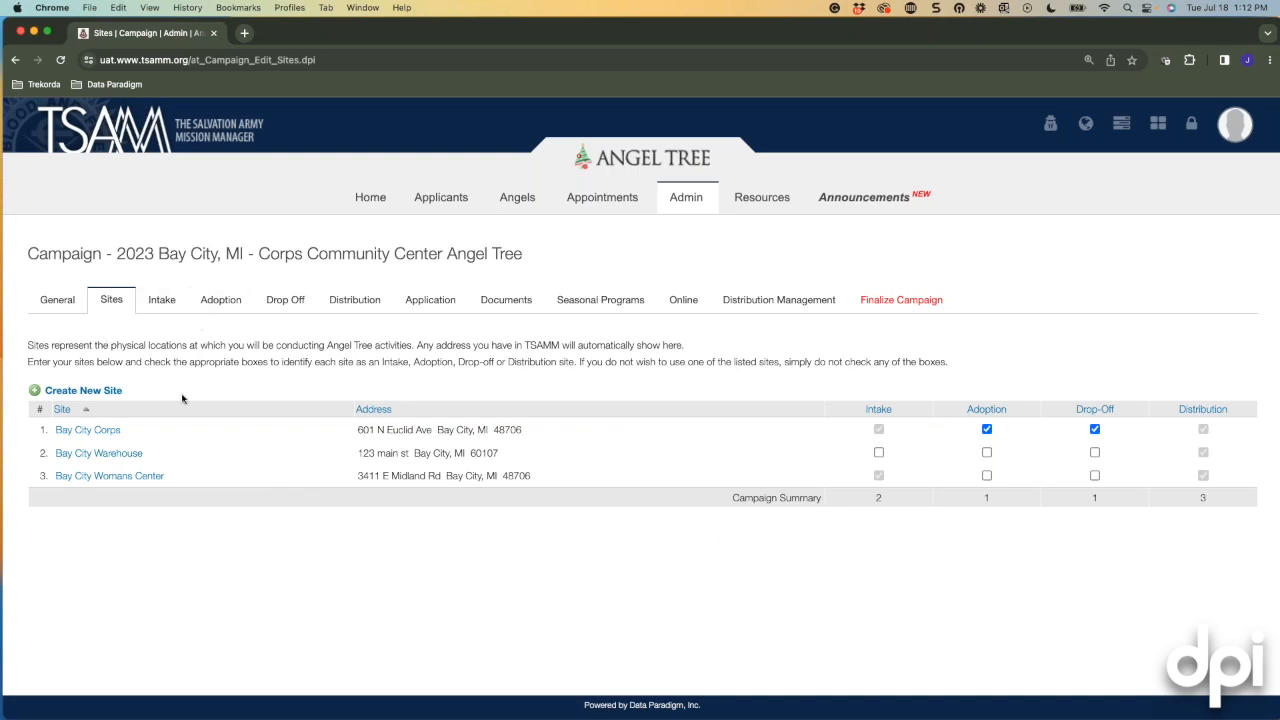
# Start a new site location with the Create New Location form.
pyautogui.click(35, 392)
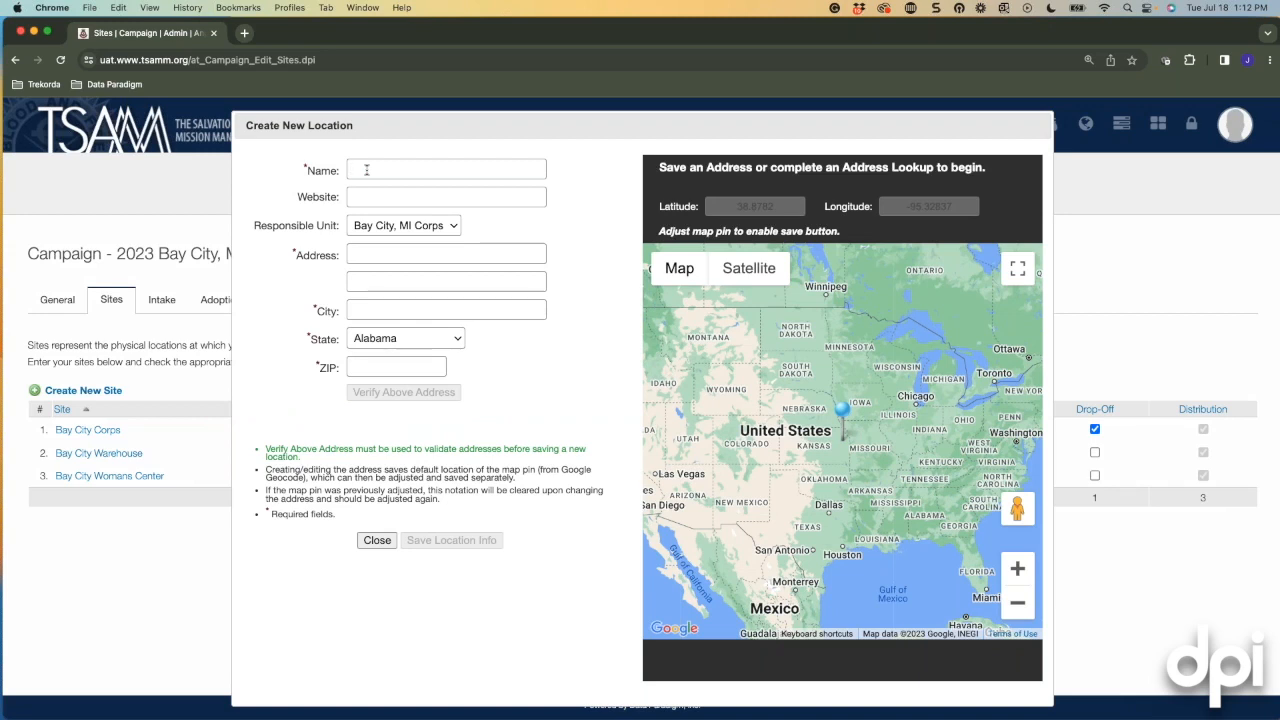
# Enter site walmart at 123 Main St., Lewisville, TX 75028 and verify the address.
pyautogui.write('walmart')
pyautogui.click(381, 254)
pyautogui.write('123 Main ')
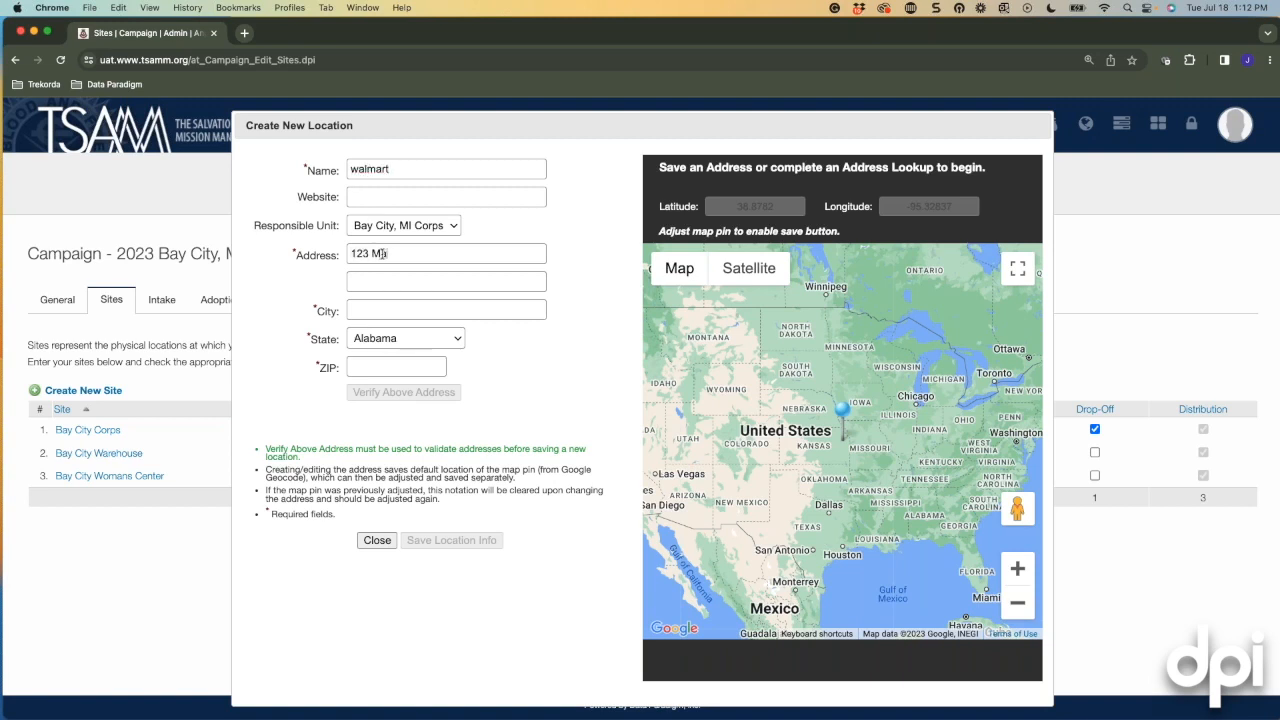
pyautogui.write('St.')
pyautogui.click(381, 311)
pyautogui.write('Lewisville')
pyautogui.click(390, 338)
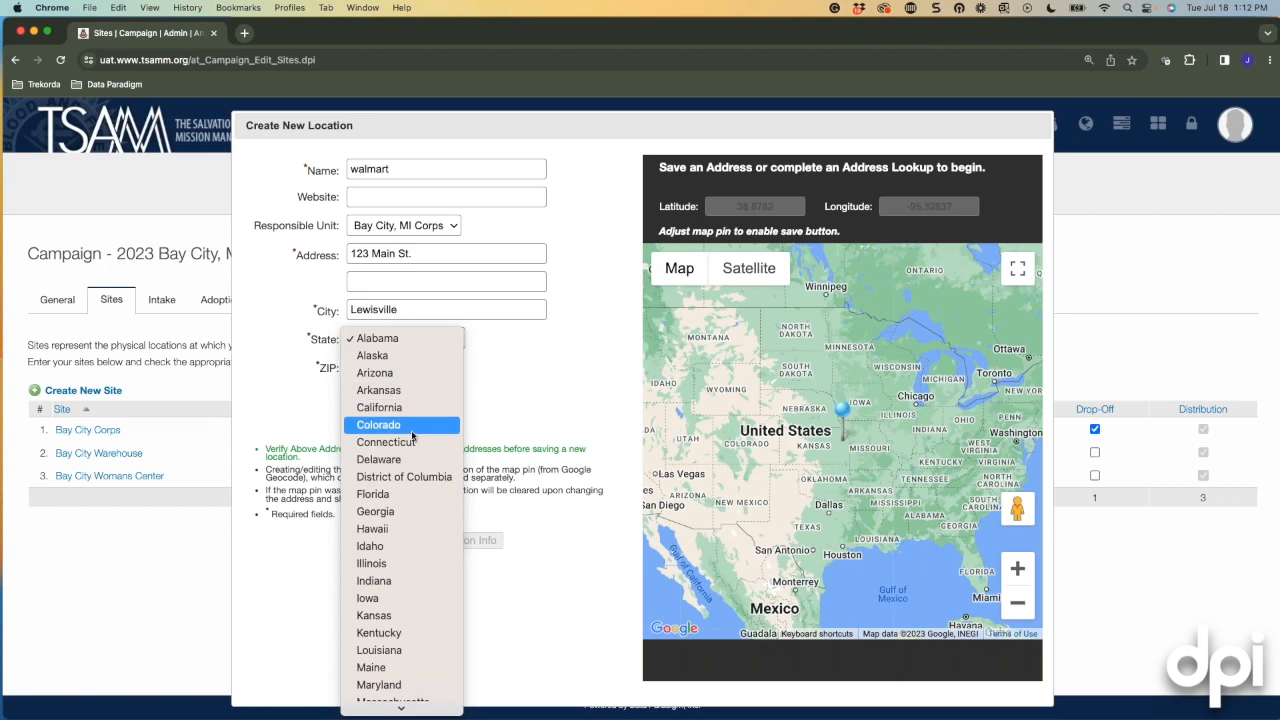
pyautogui.press('u')
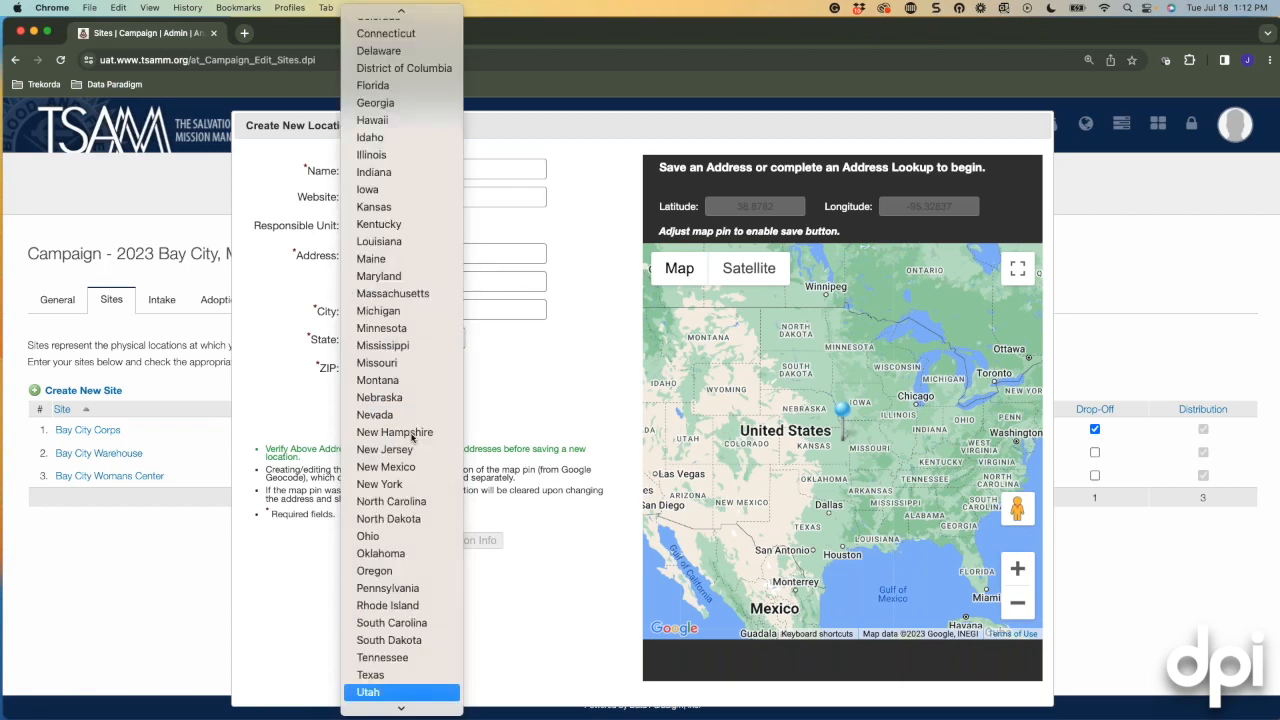
pyautogui.click(375, 675)
pyautogui.write('75028')
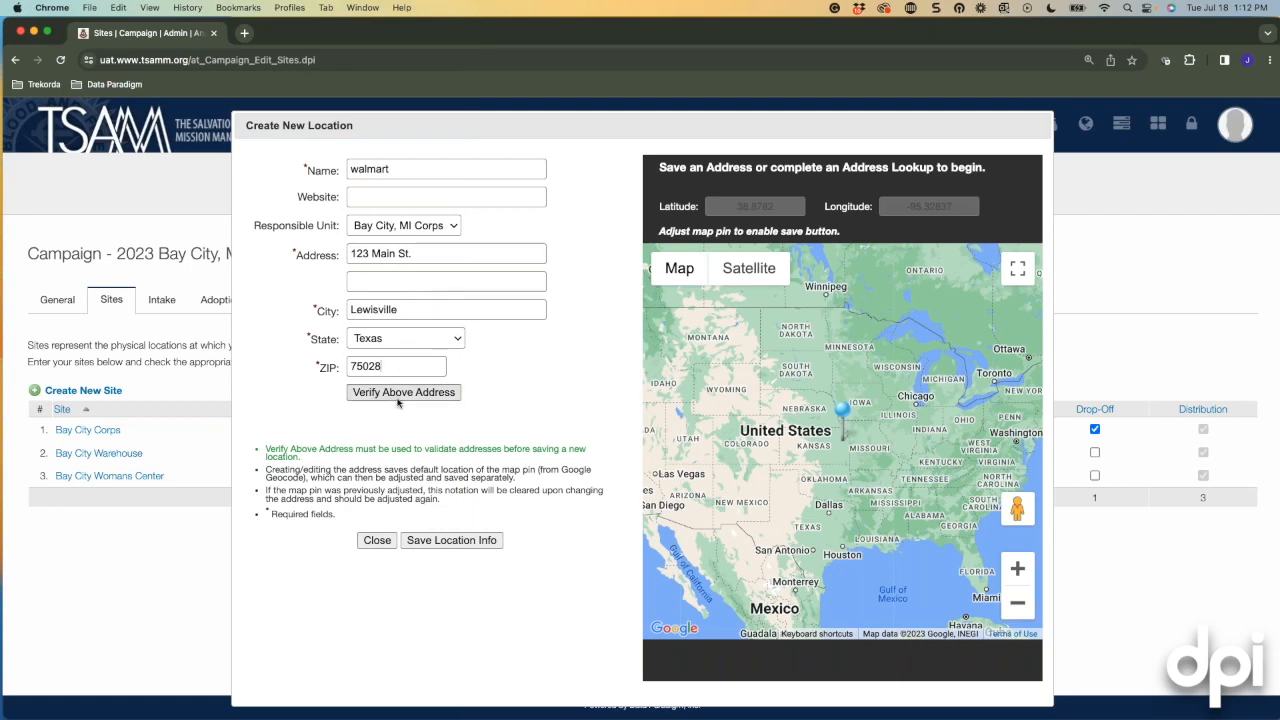
pyautogui.click(404, 396)
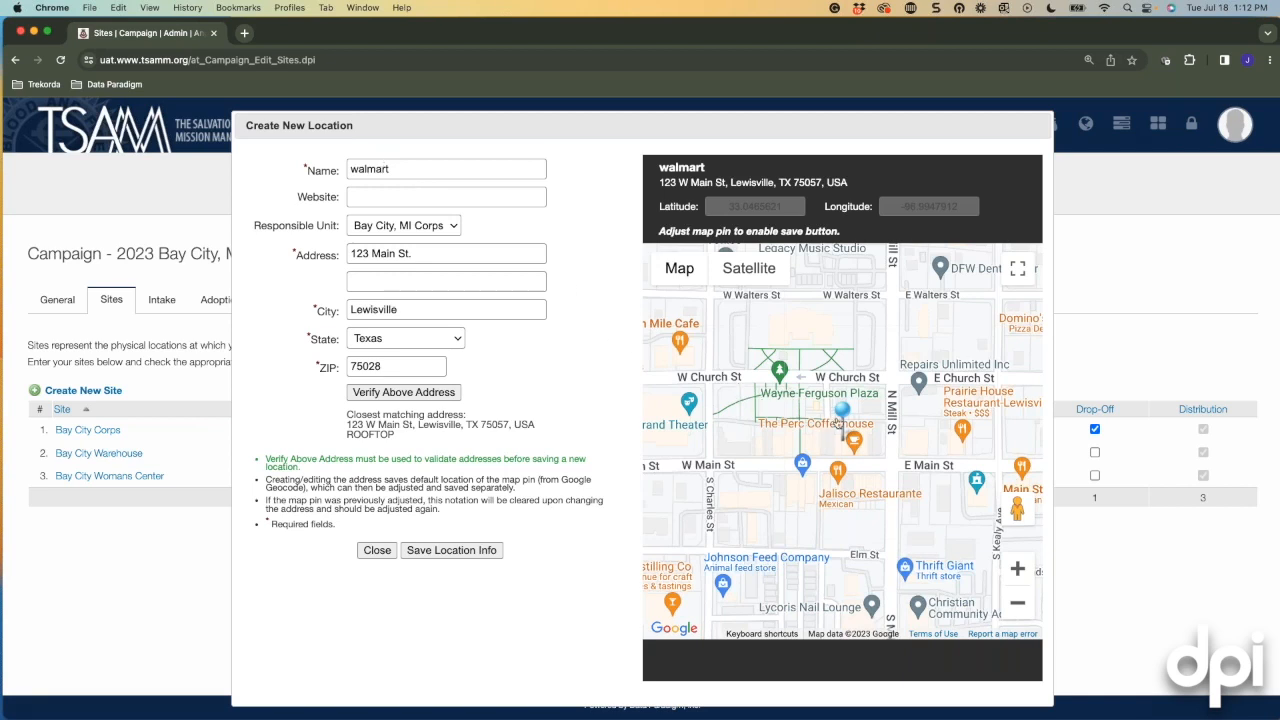
# Fine-tune the map pin, save the walmart location and return to the campaign tabs.
pyautogui.moveTo(842, 410)
pyautogui.mouseDown()
pyautogui.moveTo(776, 416)
pyautogui.moveTo(781, 386)
pyautogui.moveTo(786, 404)
pyautogui.moveTo(835, 410)
pyautogui.moveTo(842, 425)
pyautogui.mouseUp()
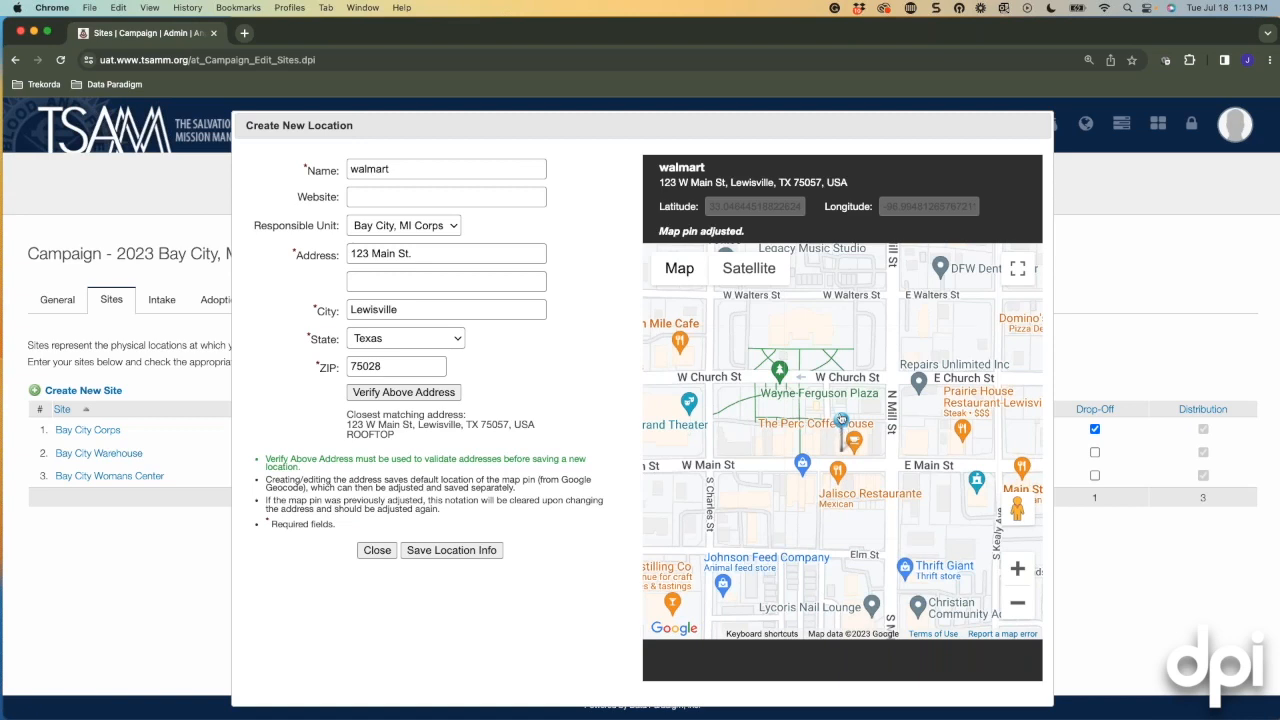
pyautogui.moveTo(842, 426)
pyautogui.mouseDown()
pyautogui.moveTo(848, 436)
pyautogui.moveTo(873, 397)
pyautogui.mouseUp()
pyautogui.click(472, 552)
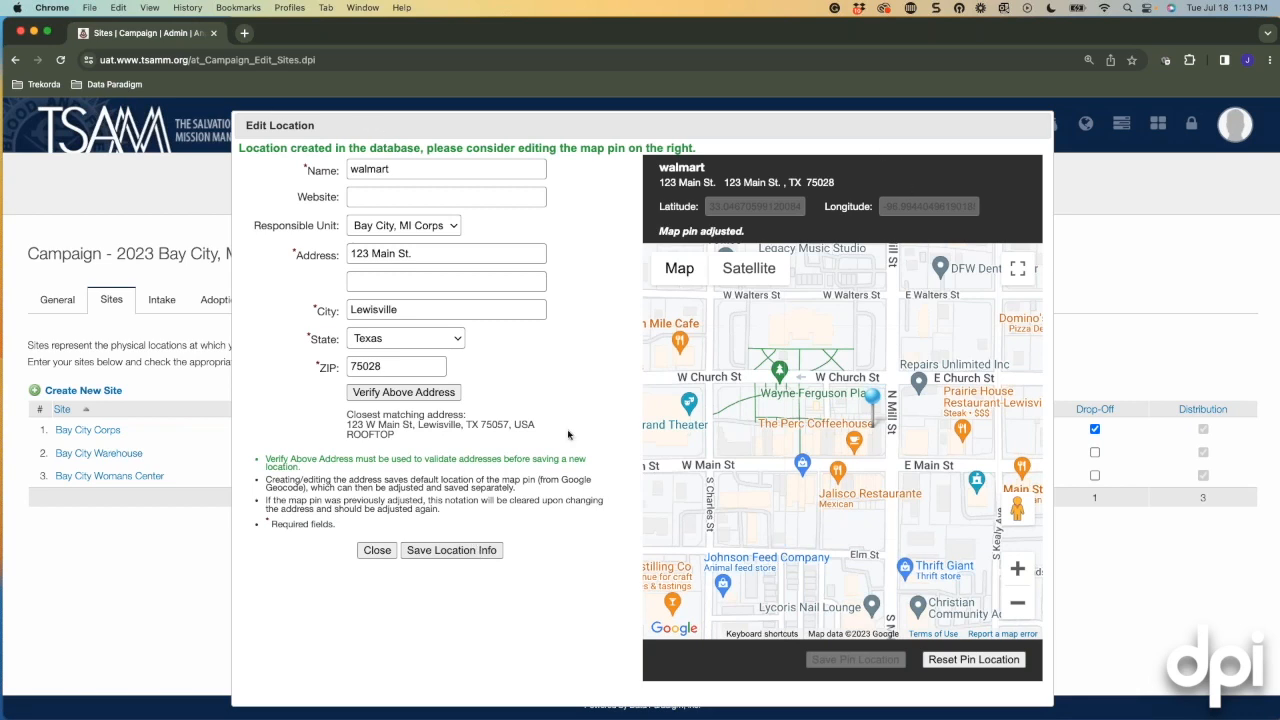
pyautogui.click(377, 550)
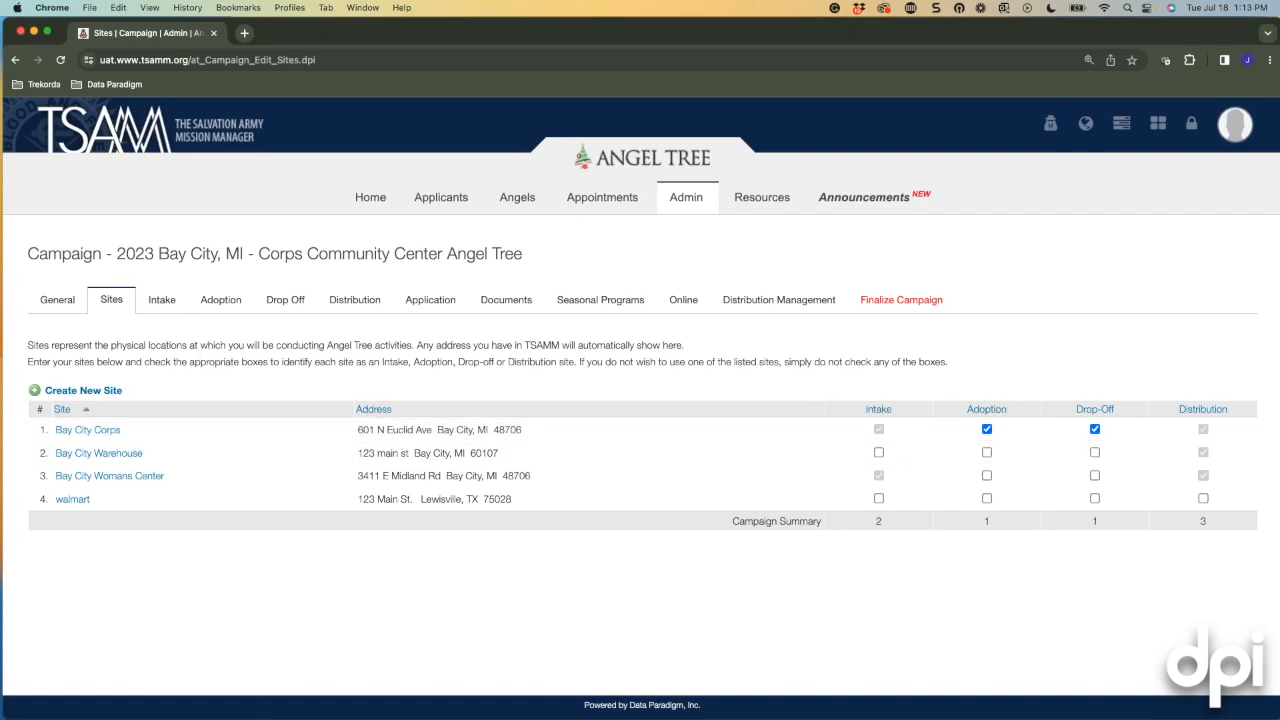
pyautogui.click(158, 302)
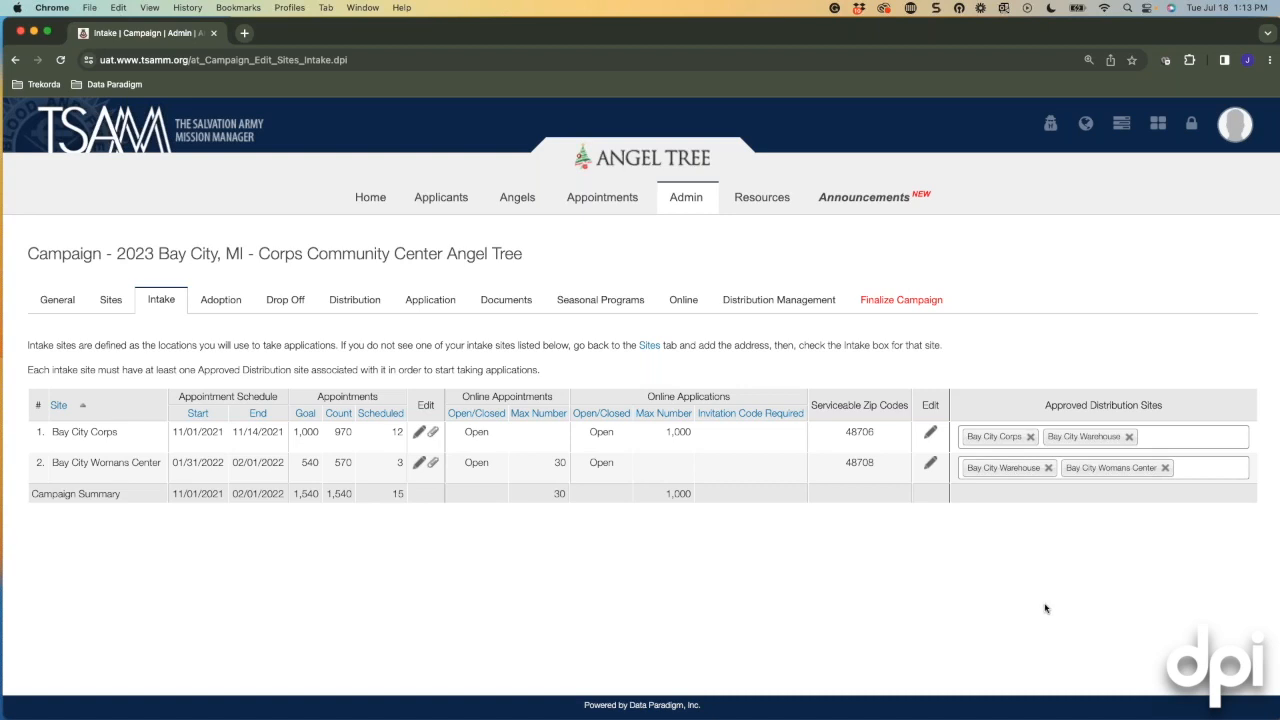
# Set Invitation Code Required to Yes for Bay City Corps' online applications and save.
pyautogui.click(930, 433)
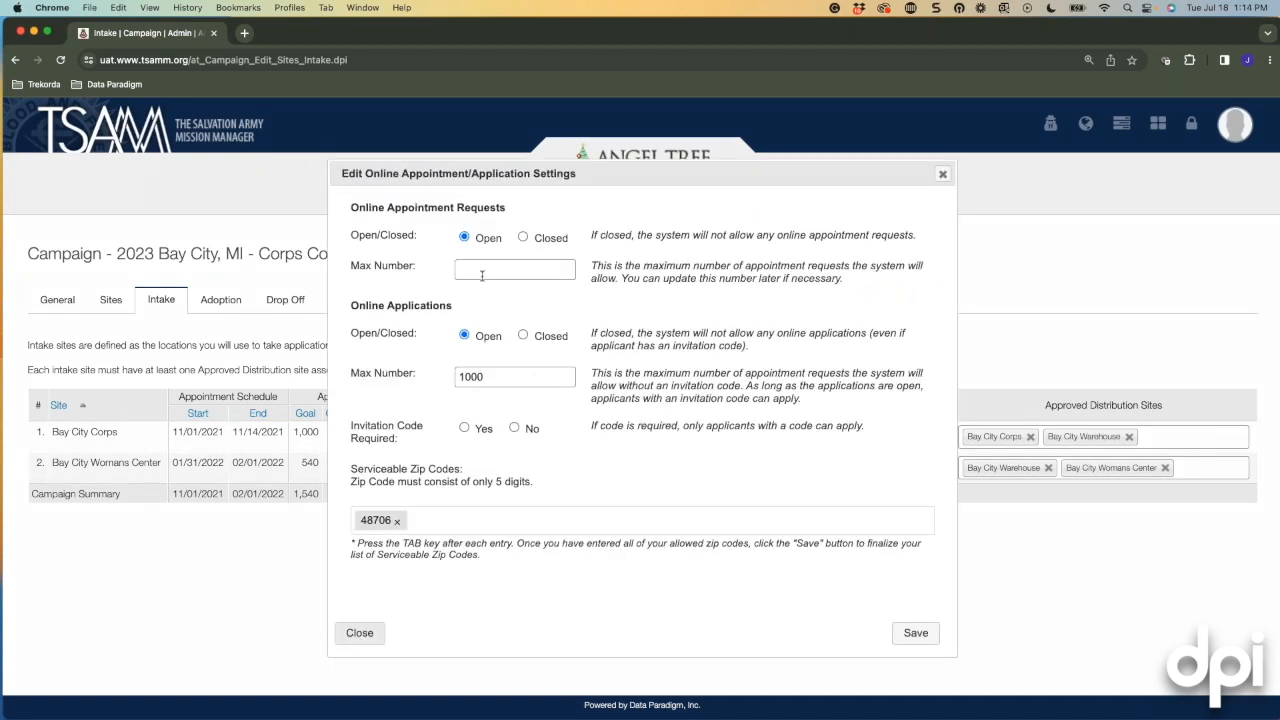
pyautogui.scroll(1, 525, 320)
pyautogui.scroll(-1, 509, 315)
pyautogui.click(464, 428)
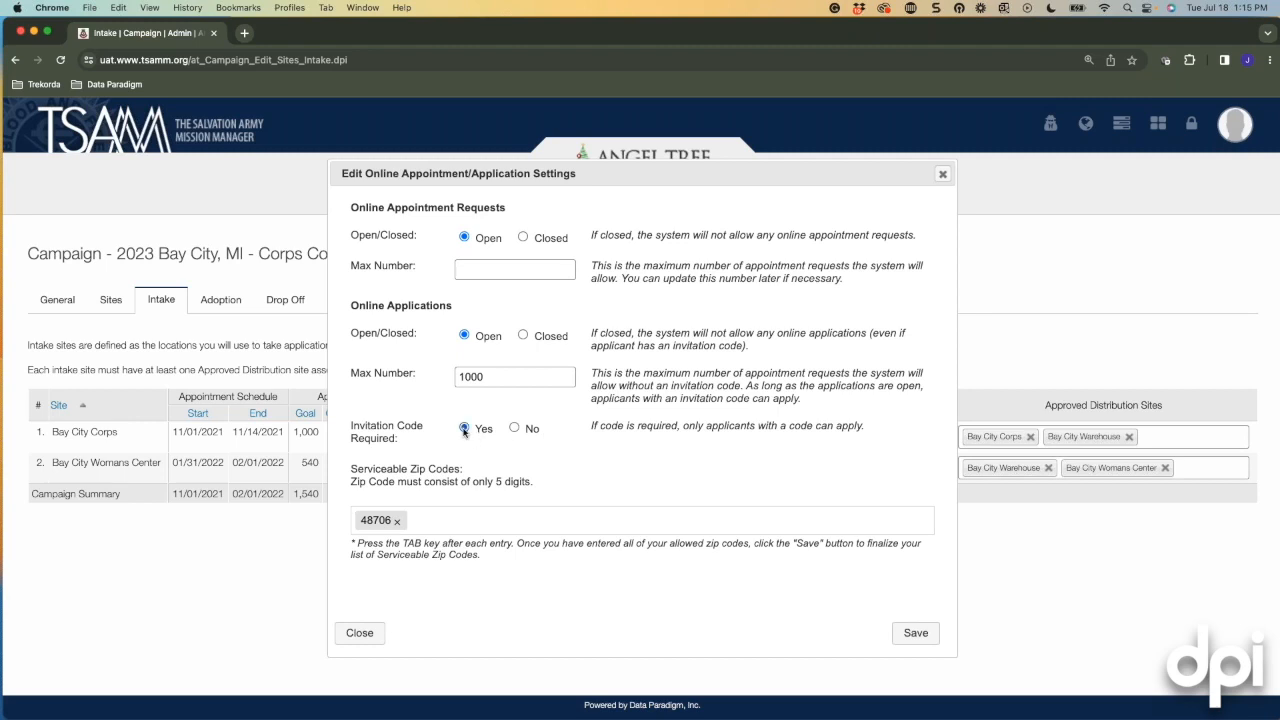
pyautogui.click(517, 430)
pyautogui.click(466, 430)
pyautogui.click(914, 632)
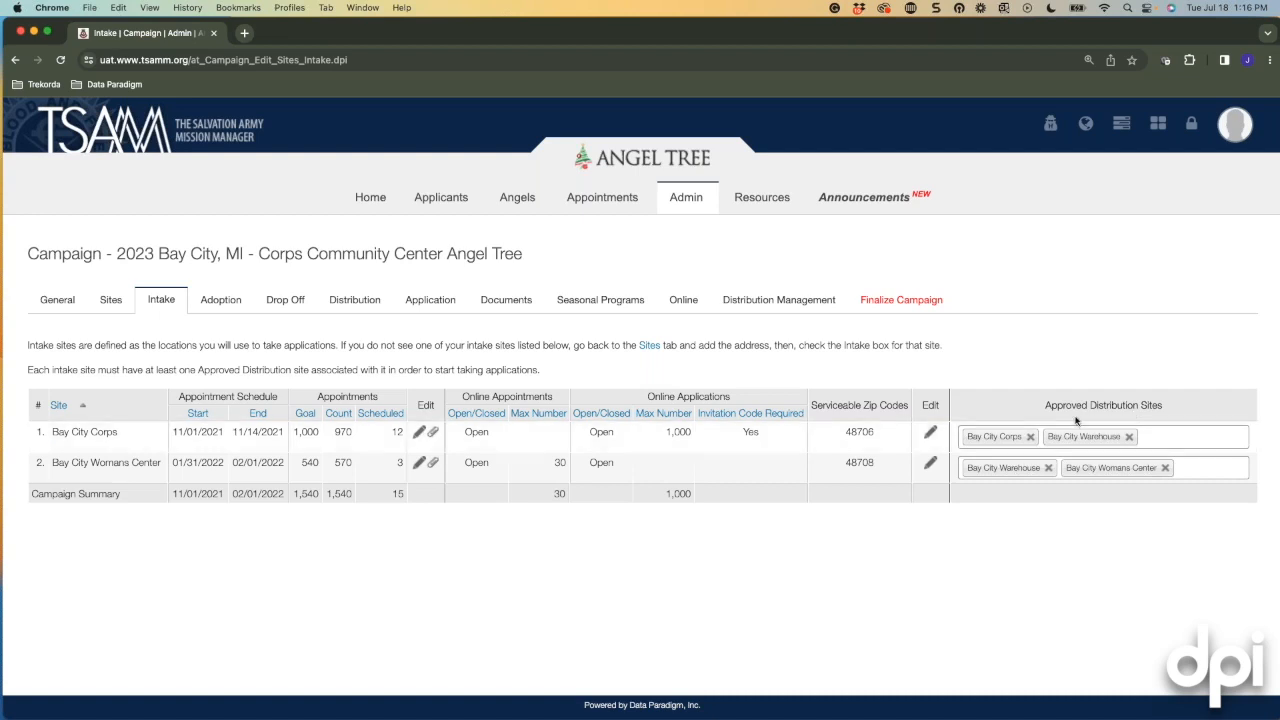
pyautogui.click(1164, 438)
pyautogui.scroll(-1, 1087, 446)
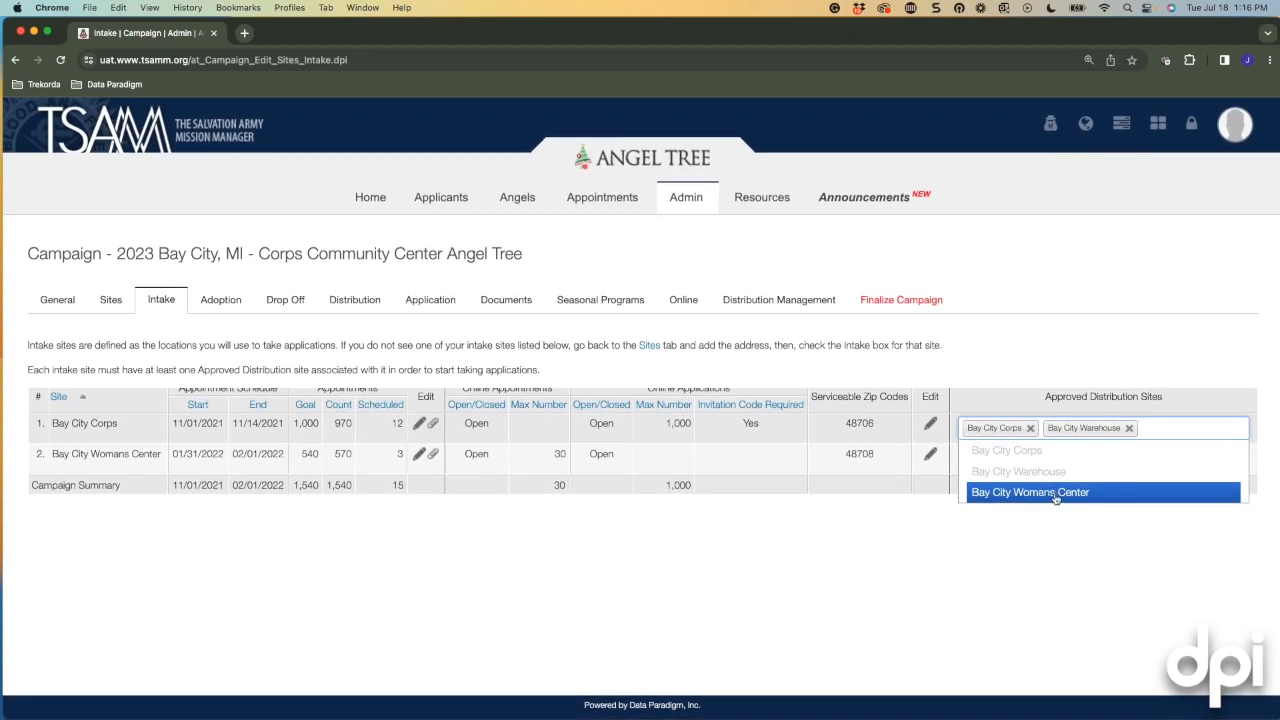
pyautogui.click(1062, 531)
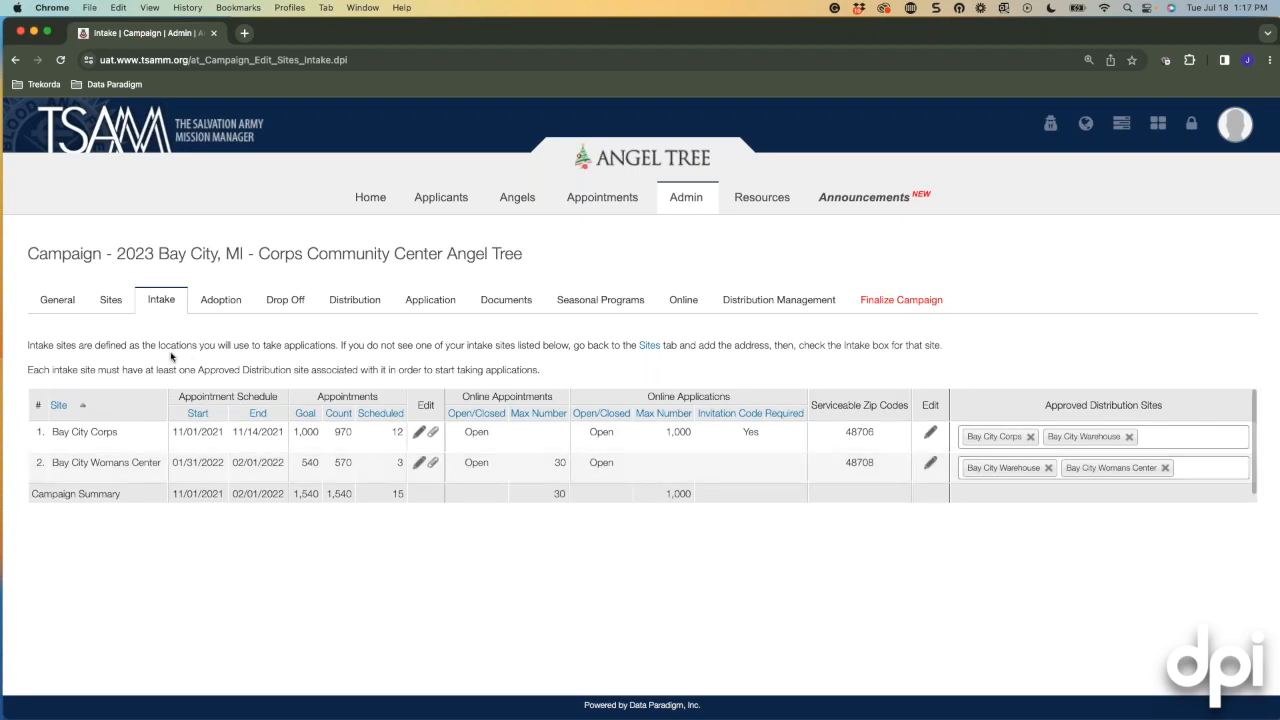
# Open Bay City Corps' adoption hours schedule from the Adoption tab.
pyautogui.click(216, 300)
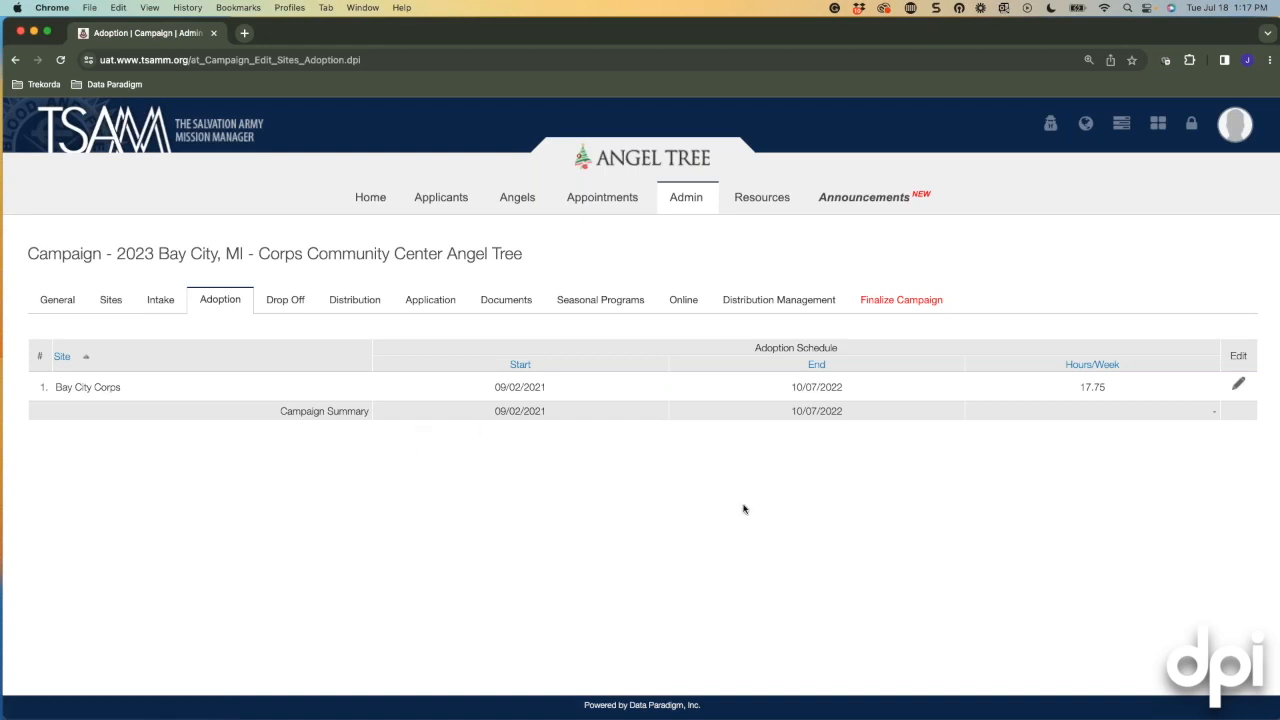
pyautogui.click(1238, 384)
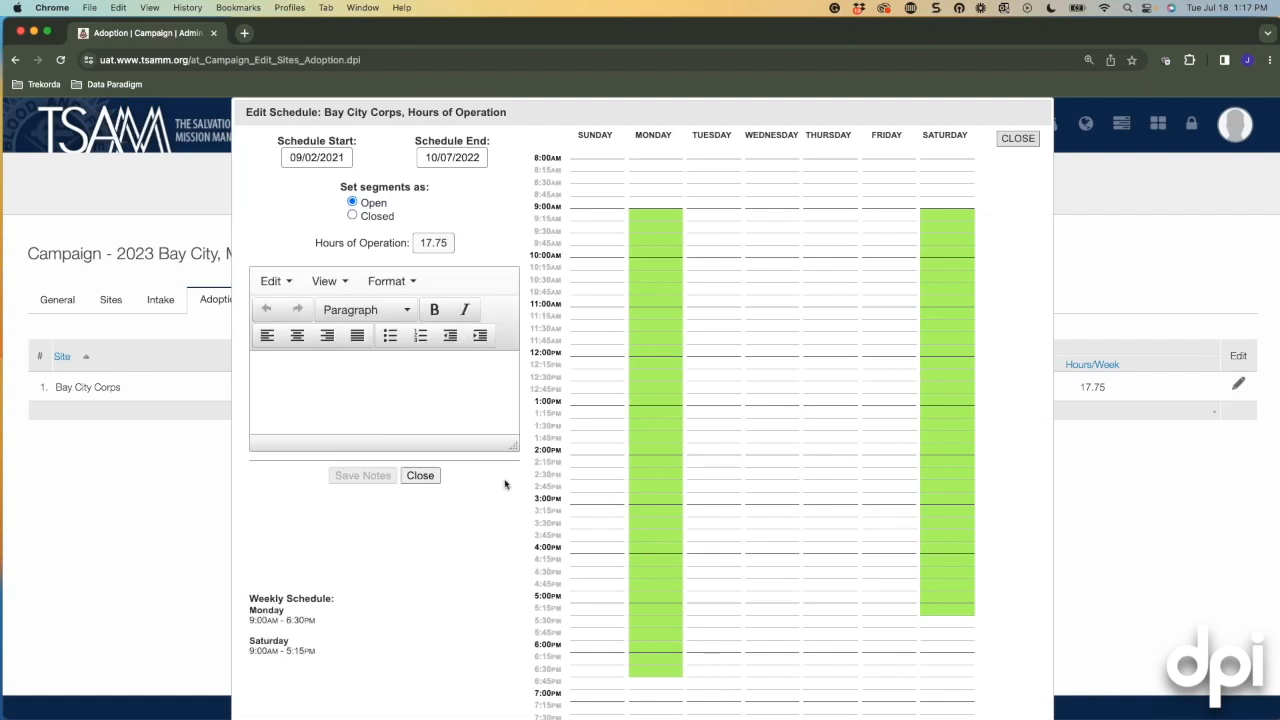
# Set the adoption schedule to run from November 1 to December 1, 2022.
pyautogui.click(344, 160)
pyautogui.click(455, 182)
pyautogui.click(455, 182)
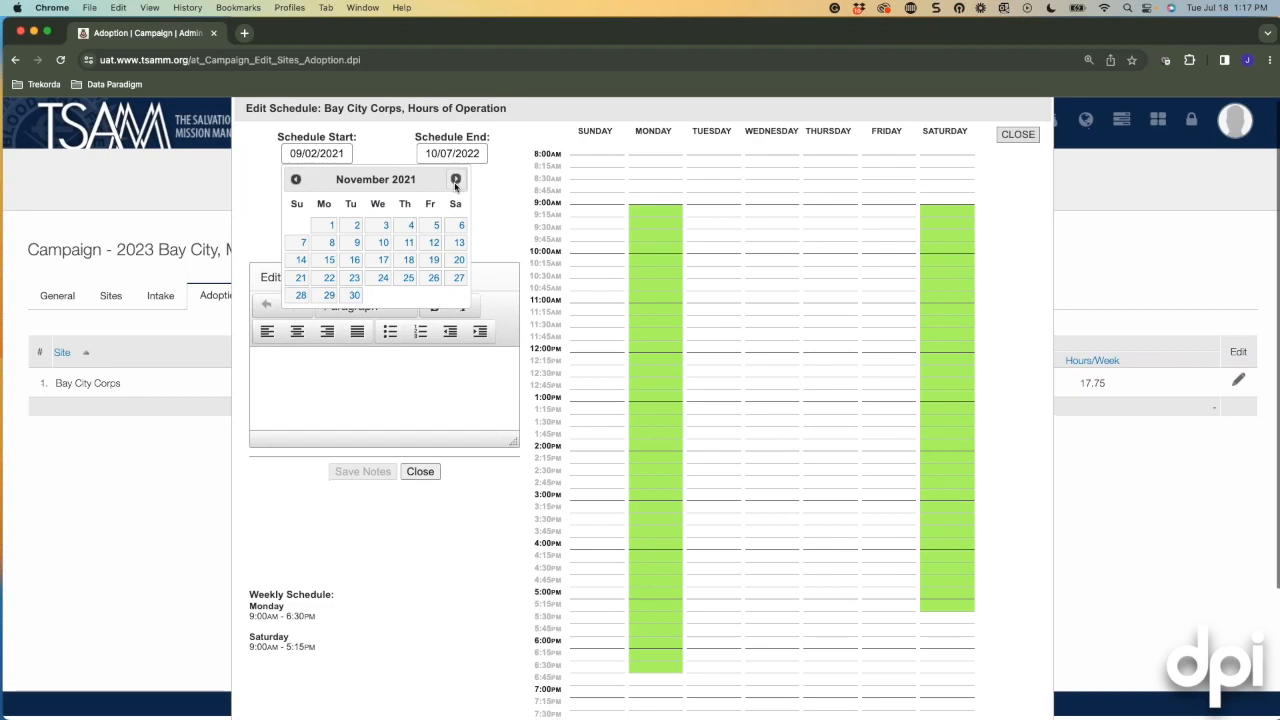
pyautogui.click(455, 180)
pyautogui.click(455, 180)
pyautogui.click(455, 180)
pyautogui.click(455, 180)
pyautogui.click(455, 180)
pyautogui.click(455, 184)
pyautogui.click(455, 184)
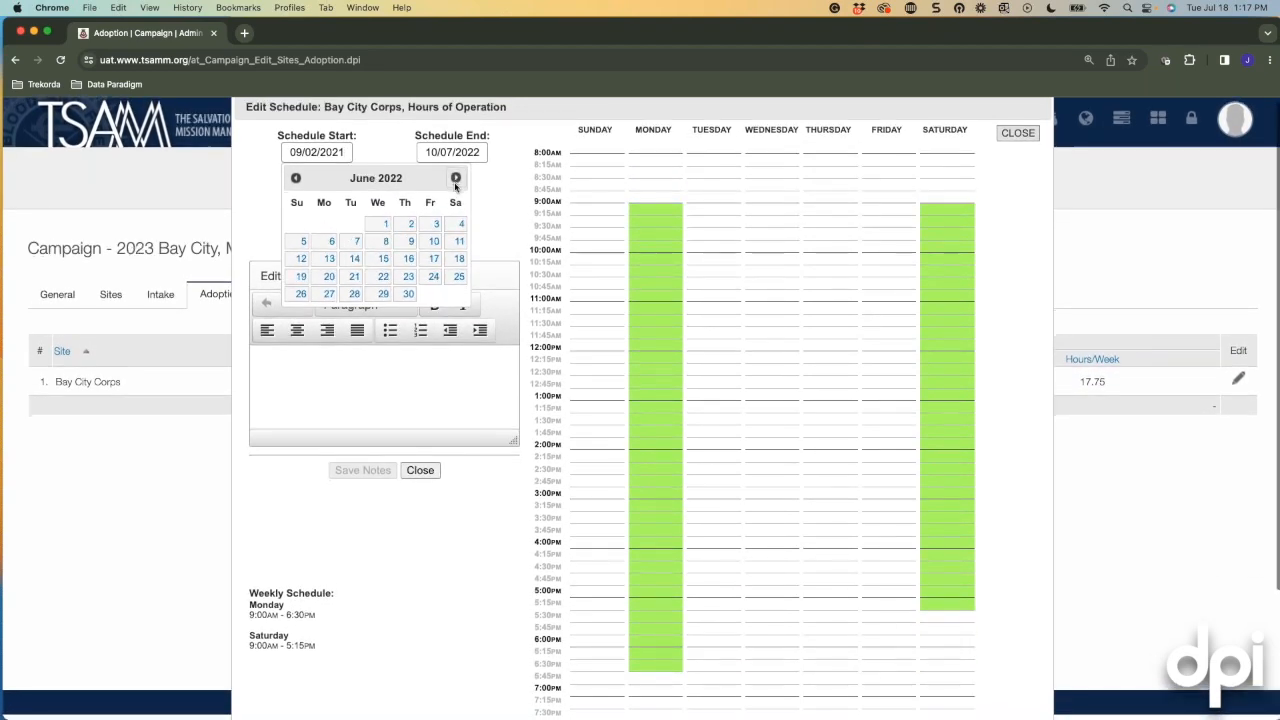
pyautogui.click(455, 184)
pyautogui.click(455, 184)
pyautogui.click(455, 184)
pyautogui.click(455, 184)
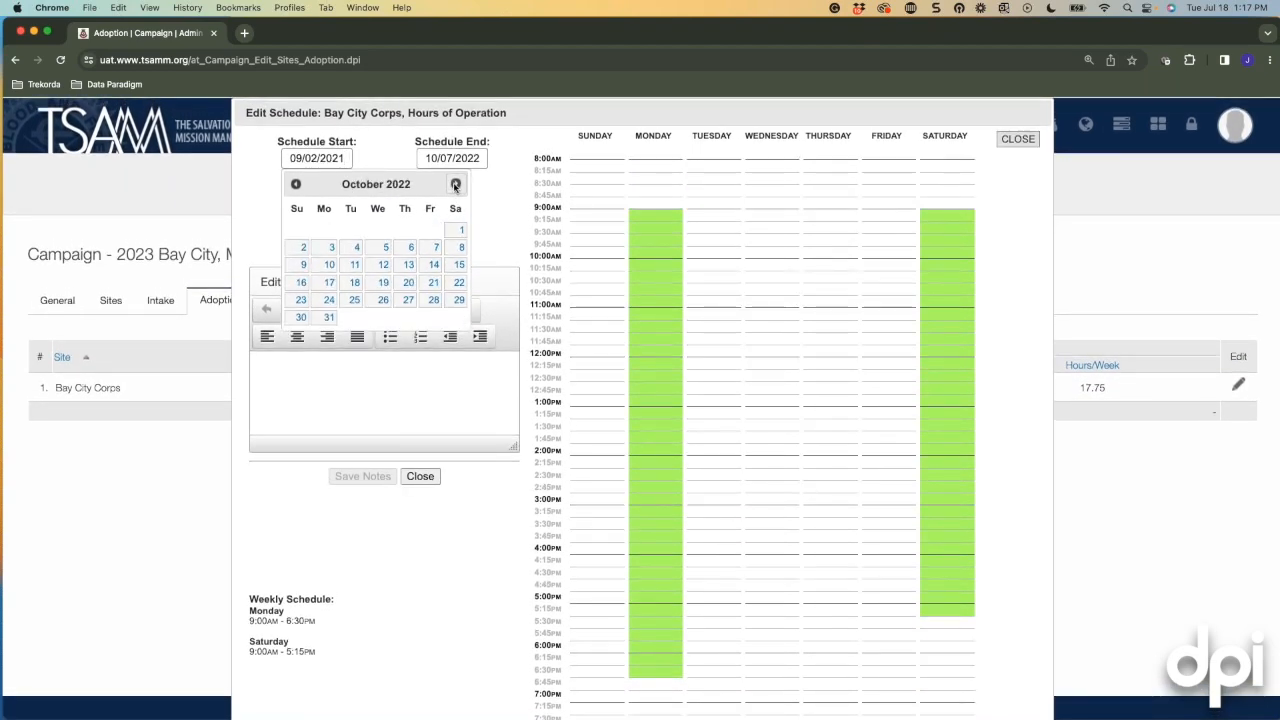
pyautogui.click(455, 182)
pyautogui.click(357, 227)
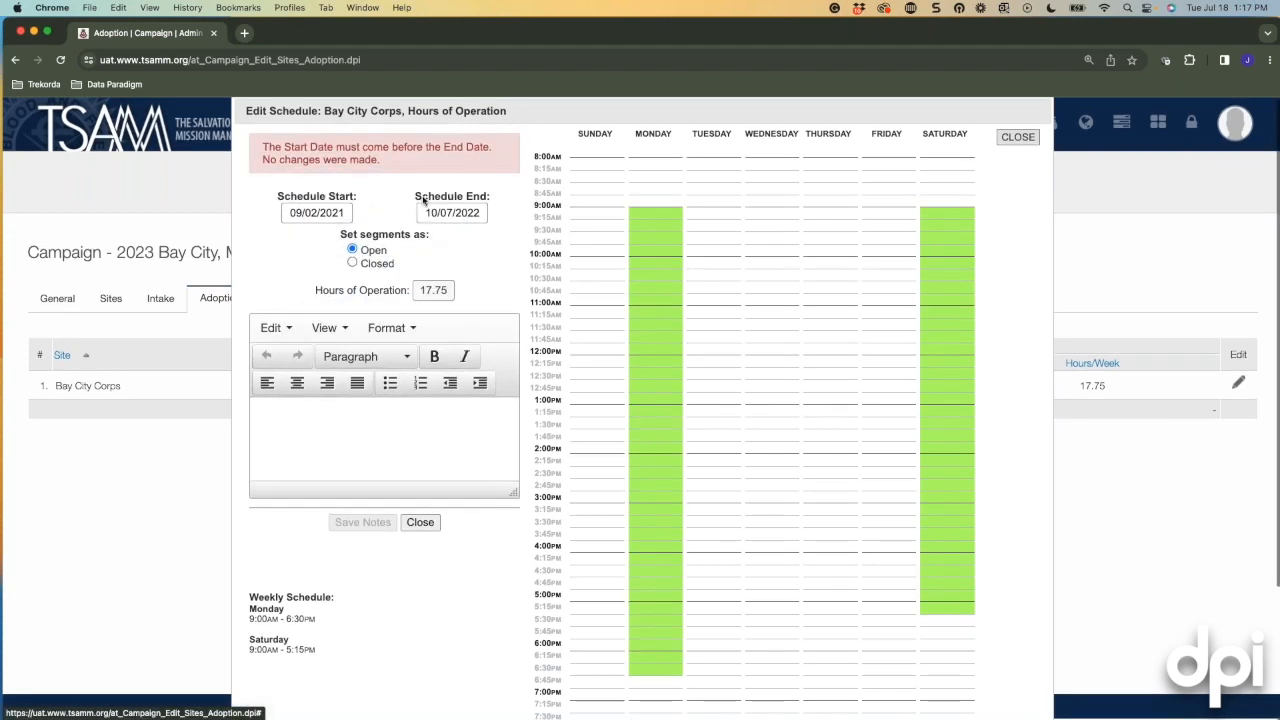
pyautogui.click(462, 207)
pyautogui.click(591, 233)
pyautogui.click(591, 233)
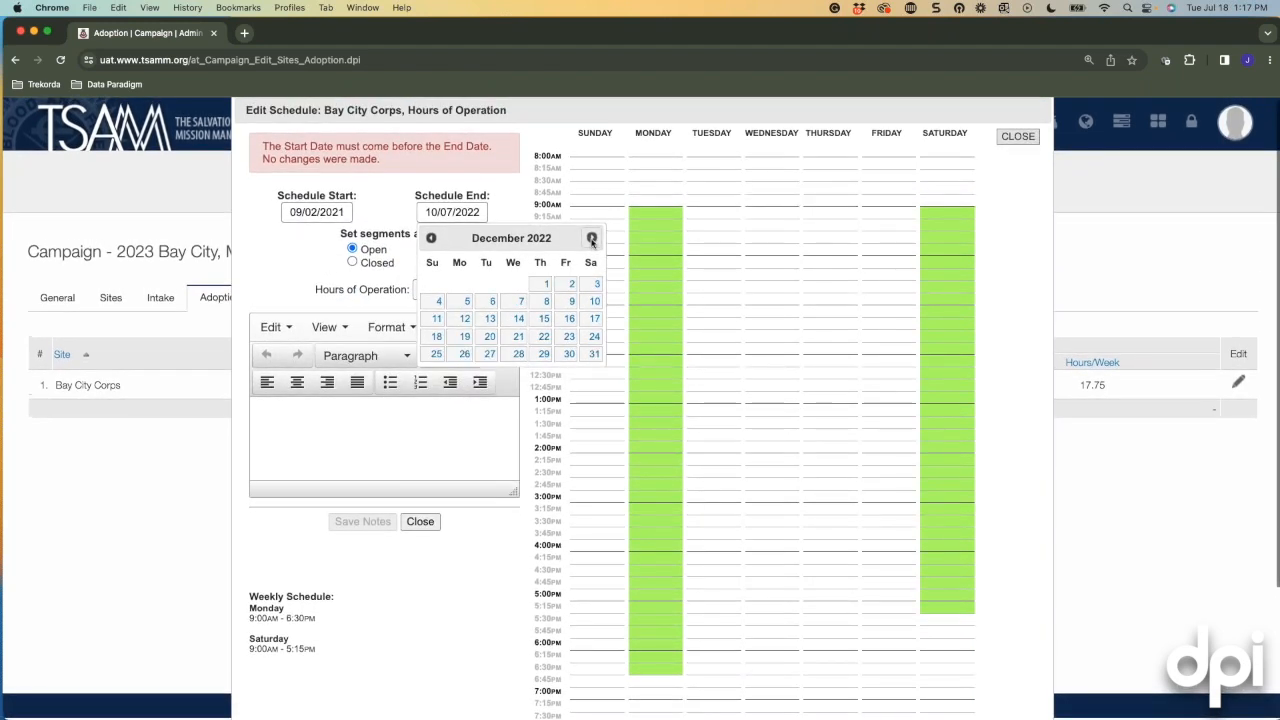
pyautogui.click(591, 233)
pyautogui.click(591, 233)
pyautogui.click(591, 233)
pyautogui.click(430, 238)
pyautogui.click(430, 238)
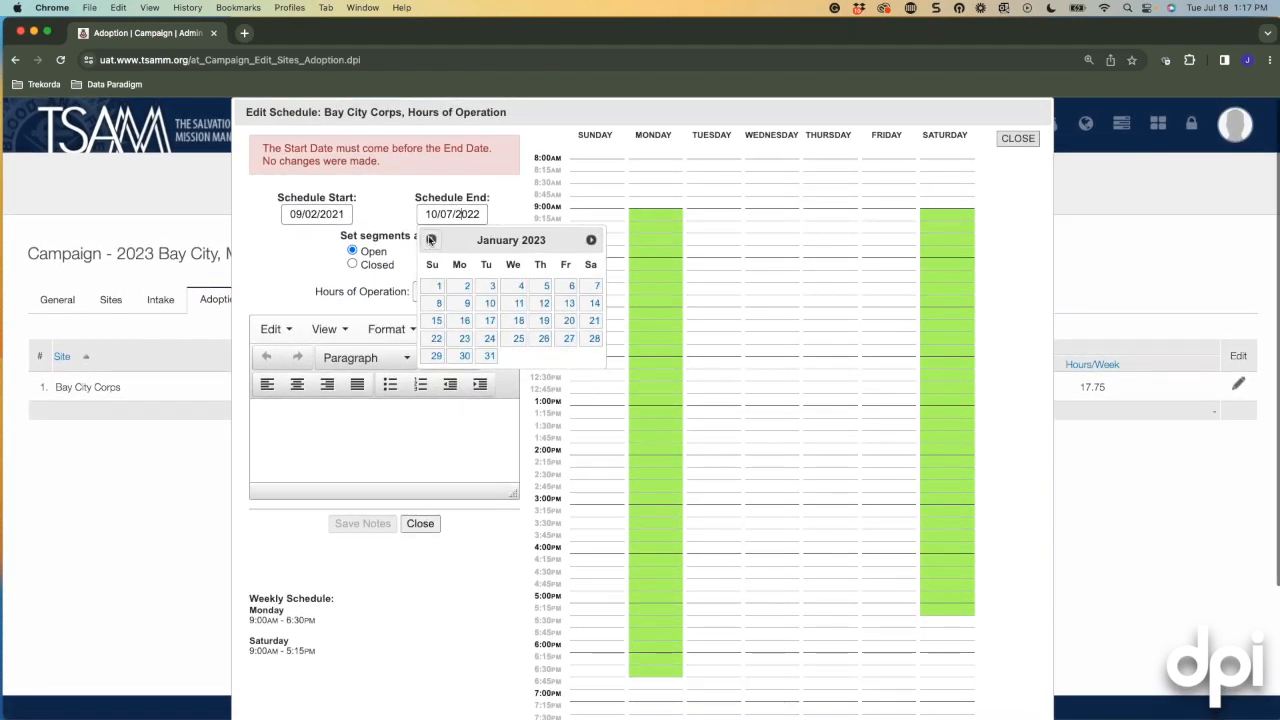
pyautogui.click(430, 238)
pyautogui.click(545, 288)
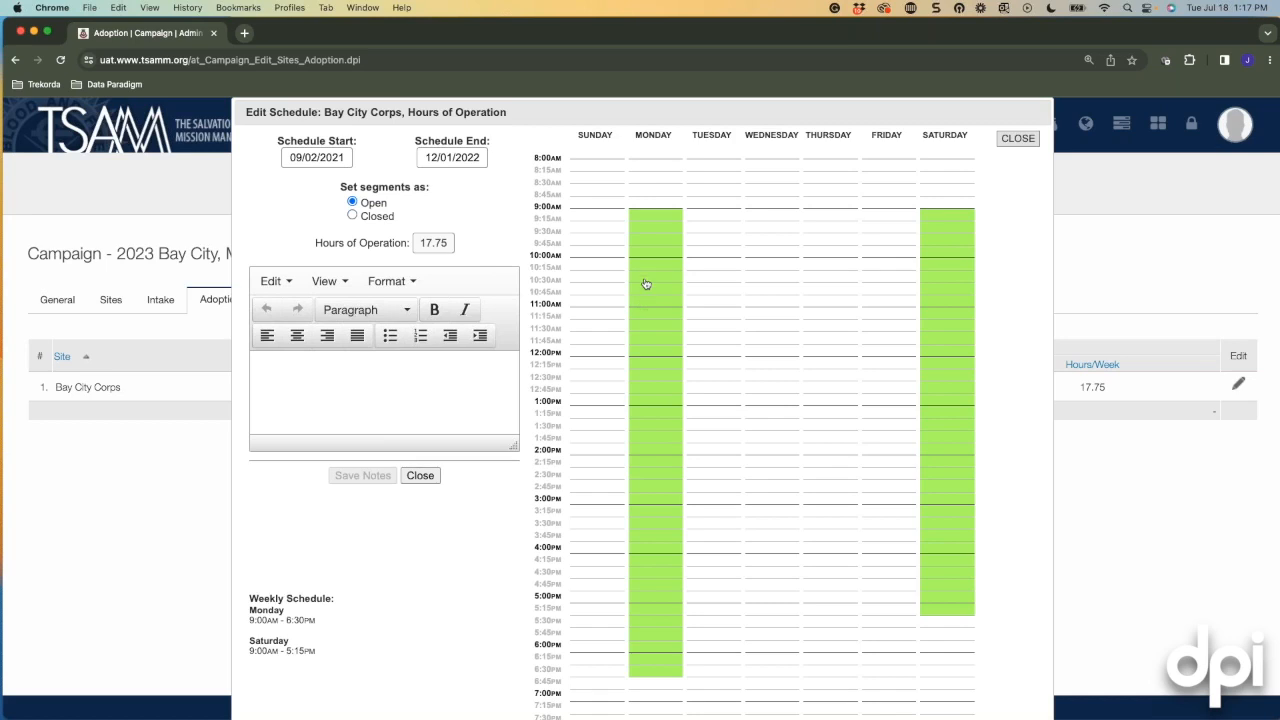
# Add Tuesday adoption hours 9:00–12:00 and 1:00–5:00 PM and close the editor.
pyautogui.moveTo(709, 215); pyautogui.dragTo(717, 349)
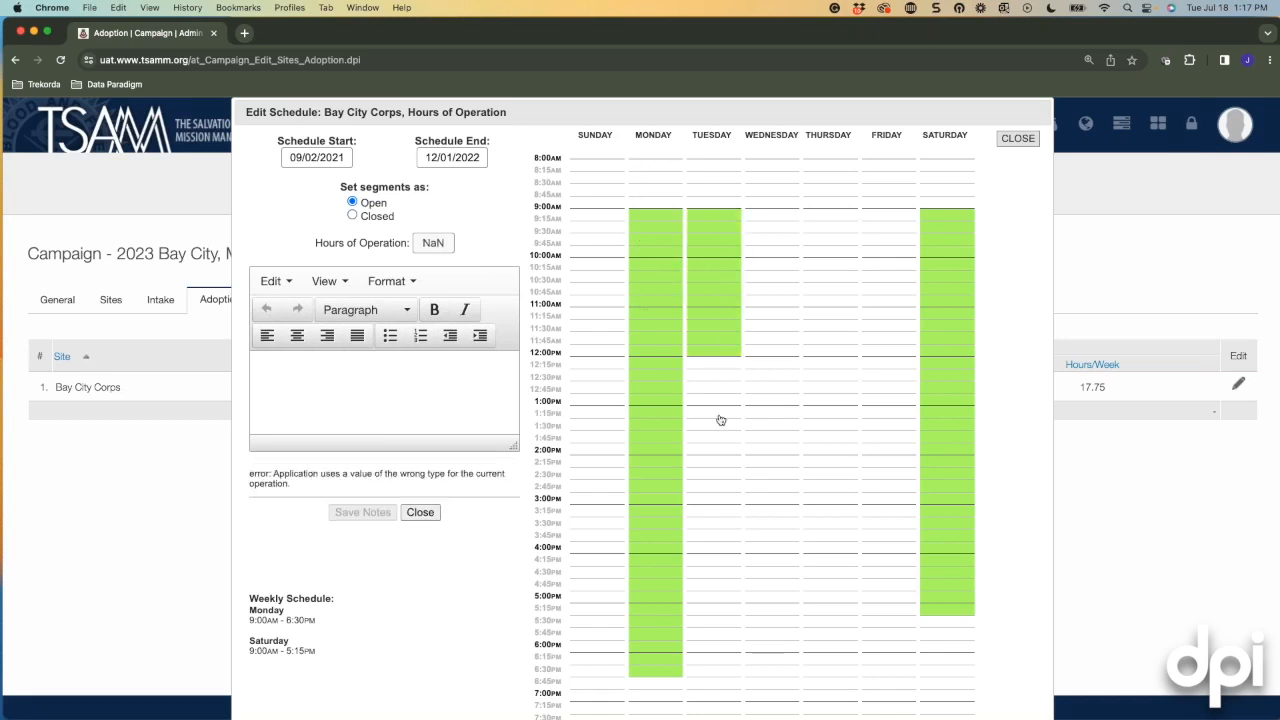
pyautogui.moveTo(714, 411); pyautogui.dragTo(712, 603)
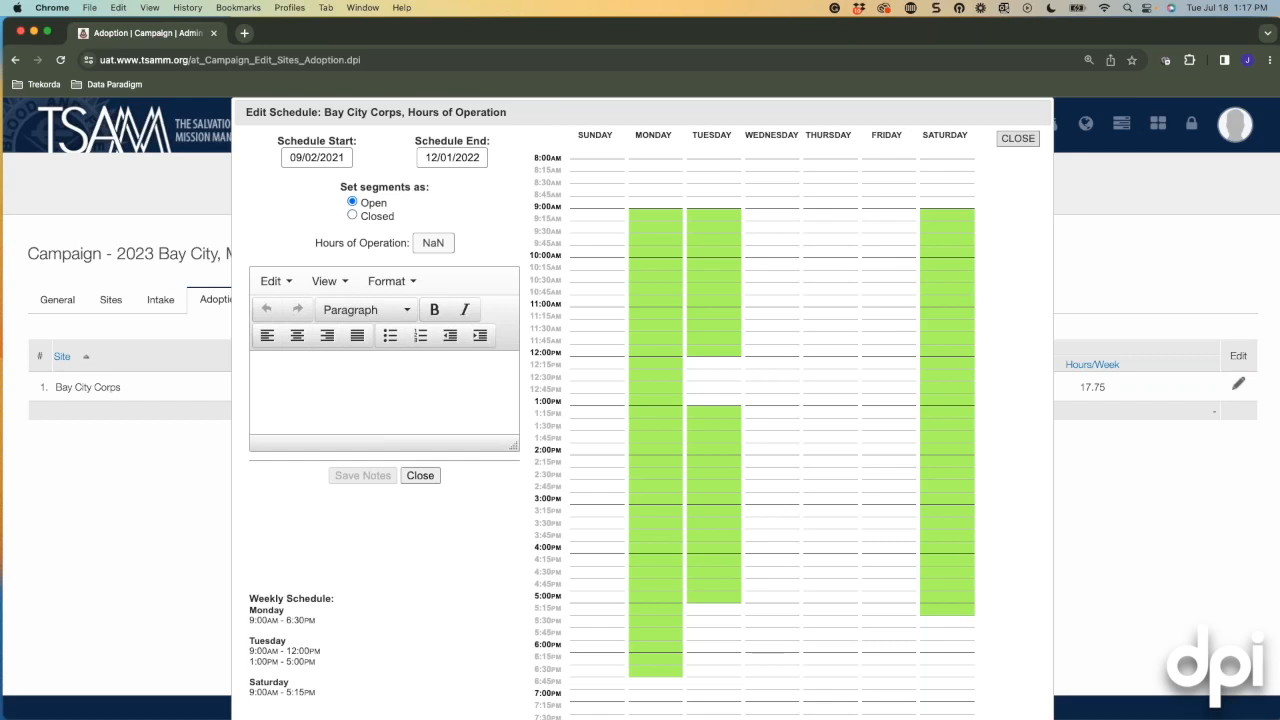
pyautogui.click(422, 477)
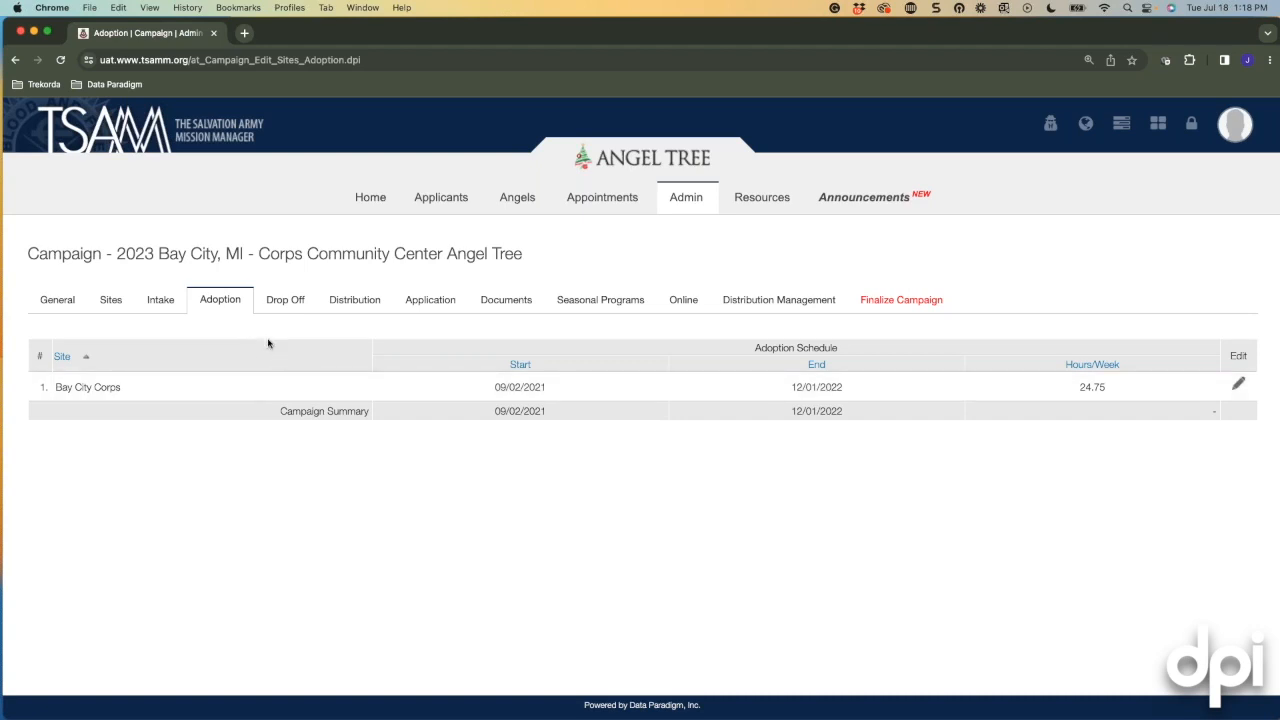
# Show Bay City Corps' Drop Off schedule with its 23.25 weekly hours.
pyautogui.click(284, 301)
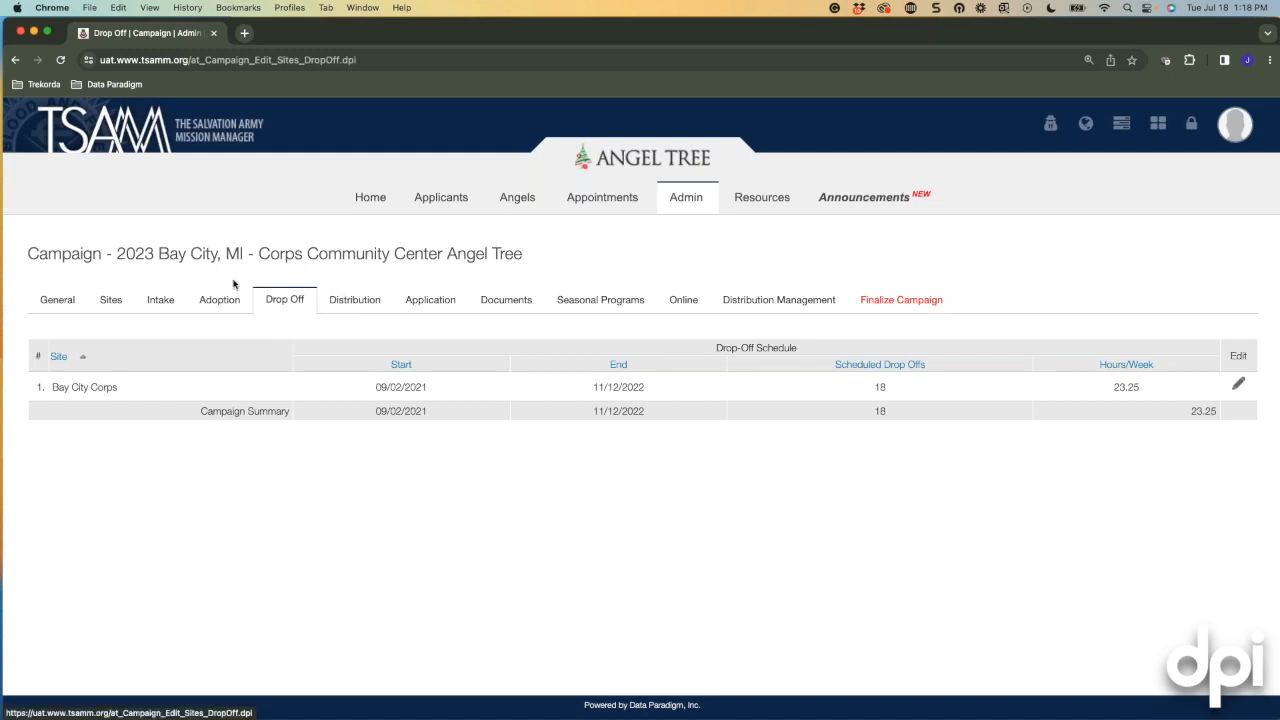
# Show the Distribution sites table and open Bay City Warehouse's distribution schedule for editing.
pyautogui.click(365, 302)
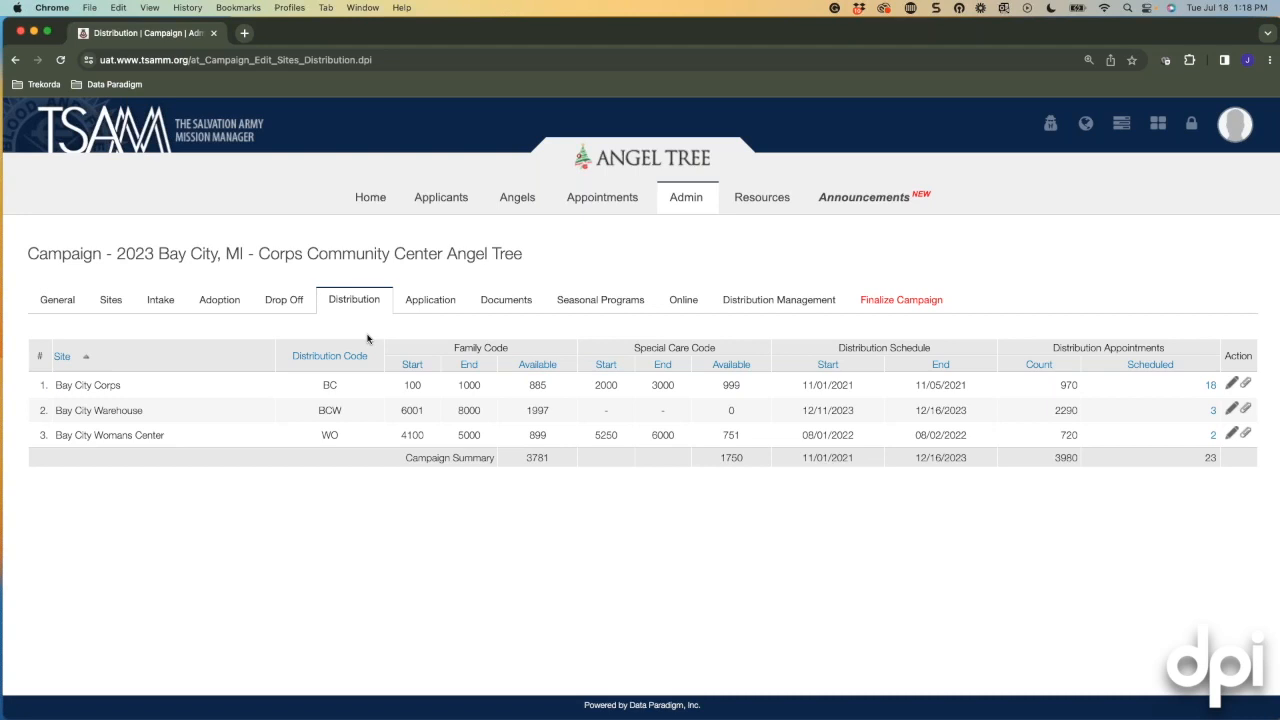
pyautogui.click(1231, 409)
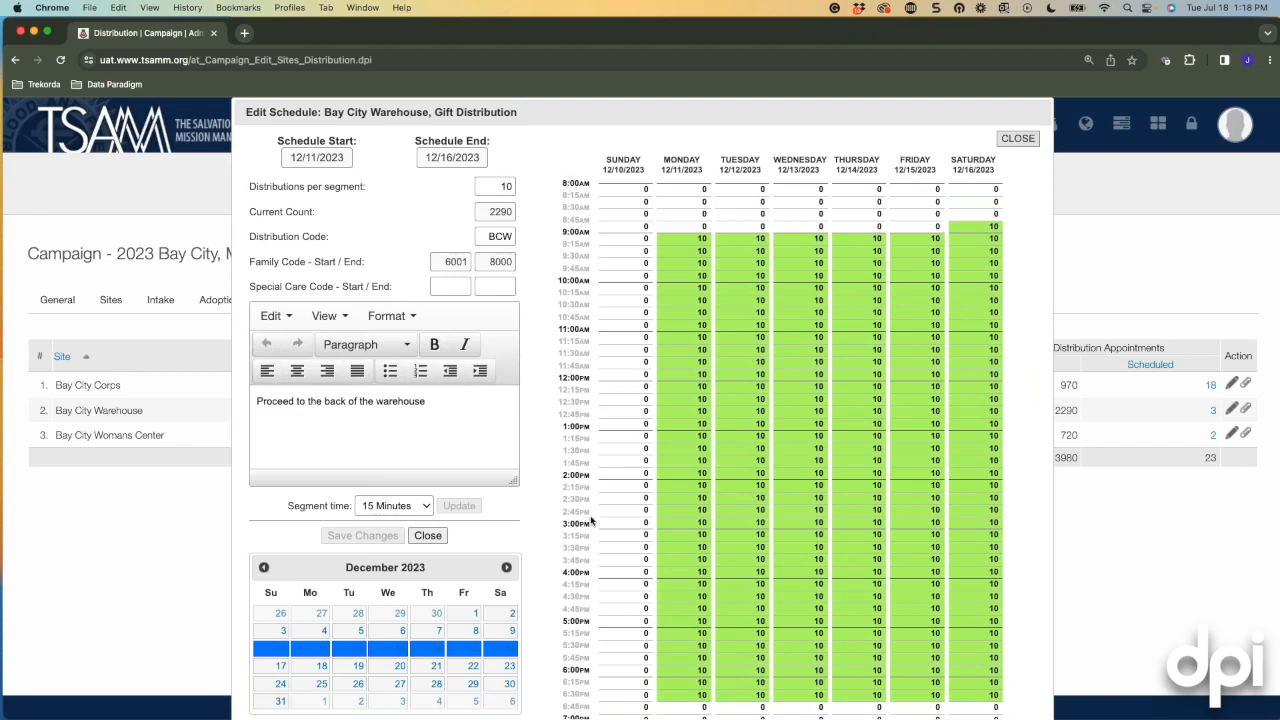
# Scroll through the Bay City Warehouse schedule editor to review its weekly appointment grid.
pyautogui.scroll(-1, 600, 500)
pyautogui.scroll(-3, 626, 418)
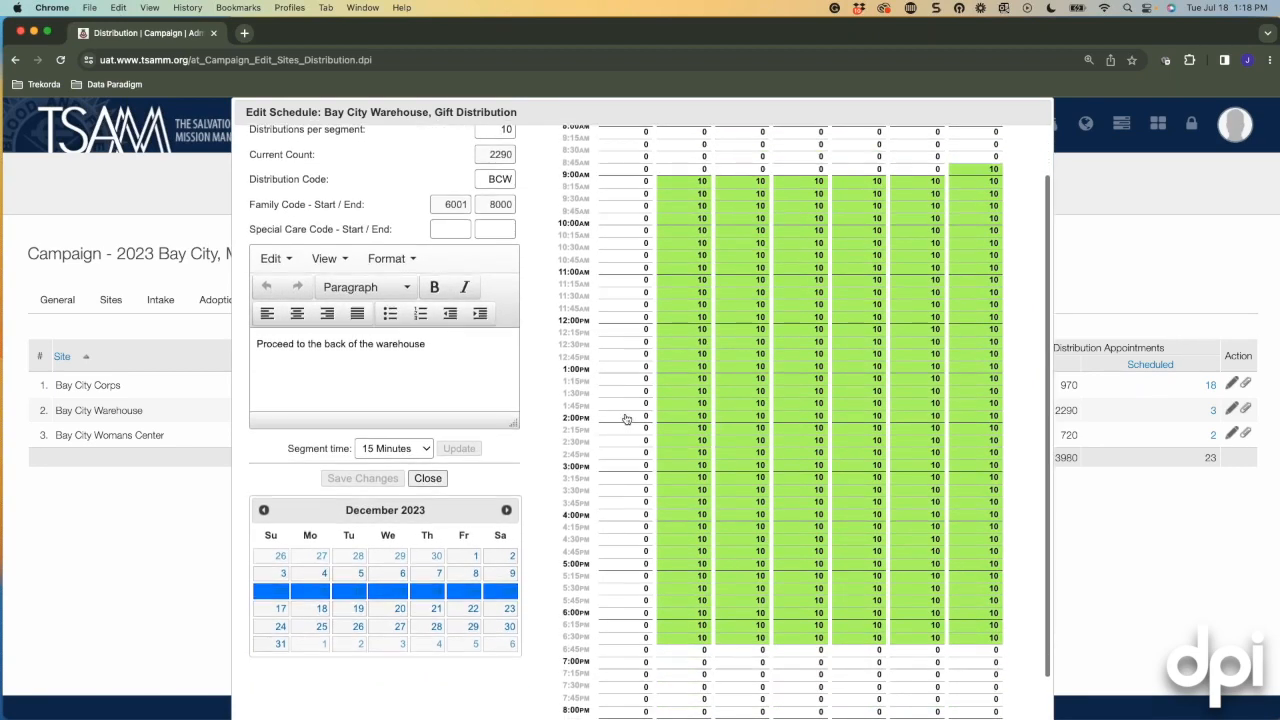
pyautogui.scroll(2, 626, 420)
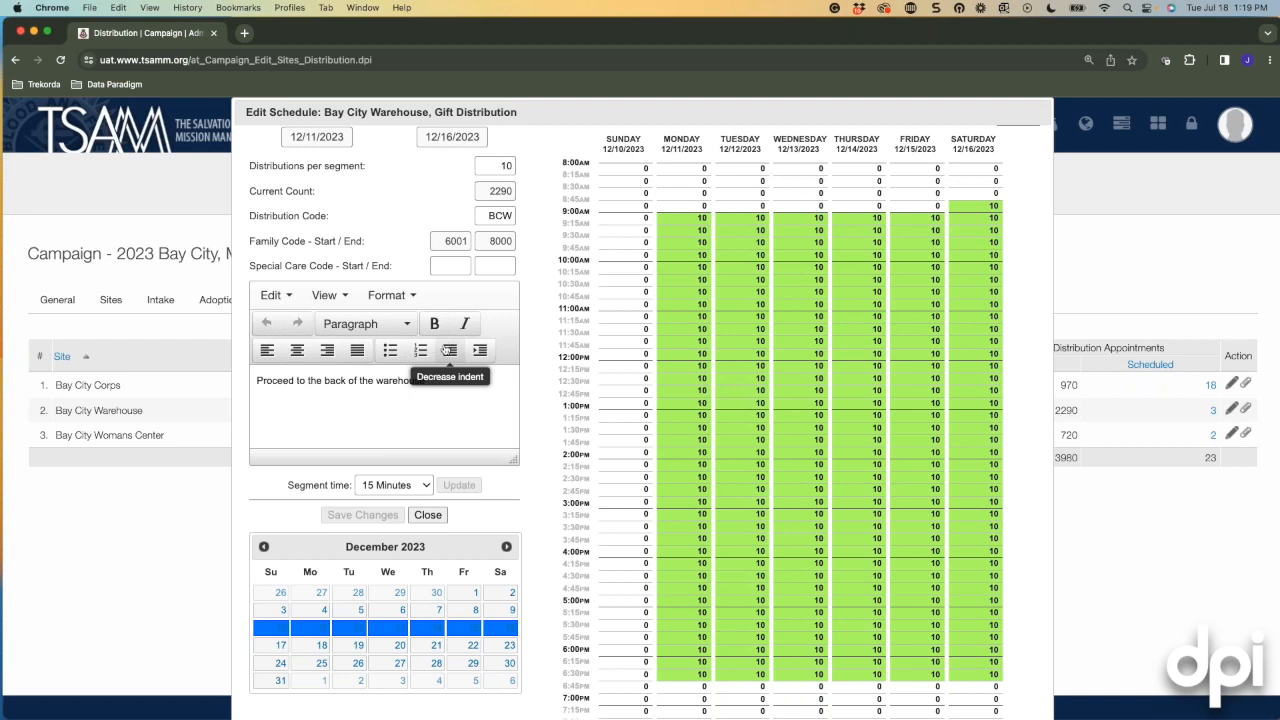
# Change the Bay City Warehouse appointment segment time from 15 Minutes to 30 Minutes.
pyautogui.click(425, 489)
pyautogui.click(410, 520)
pyautogui.scroll(1, 330, 198)
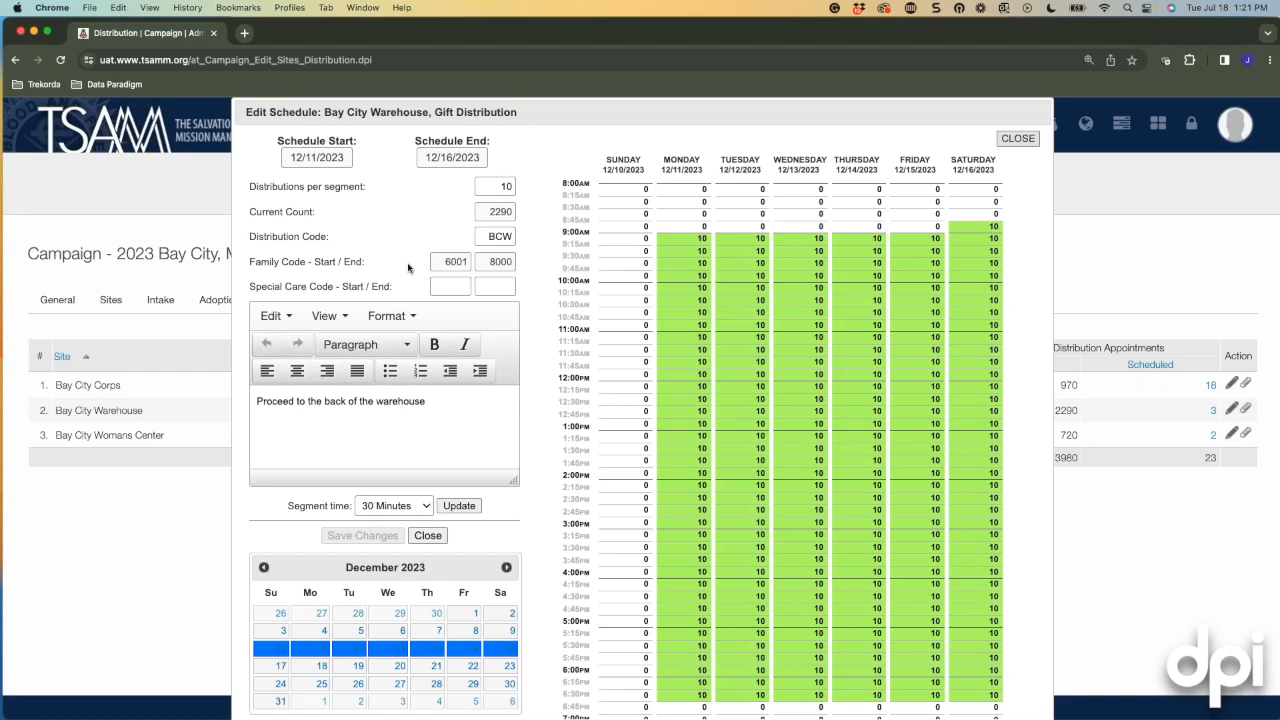
pyautogui.scroll(-1, 424, 420)
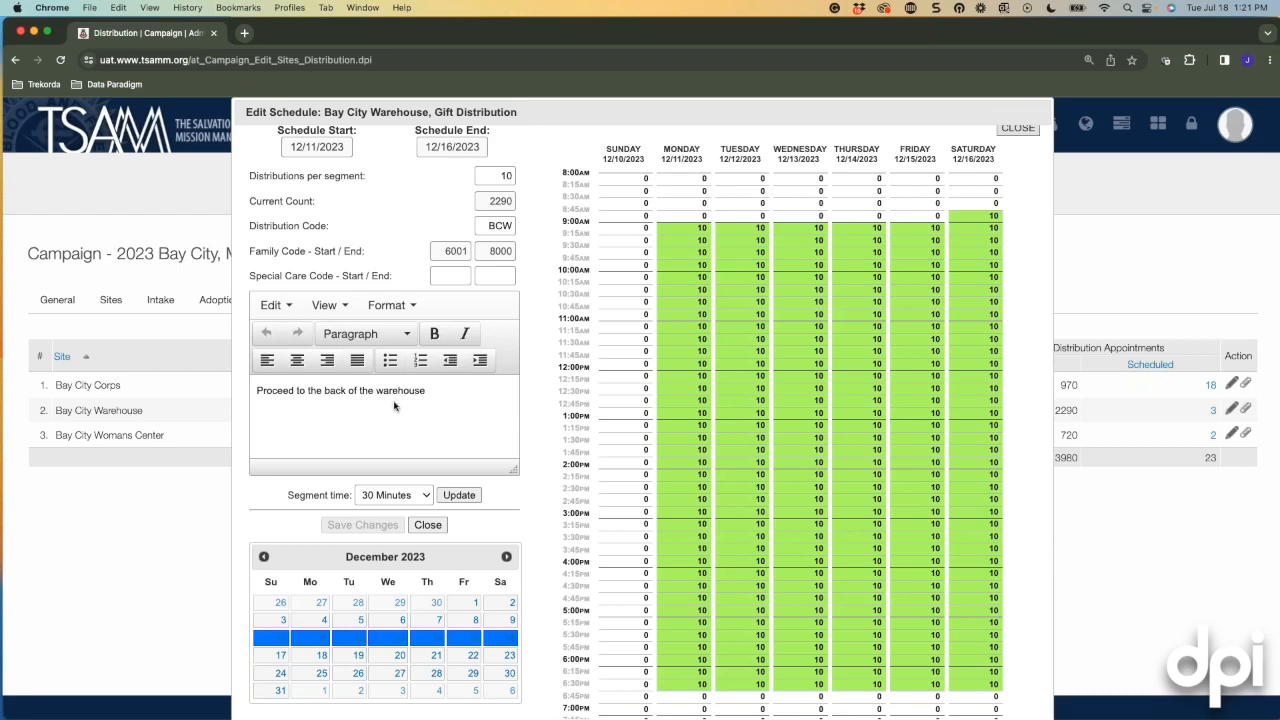
pyautogui.scroll(-2, 404, 405)
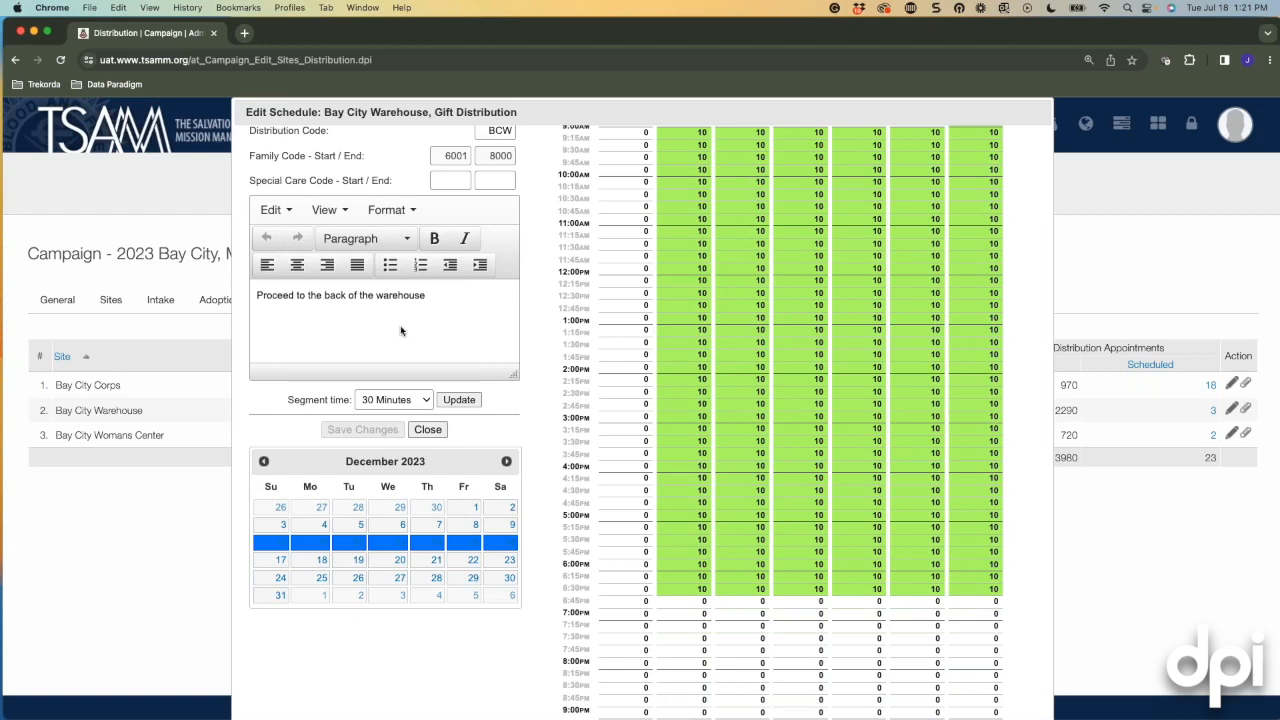
pyautogui.scroll(2, 402, 332)
pyautogui.scroll(1, 457, 410)
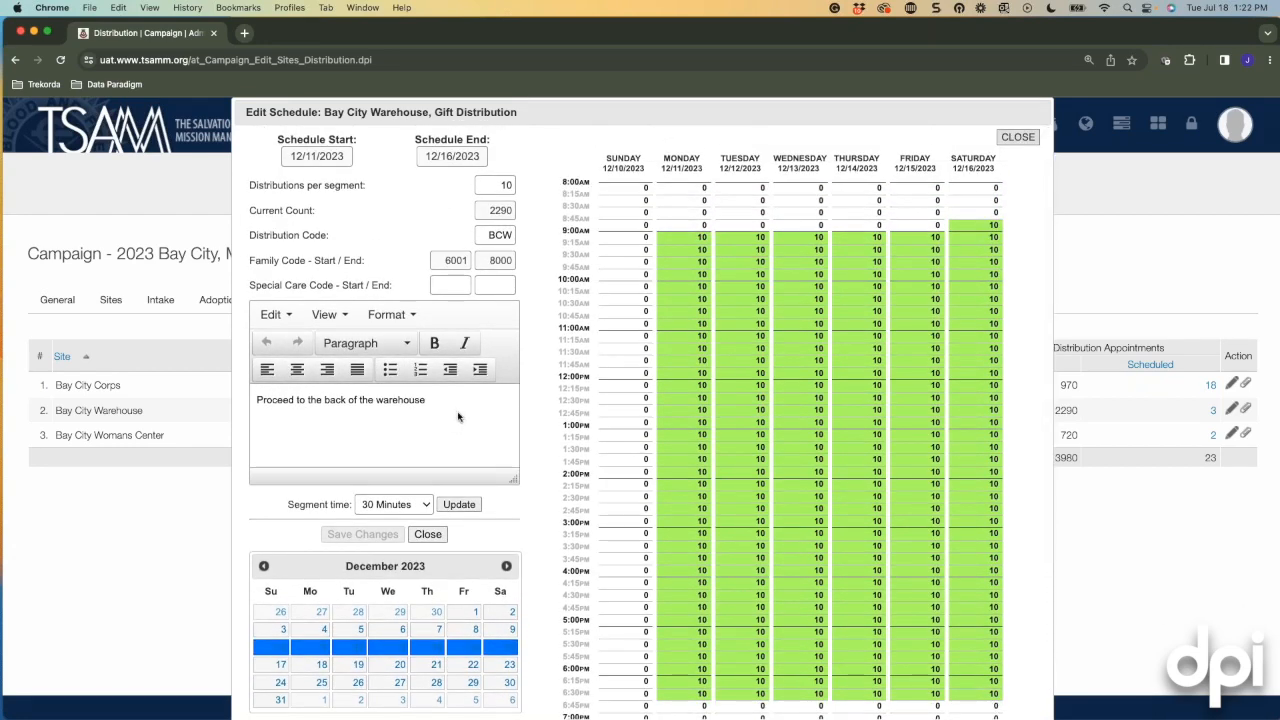
pyautogui.scroll(1, 458, 416)
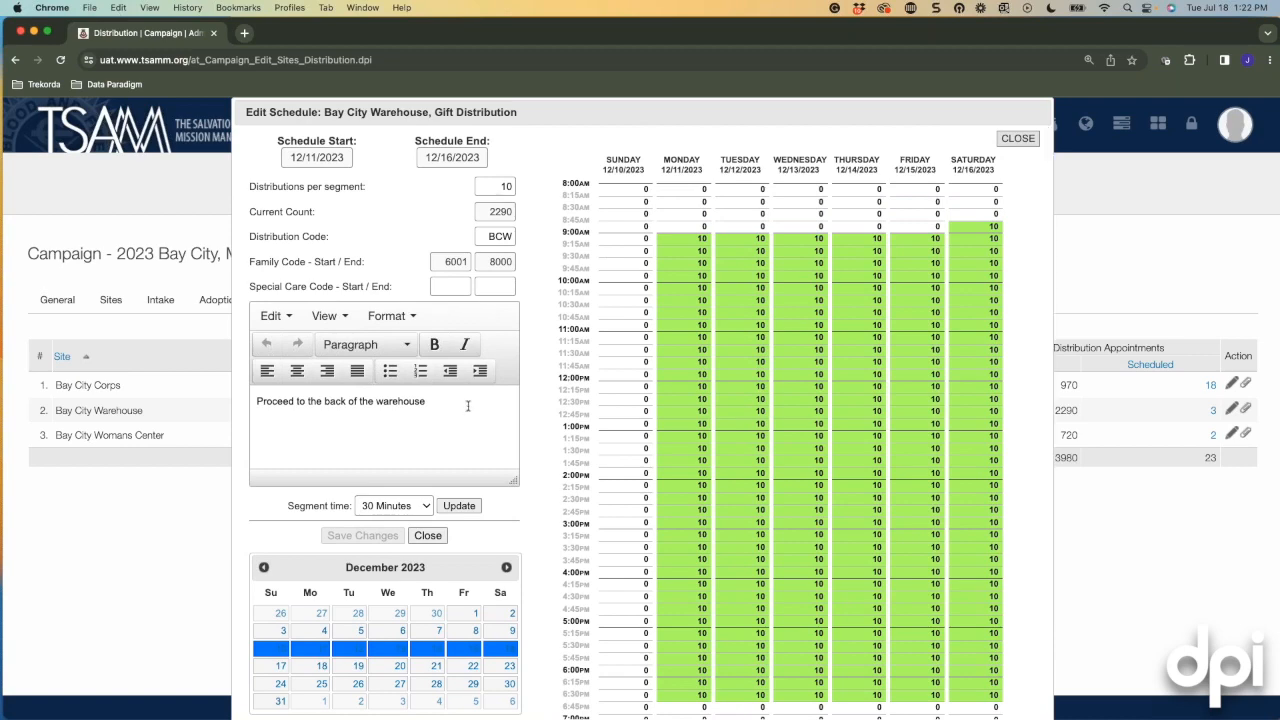
# Close the Bay City Warehouse Edit Schedule dialog to return to the Distribution list.
pyautogui.click(1028, 141)
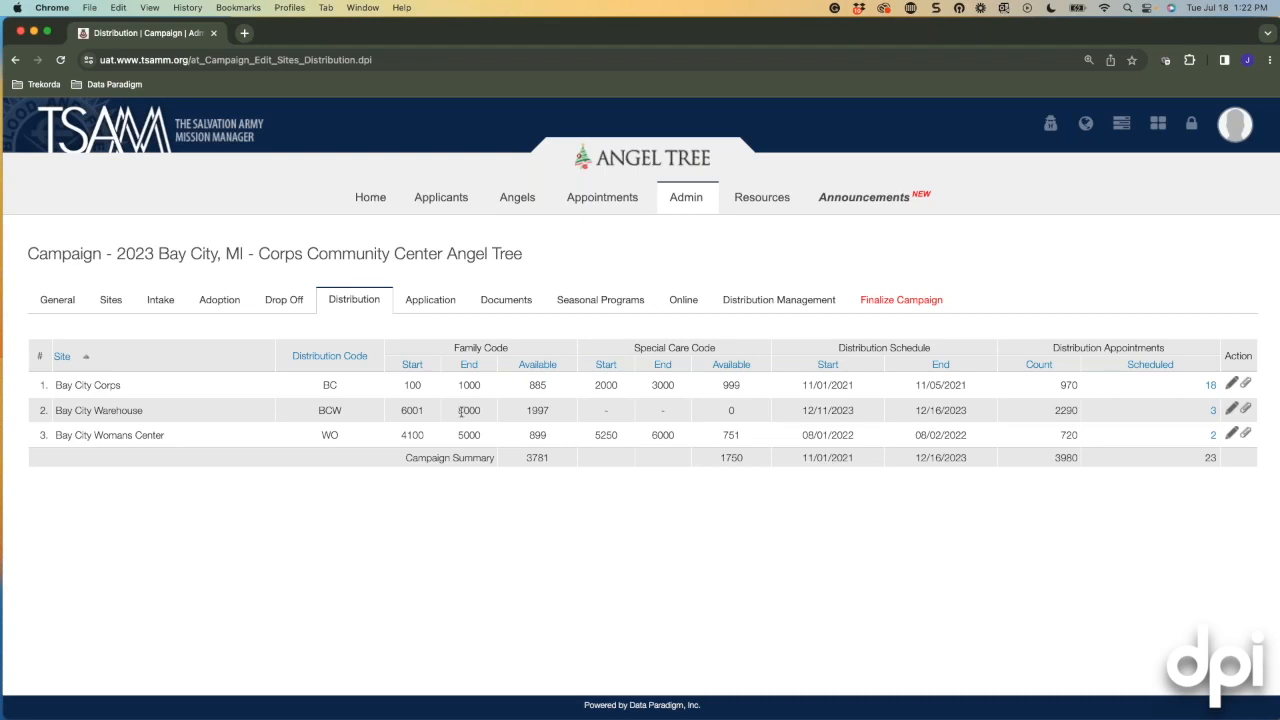
# On the Application tab, choose the Angel Tree Public application and open its field settings.
pyautogui.click(421, 301)
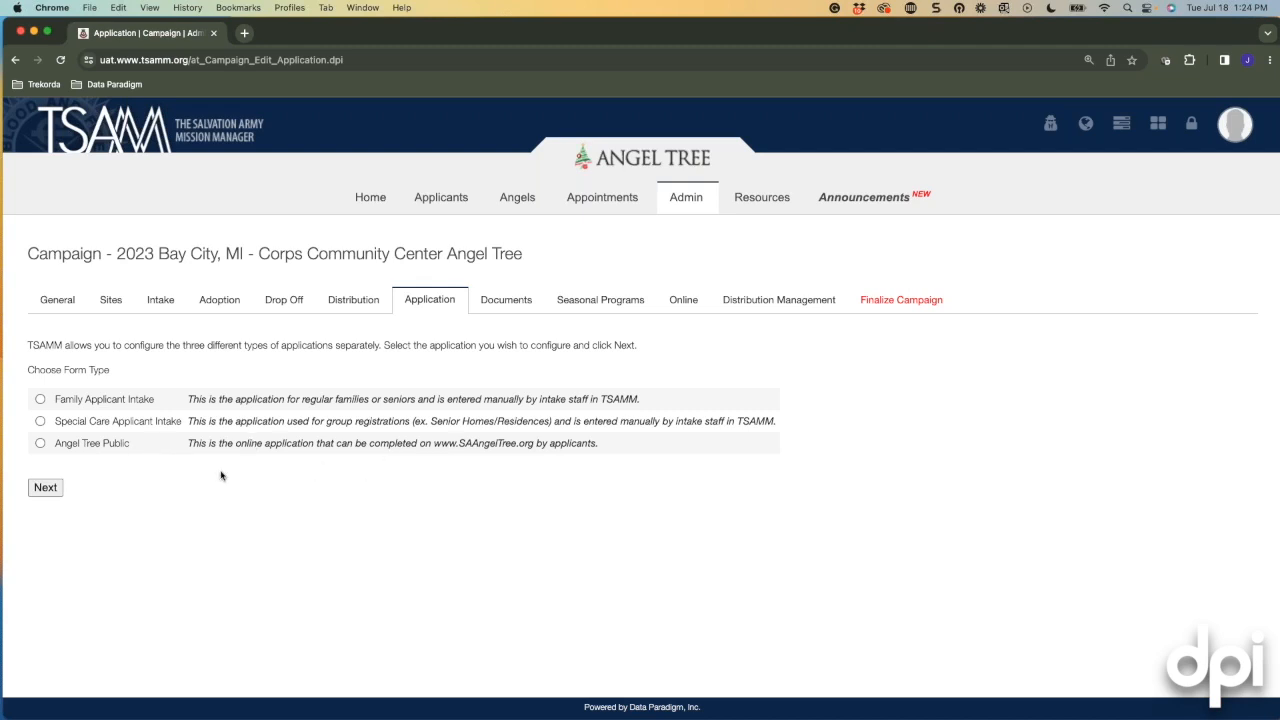
pyautogui.click(41, 444)
pyautogui.click(46, 488)
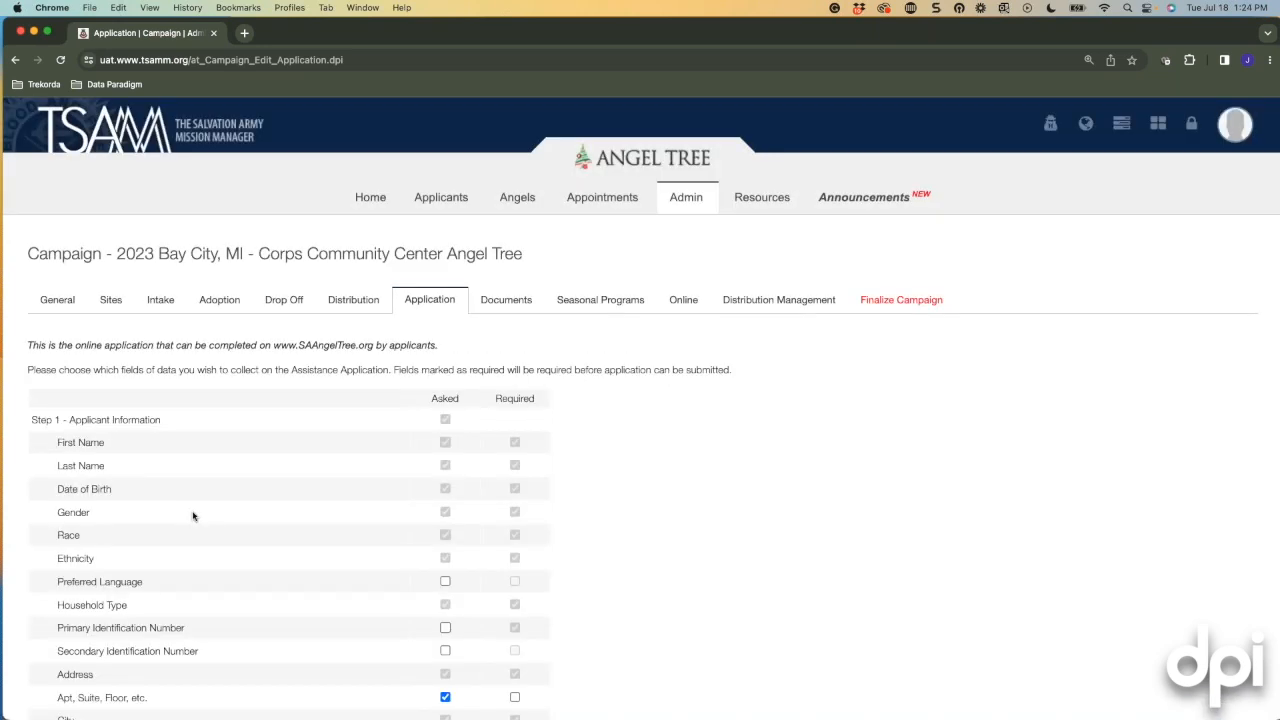
pyautogui.scroll(-1, 193, 516)
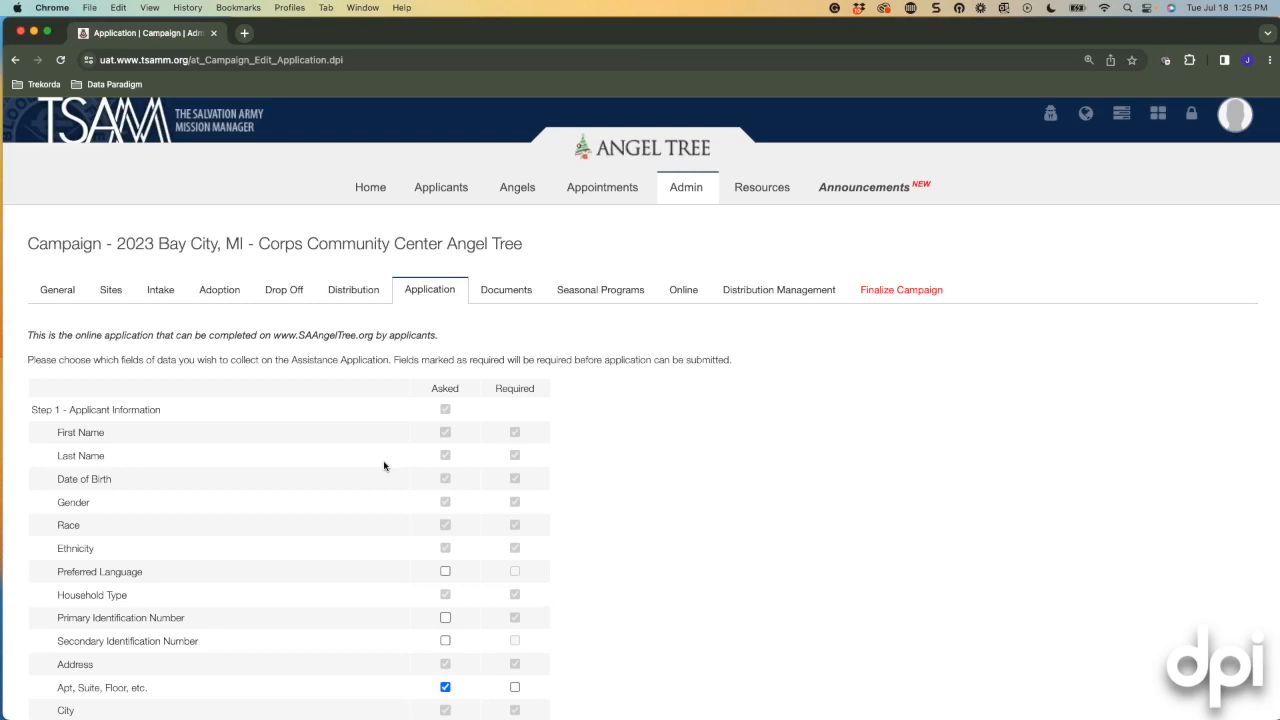
pyautogui.scroll(1, 383, 465)
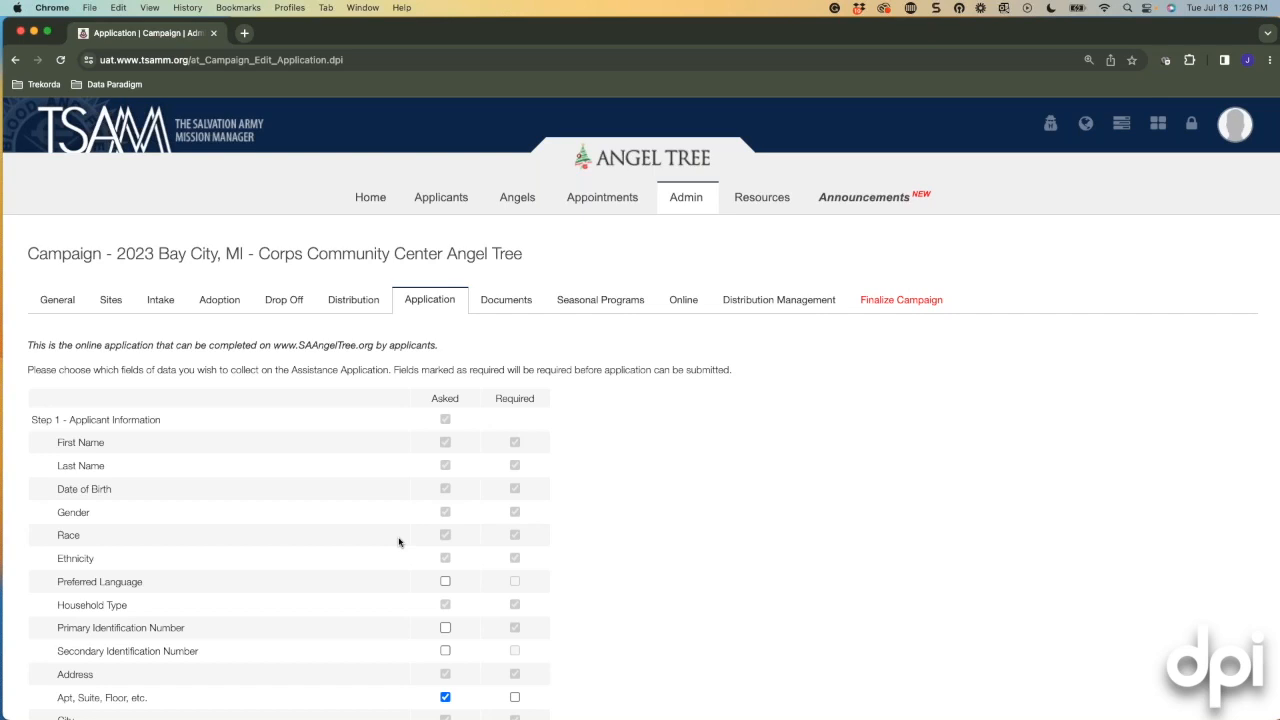
pyautogui.scroll(-3, 378, 543)
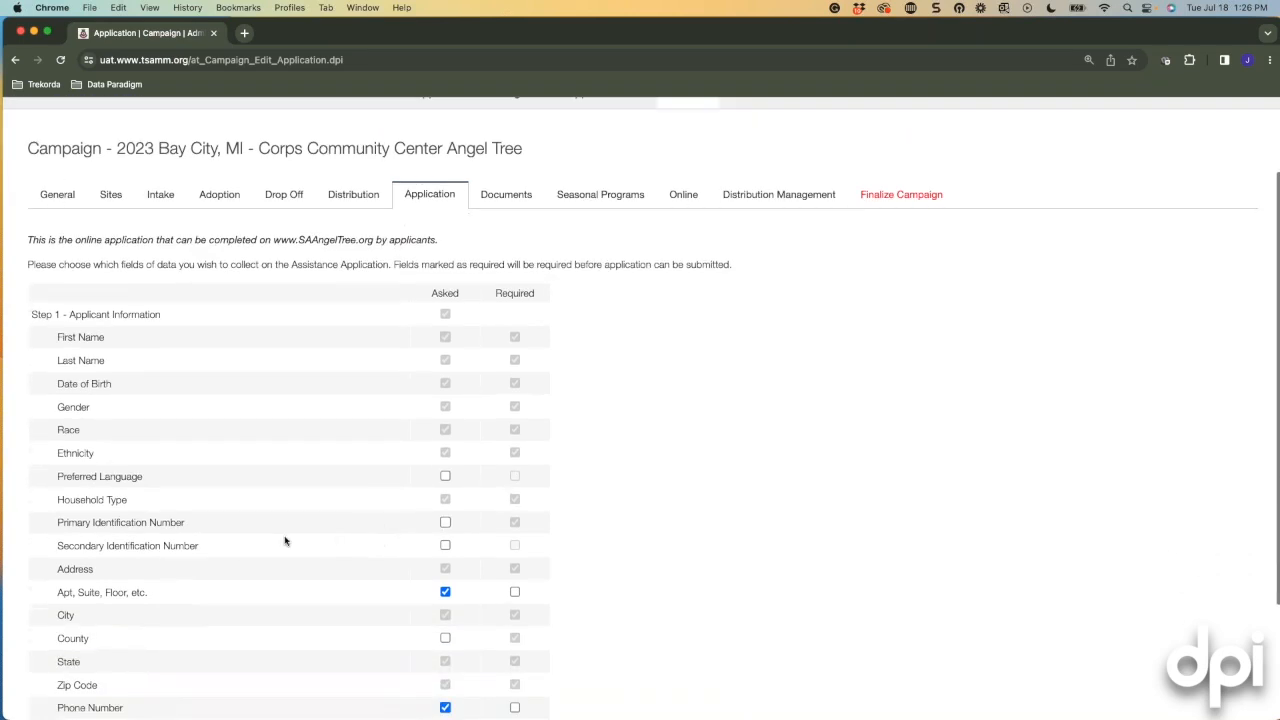
pyautogui.scroll(-4, 280, 530)
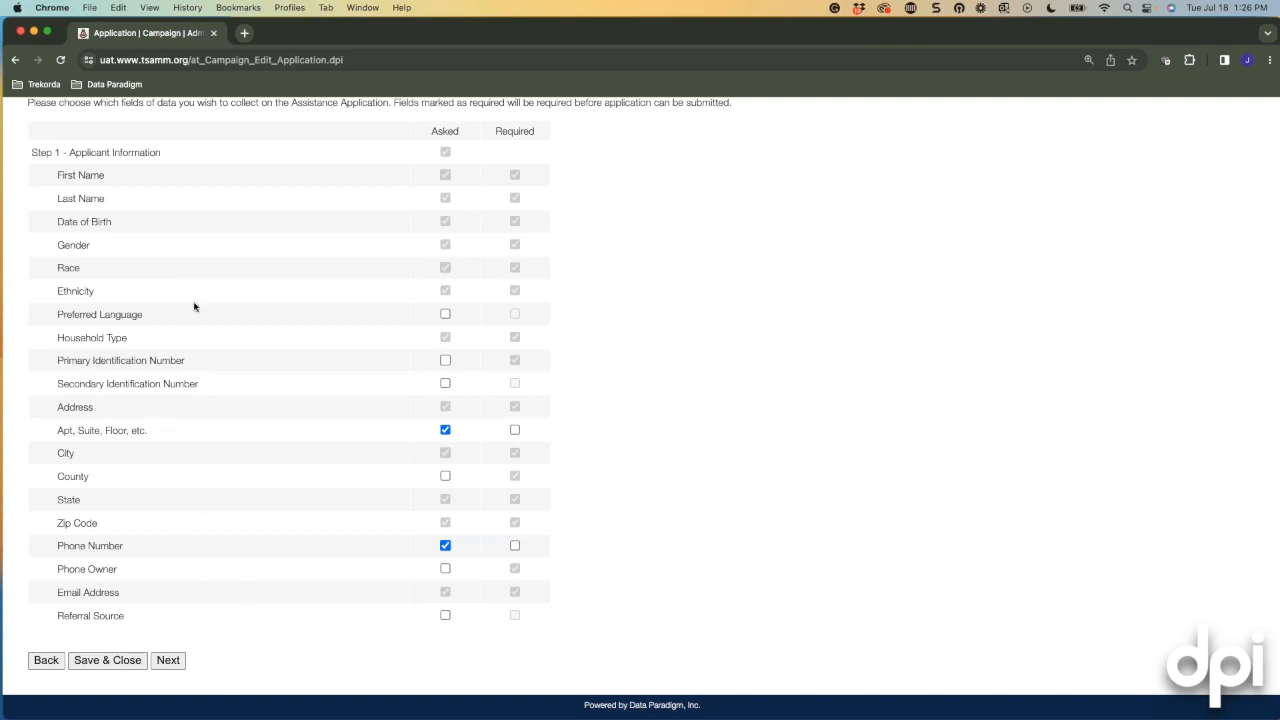
# Advance past Step 1 and Step 2 Household Members to Step 3 Budget Worksheet.
pyautogui.click(168, 661)
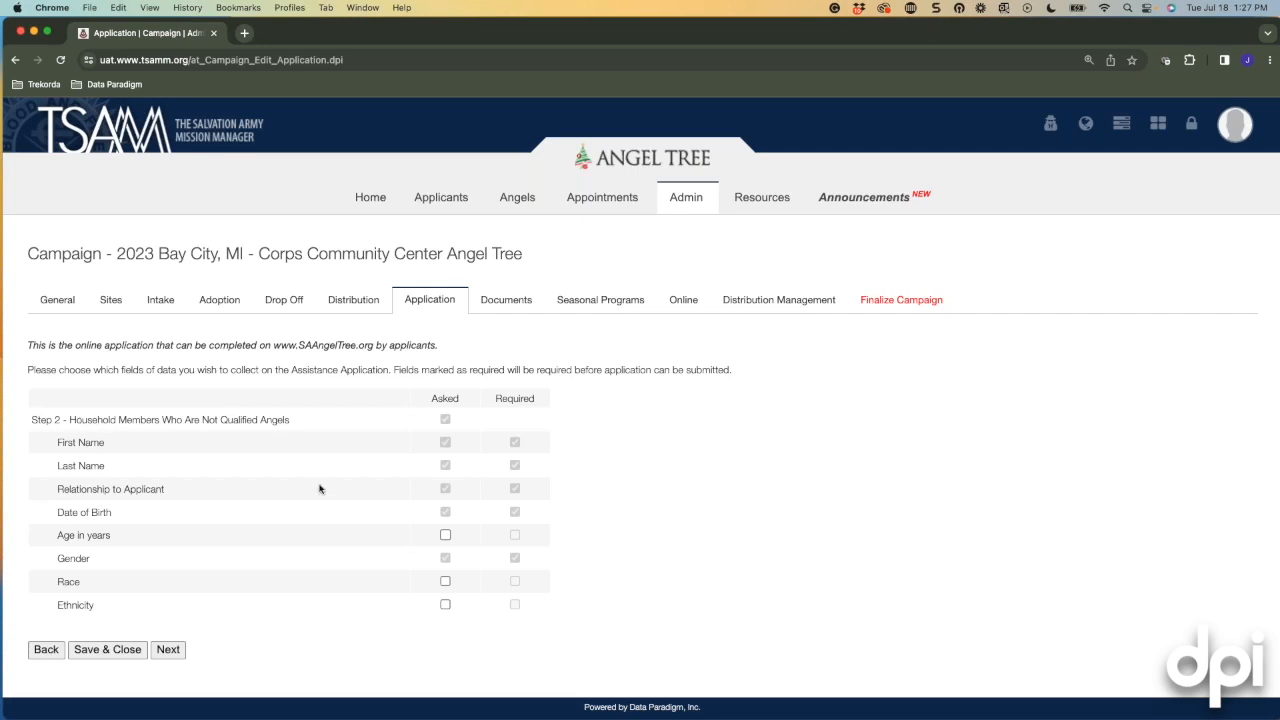
pyautogui.click(168, 651)
# Leave the Step 3 Budget Worksheet not asked, dropping employment income, and continue to the next page.
pyautogui.scroll(-2, 139, 538)
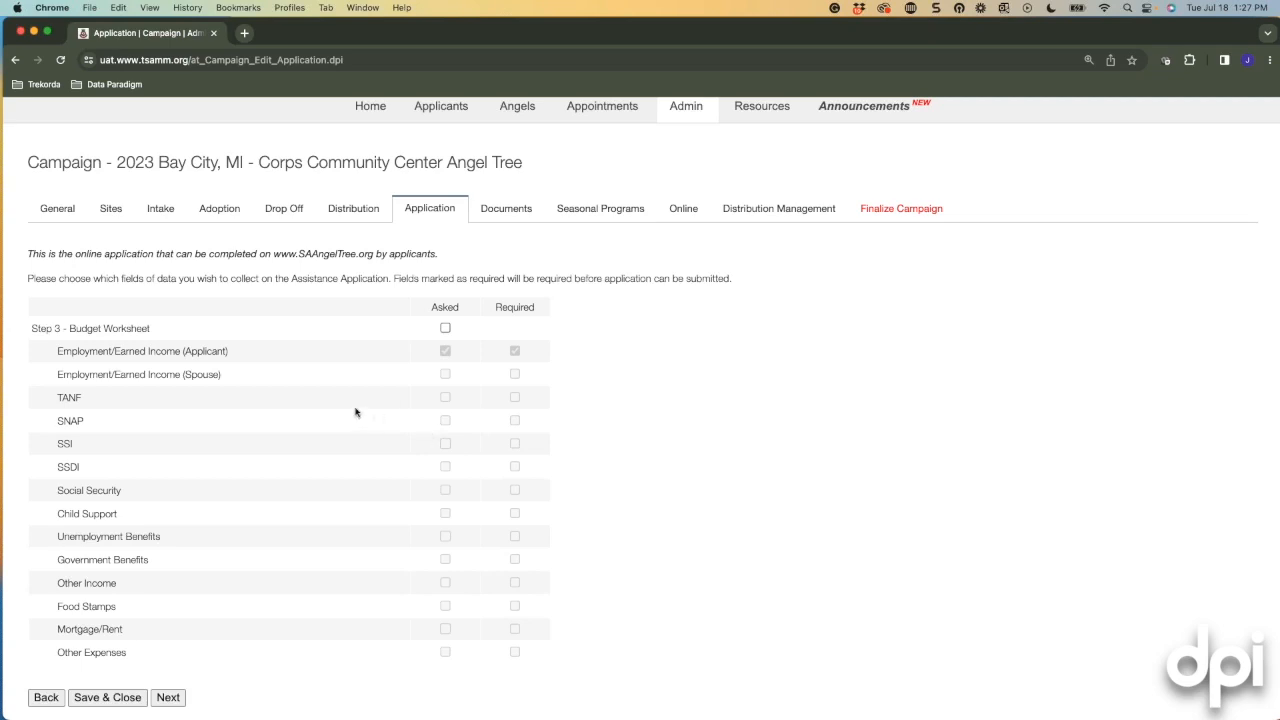
pyautogui.click(445, 329)
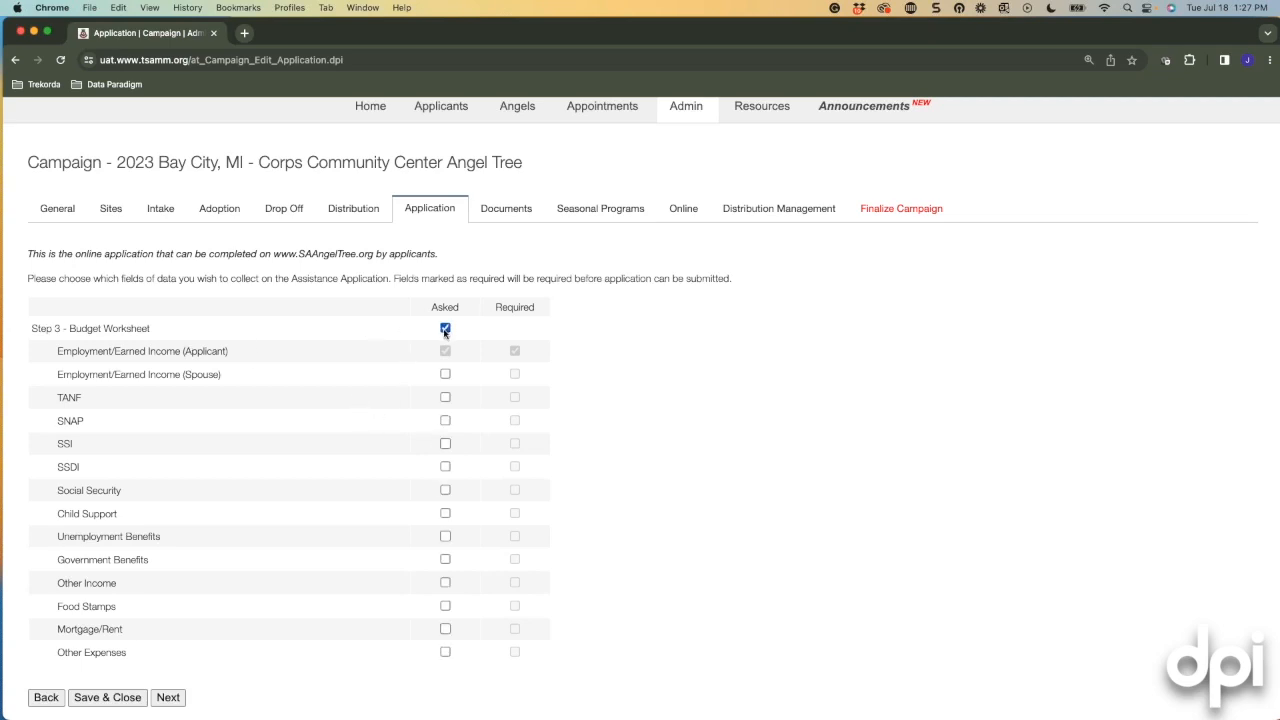
pyautogui.click(445, 329)
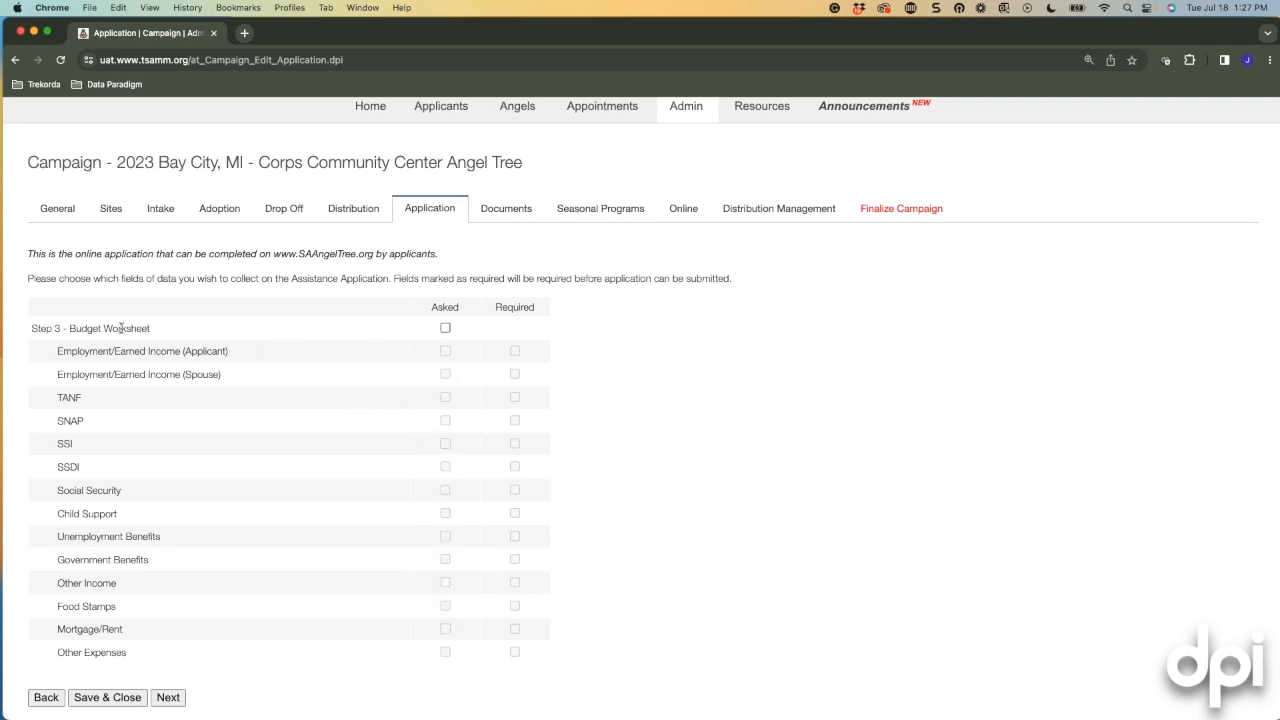
pyautogui.click(445, 329)
pyautogui.click(176, 701)
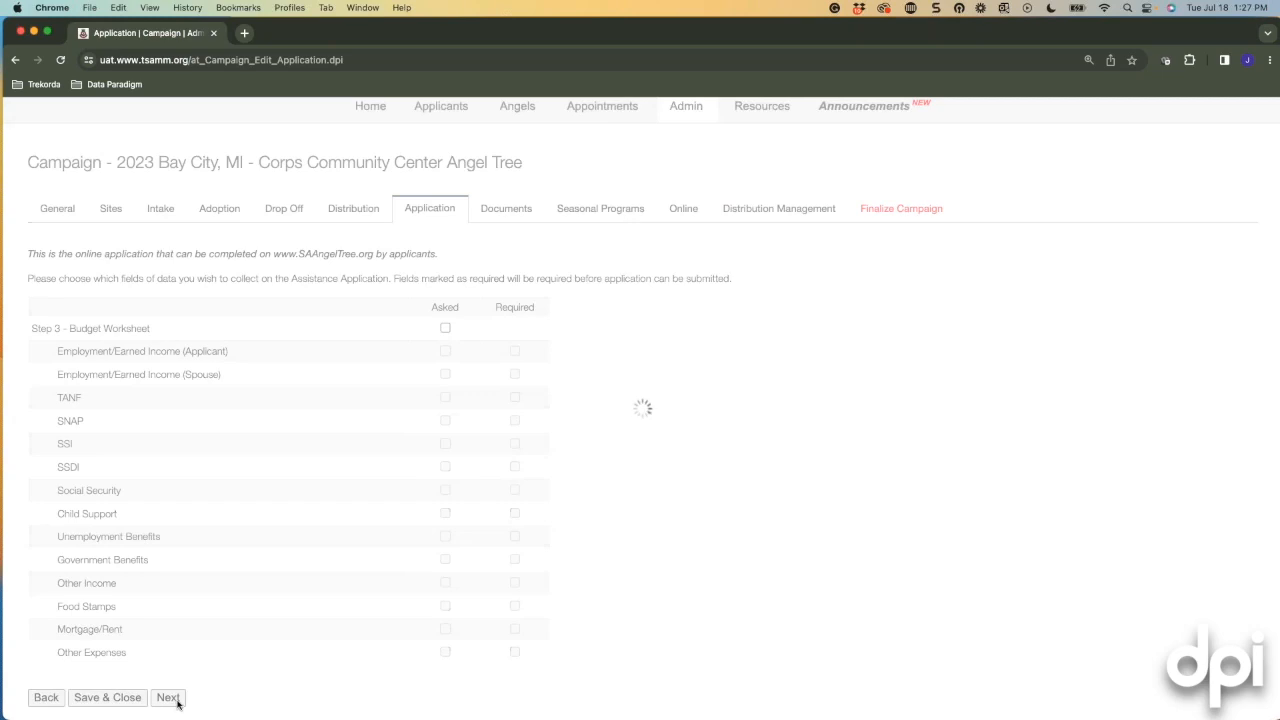
pyautogui.scroll(-5, 228, 655)
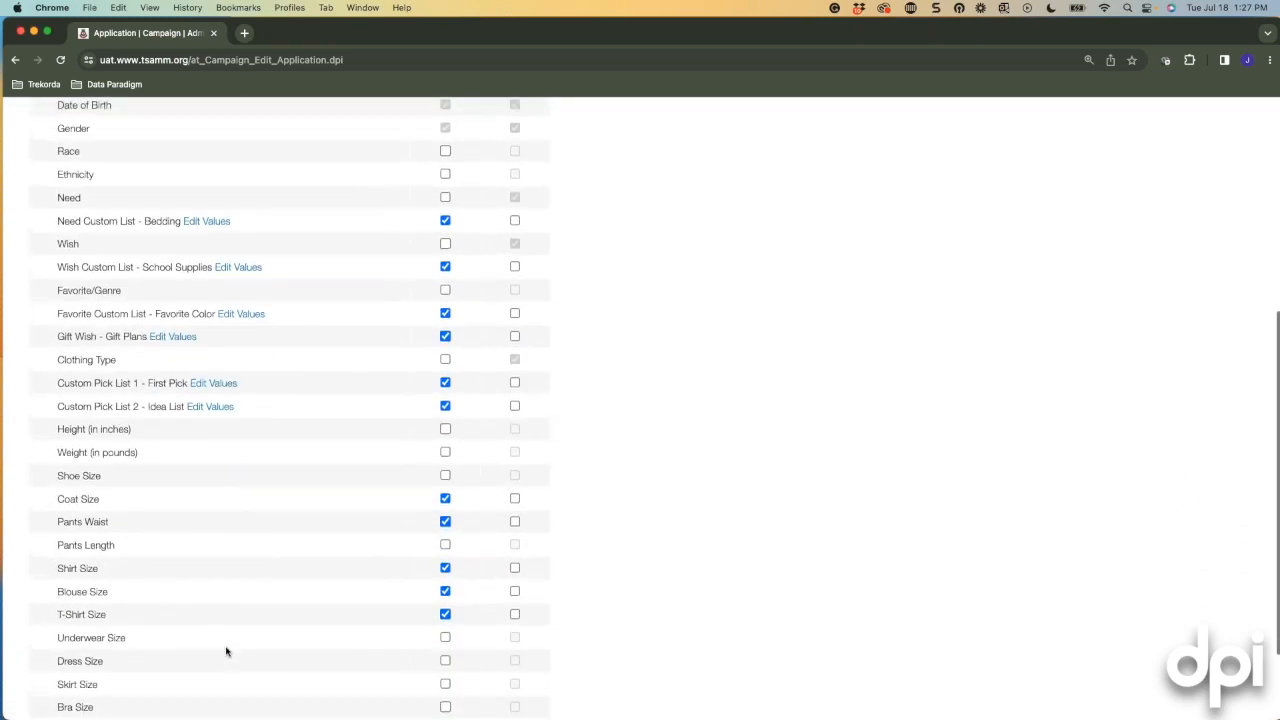
pyautogui.scroll(1, 226, 651)
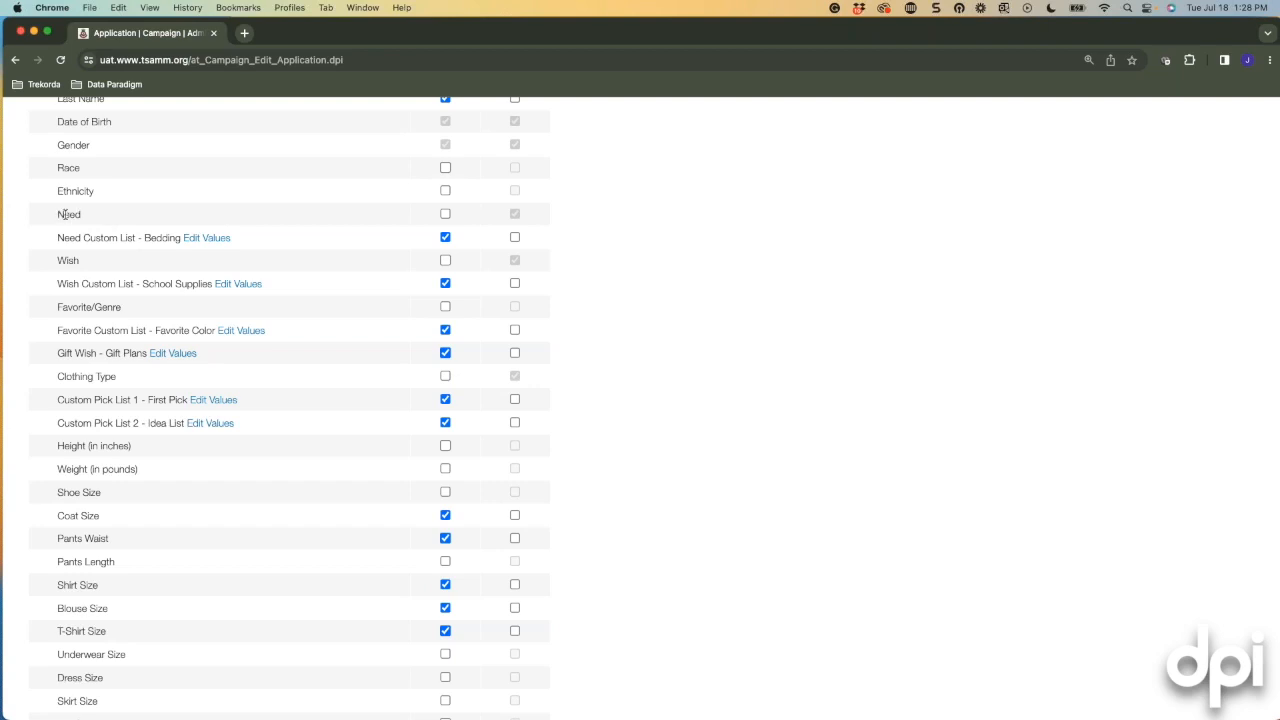
pyautogui.doubleClick(63, 214)
pyautogui.moveTo(57, 238); pyautogui.dragTo(136, 238)
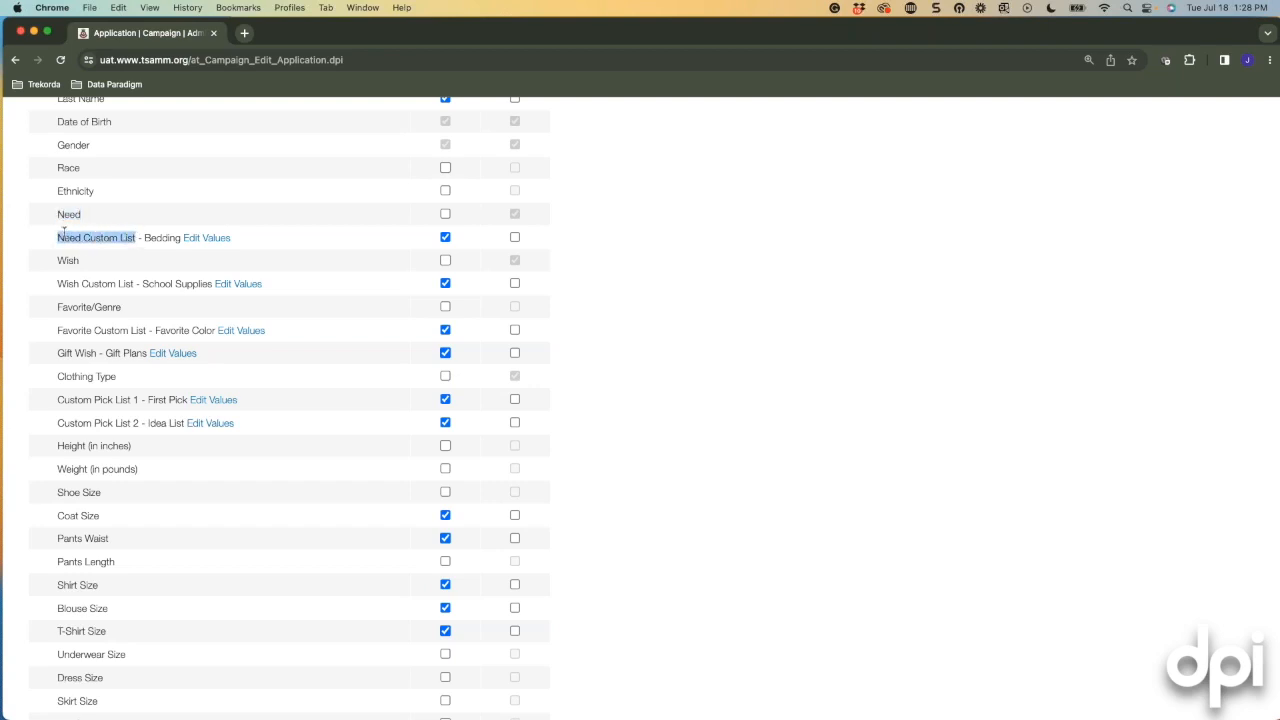
pyautogui.scroll(-1, 265, 249)
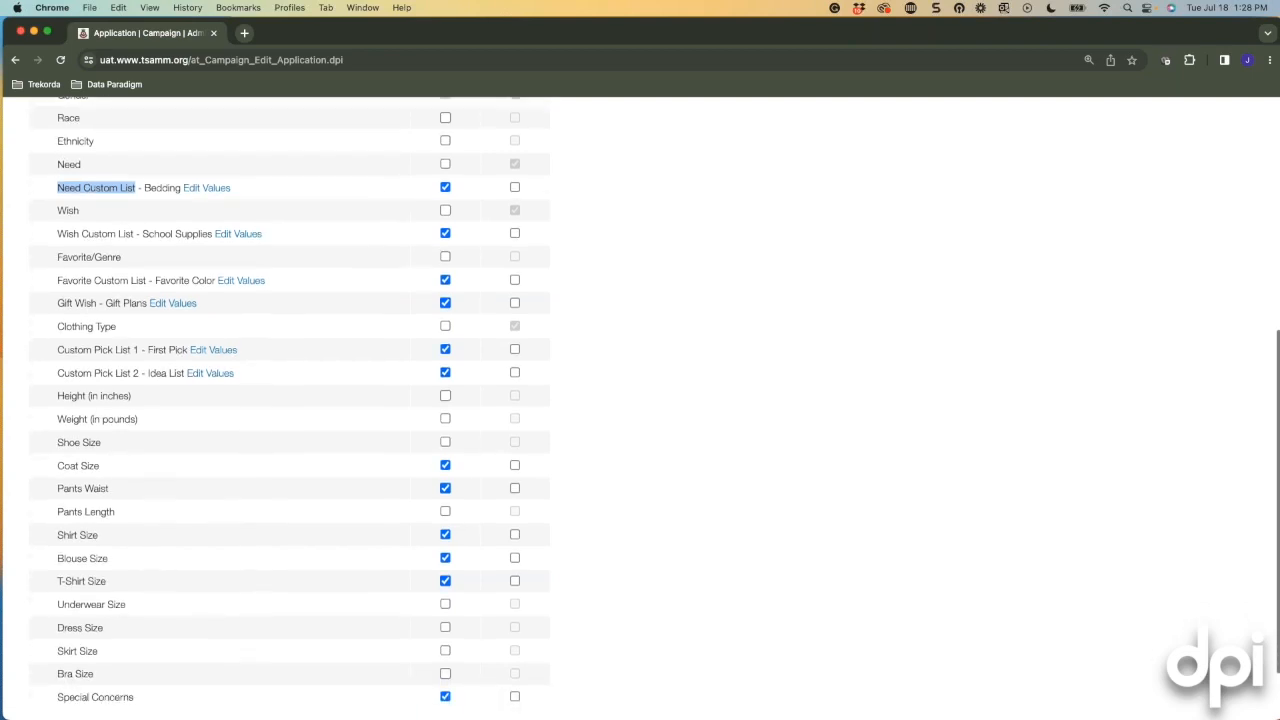
pyautogui.click(445, 188)
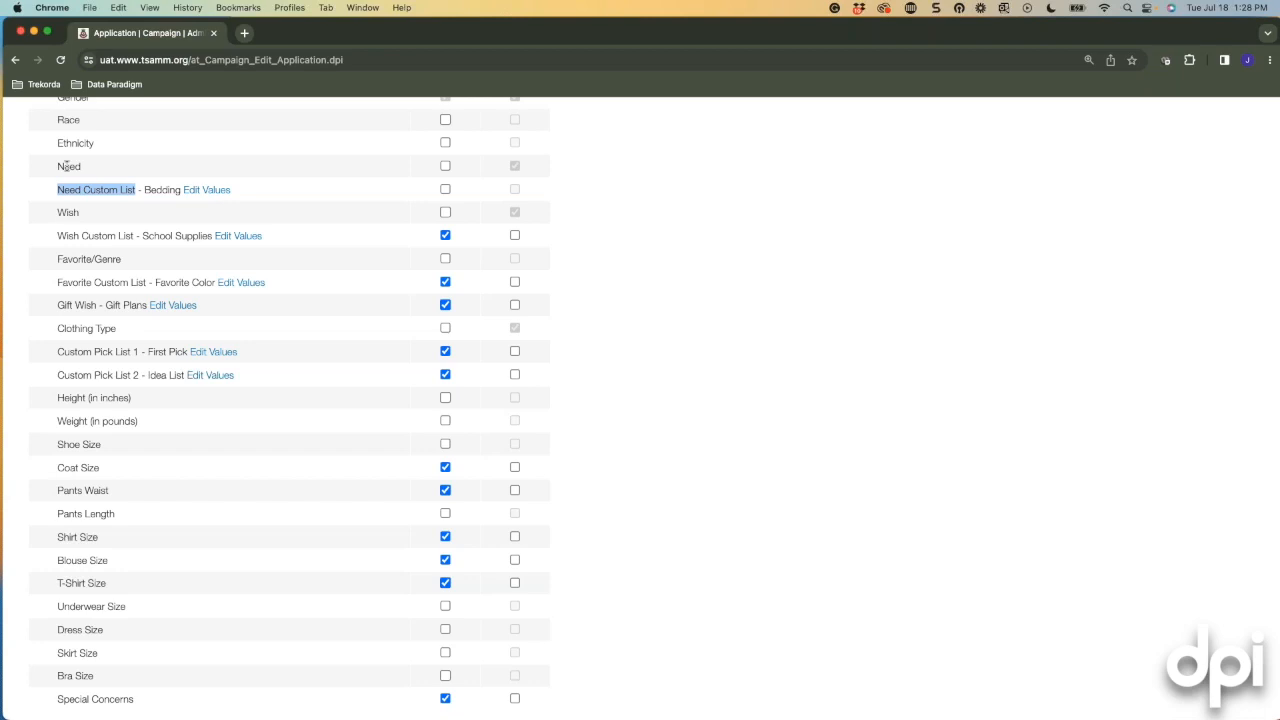
pyautogui.click(446, 189)
pyautogui.click(214, 193)
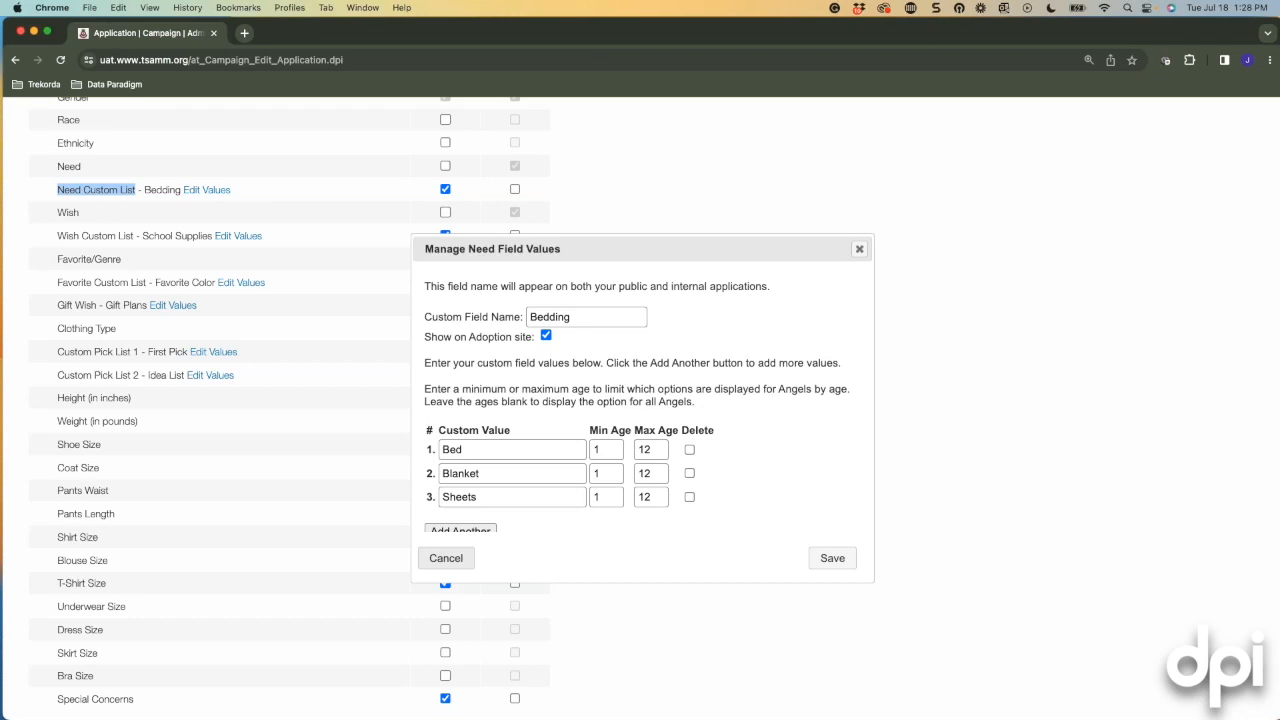
pyautogui.scroll(-2, 648, 396)
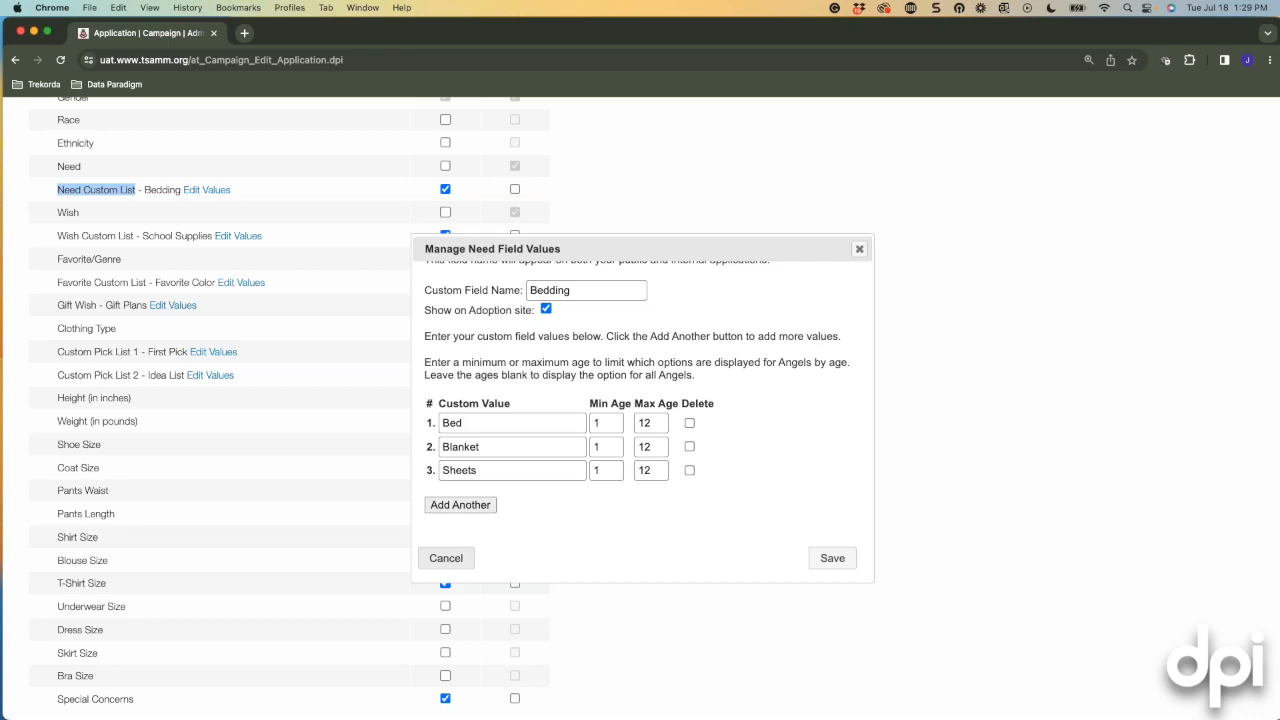
pyautogui.click(859, 249)
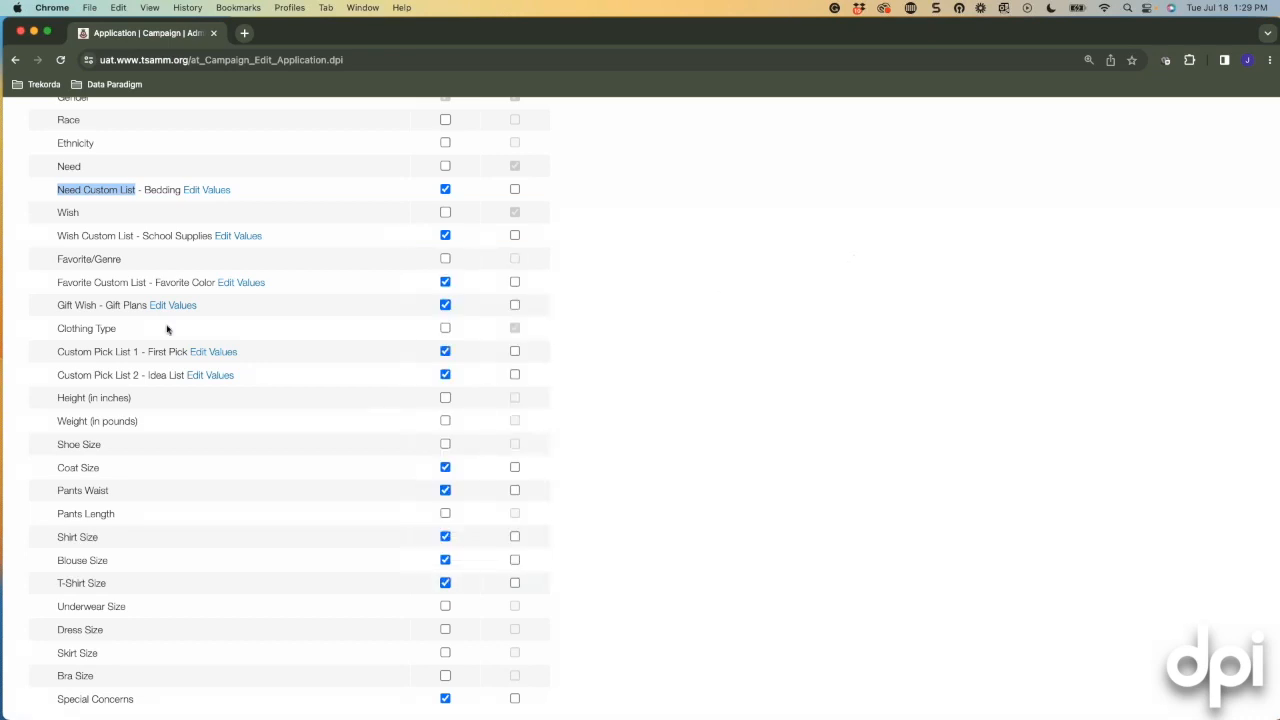
# Scroll to the bottom of the Angel Tree Public field list and Save & Close it.
pyautogui.scroll(-1, 89, 253)
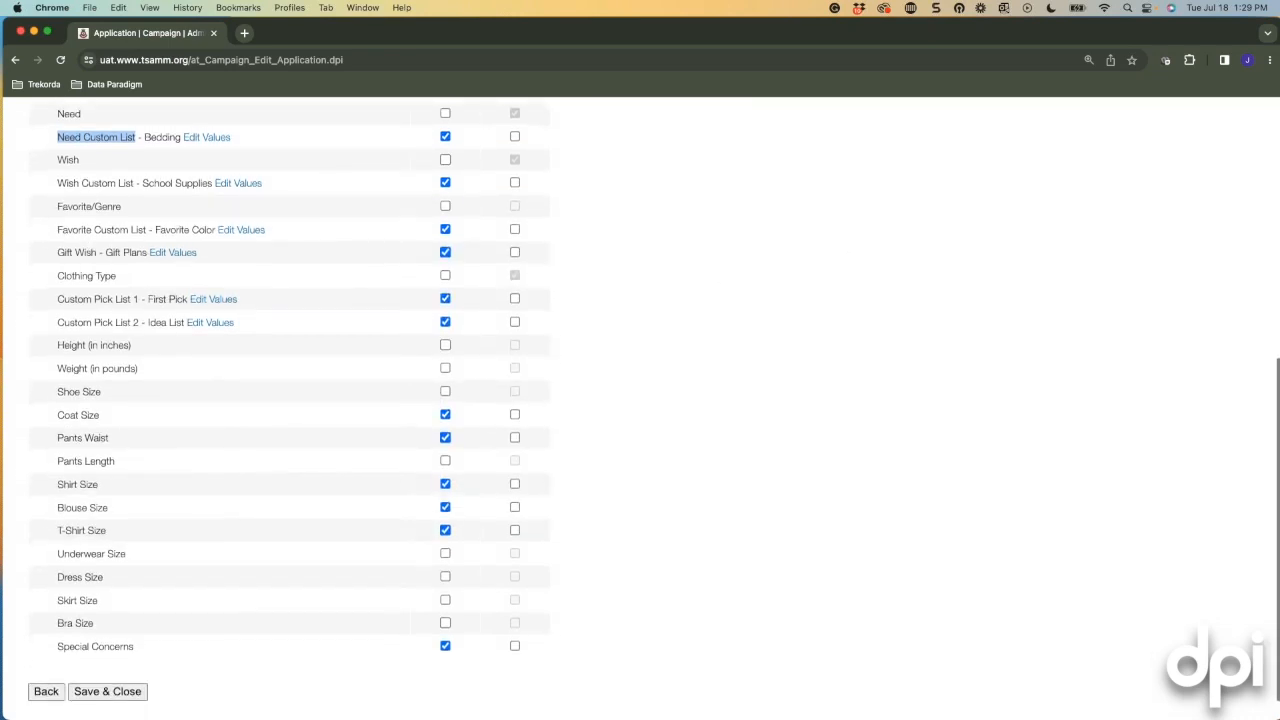
pyautogui.scroll(-1, 150, 240)
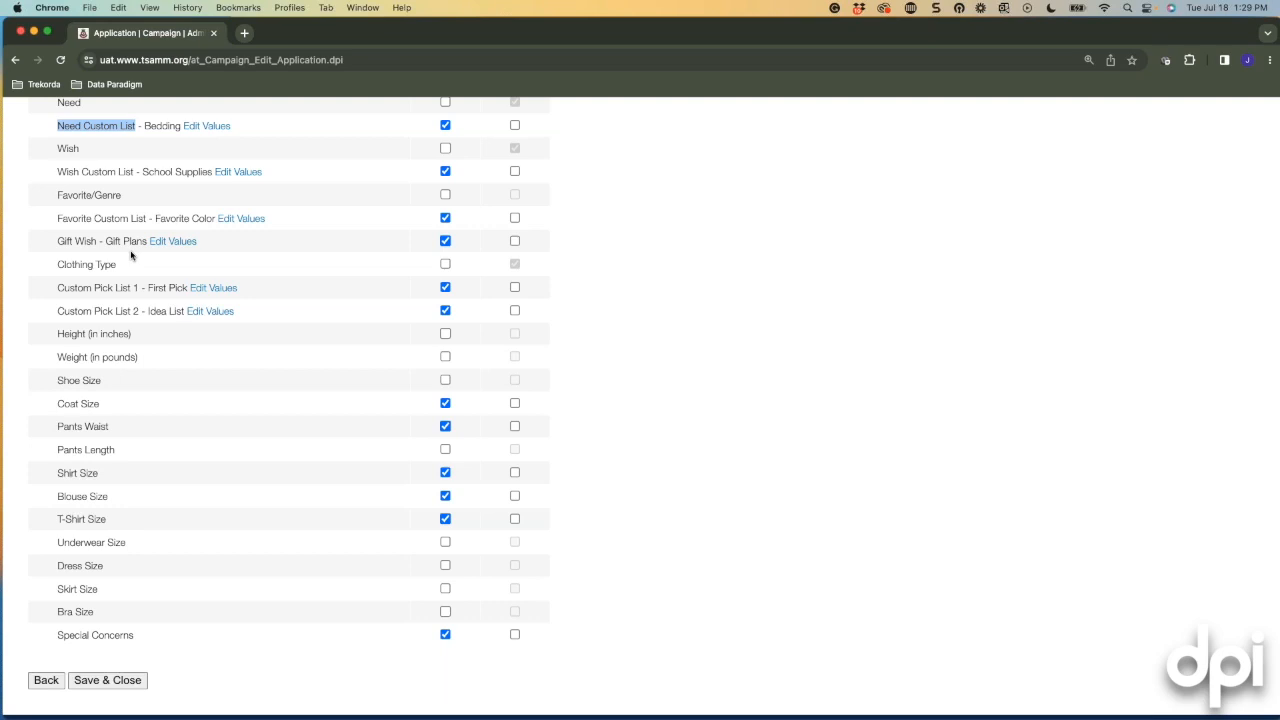
pyautogui.scroll(-1, 128, 251)
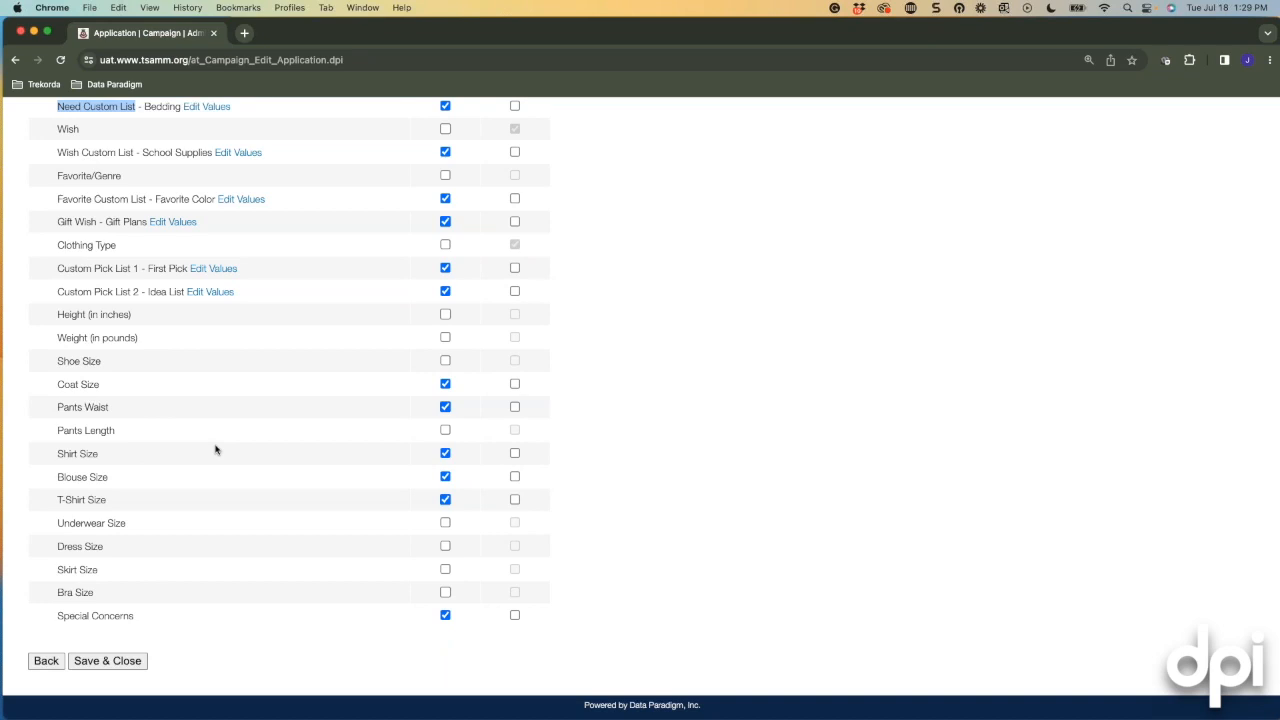
pyautogui.scroll(4, 191, 549)
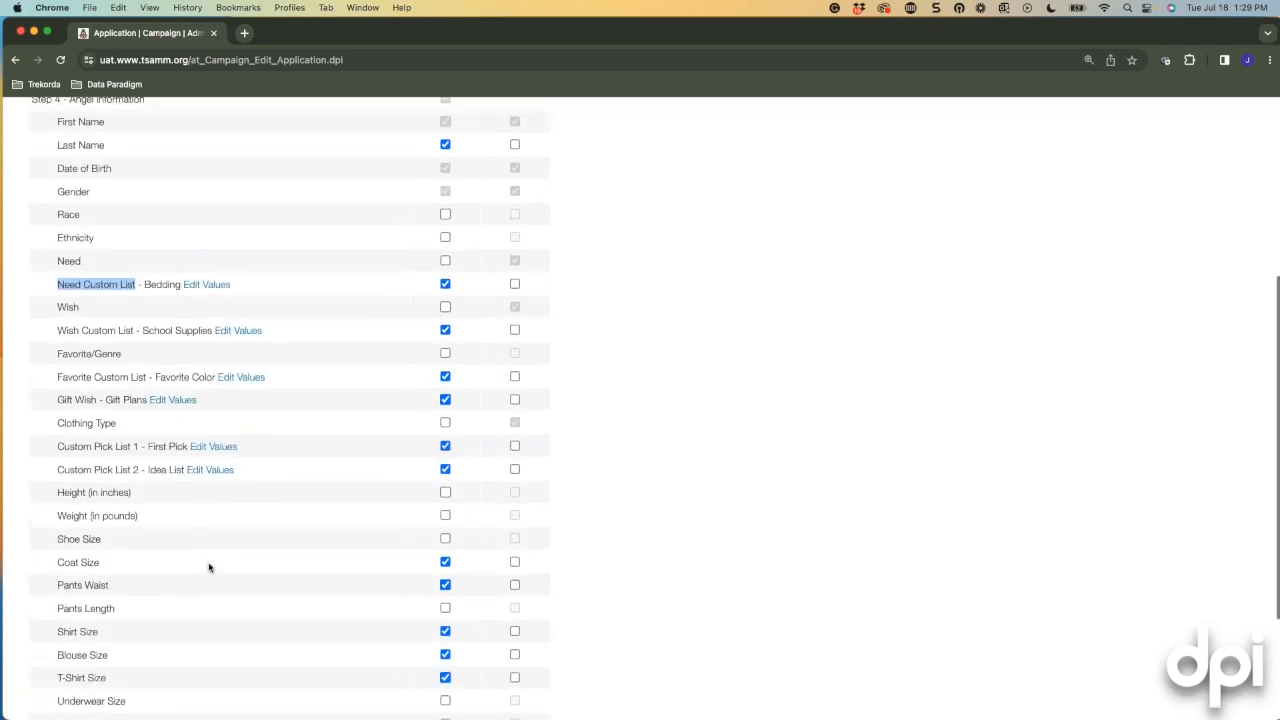
pyautogui.scroll(1, 209, 563)
pyautogui.scroll(-6, 209, 563)
pyautogui.click(112, 660)
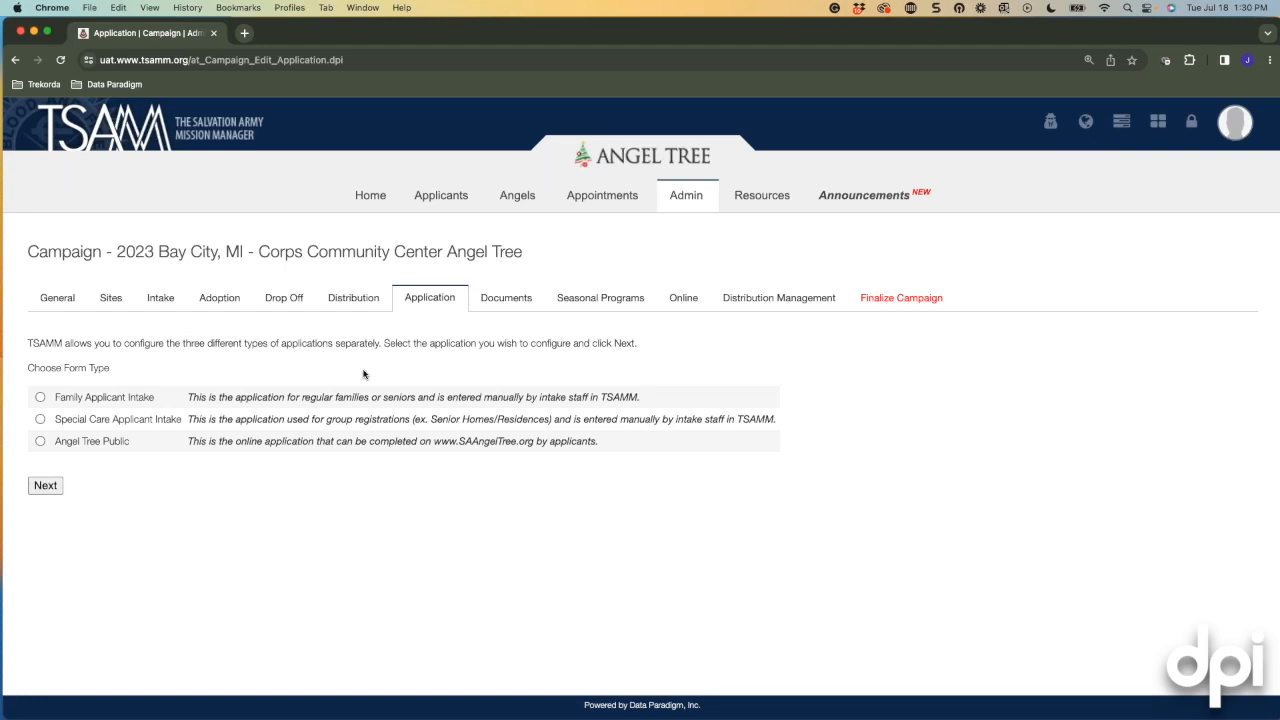
# Add a new 'Lease Agreement' document type on the Documents tab, required from the applicant.
pyautogui.click(506, 298)
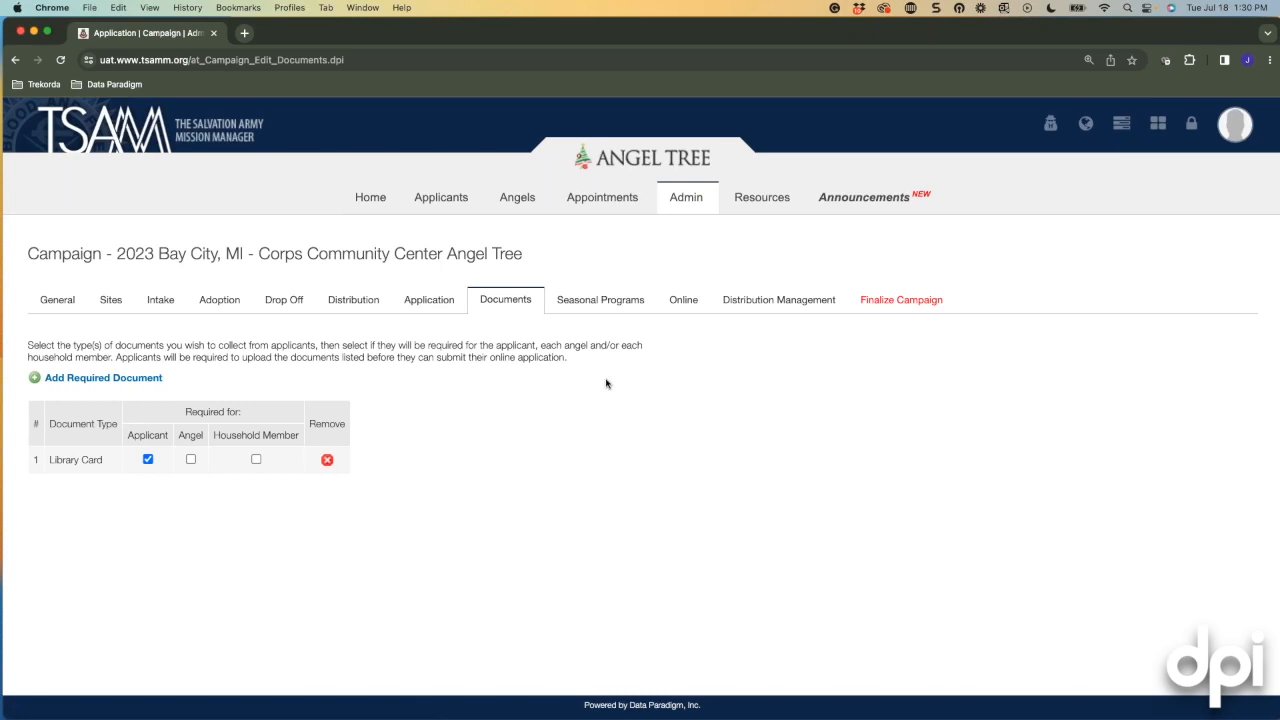
pyautogui.click(66, 381)
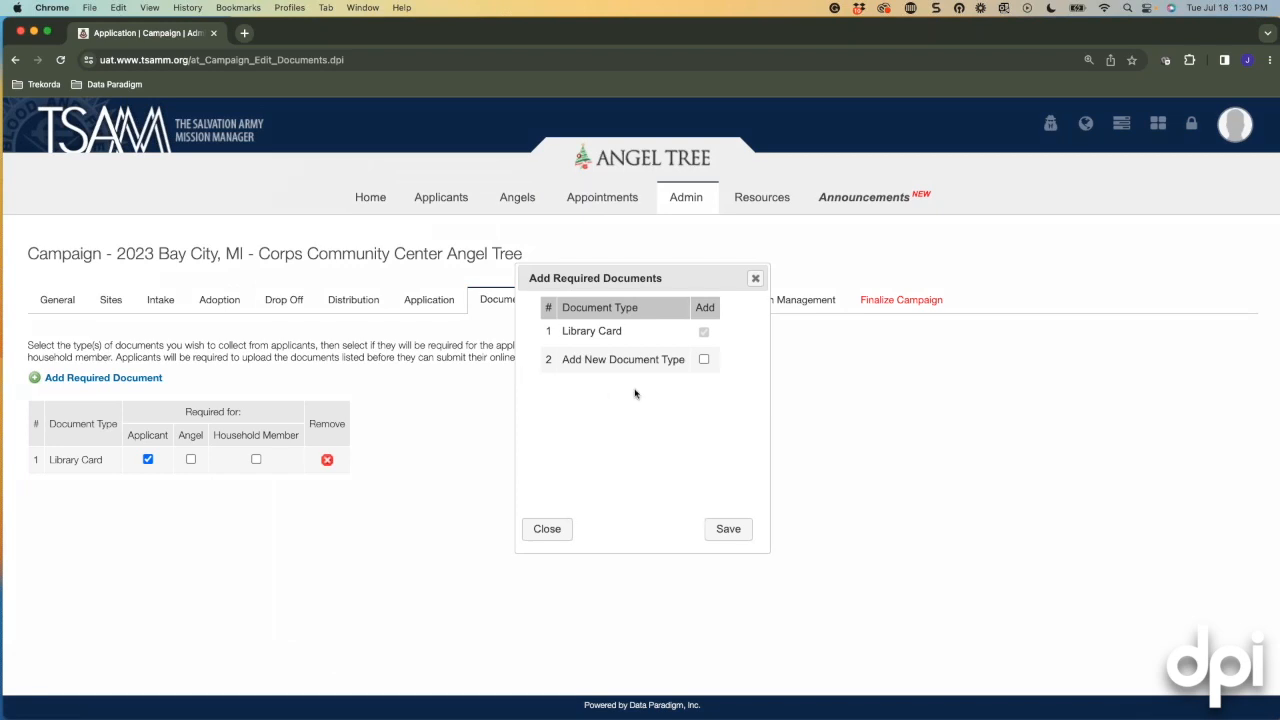
pyautogui.click(705, 361)
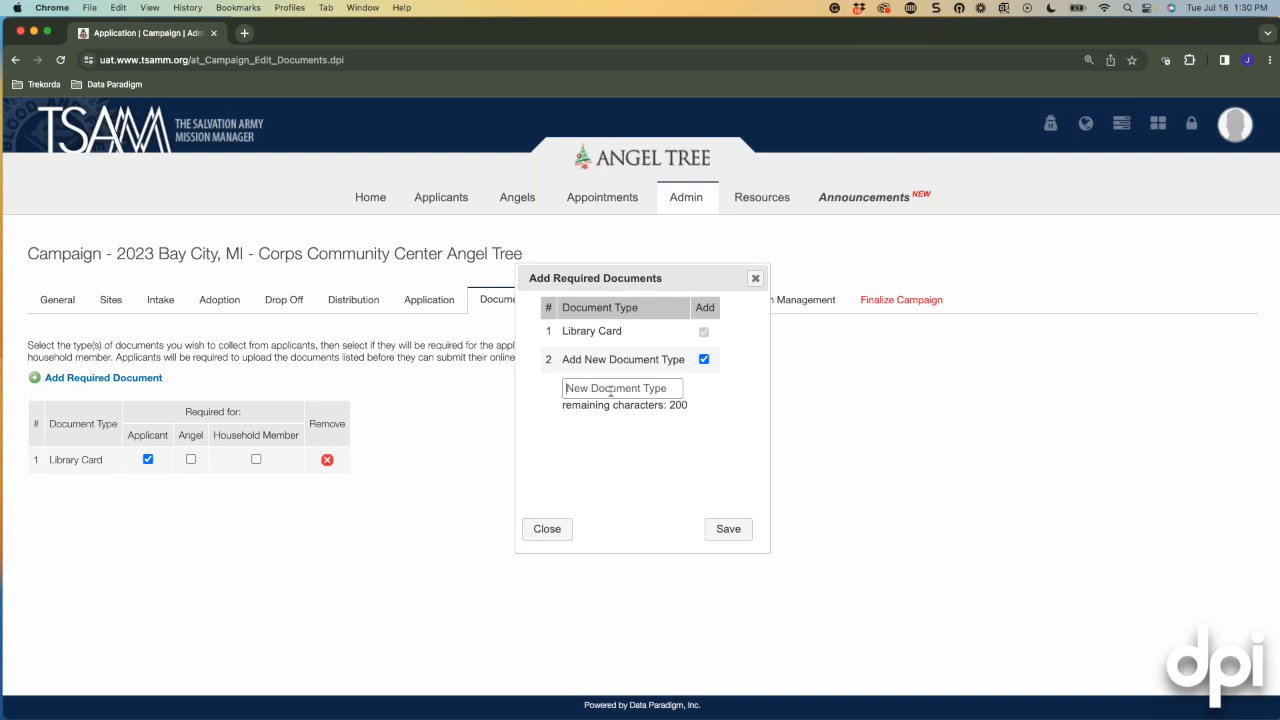
pyautogui.write('Lease Agreement')
pyautogui.click(730, 530)
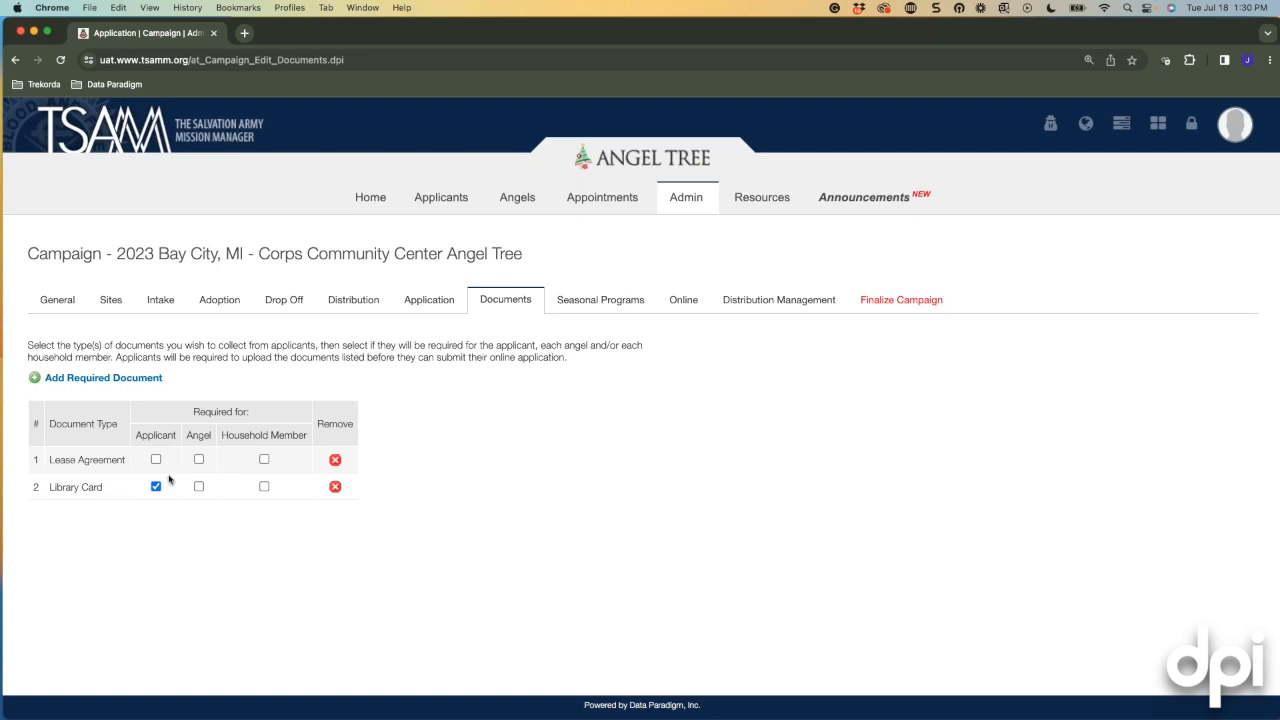
pyautogui.click(156, 459)
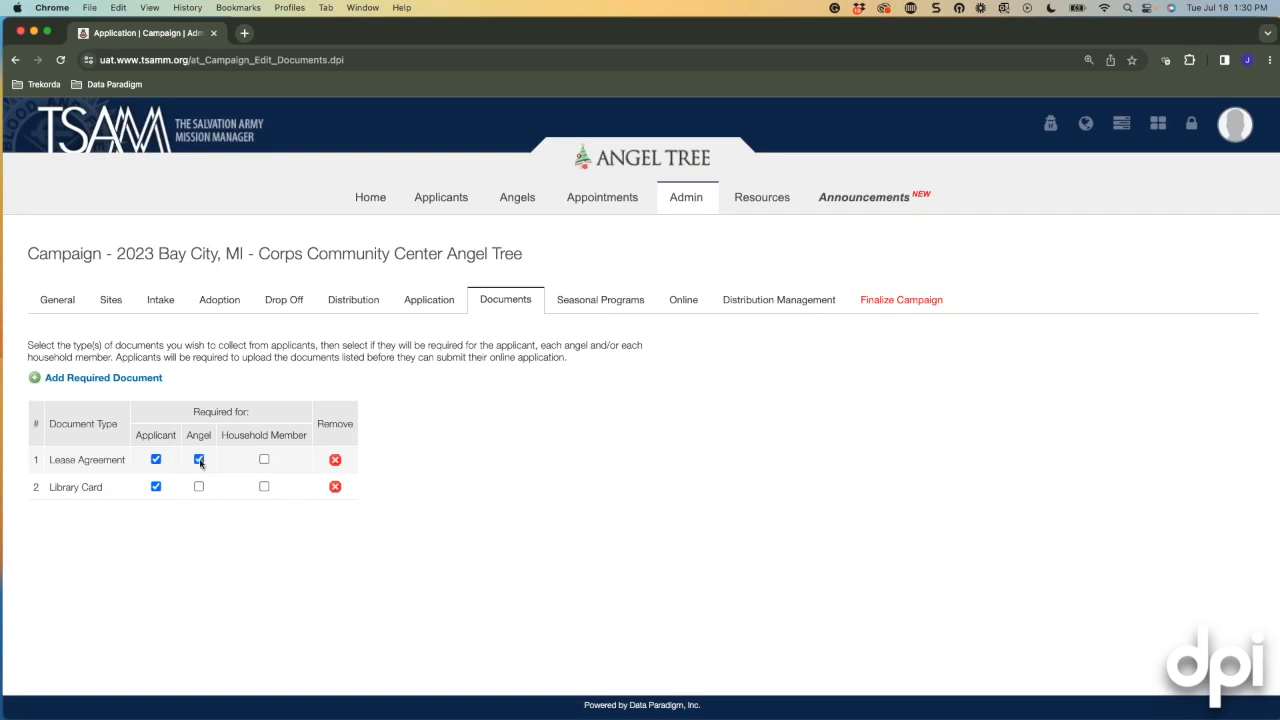
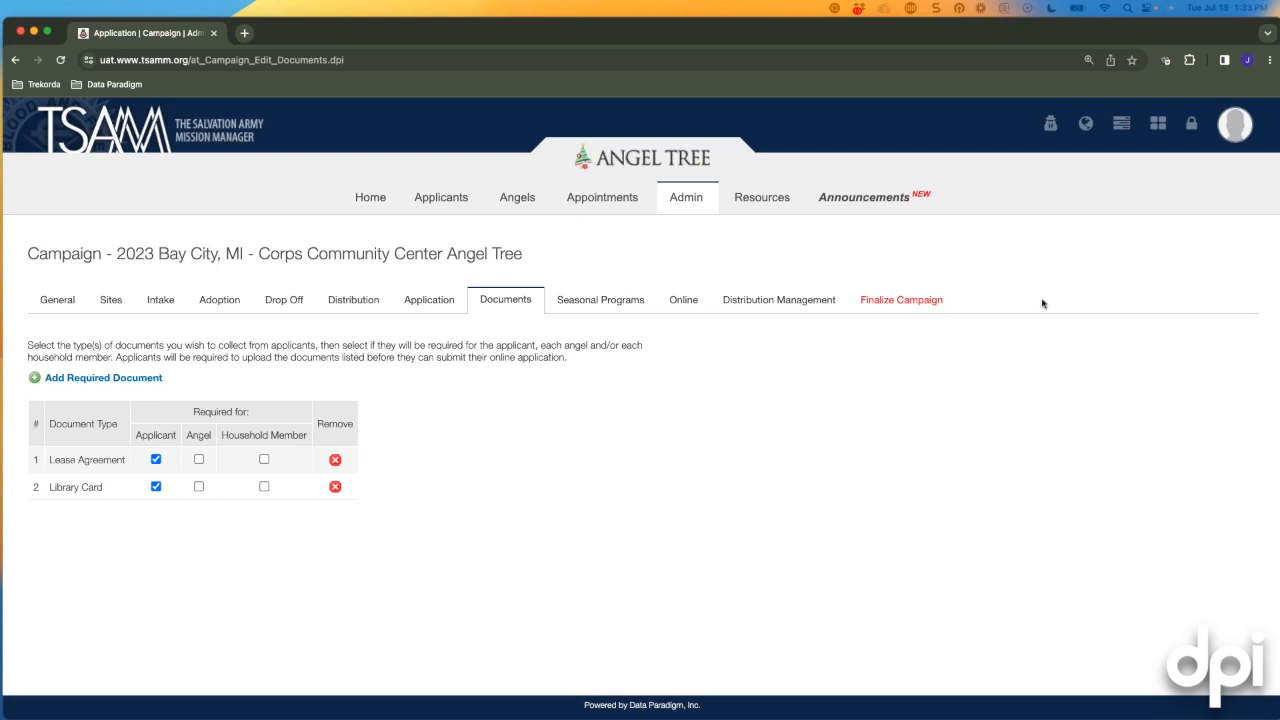
# Switch the 2023 Bay City campaign editor from Documents to its Seasonal Programs settings.
pyautogui.click(583, 305)
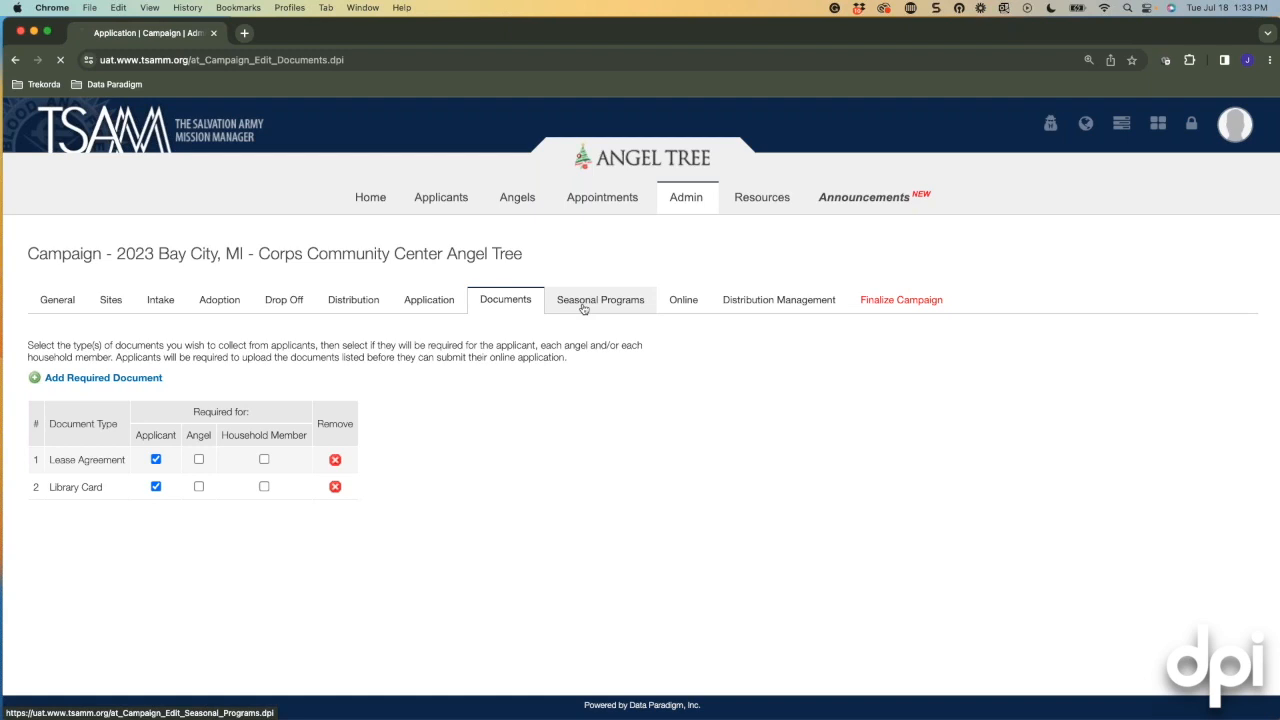
pyautogui.scroll(-2, 652, 437)
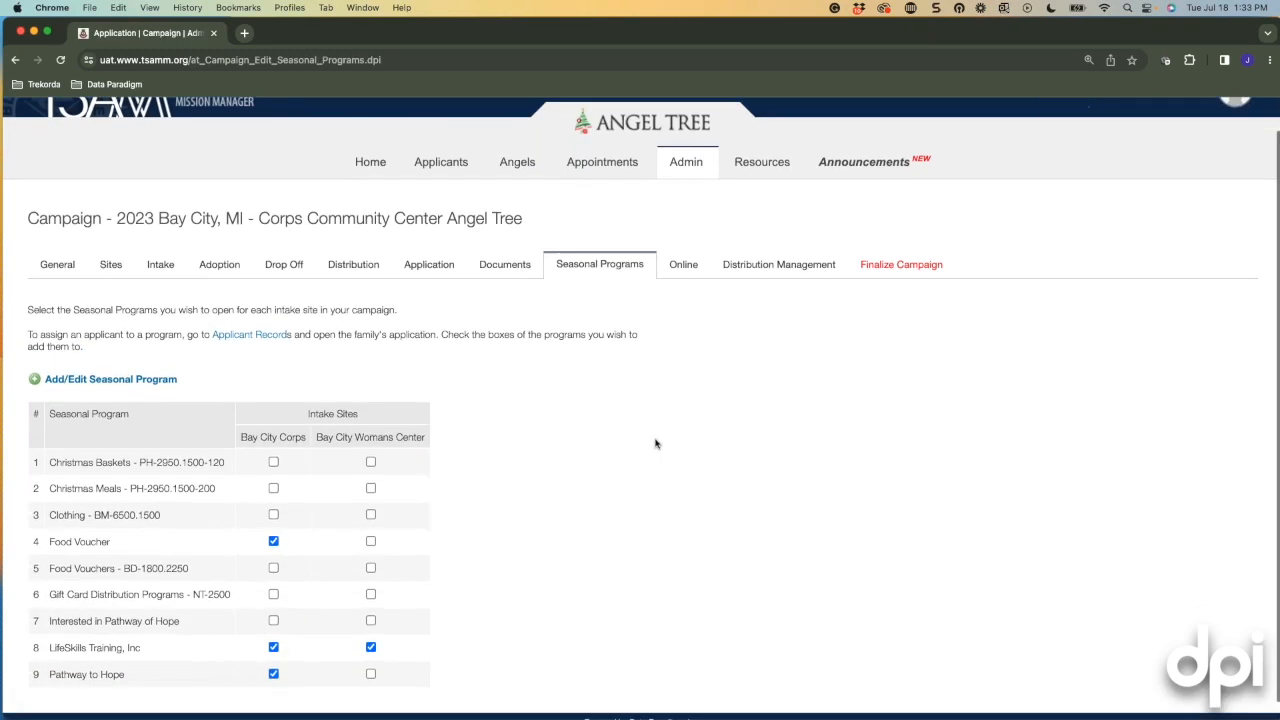
pyautogui.scroll(2, 655, 443)
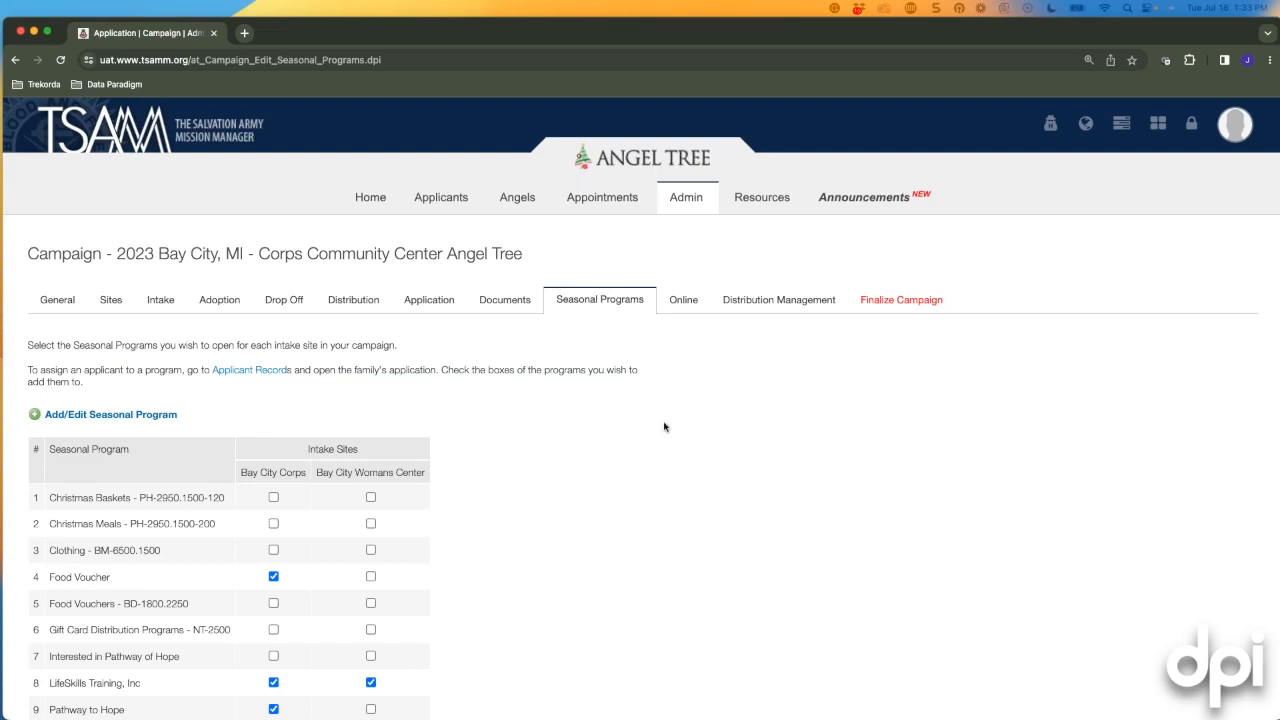
pyautogui.scroll(-1, 666, 427)
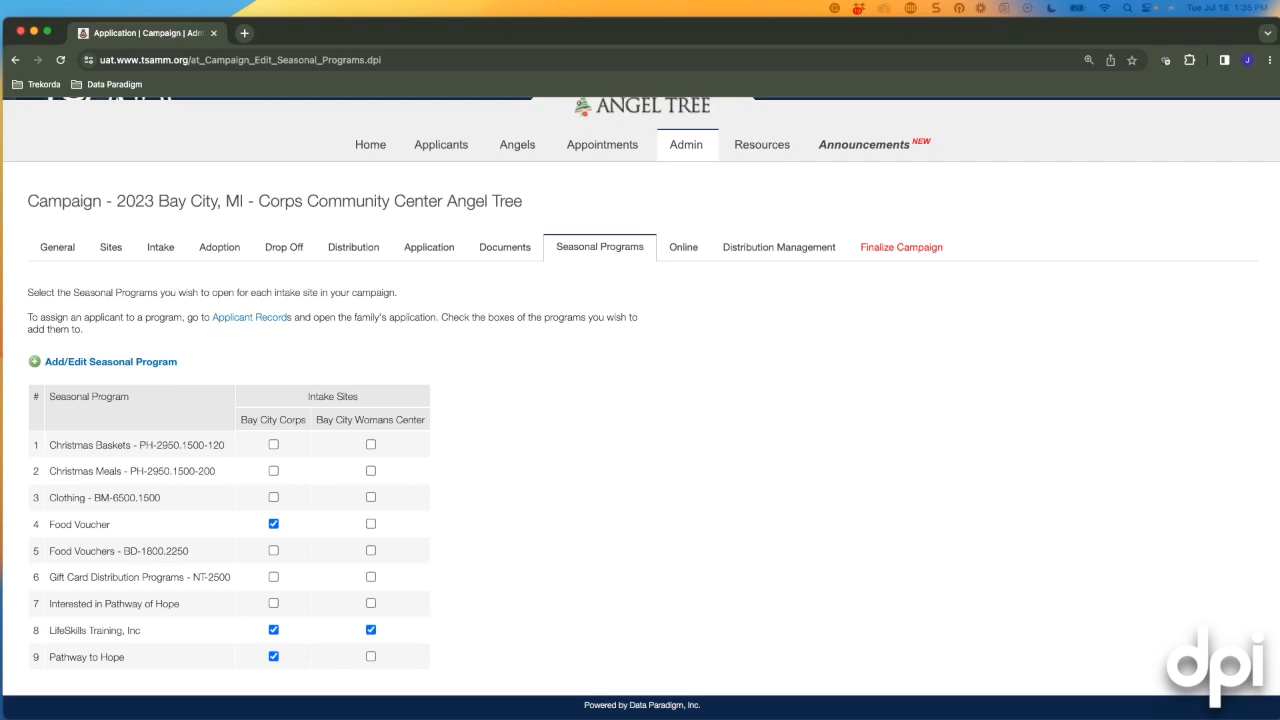
pyautogui.scroll(2, 778, 418)
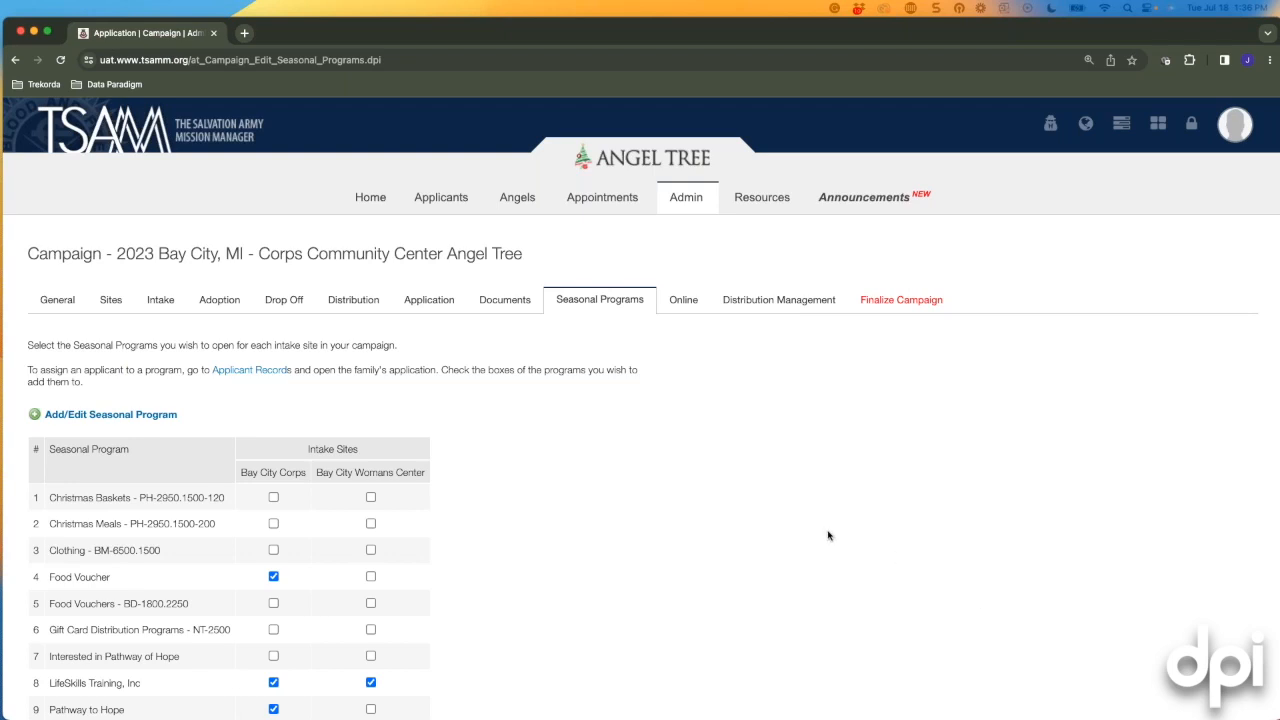
pyautogui.scroll(-2, 828, 539)
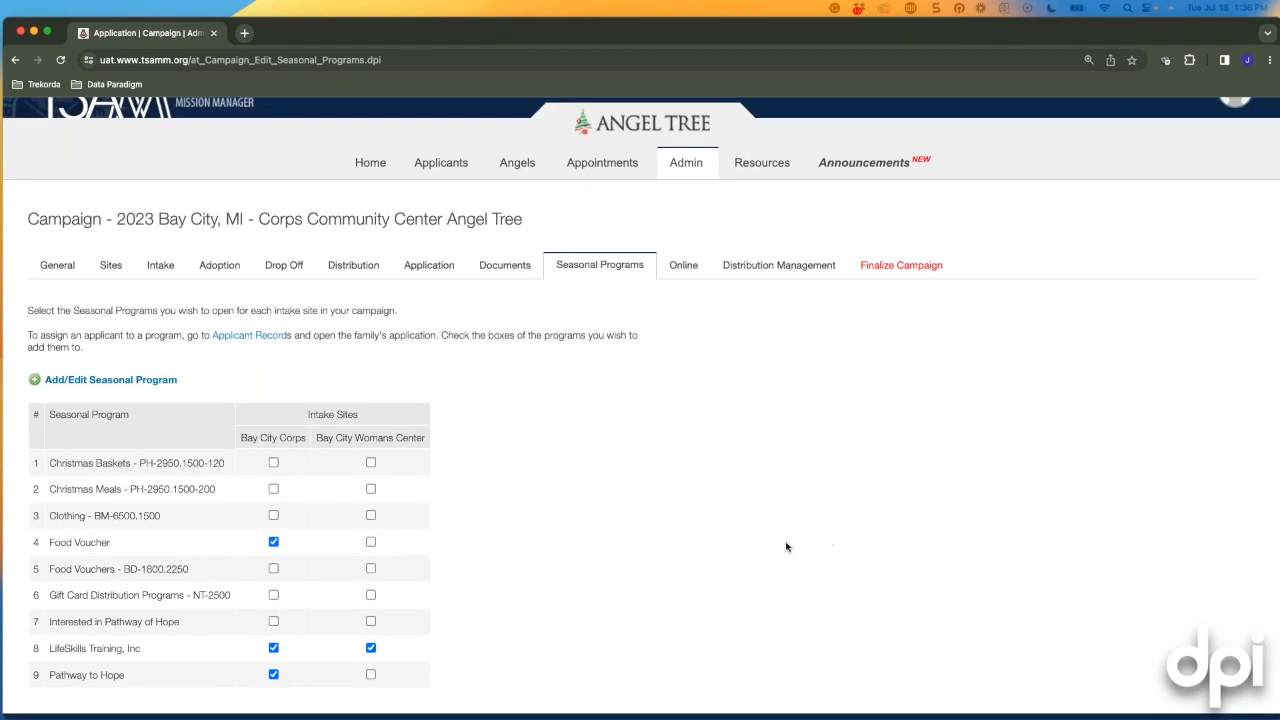
pyautogui.scroll(2, 786, 547)
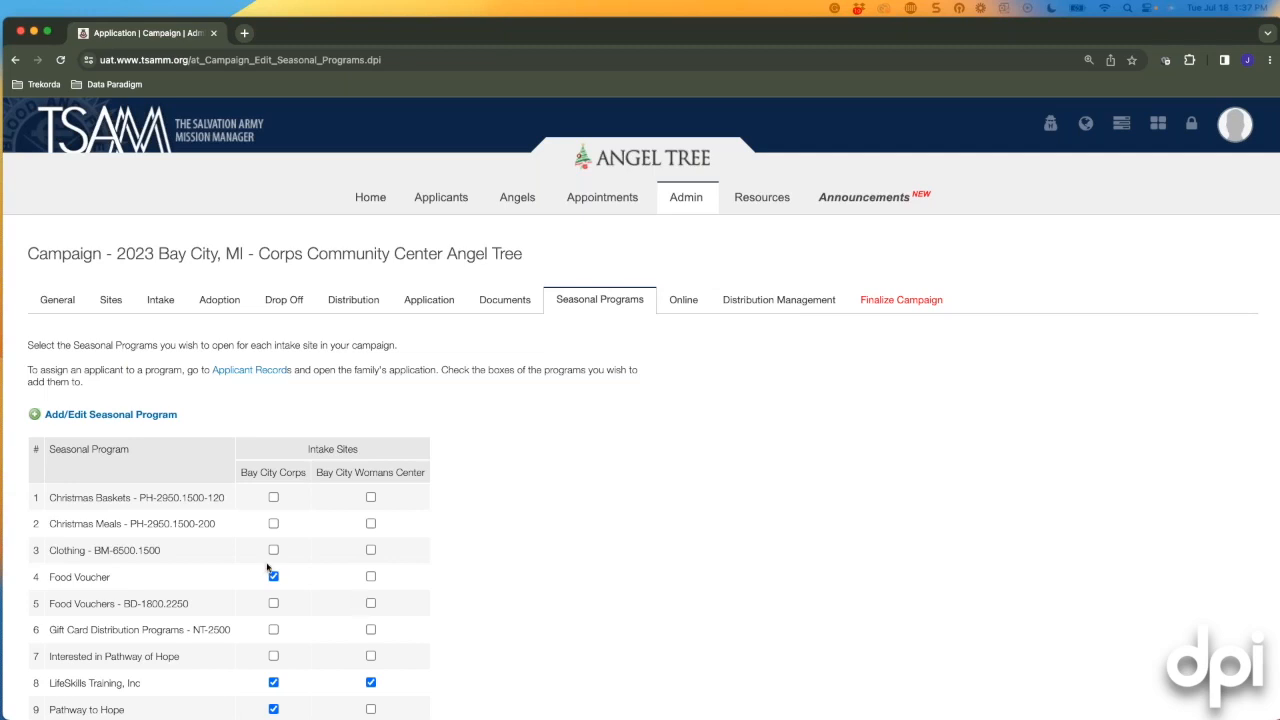
# Start a new seasonal program, discard it unsaved, and move to the campaign's Online settings.
pyautogui.click(63, 416)
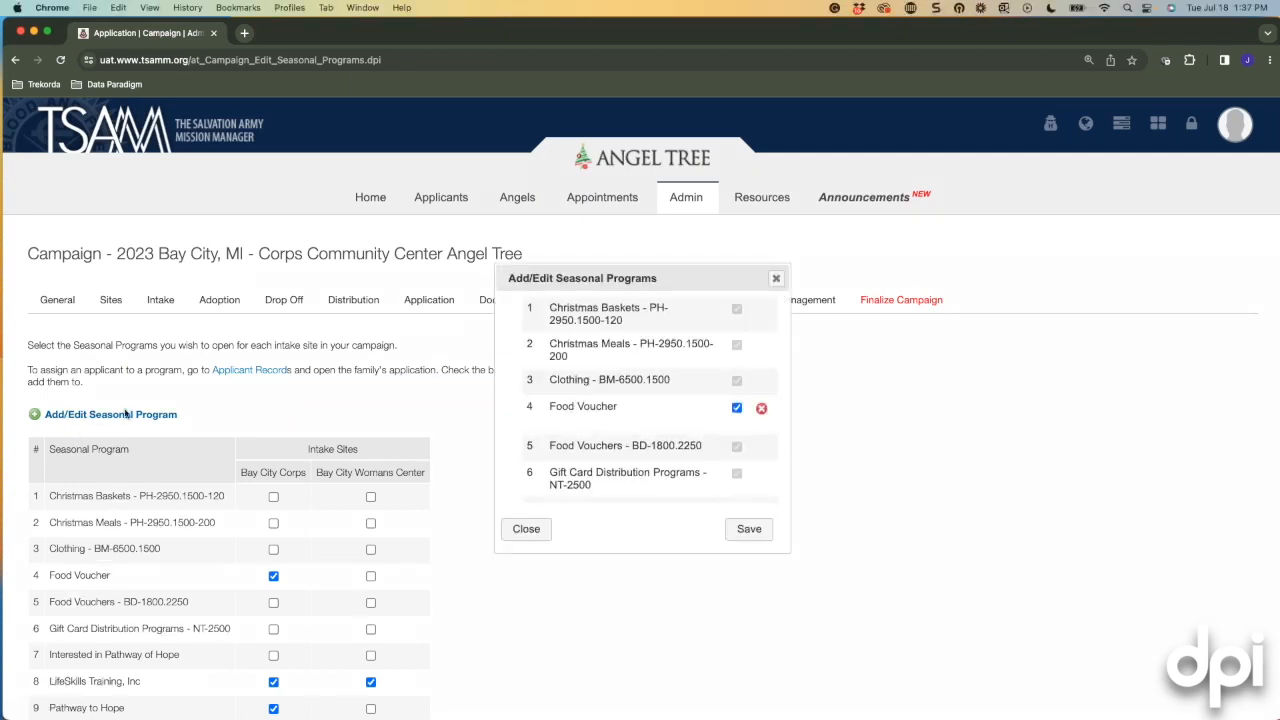
pyautogui.scroll(-3, 620, 410)
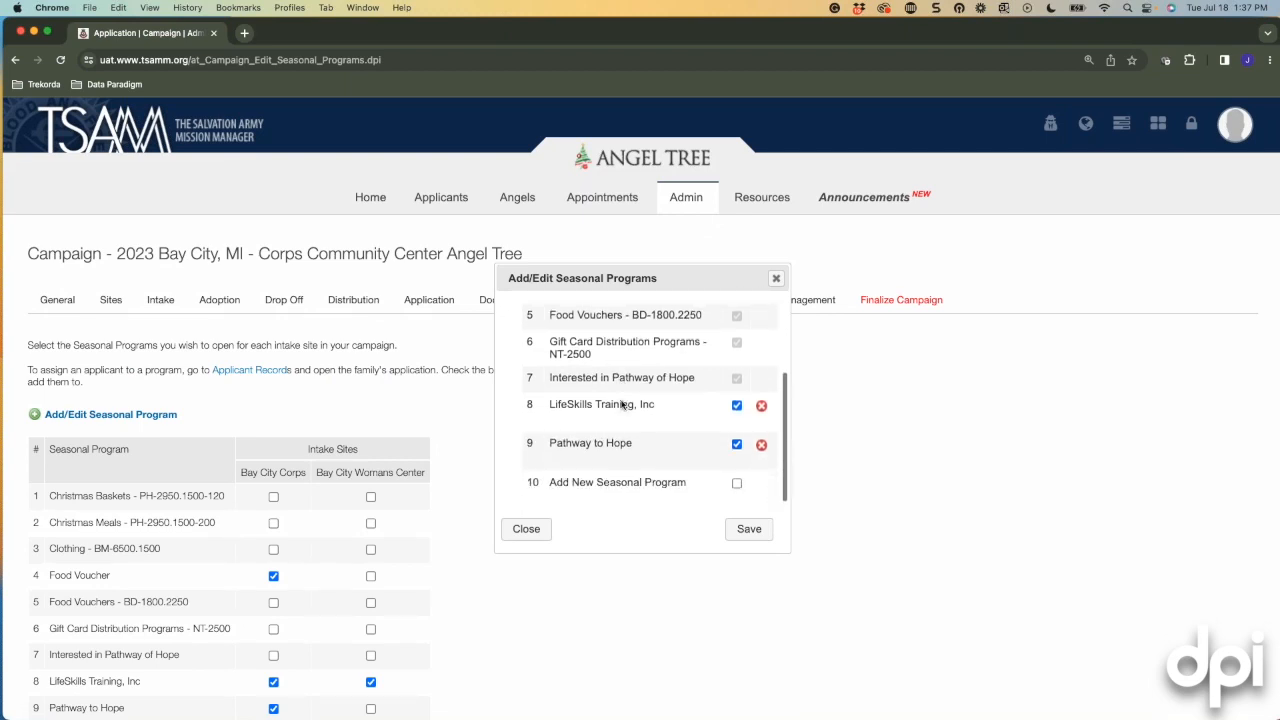
pyautogui.click(737, 485)
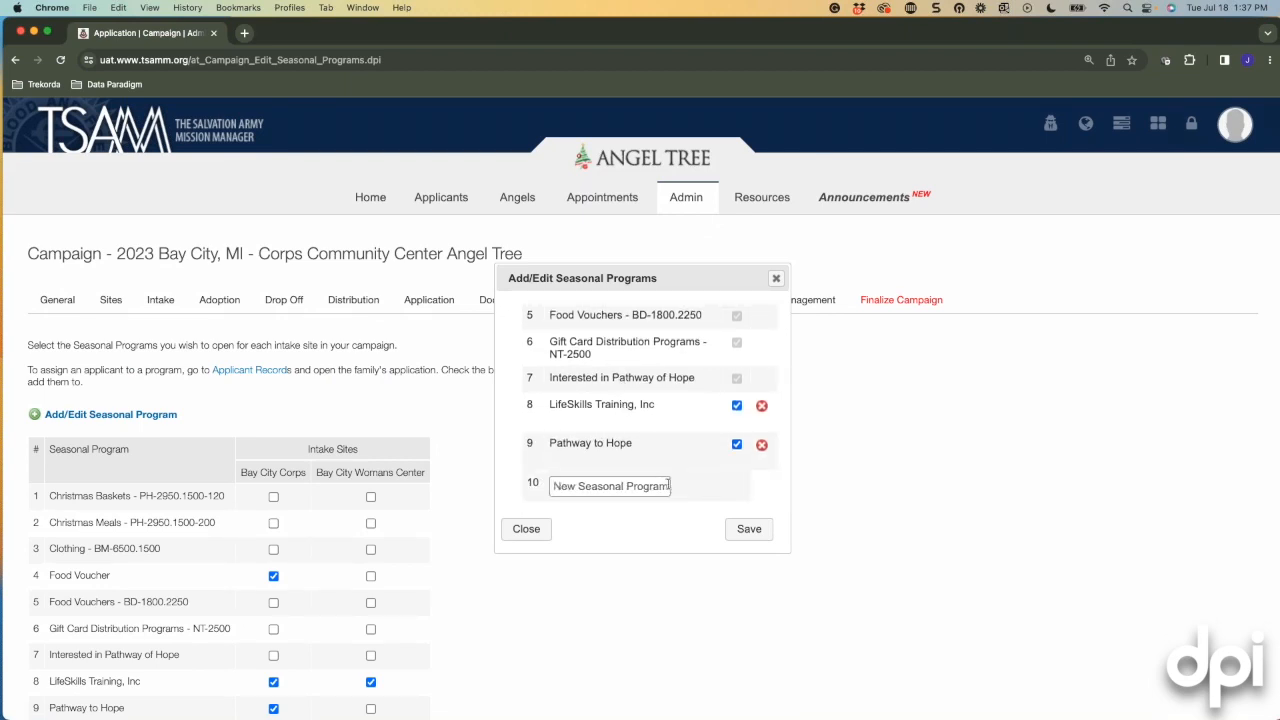
pyautogui.click(776, 278)
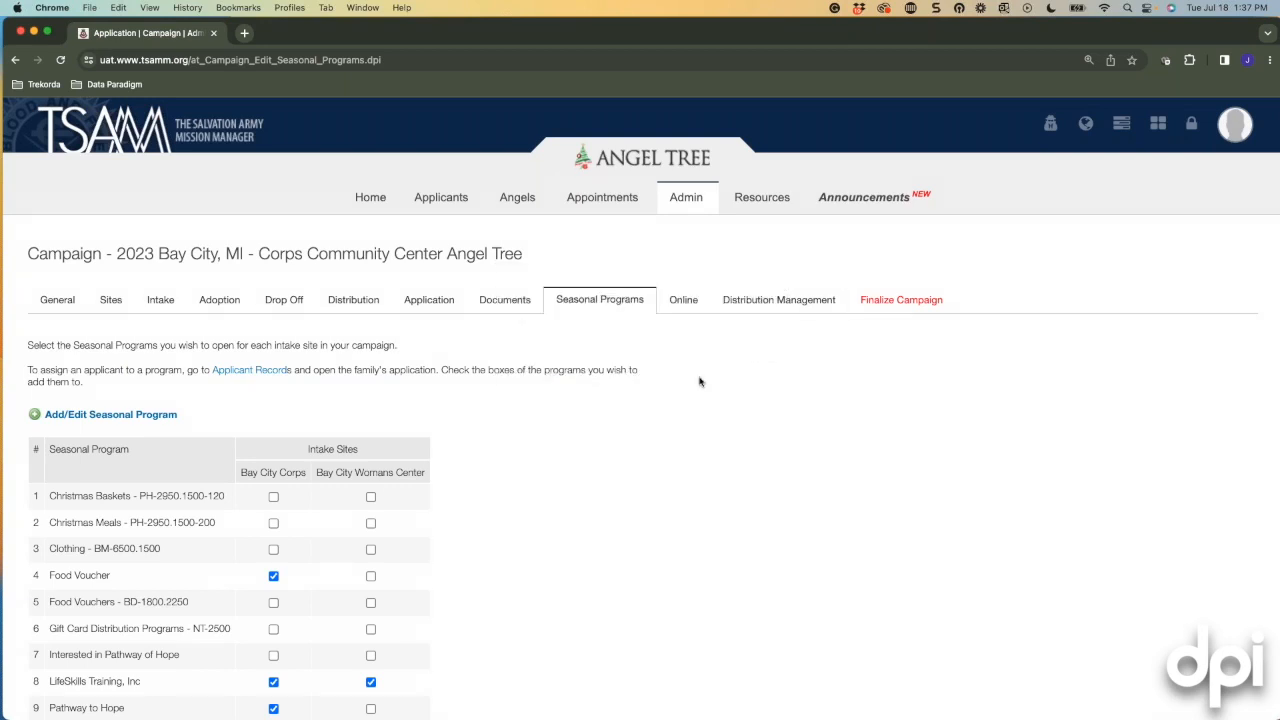
pyautogui.click(682, 299)
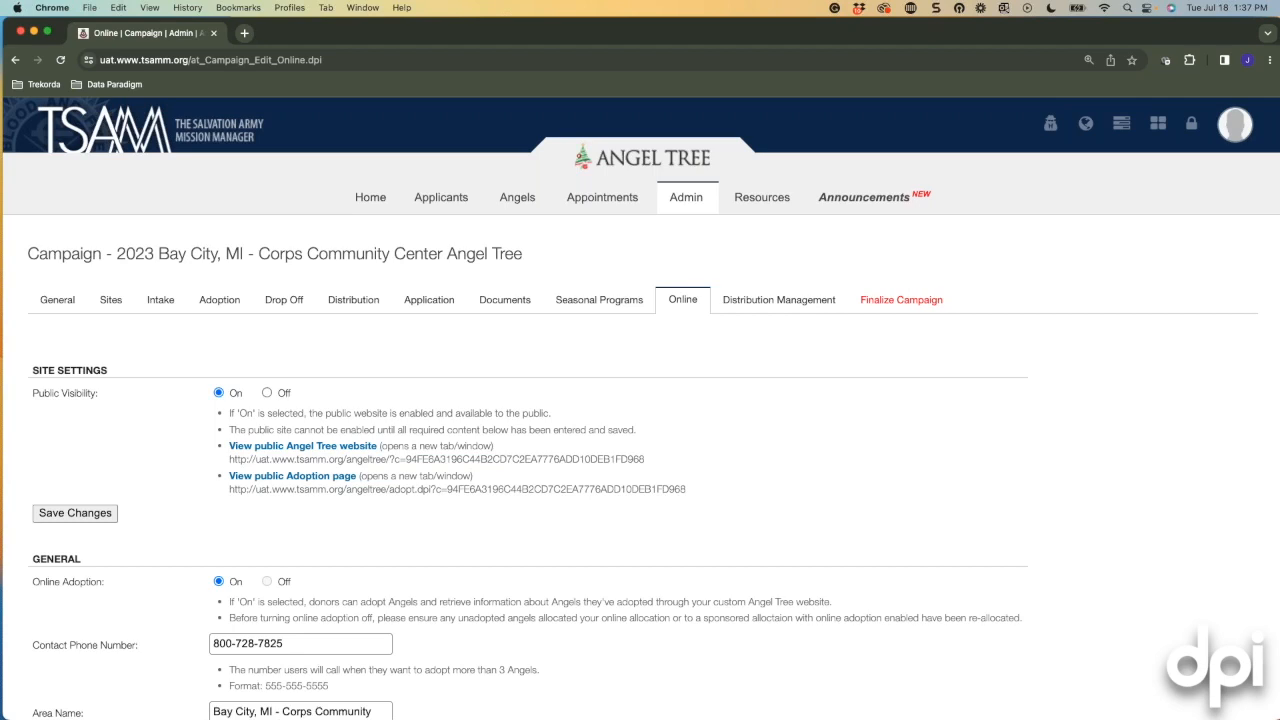
# Review the Online tab's site settings and open the public Angel Tree website.
pyautogui.scroll(-1, 709, 340)
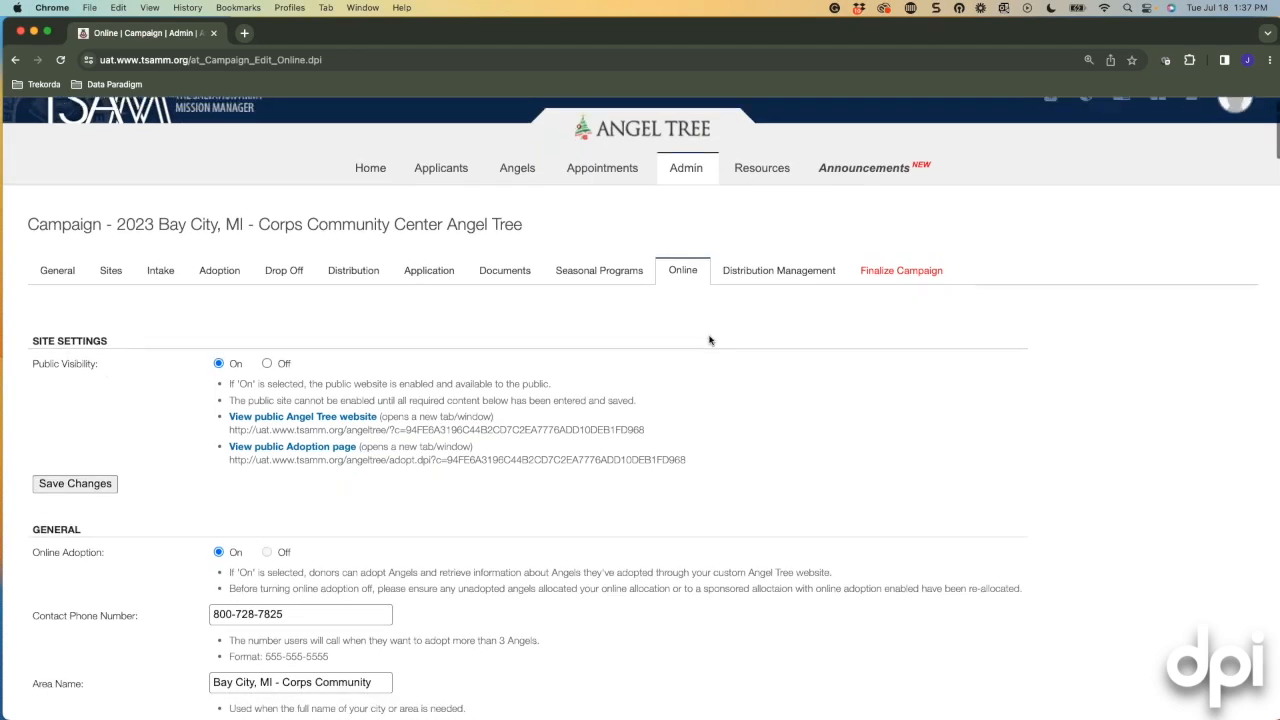
pyautogui.scroll(1, 710, 340)
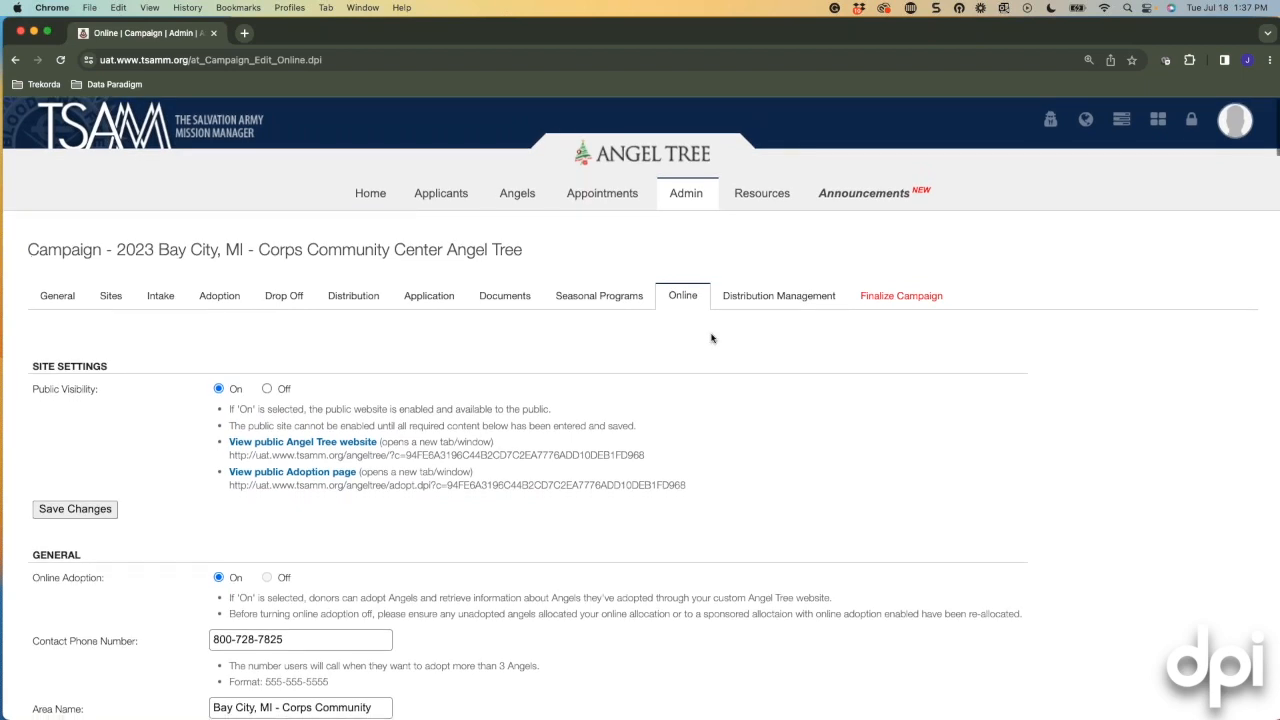
pyautogui.scroll(-1, 711, 338)
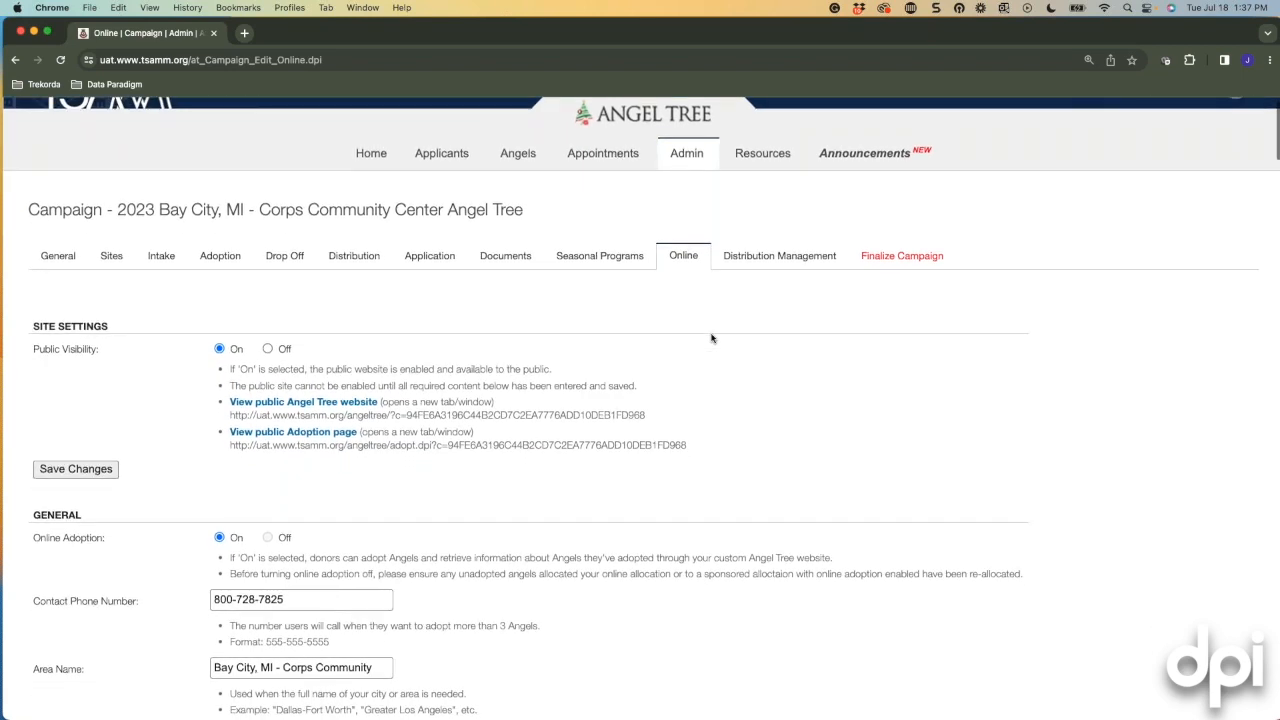
pyautogui.scroll(-1, 711, 338)
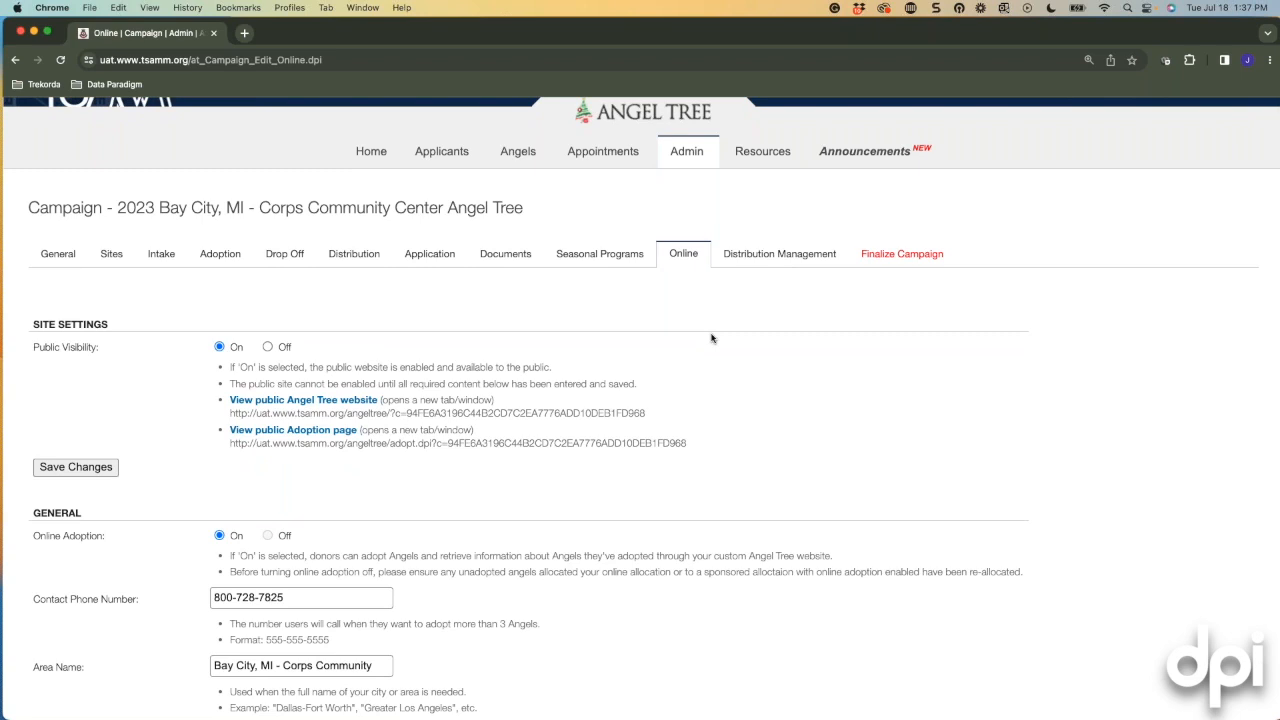
pyautogui.scroll(-1, 711, 338)
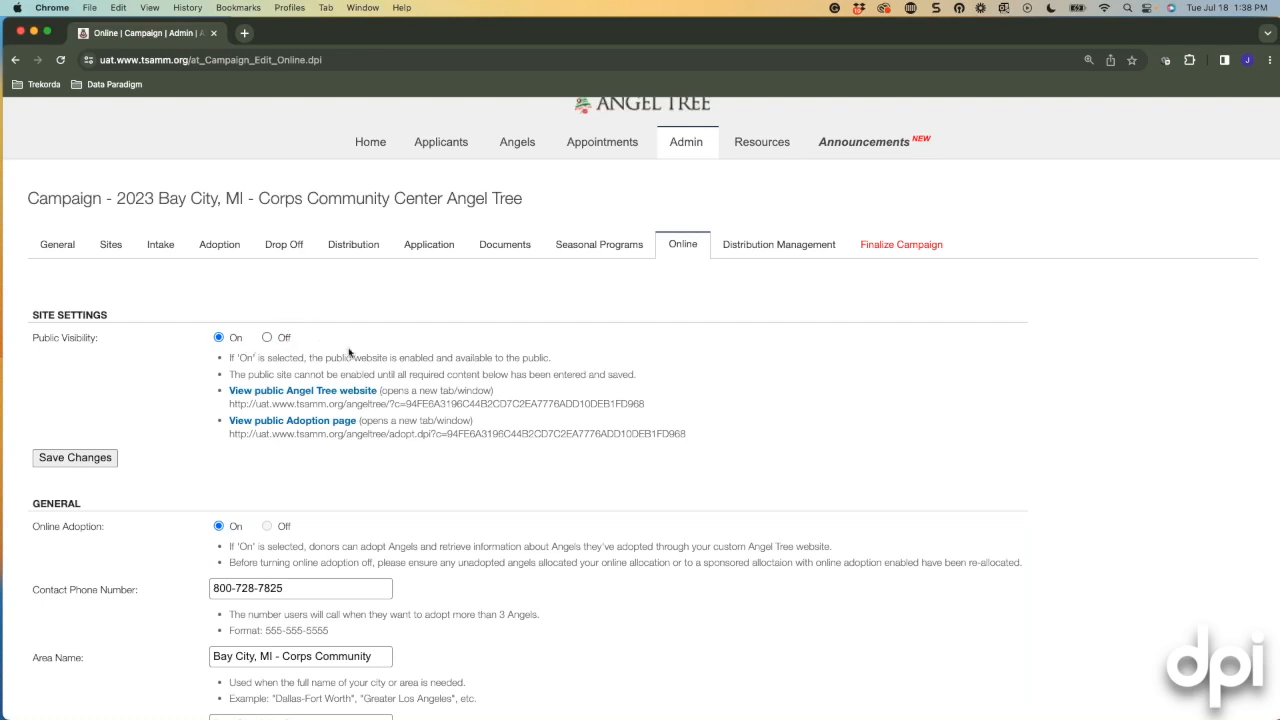
pyautogui.scroll(-1, 351, 353)
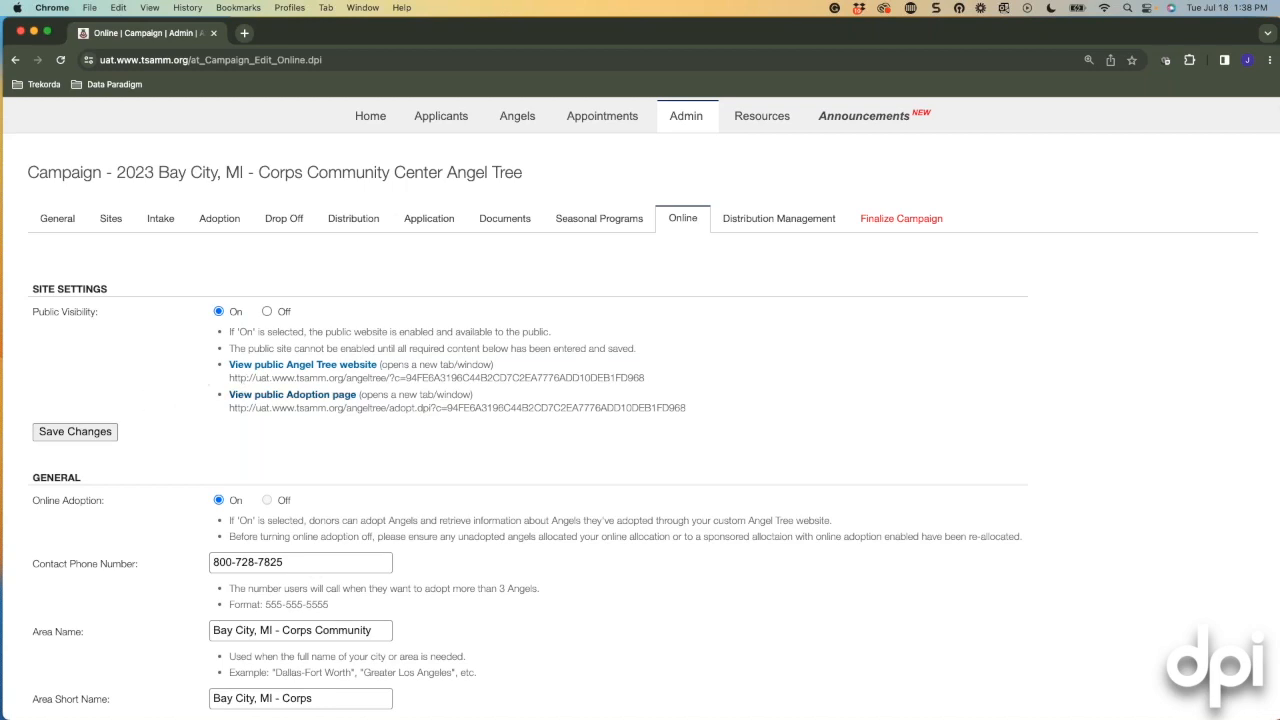
pyautogui.click(303, 366)
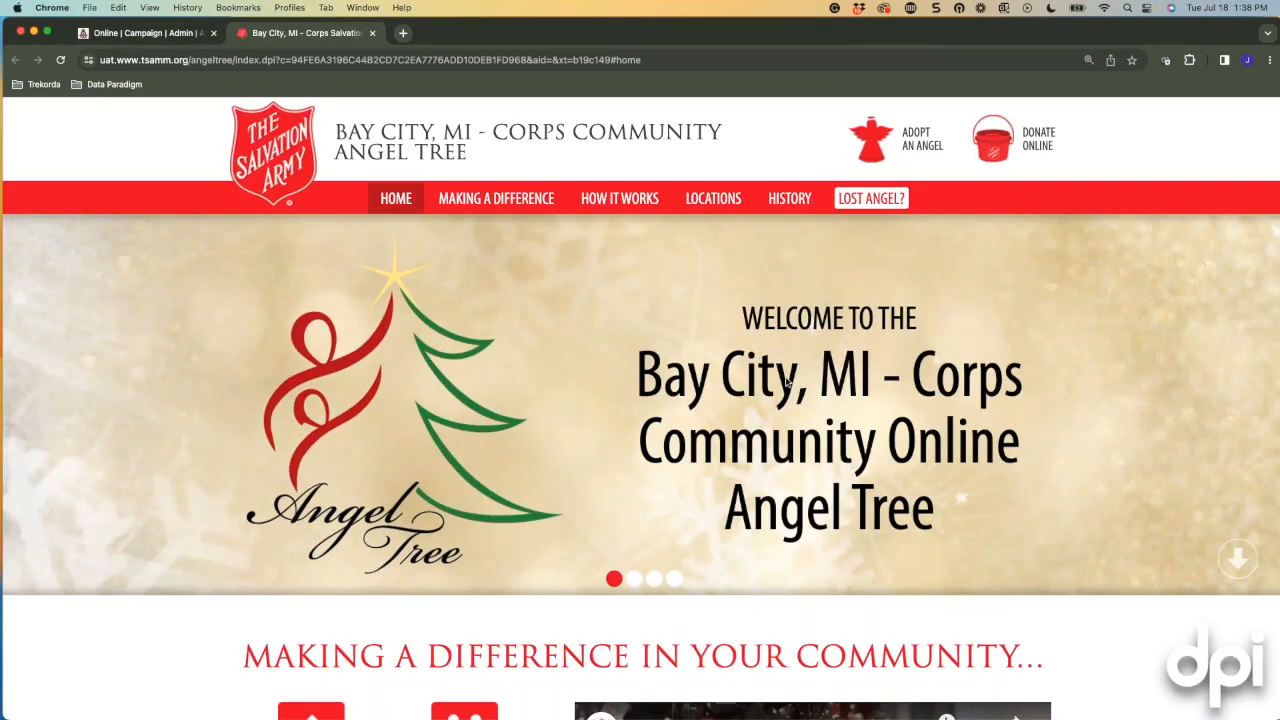
# Scroll through the public Bay City, MI Corps Community Angel Tree website.
pyautogui.scroll(-2, 845, 395)
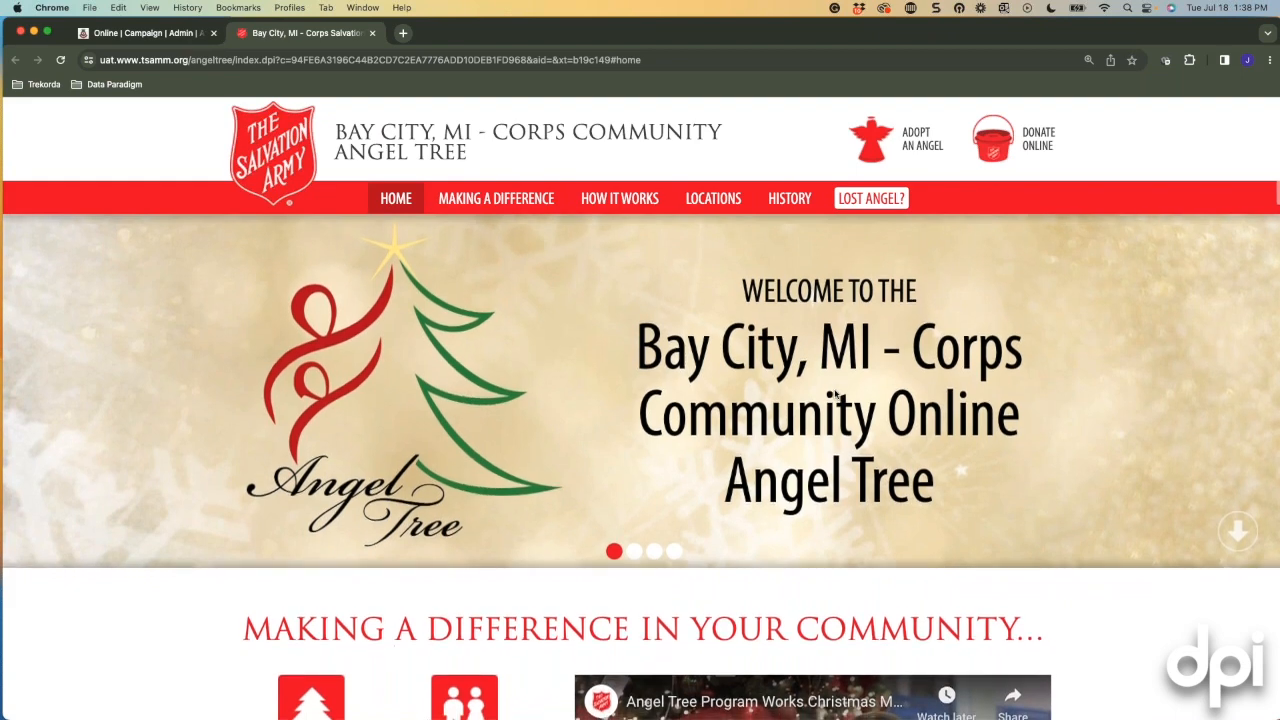
pyautogui.scroll(2, 836, 393)
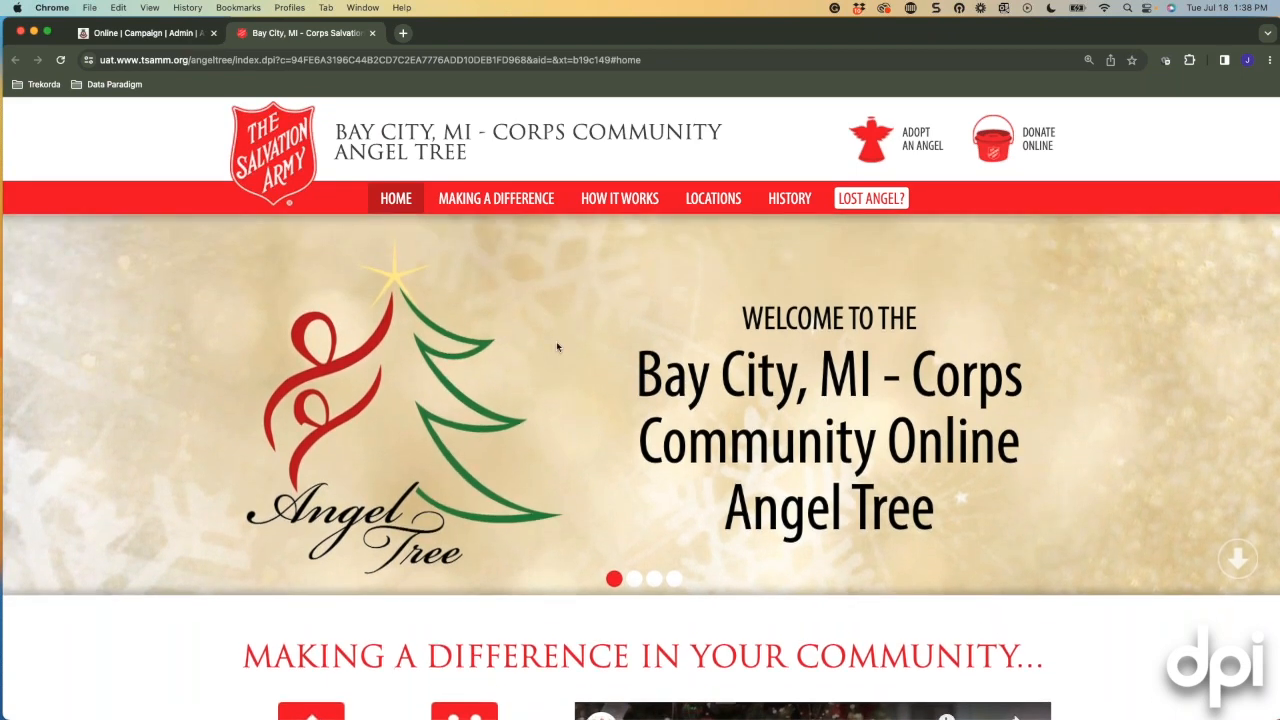
pyautogui.scroll(-6, 553, 348)
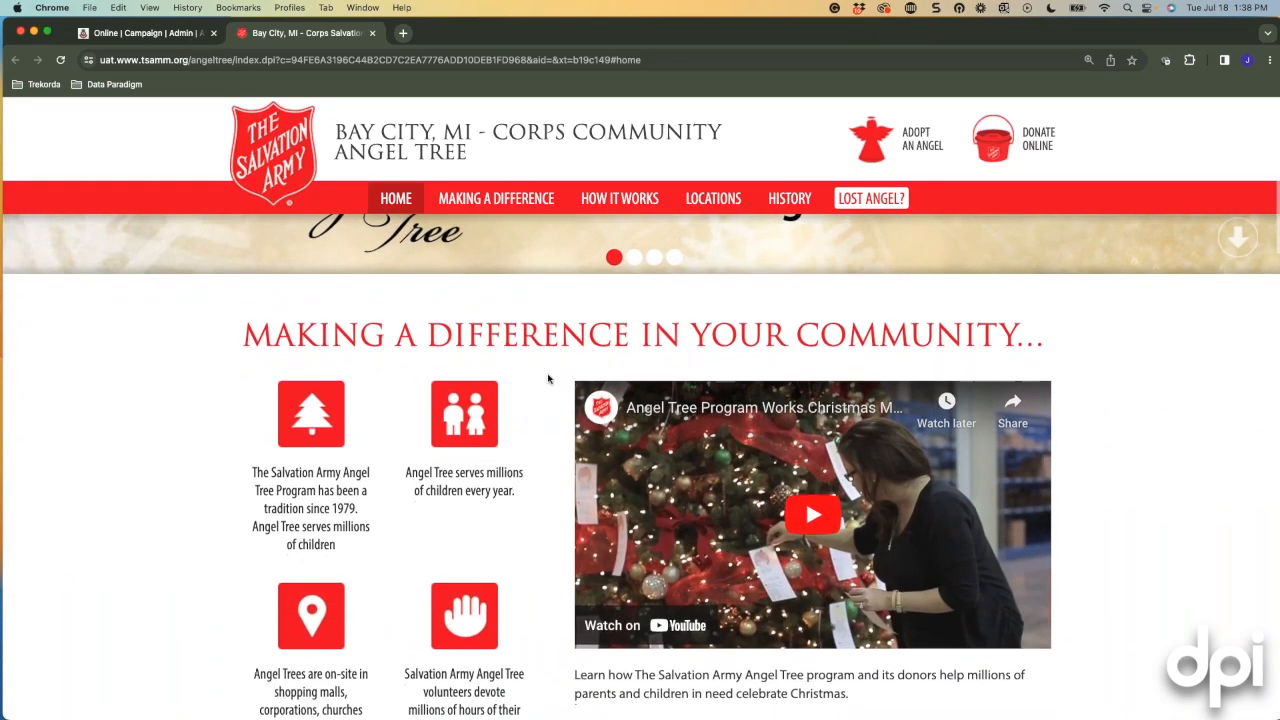
pyautogui.scroll(-2, 545, 378)
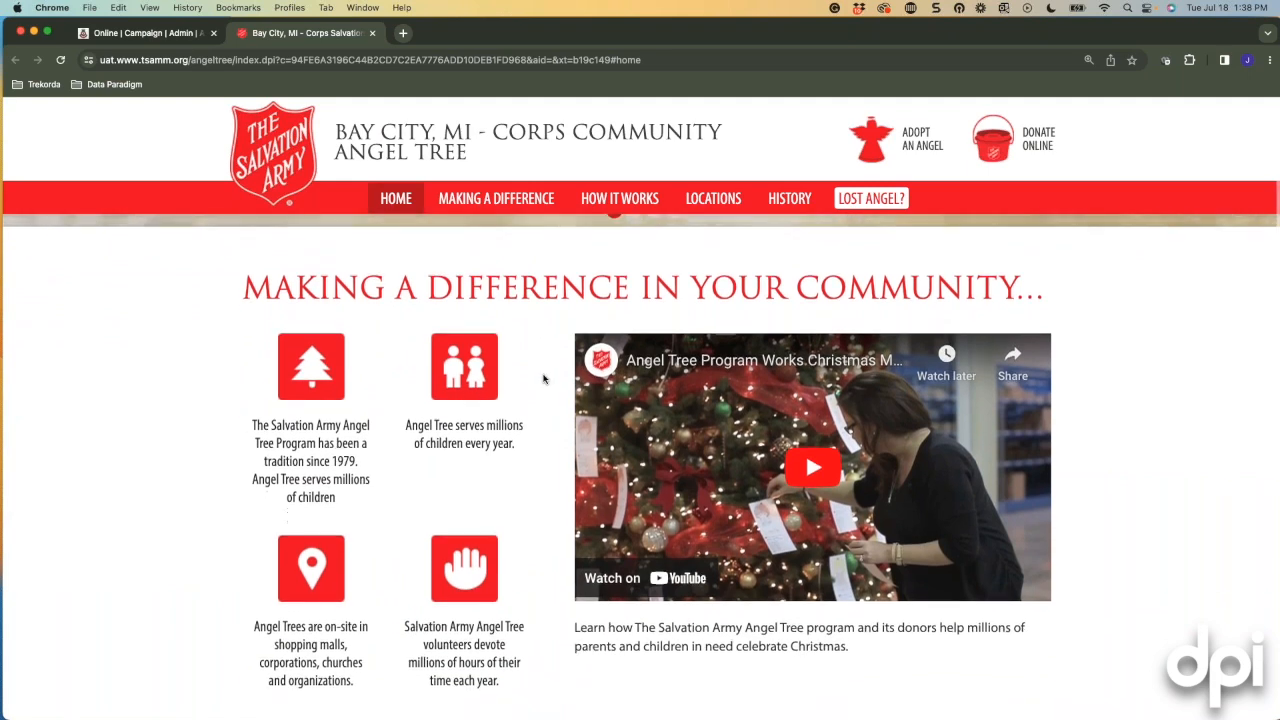
pyautogui.scroll(-2, 543, 375)
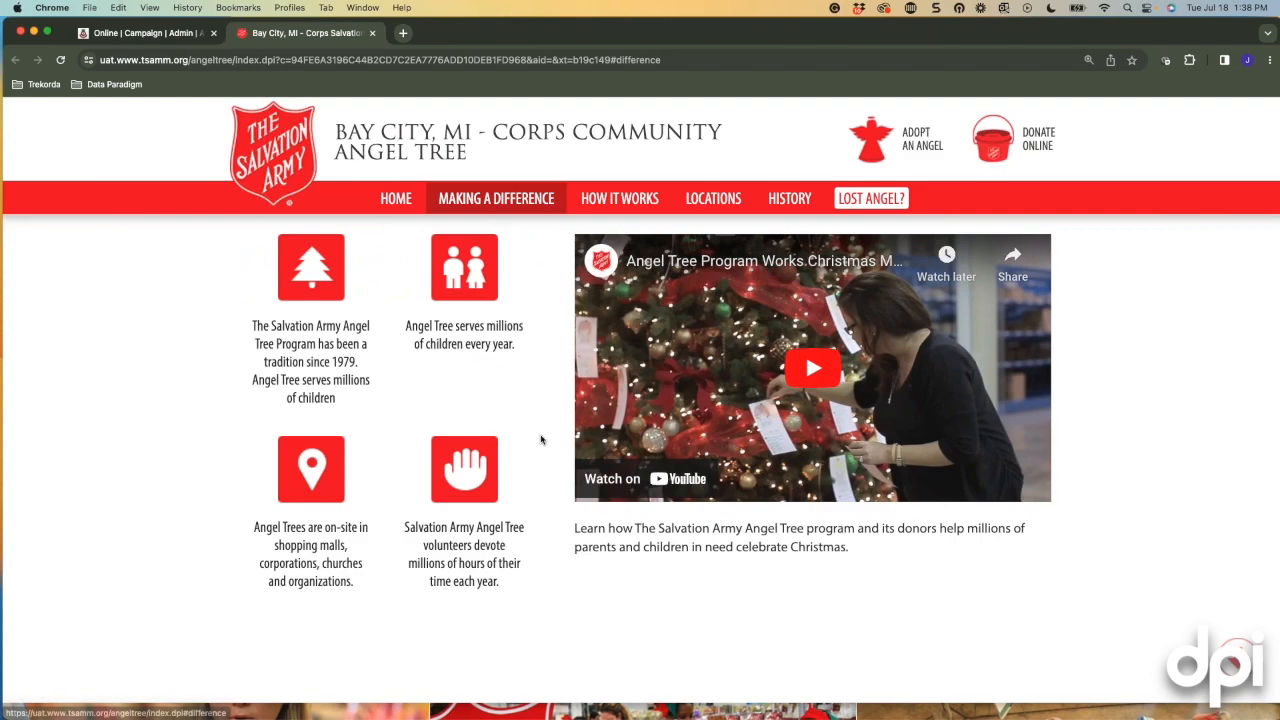
pyautogui.scroll(-2, 540, 437)
pyautogui.scroll(-10, 540, 439)
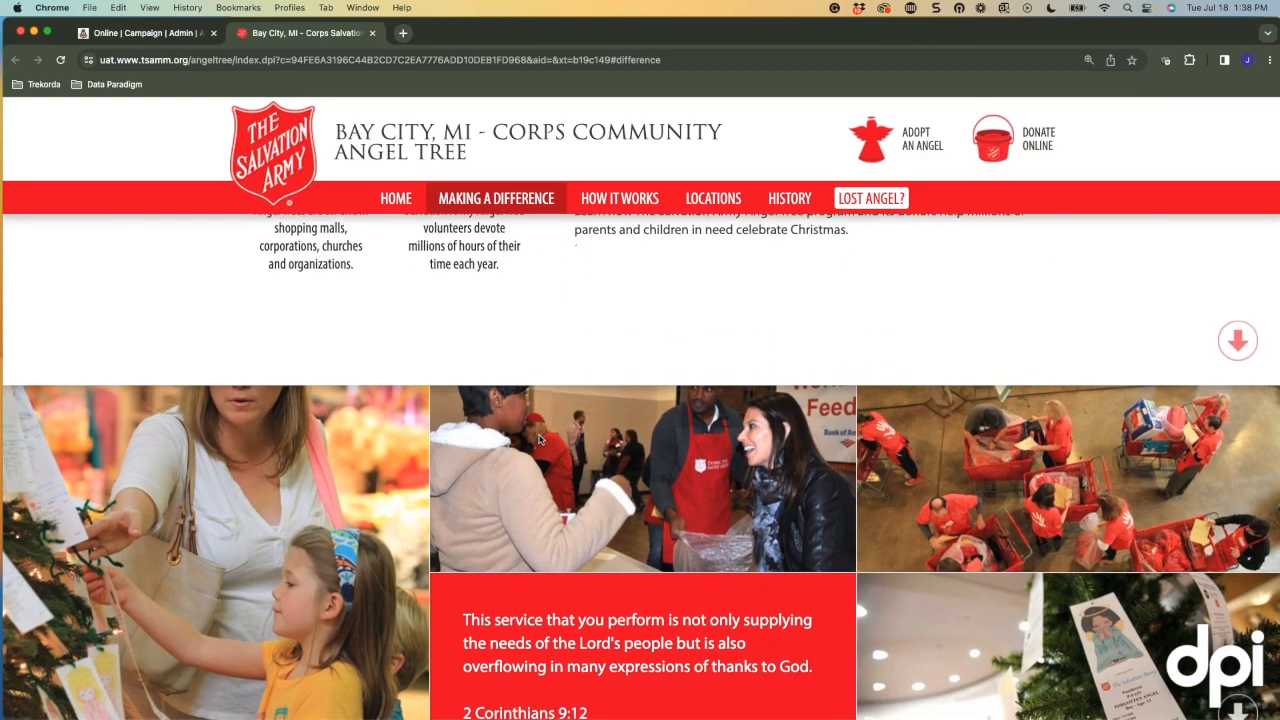
pyautogui.scroll(-10, 540, 439)
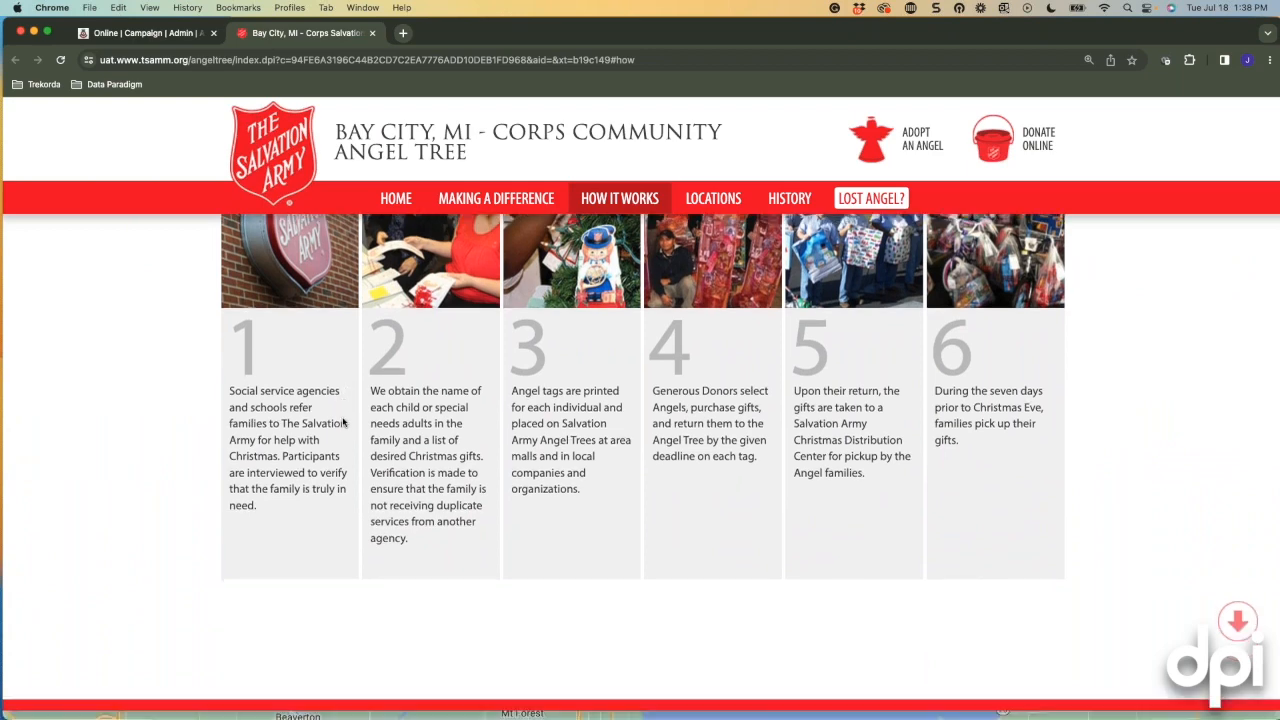
pyautogui.scroll(-8, 343, 422)
pyautogui.scroll(-2, 343, 422)
pyautogui.scroll(-8, 580, 317)
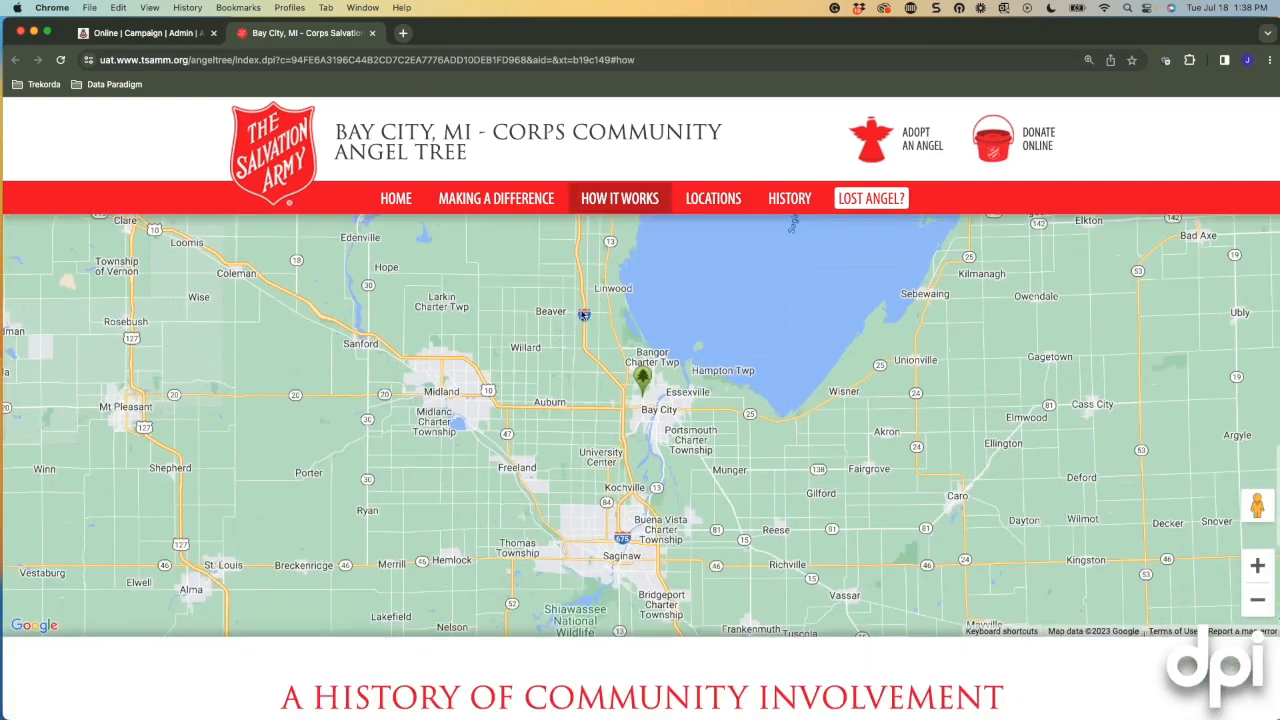
pyautogui.scroll(3, 594, 374)
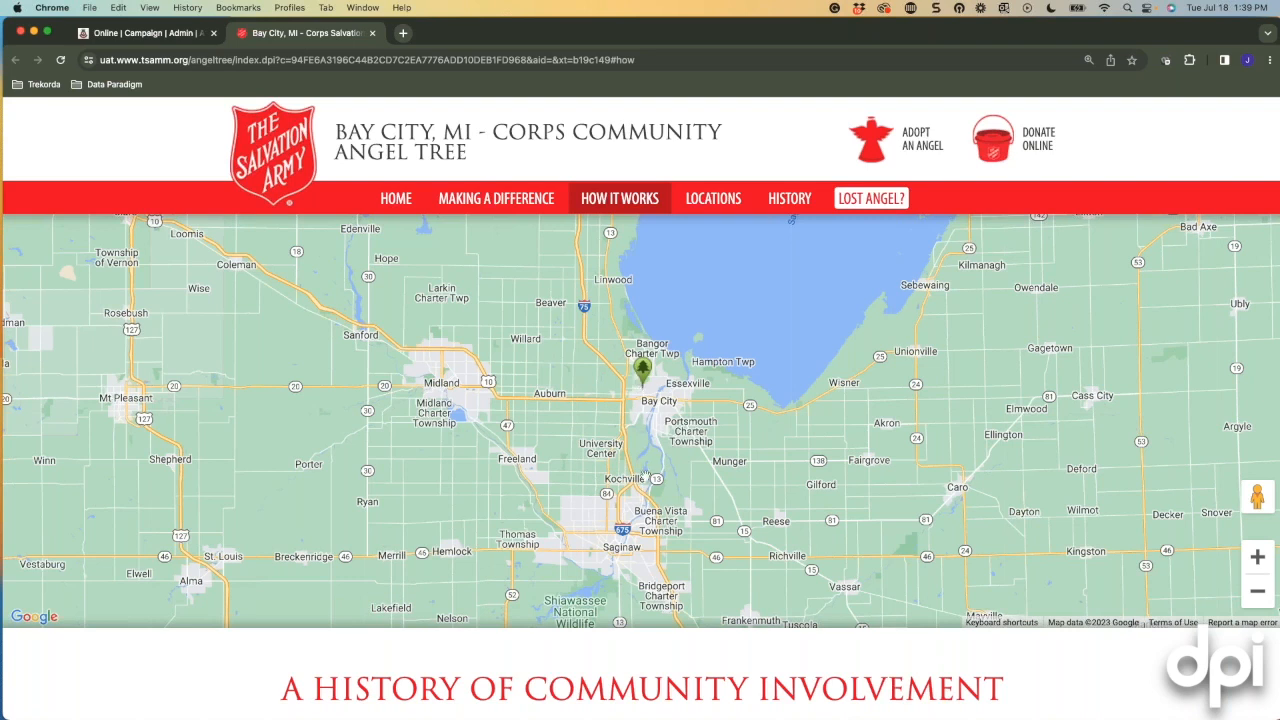
# View the Bay City Corps location's adoption and drop-off details on the map, then close the popup.
pyautogui.click(643, 373)
pyautogui.scroll(2, 667, 390)
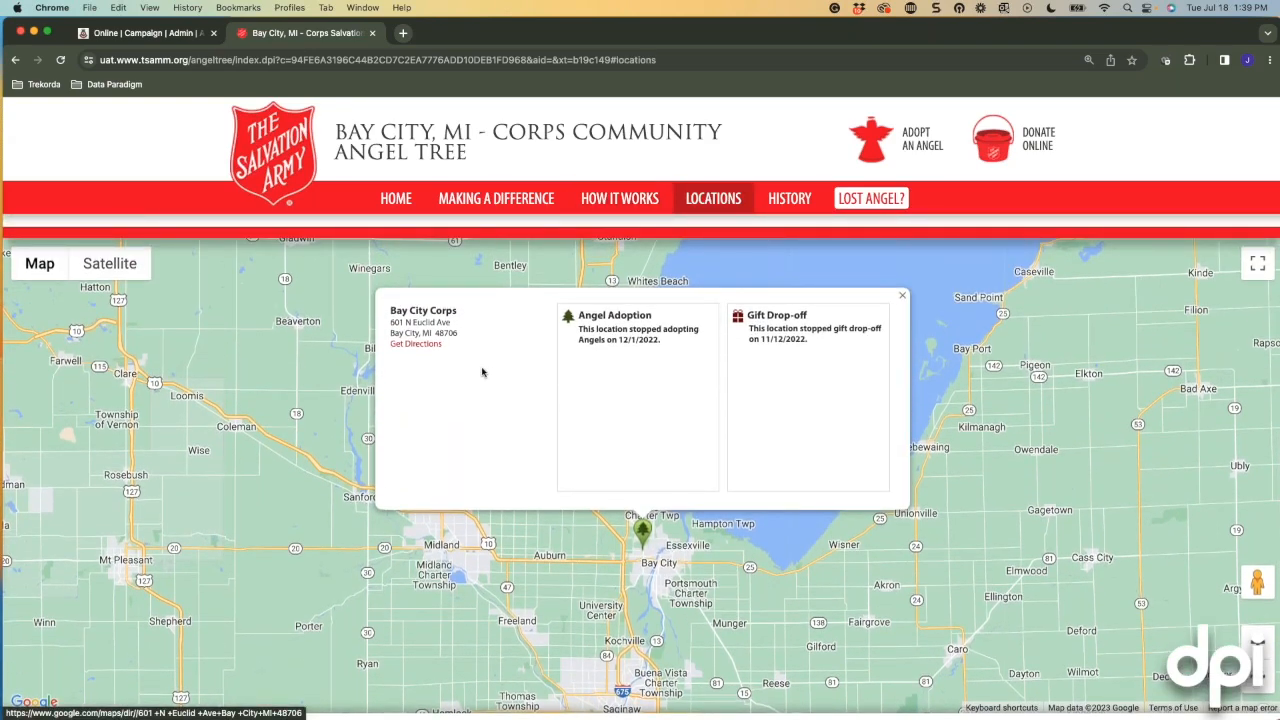
pyautogui.click(902, 296)
# Read the History section and open the Adopt an Angel page.
pyautogui.scroll(-10, 910, 503)
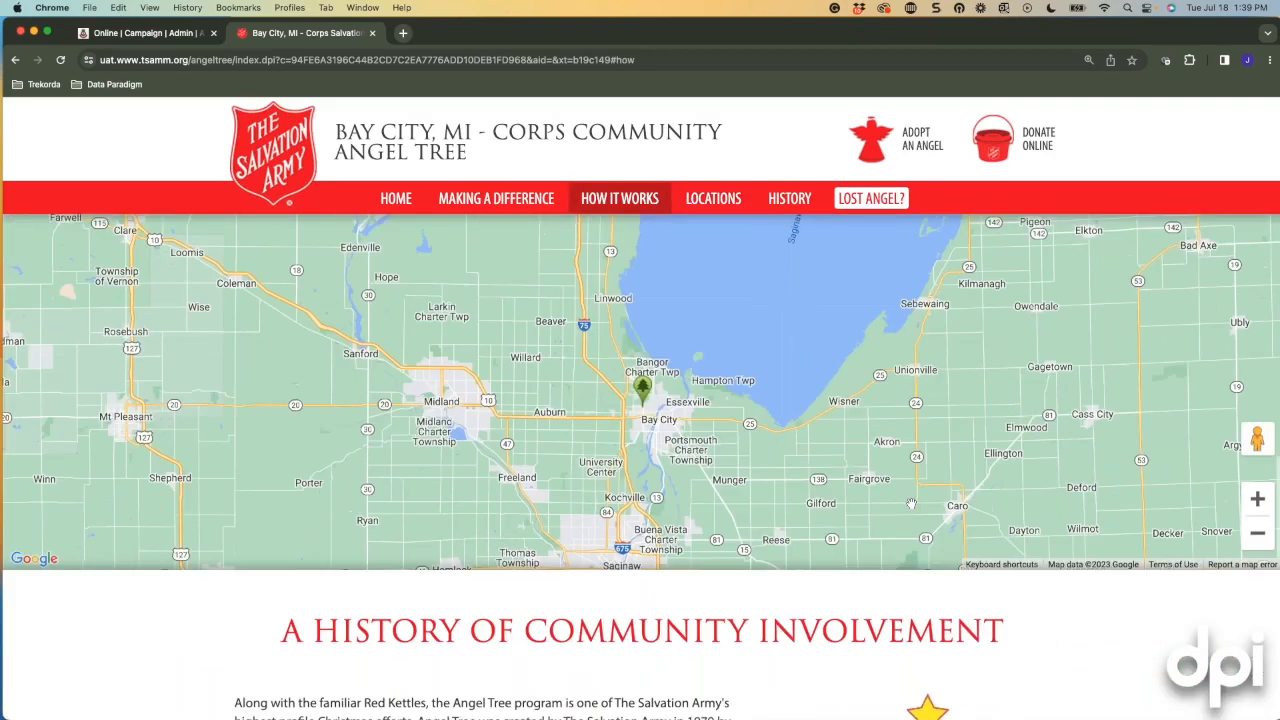
pyautogui.scroll(-5, 751, 482)
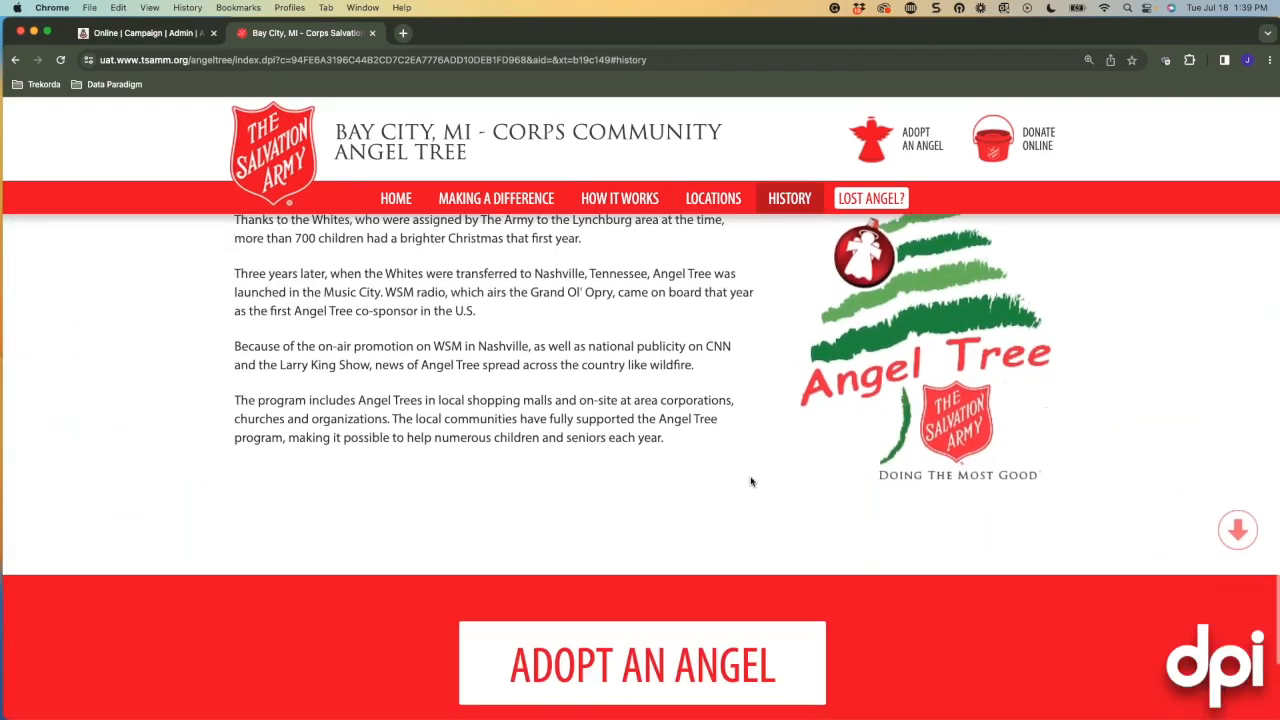
pyautogui.scroll(1, 1072, 469)
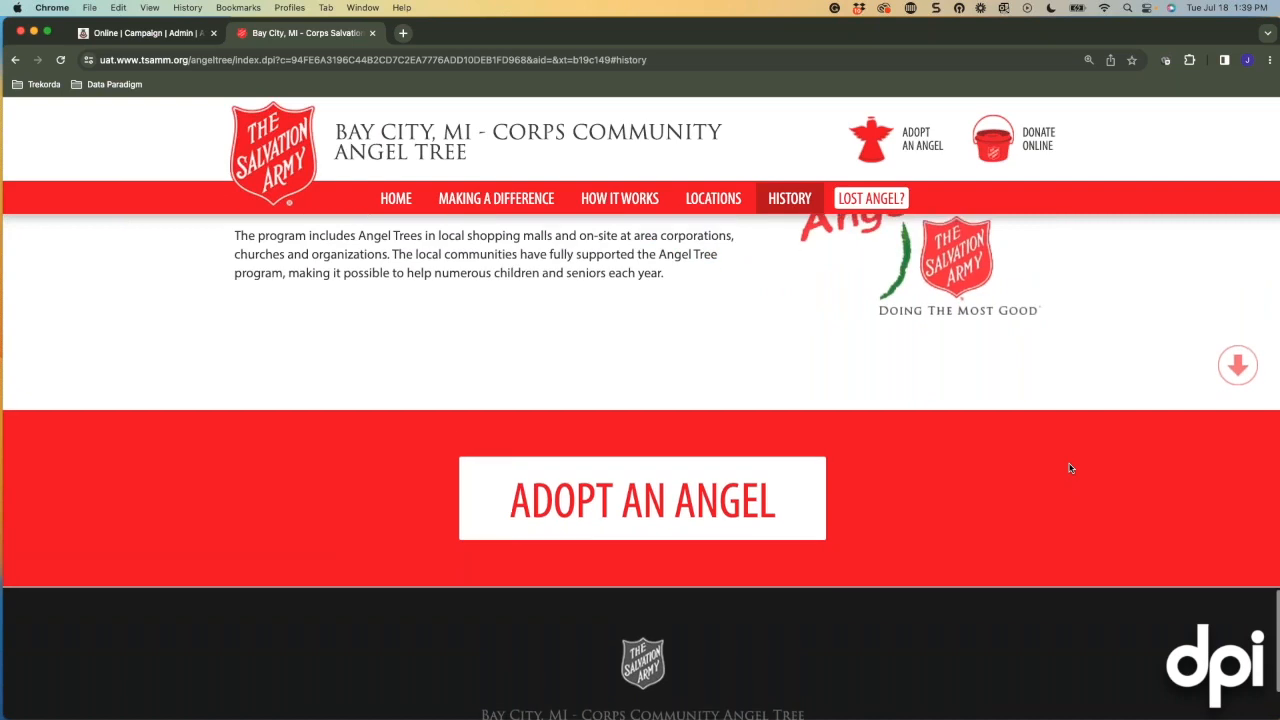
pyautogui.scroll(-2, 1061, 467)
pyautogui.scroll(2, 679, 459)
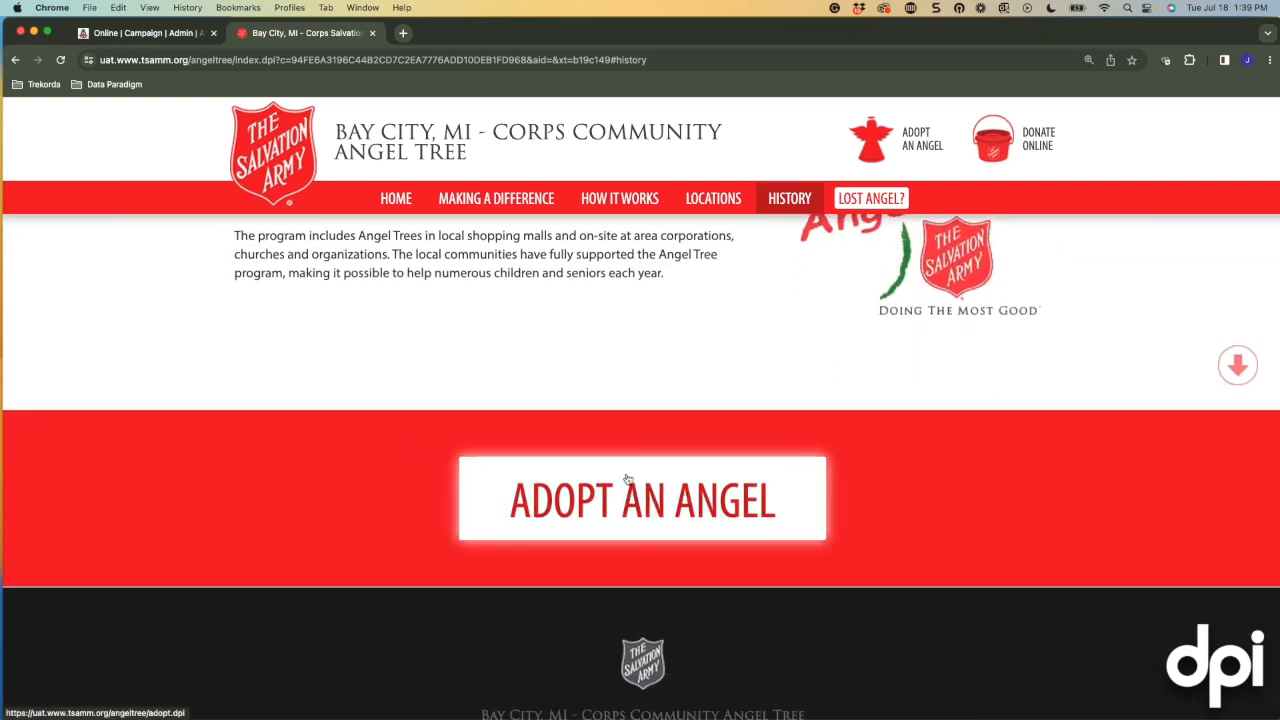
pyautogui.click(672, 514)
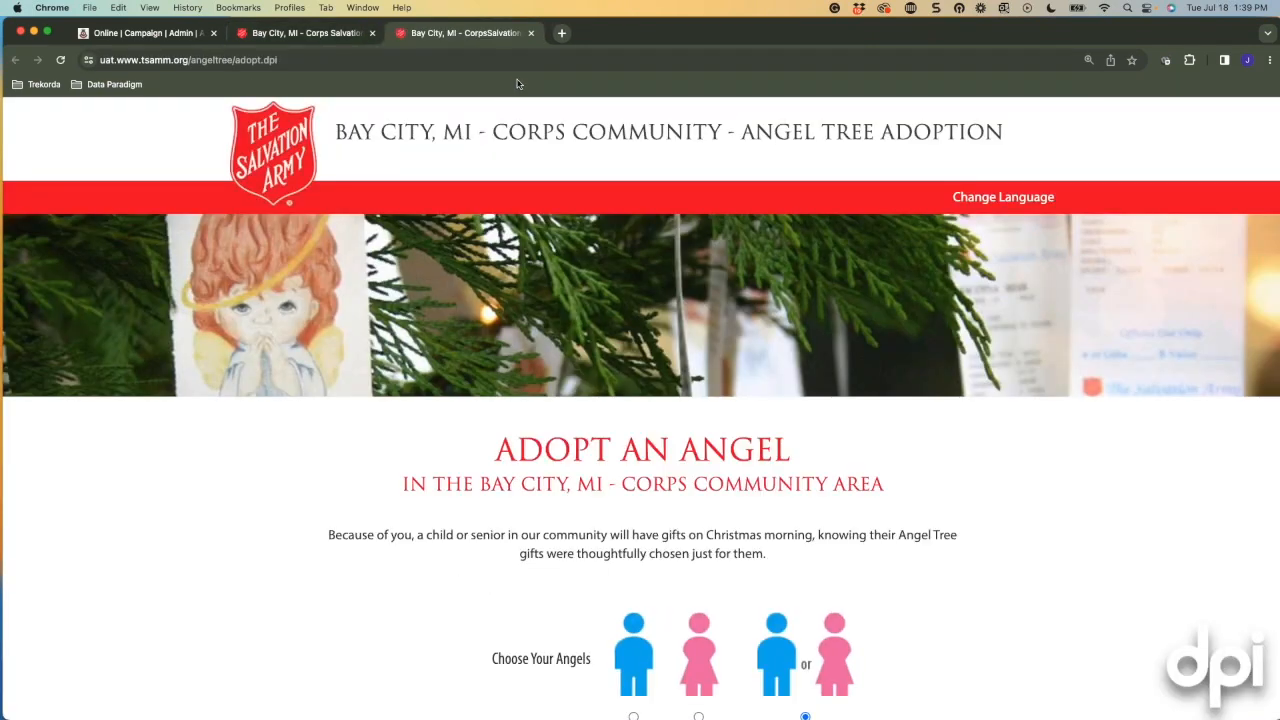
# Check the age groups (All Ages, 2-4 years, 8-11 years), keep All Ages, and close the tab.
pyautogui.scroll(-4, 477, 360)
pyautogui.scroll(-2, 477, 360)
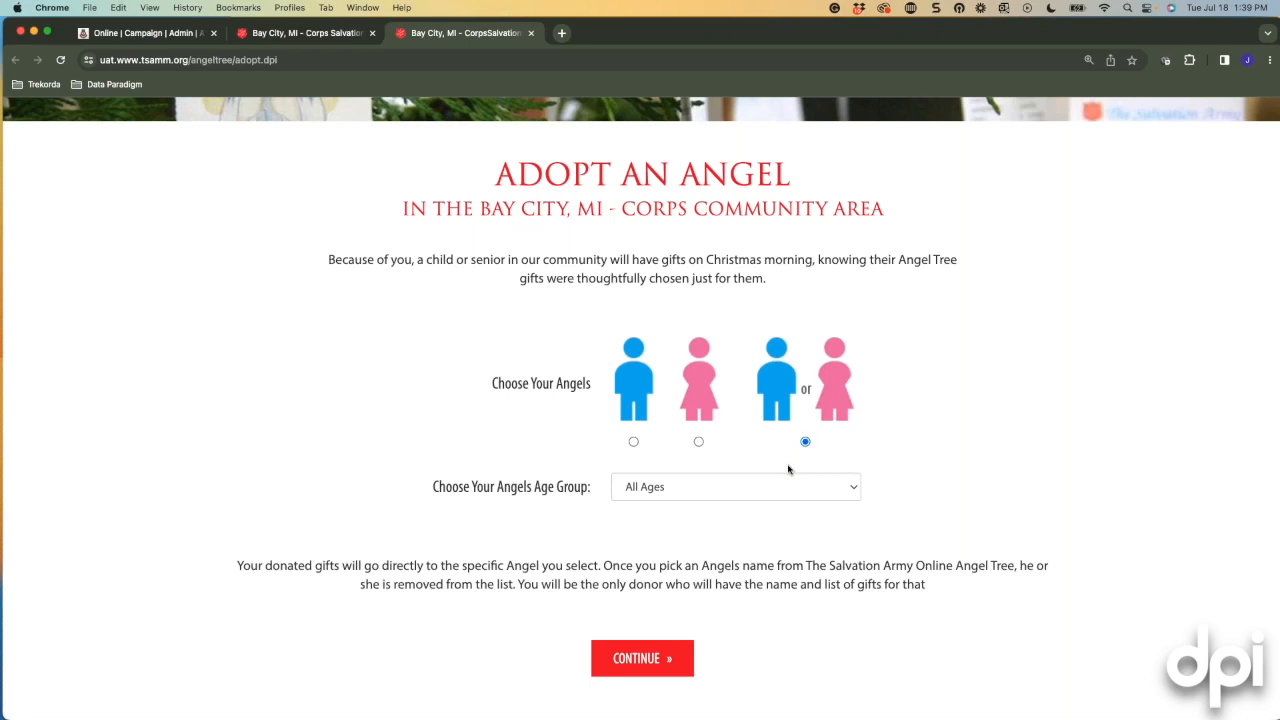
pyautogui.click(756, 495)
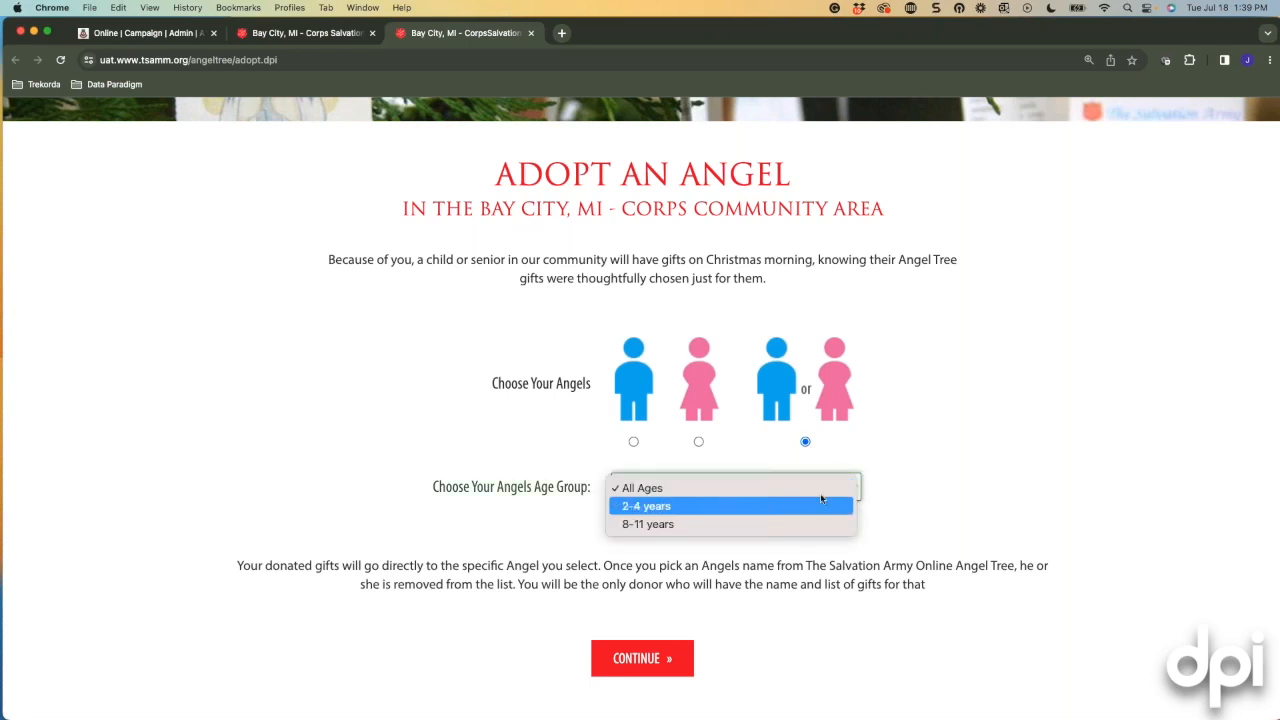
pyautogui.click(940, 472)
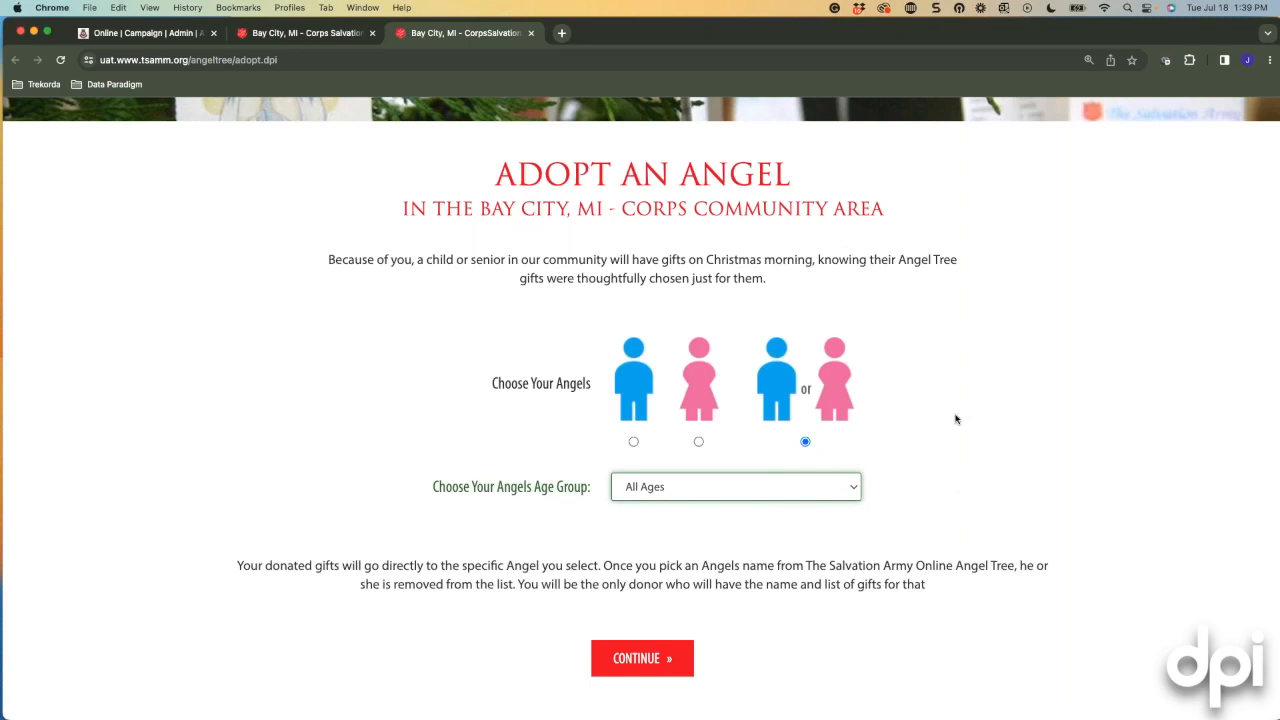
pyautogui.click(854, 494)
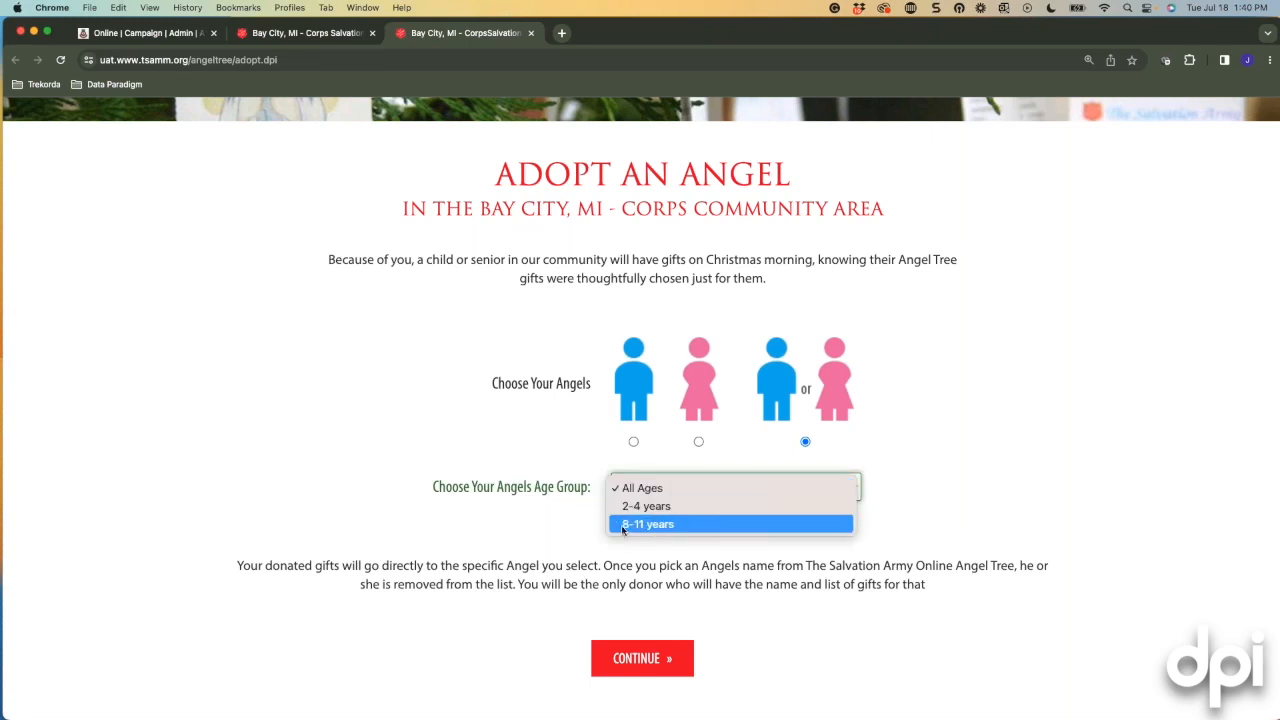
pyautogui.click(965, 515)
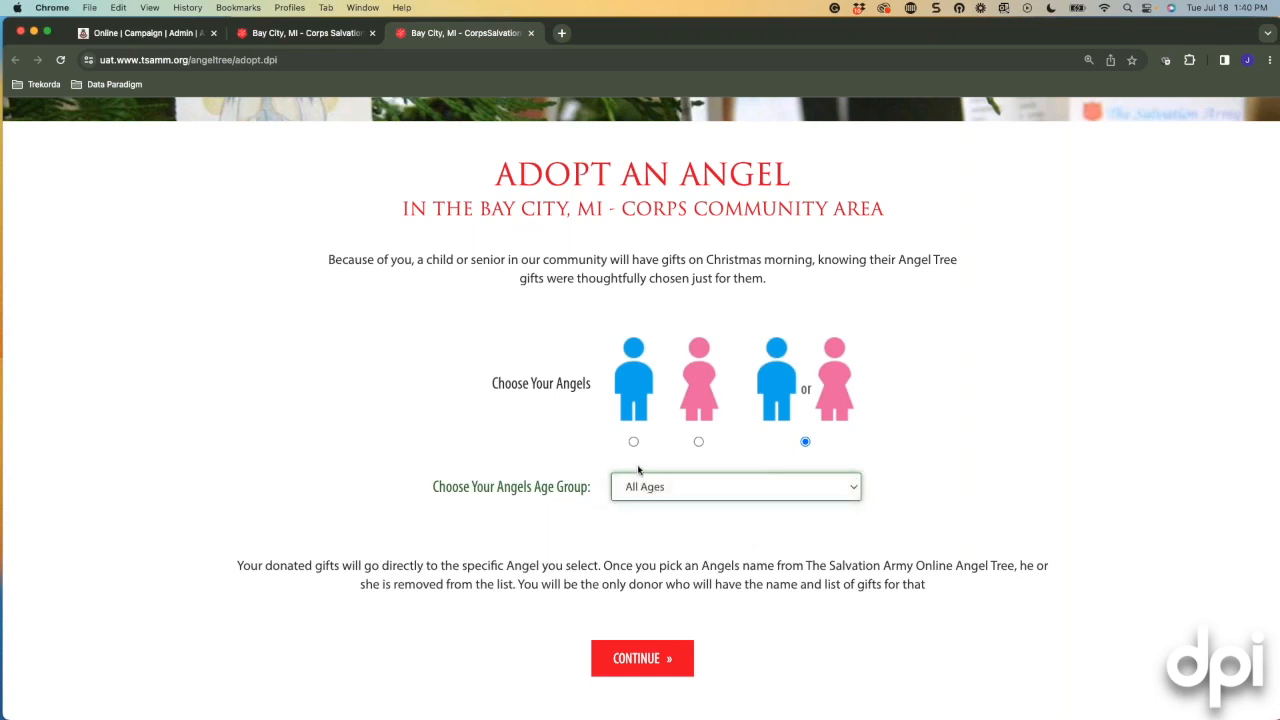
pyautogui.click(531, 33)
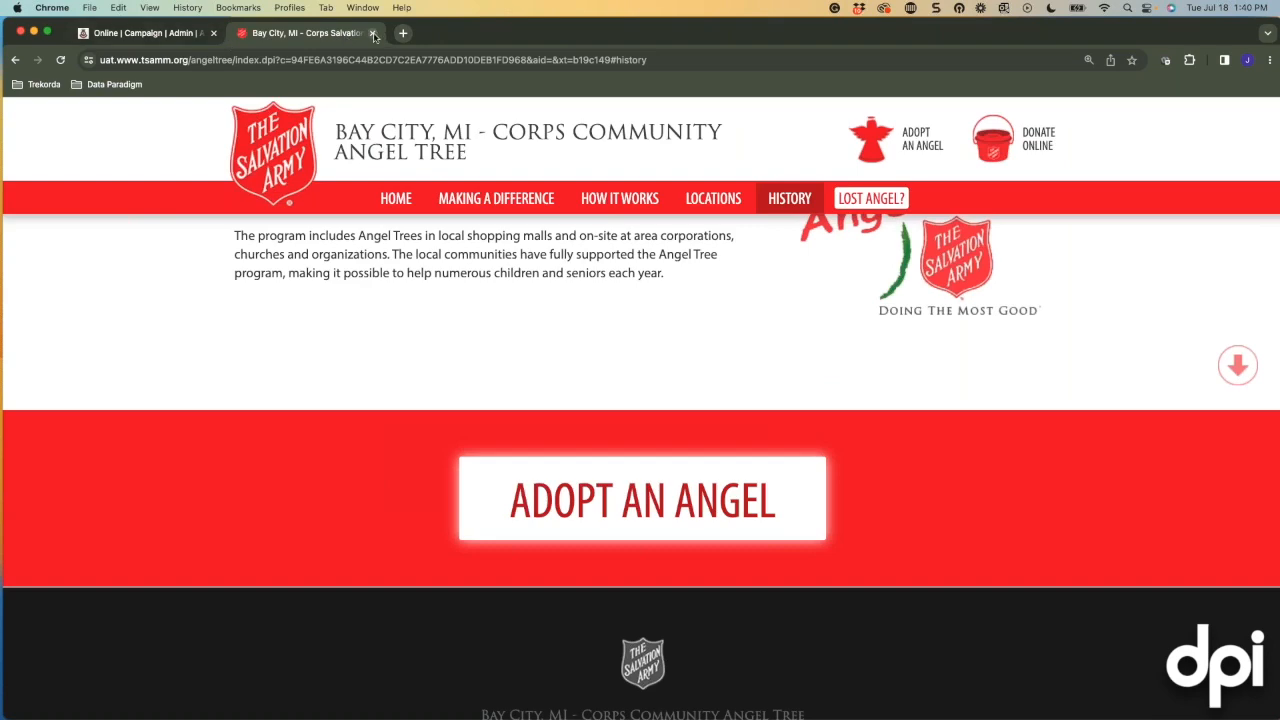
# Close the public site and review the Online page's General settings, Icon Style and social media links.
pyautogui.click(371, 34)
pyautogui.scroll(-5, 578, 322)
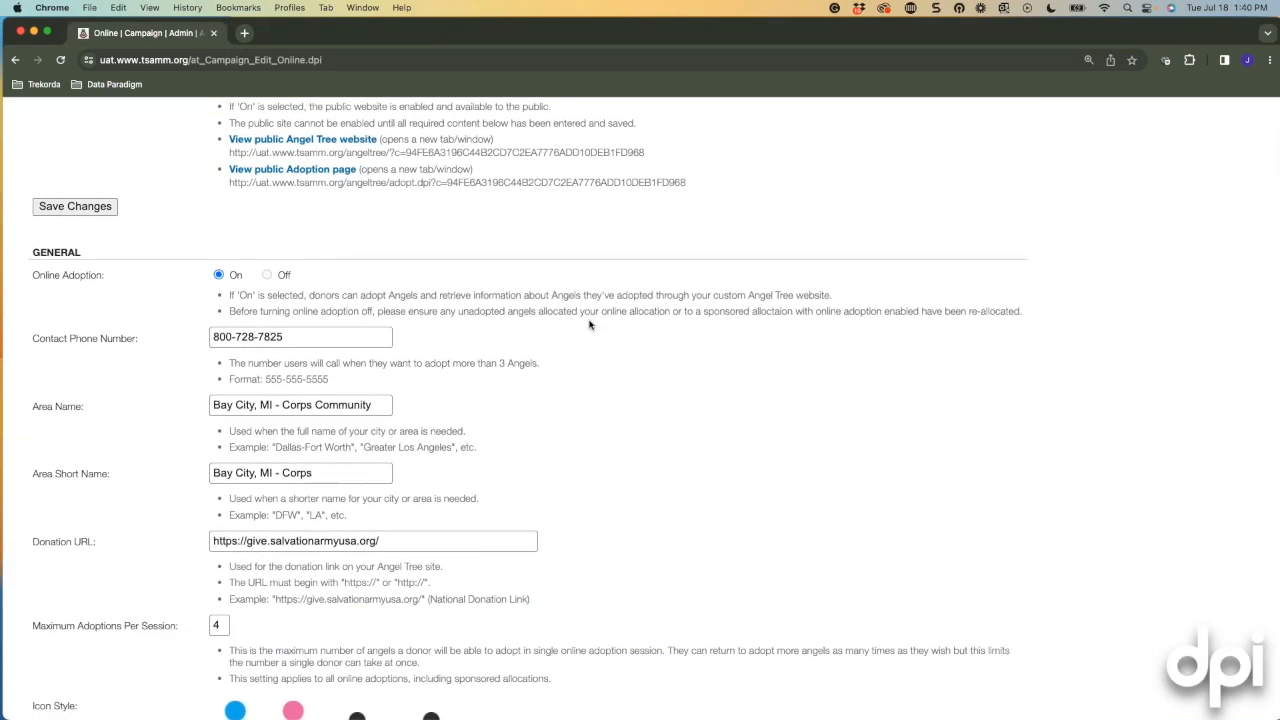
pyautogui.scroll(-1, 589, 324)
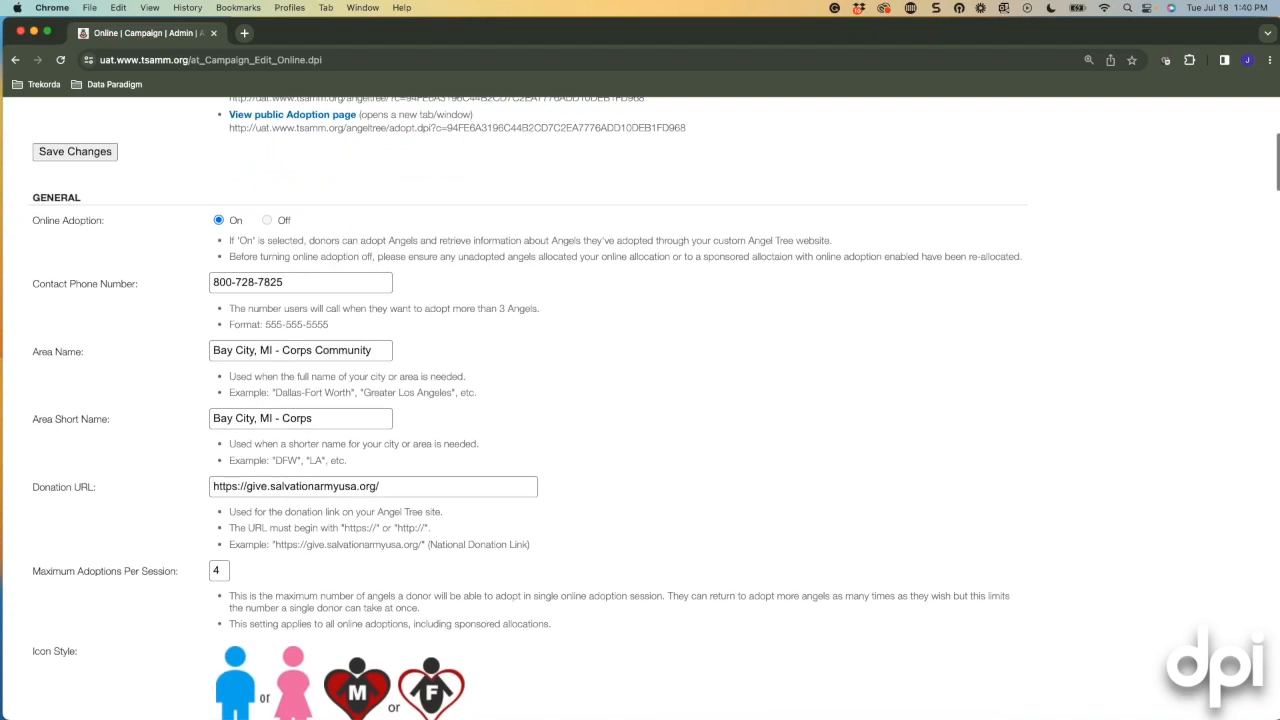
pyautogui.scroll(1, 320, 150)
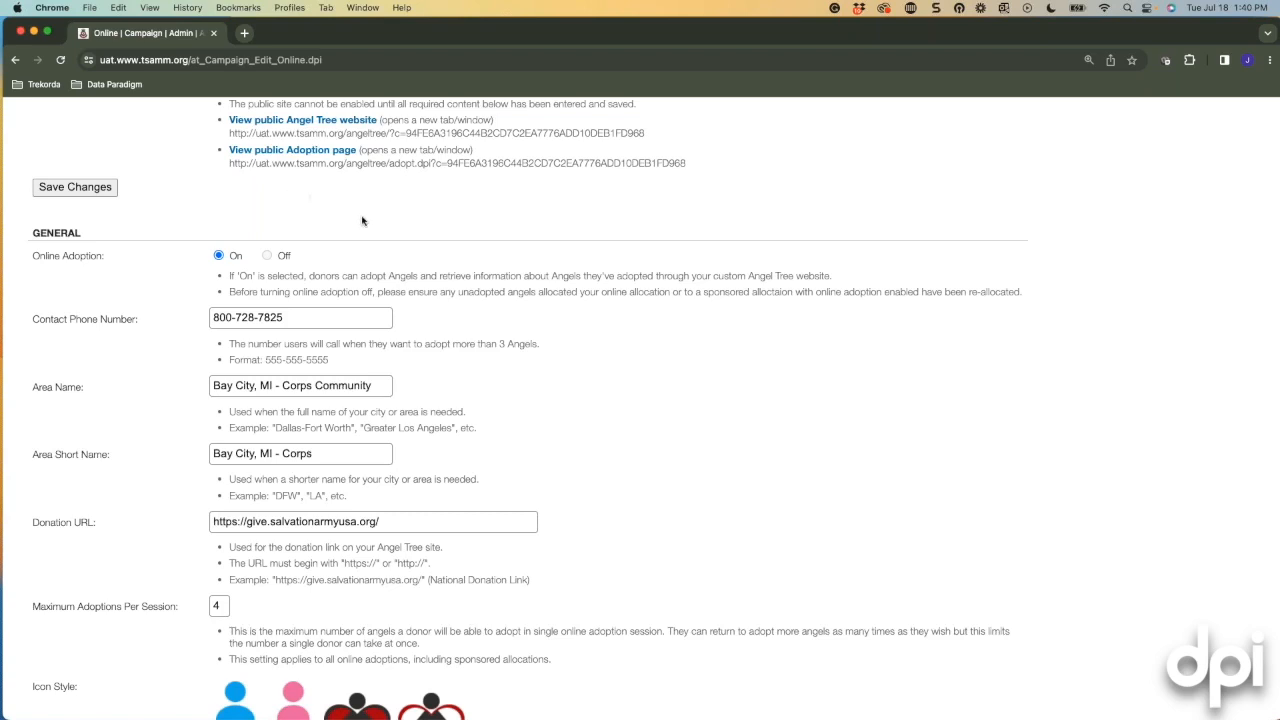
pyautogui.scroll(-2, 362, 224)
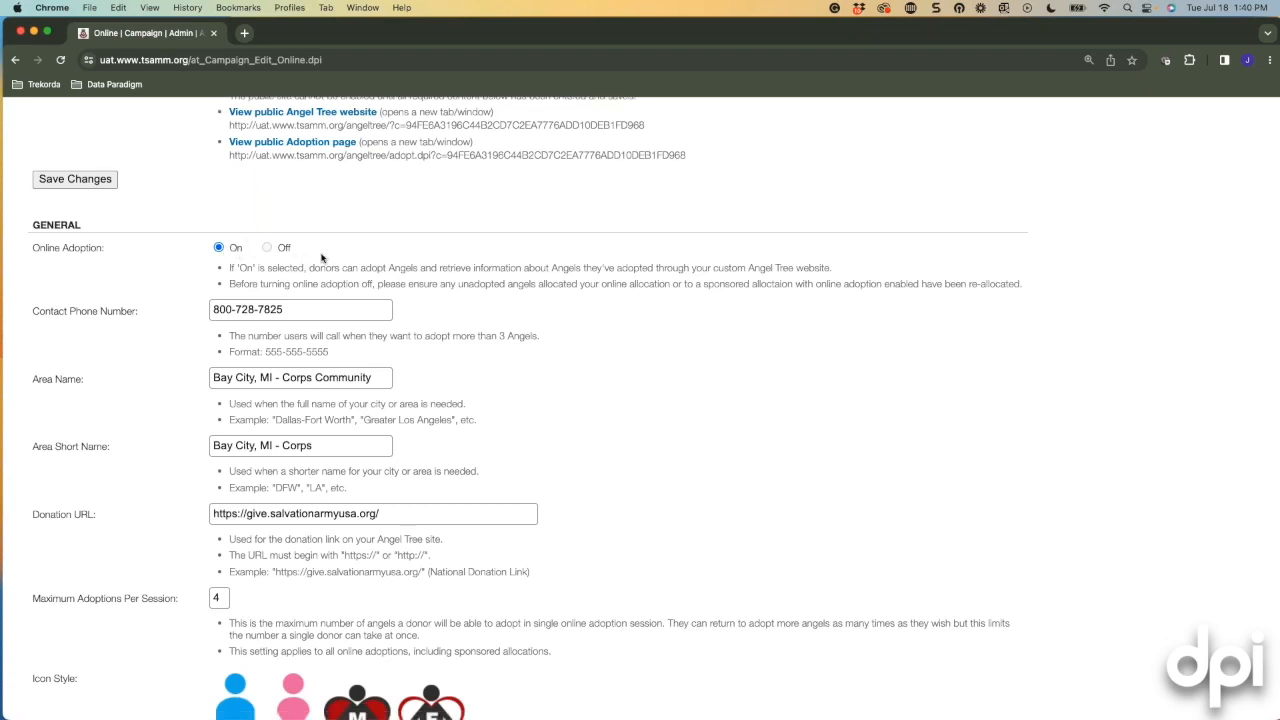
pyautogui.scroll(-2, 324, 258)
pyautogui.scroll(-2, 362, 272)
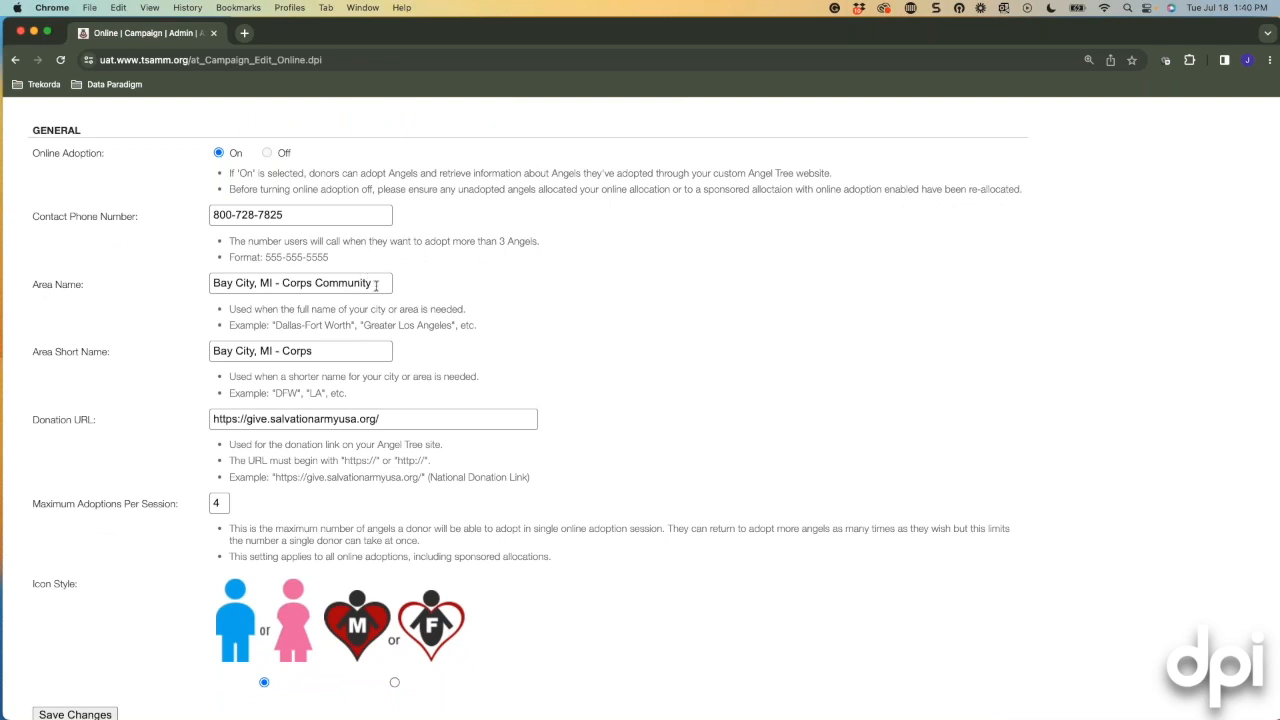
pyautogui.scroll(-4, 457, 371)
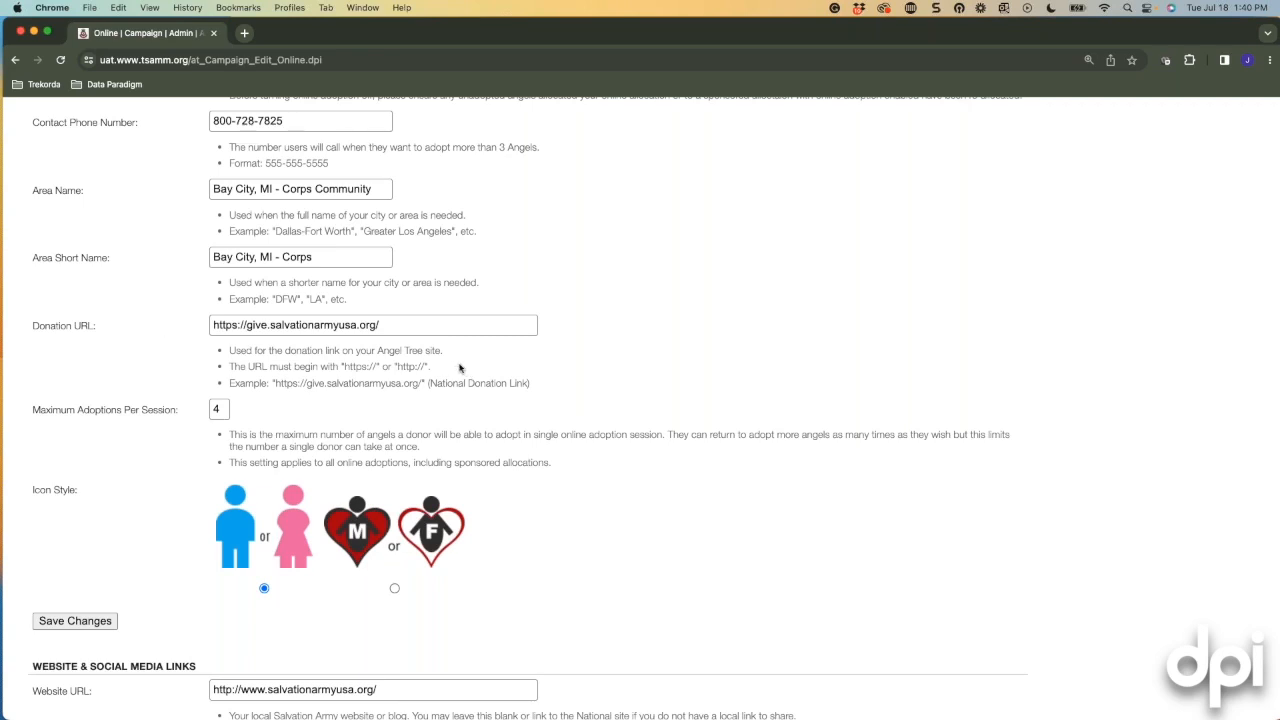
pyautogui.scroll(-3, 458, 365)
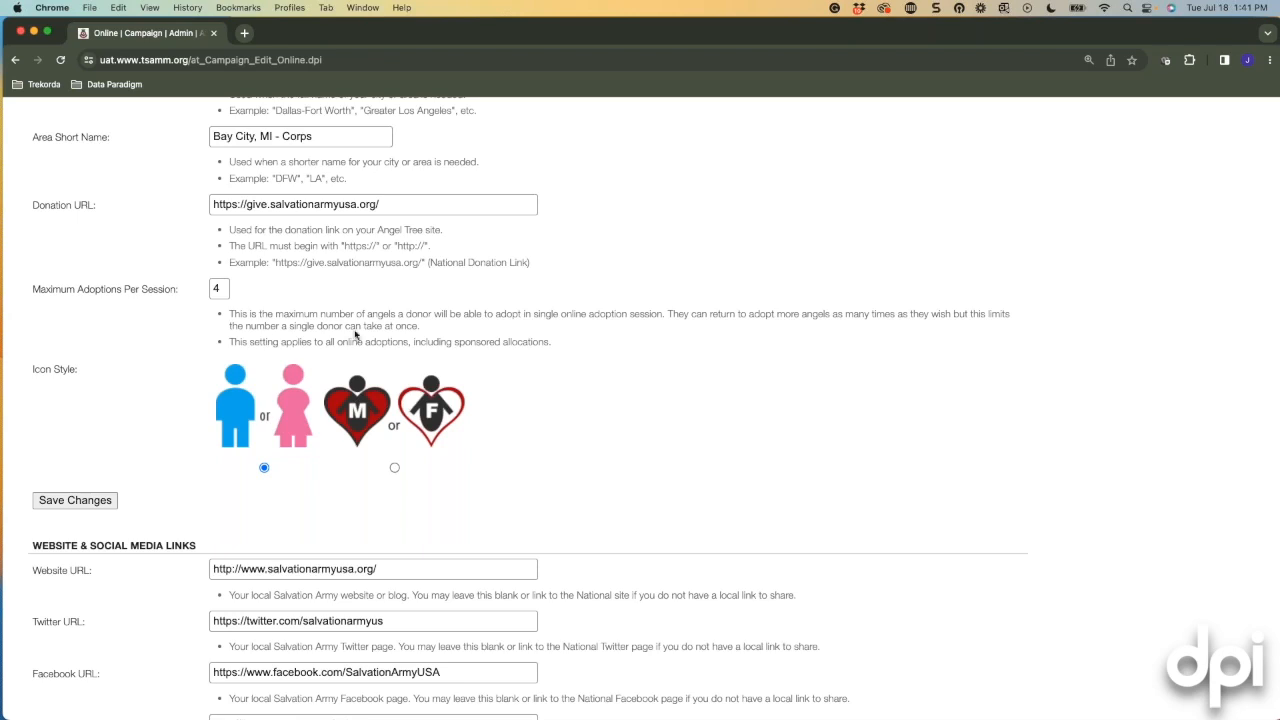
pyautogui.scroll(-5, 645, 442)
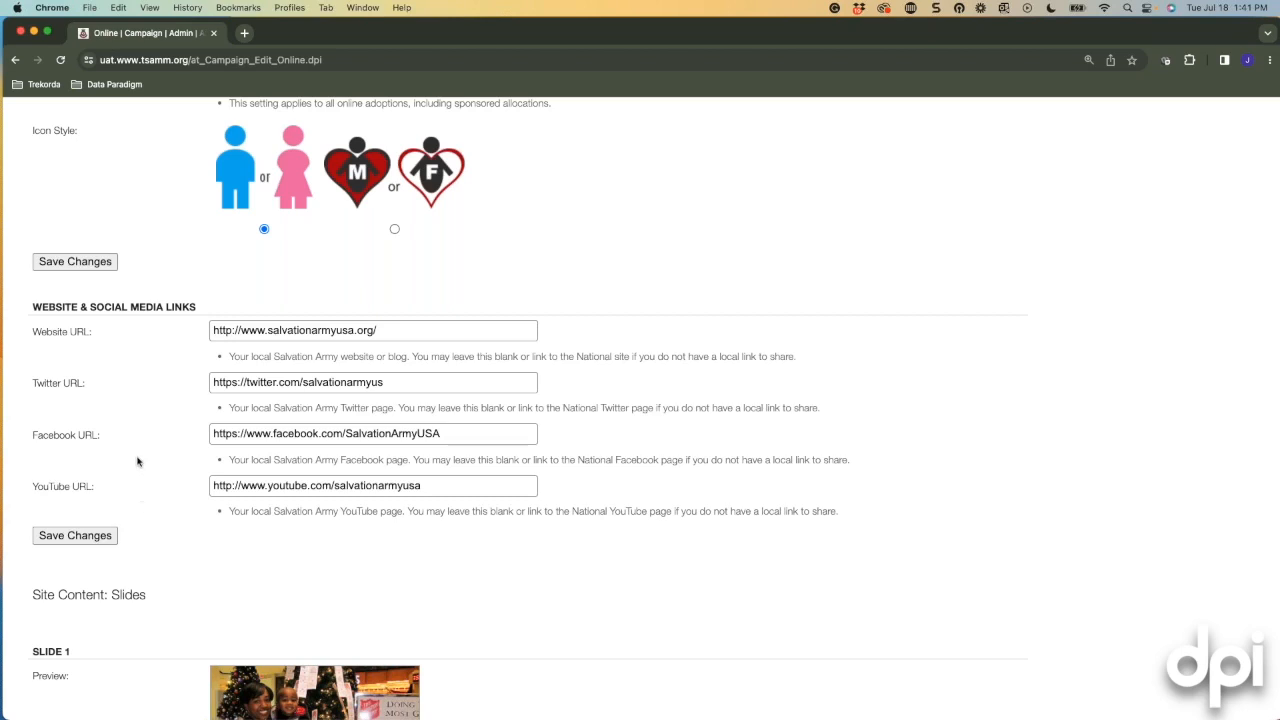
# Scroll to Site Content: Slides and bring up the photo gallery for Slide 1.
pyautogui.scroll(-1, 148, 433)
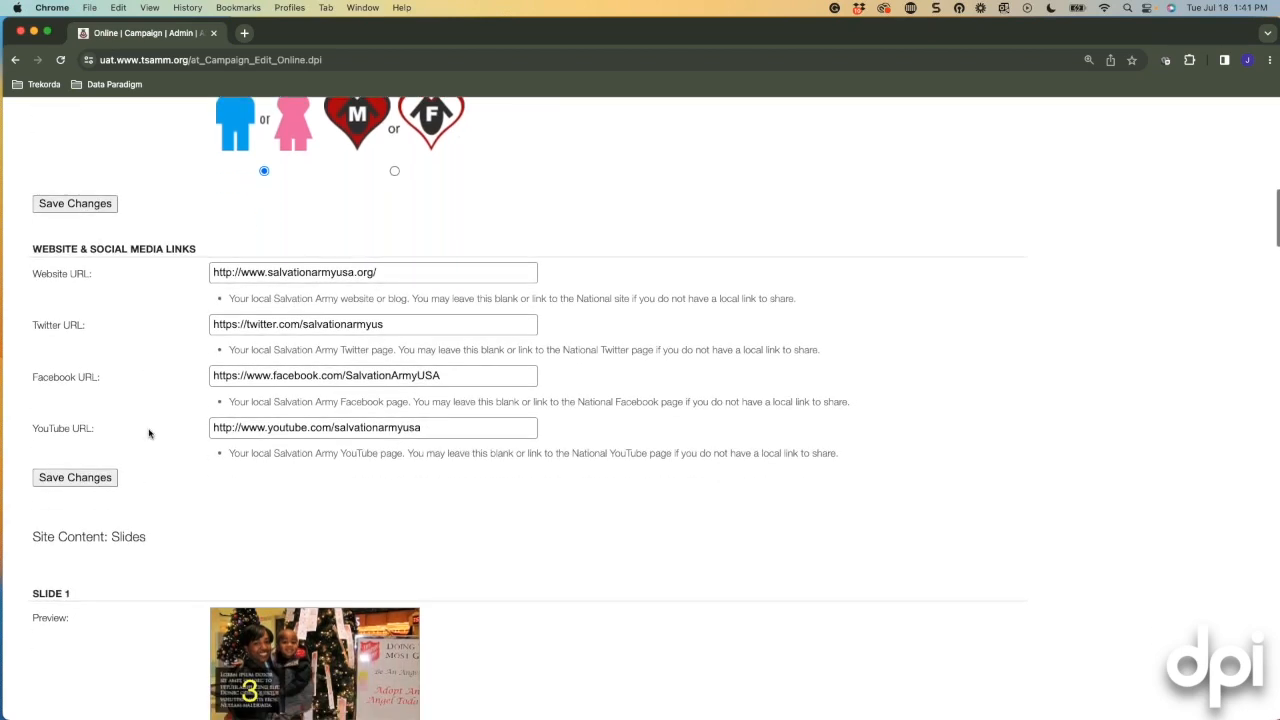
pyautogui.scroll(-5, 692, 635)
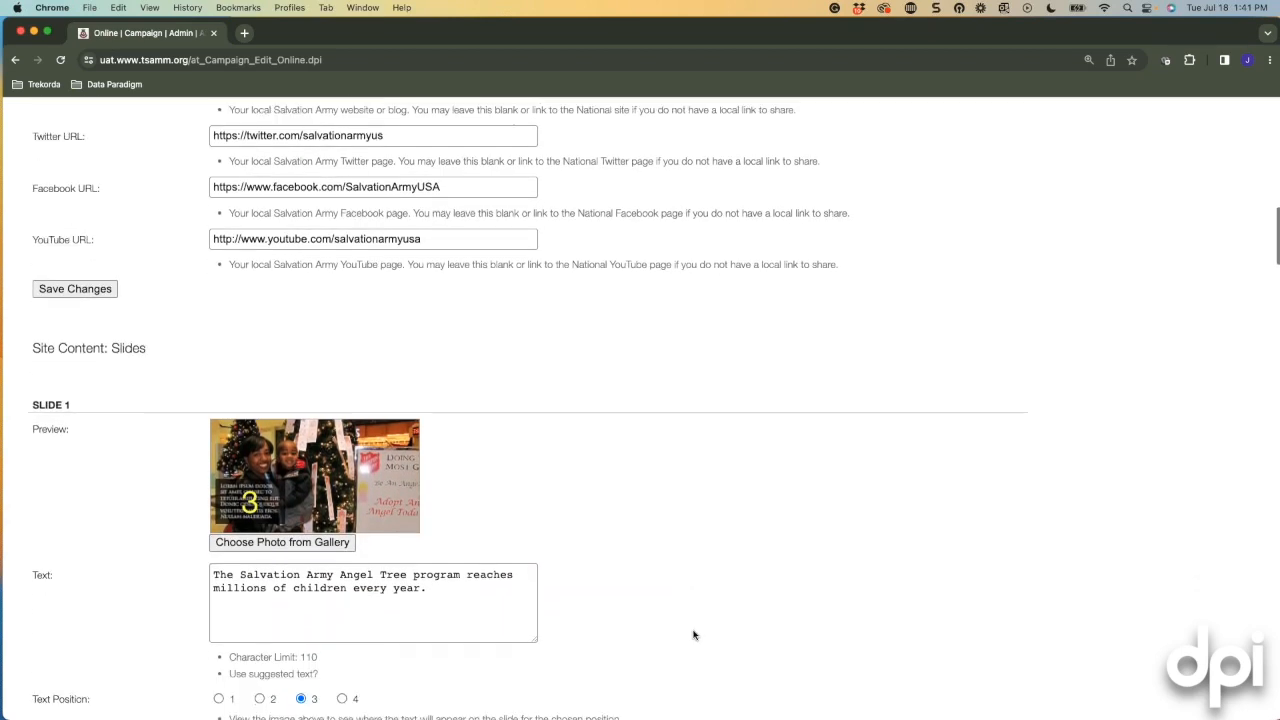
pyautogui.scroll(-4, 692, 635)
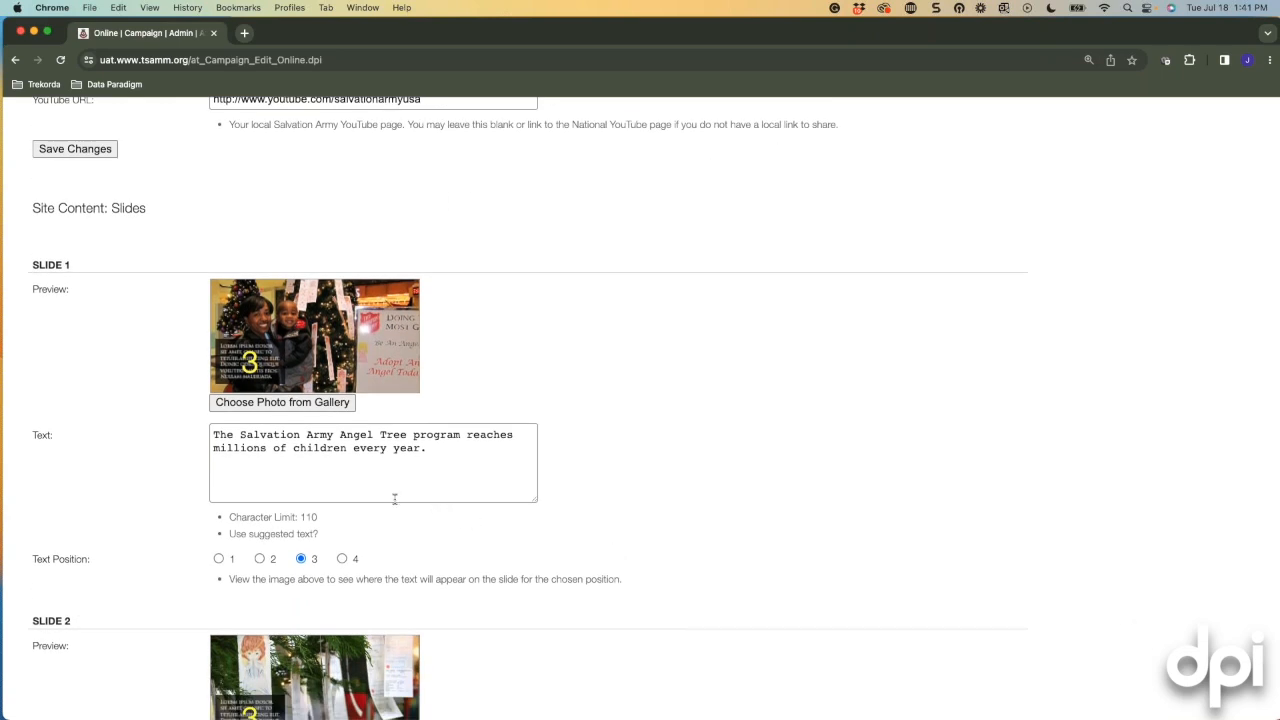
pyautogui.click(275, 402)
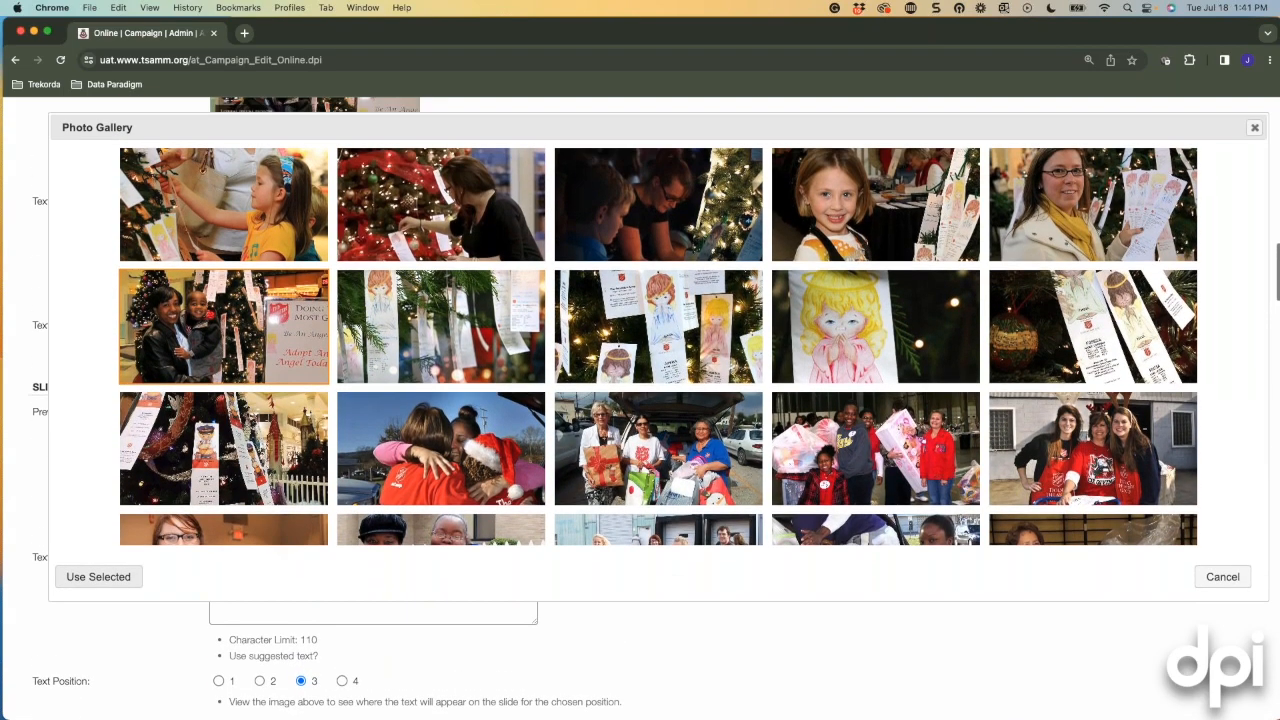
# Set Slide 1's picture to the photo of three women in red shirts.
pyautogui.scroll(-3, 536, 409)
pyautogui.scroll(-3, 536, 409)
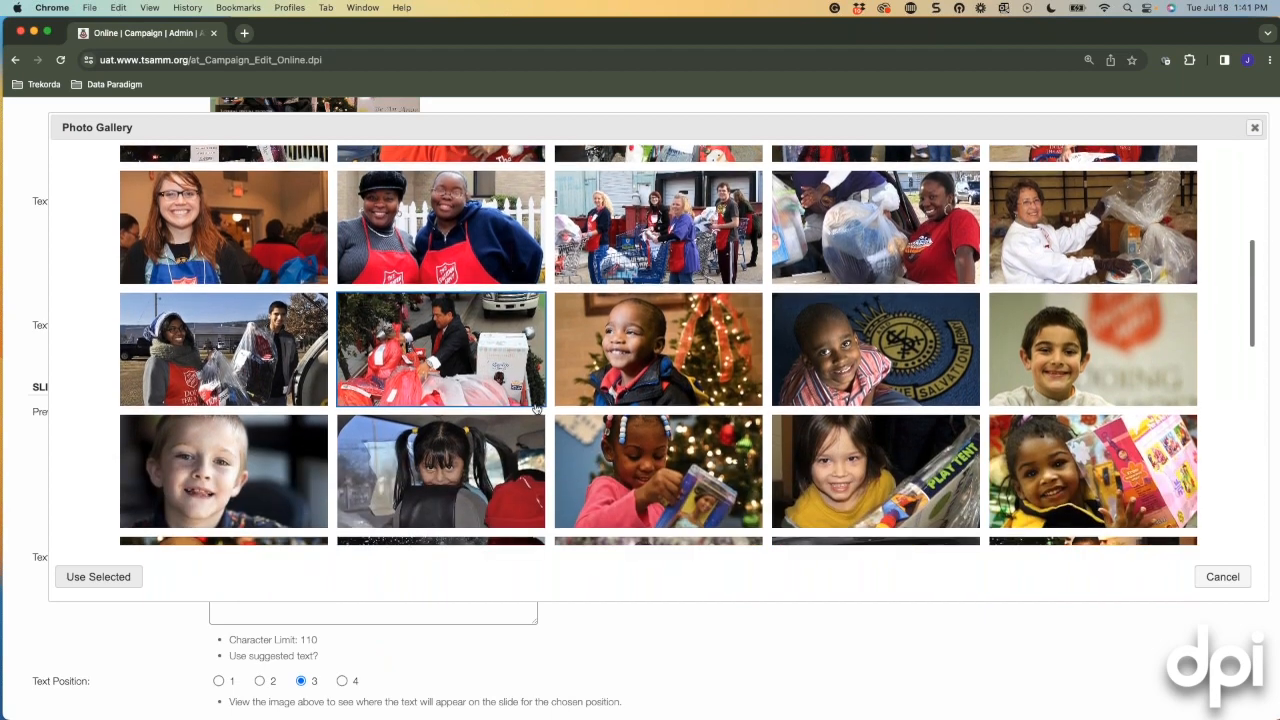
pyautogui.scroll(10, 489, 403)
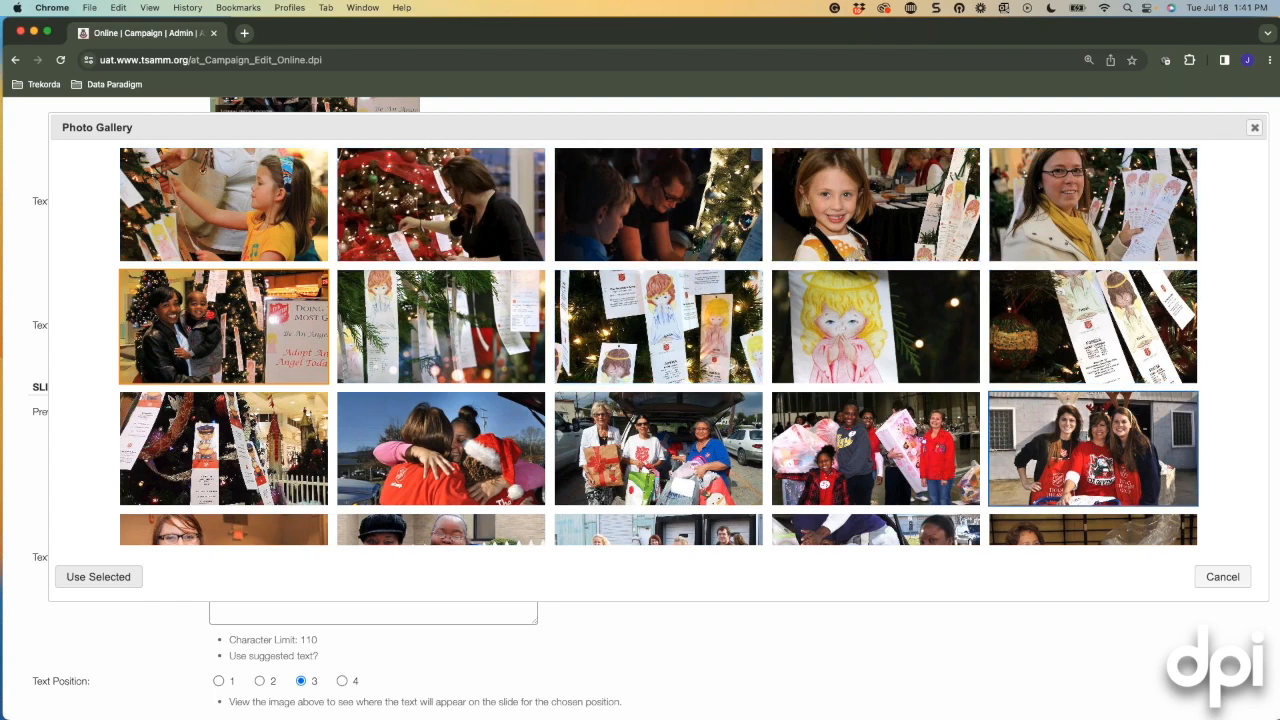
pyautogui.click(1090, 432)
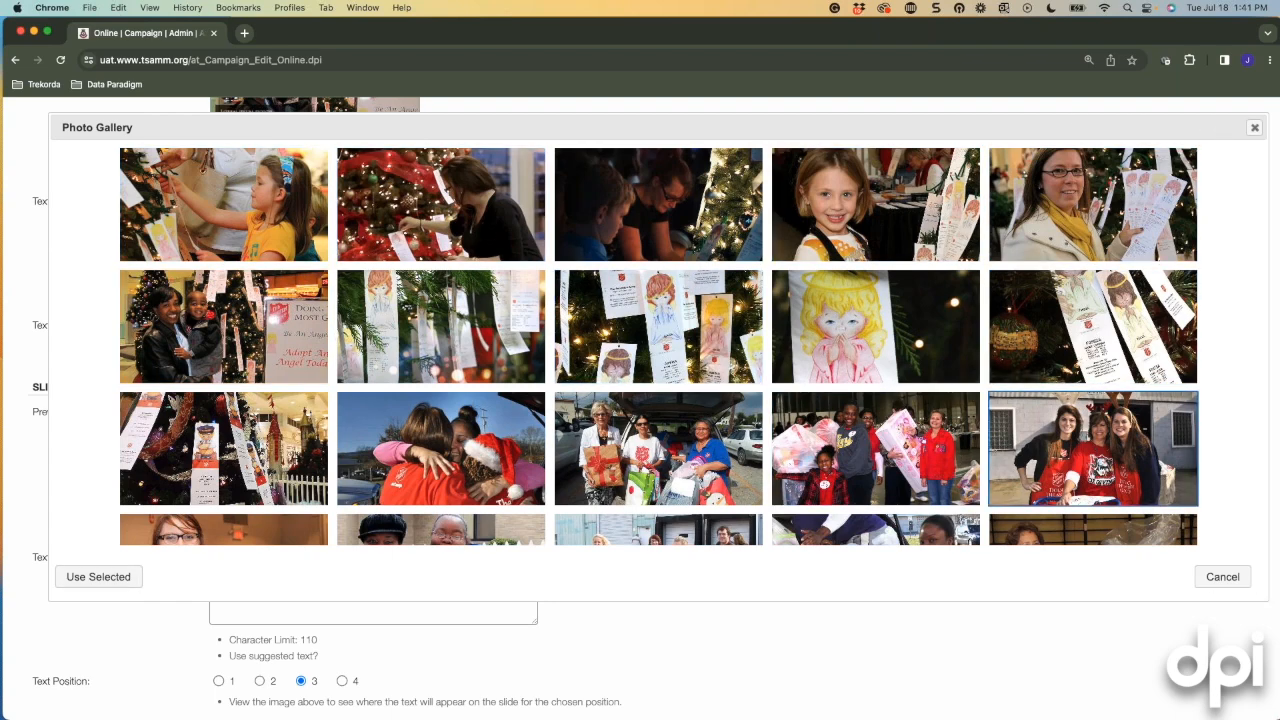
pyautogui.click(100, 578)
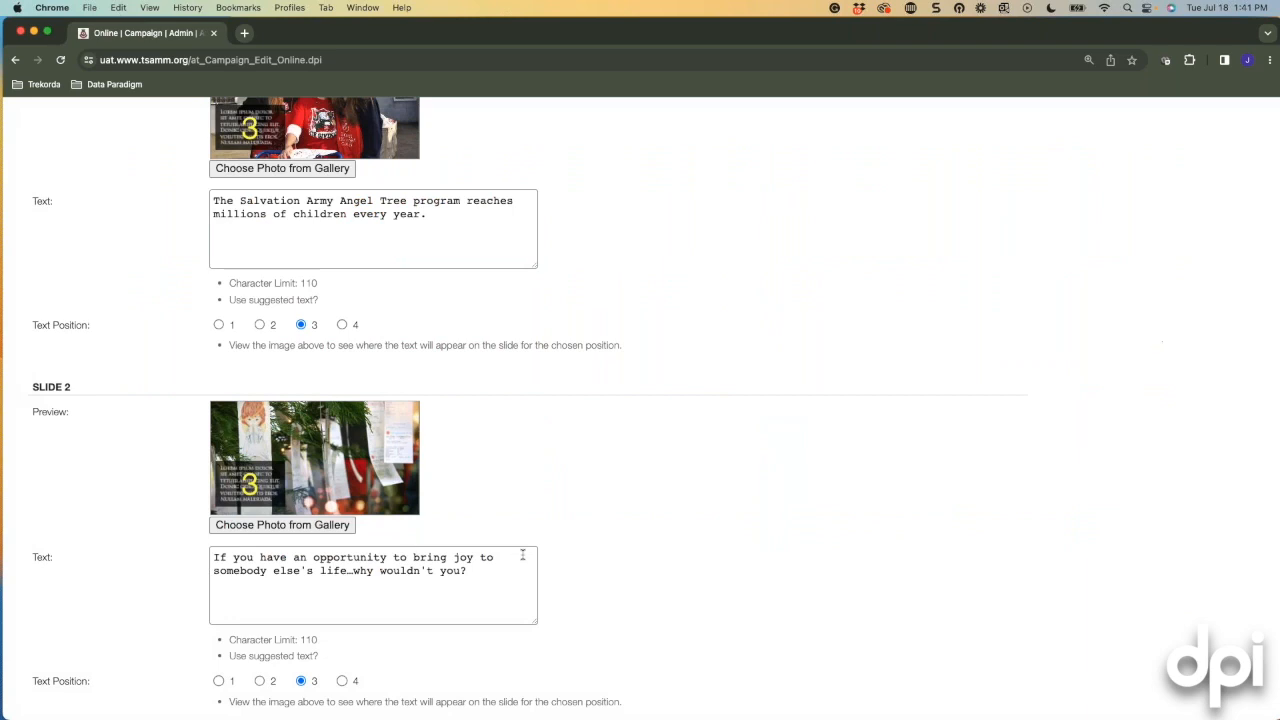
# Select part of the Slide 2 caption text, then clear the selection.
pyautogui.scroll(-2, 478, 512)
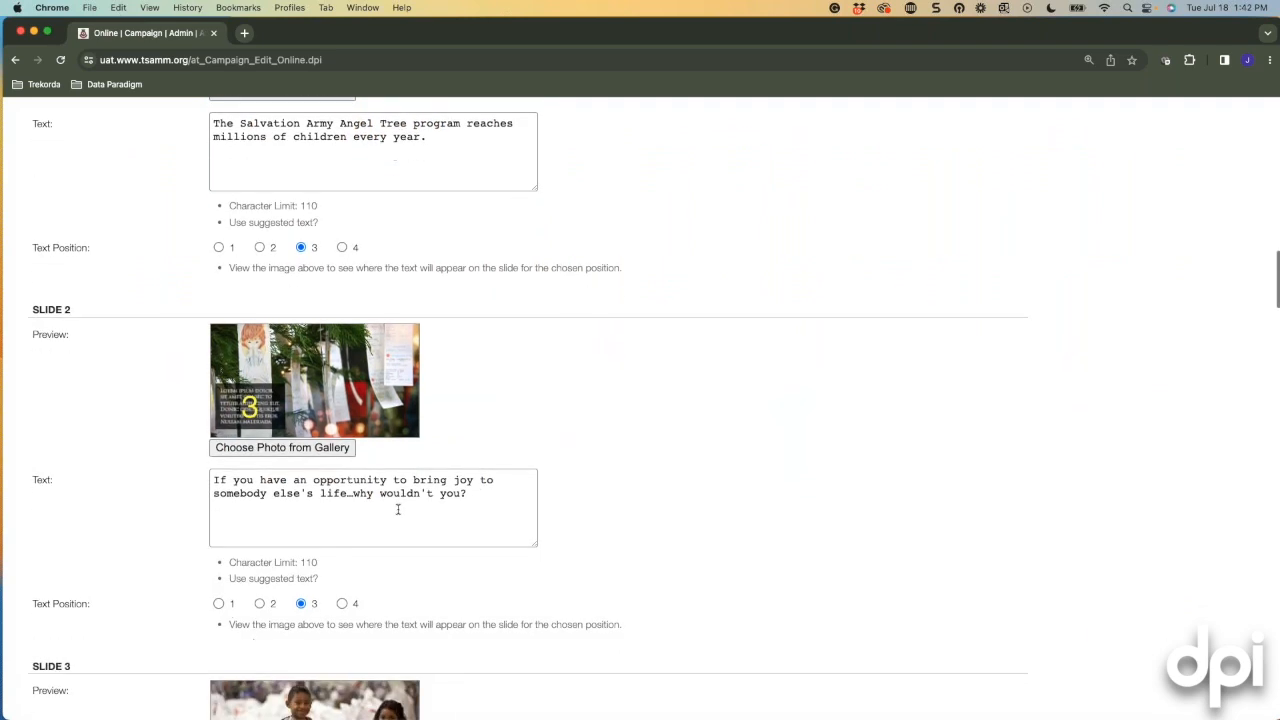
pyautogui.click(362, 496)
pyautogui.moveTo(215, 489); pyautogui.dragTo(291, 506)
pyautogui.scroll(-1, 291, 506)
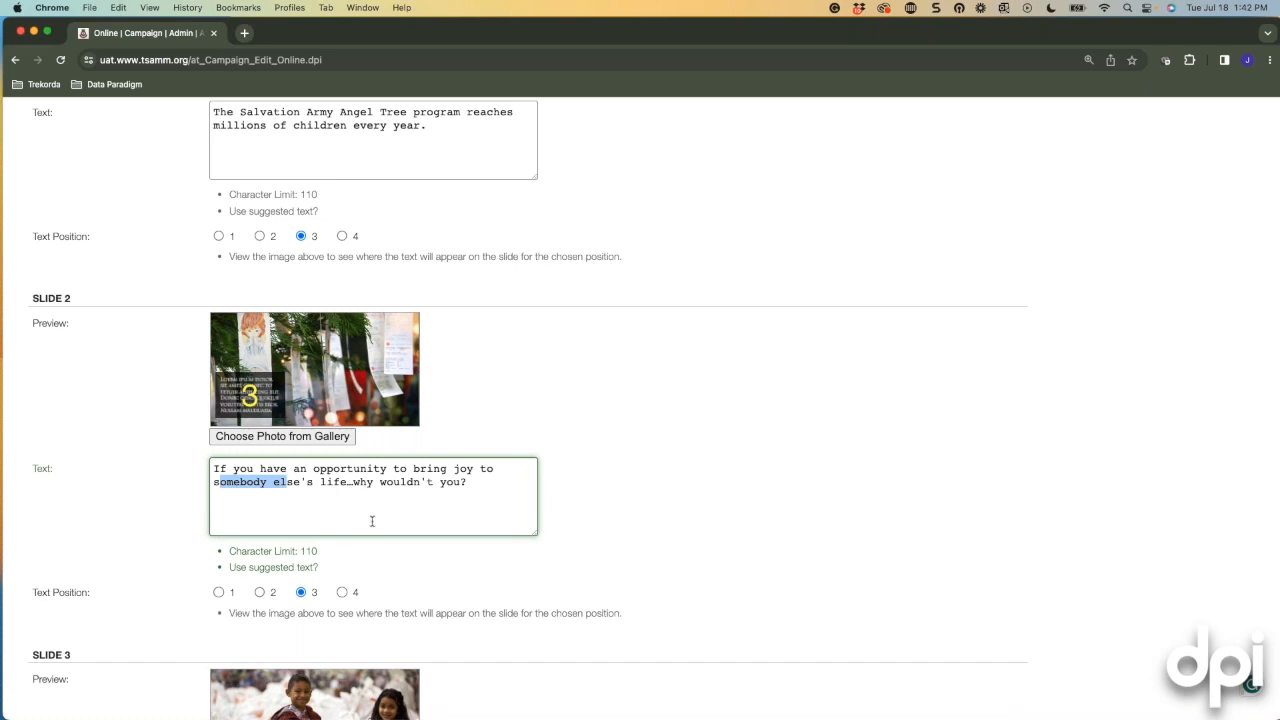
pyautogui.click(354, 528)
pyautogui.scroll(1, 354, 528)
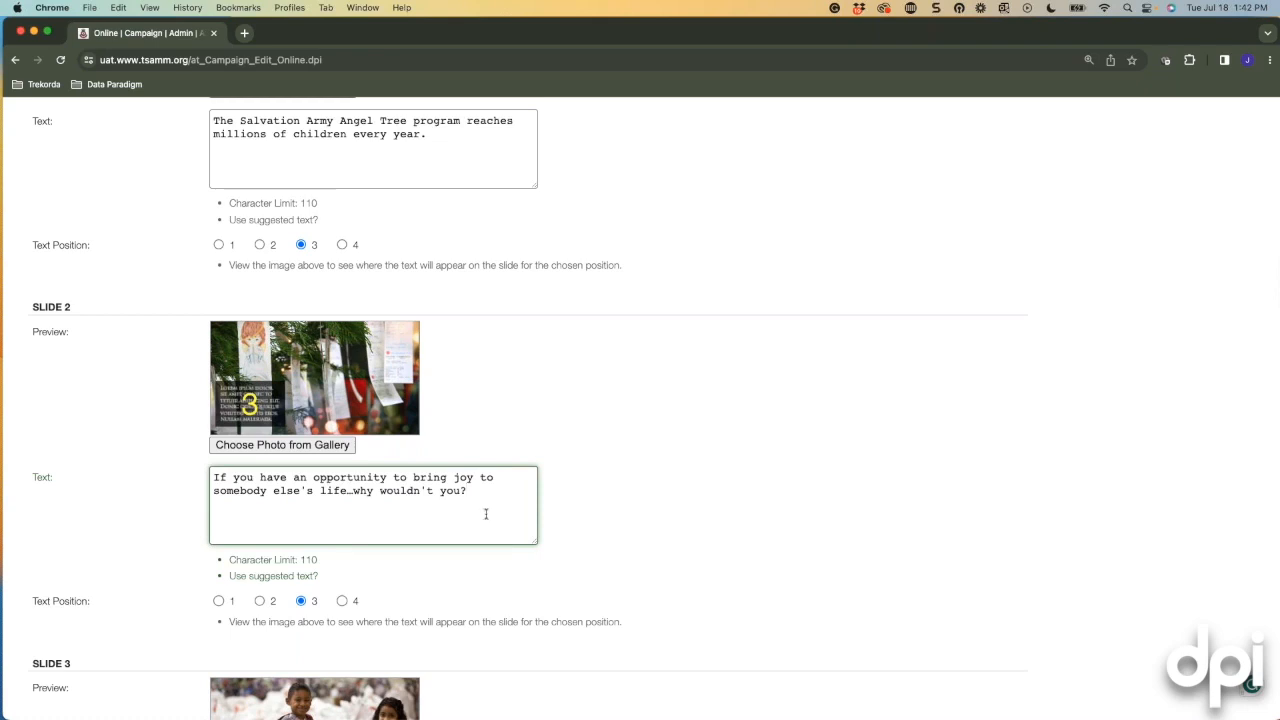
pyautogui.scroll(-2, 712, 517)
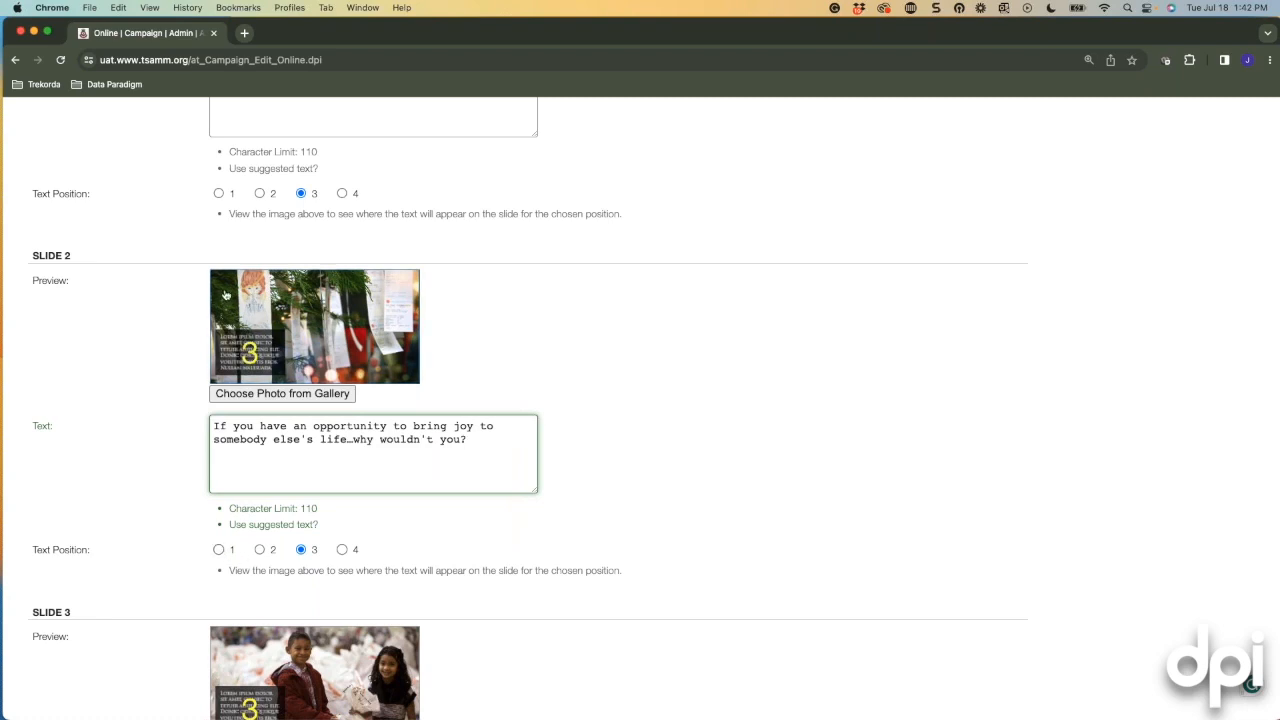
# Preview Slide 2's text positions 1-3, then settle on position 4 at lower right.
pyautogui.click(220, 552)
pyautogui.click(264, 550)
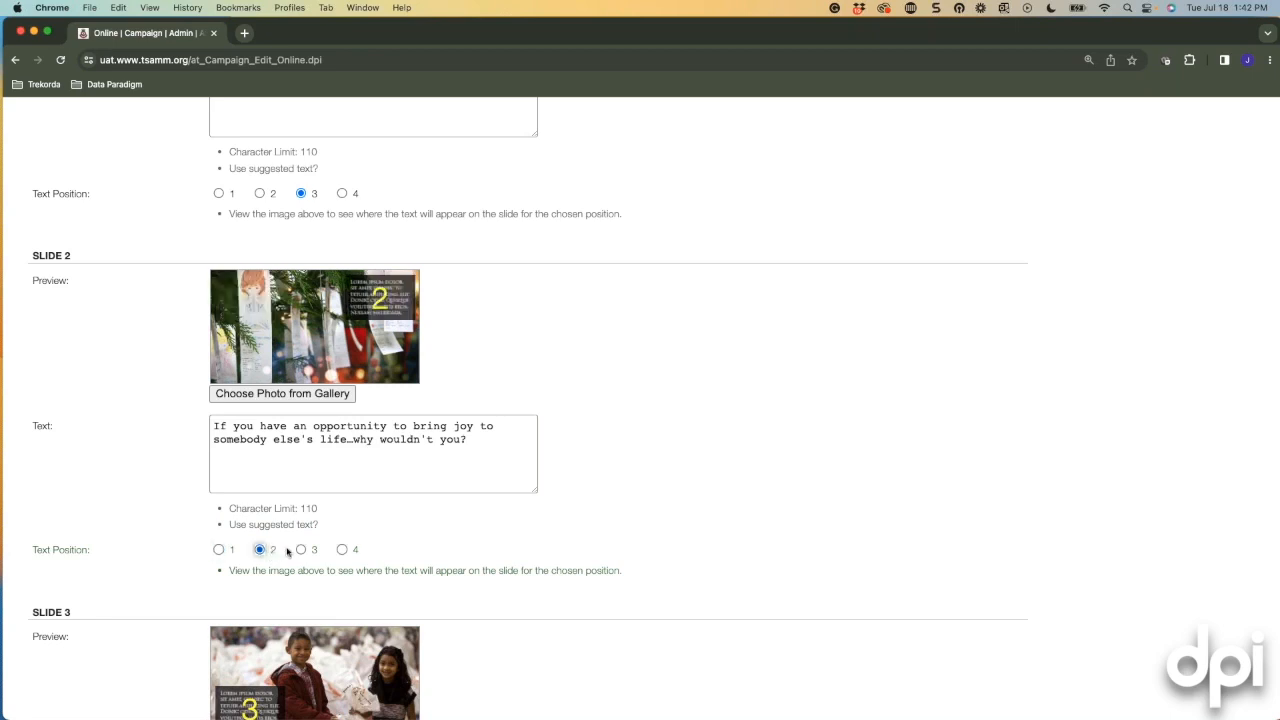
pyautogui.click(301, 550)
pyautogui.click(343, 550)
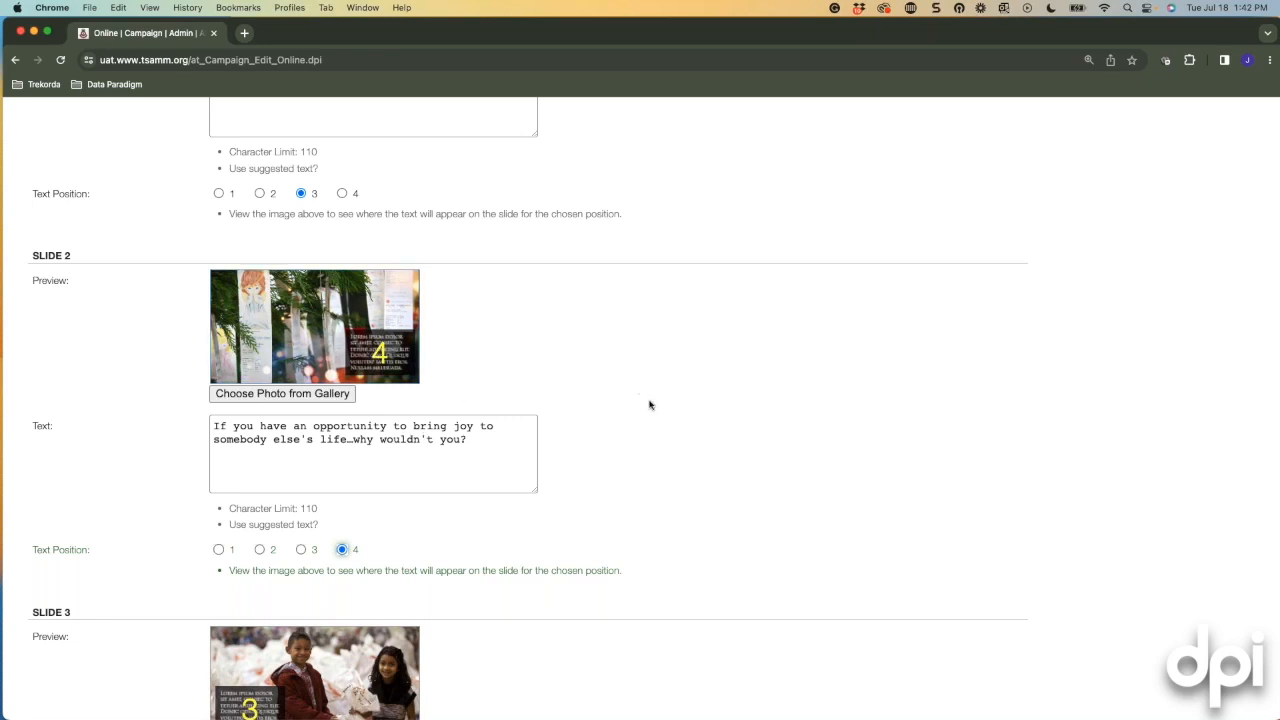
pyautogui.scroll(-1, 653, 401)
pyautogui.scroll(-2, 655, 400)
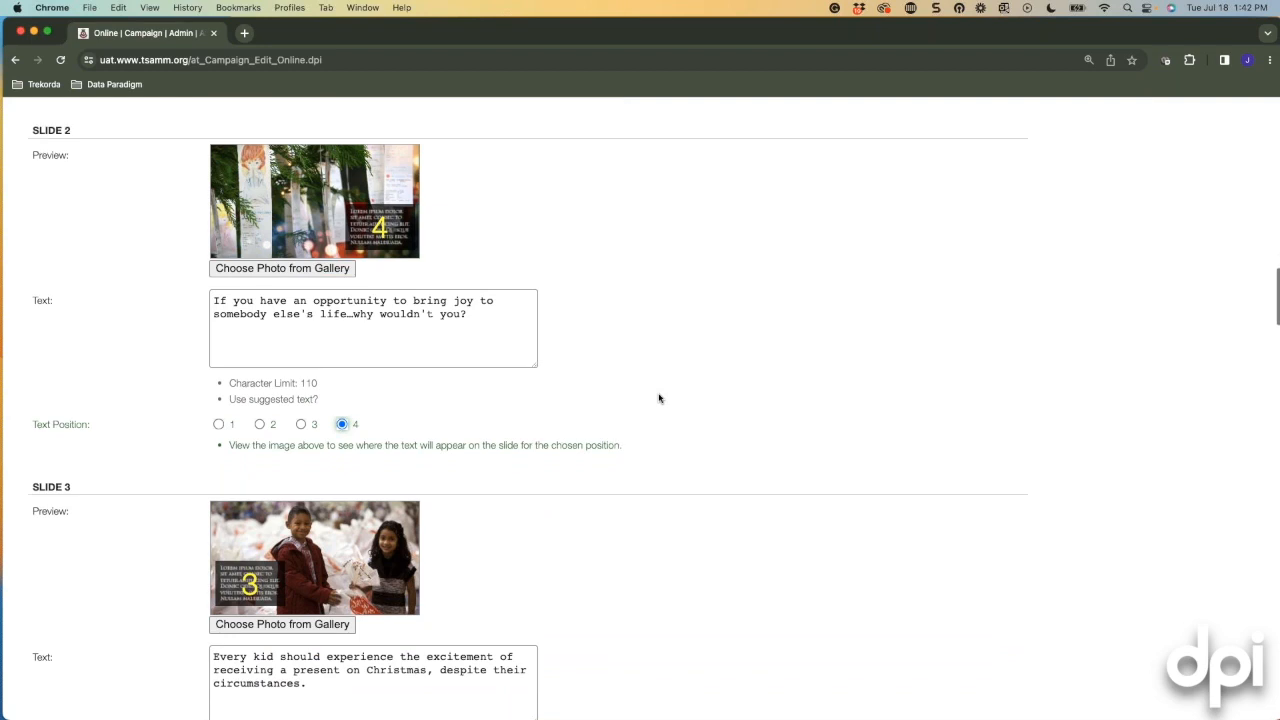
pyautogui.scroll(2, 658, 398)
pyautogui.scroll(5, 658, 398)
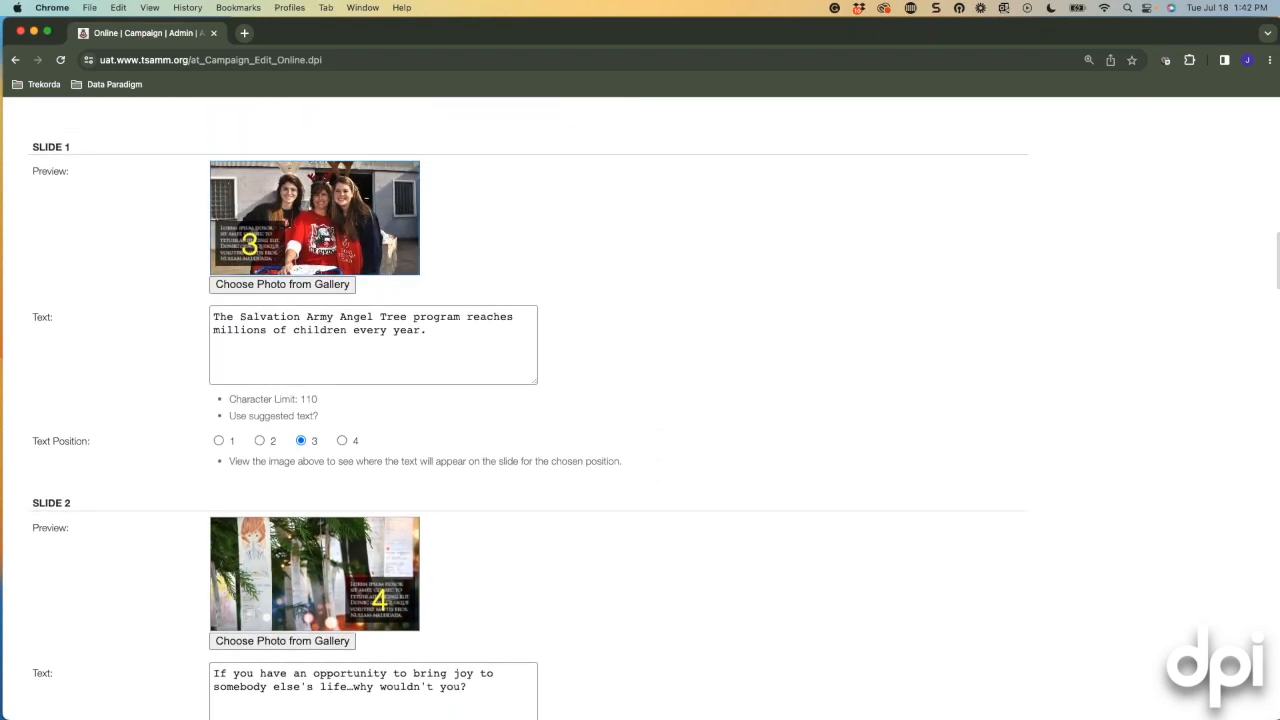
pyautogui.scroll(-12, 165, 328)
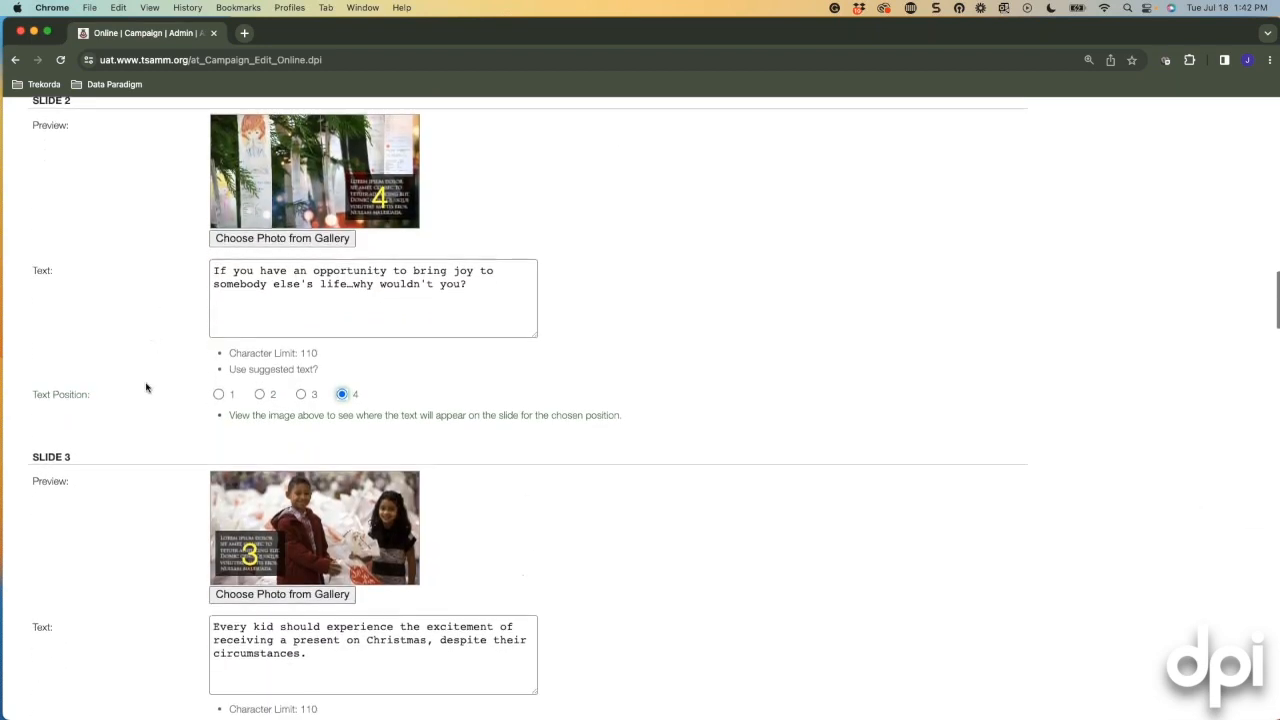
pyautogui.scroll(-6, 147, 387)
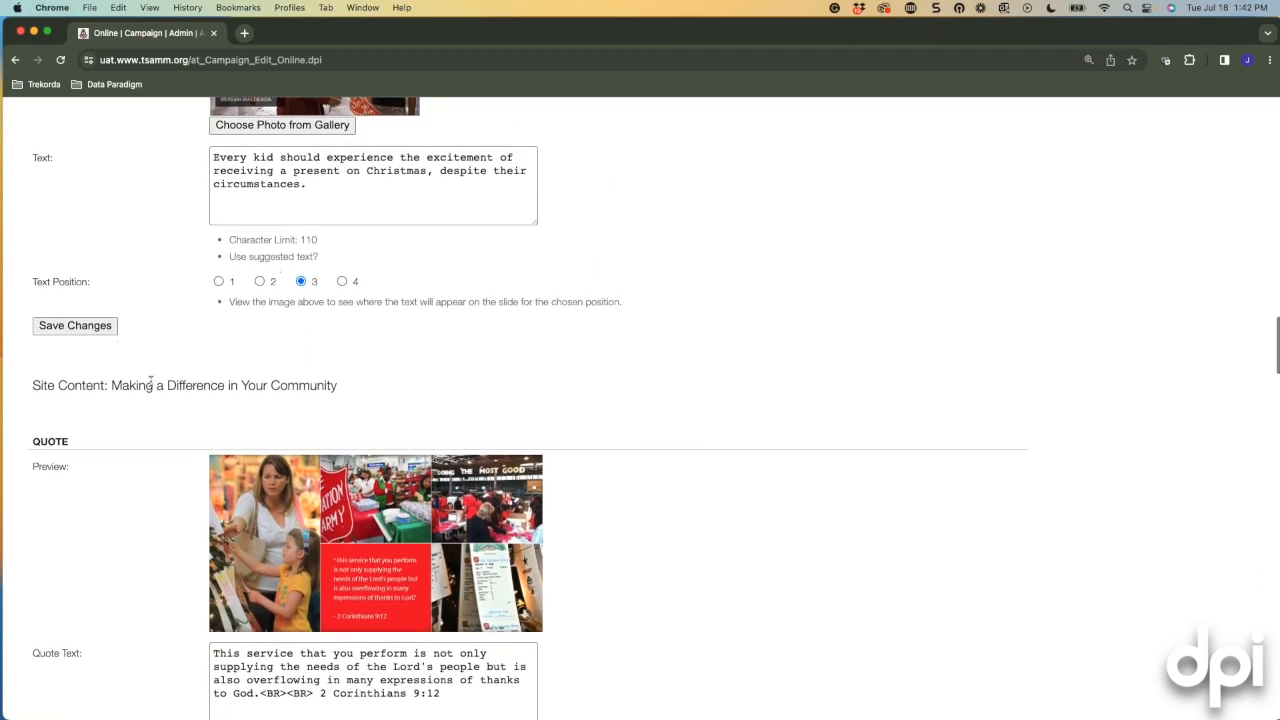
pyautogui.scroll(-2, 138, 390)
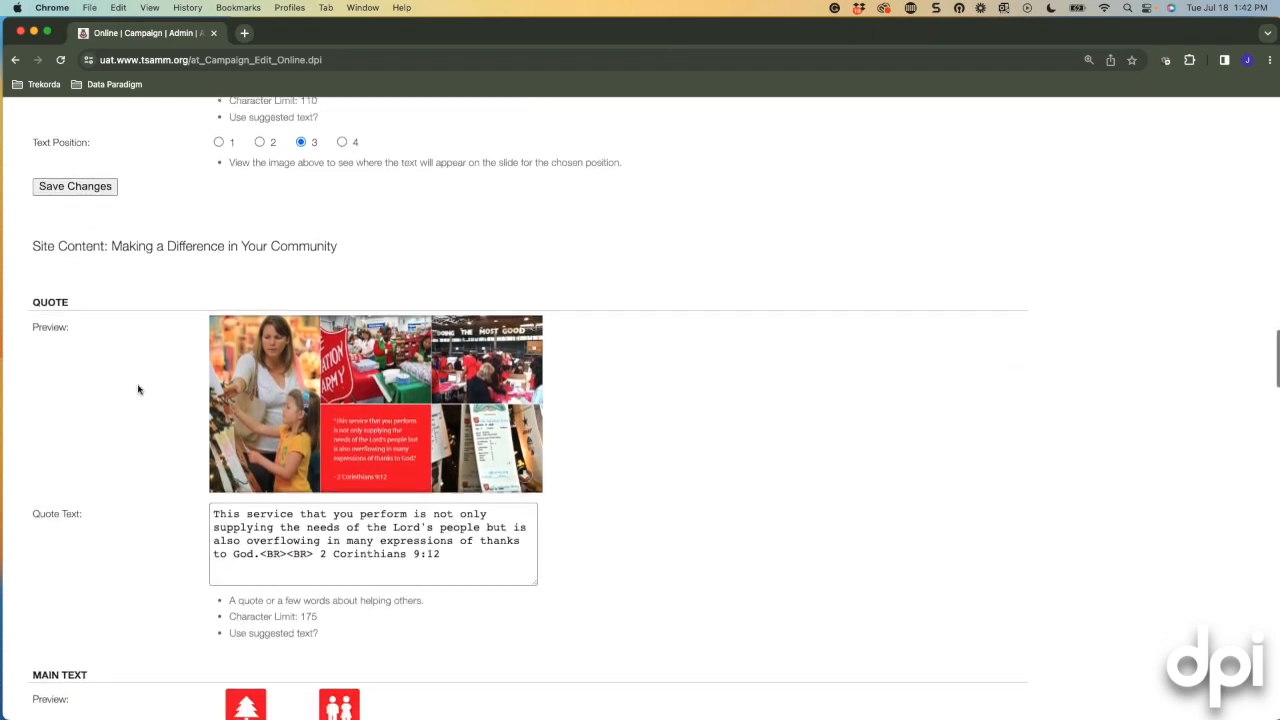
pyautogui.scroll(-1, 138, 390)
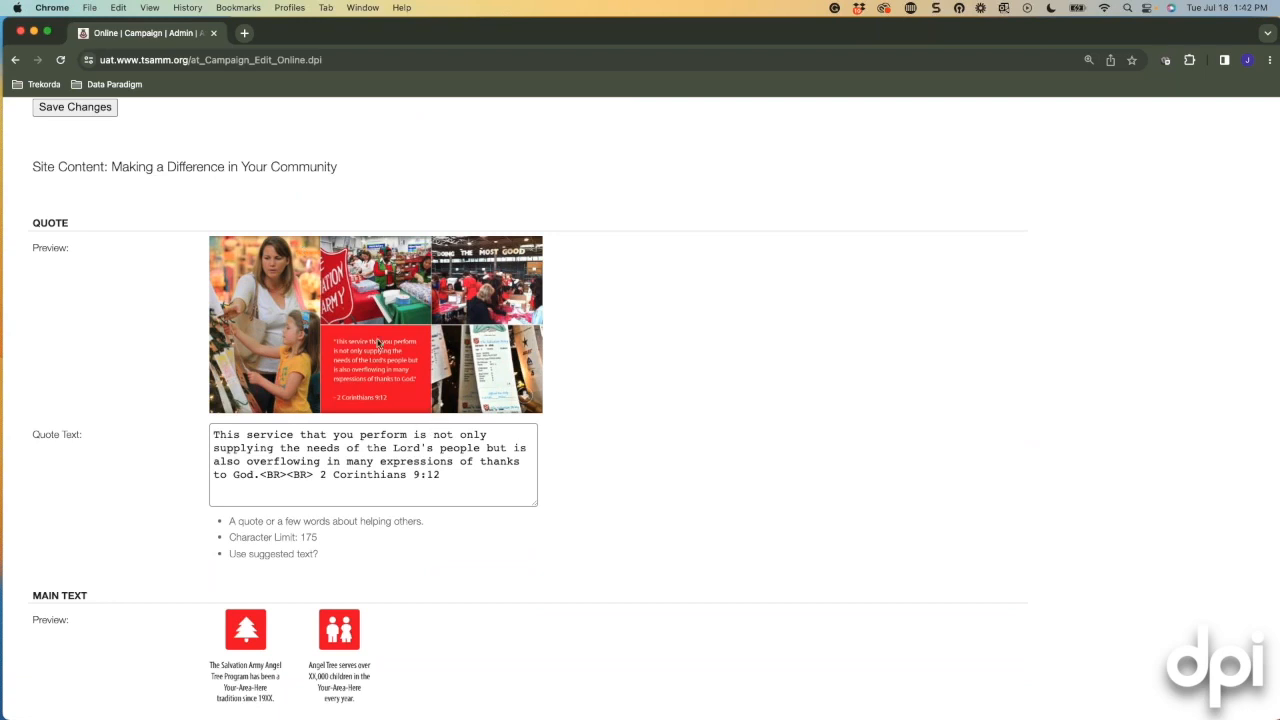
pyautogui.scroll(-4, 90, 327)
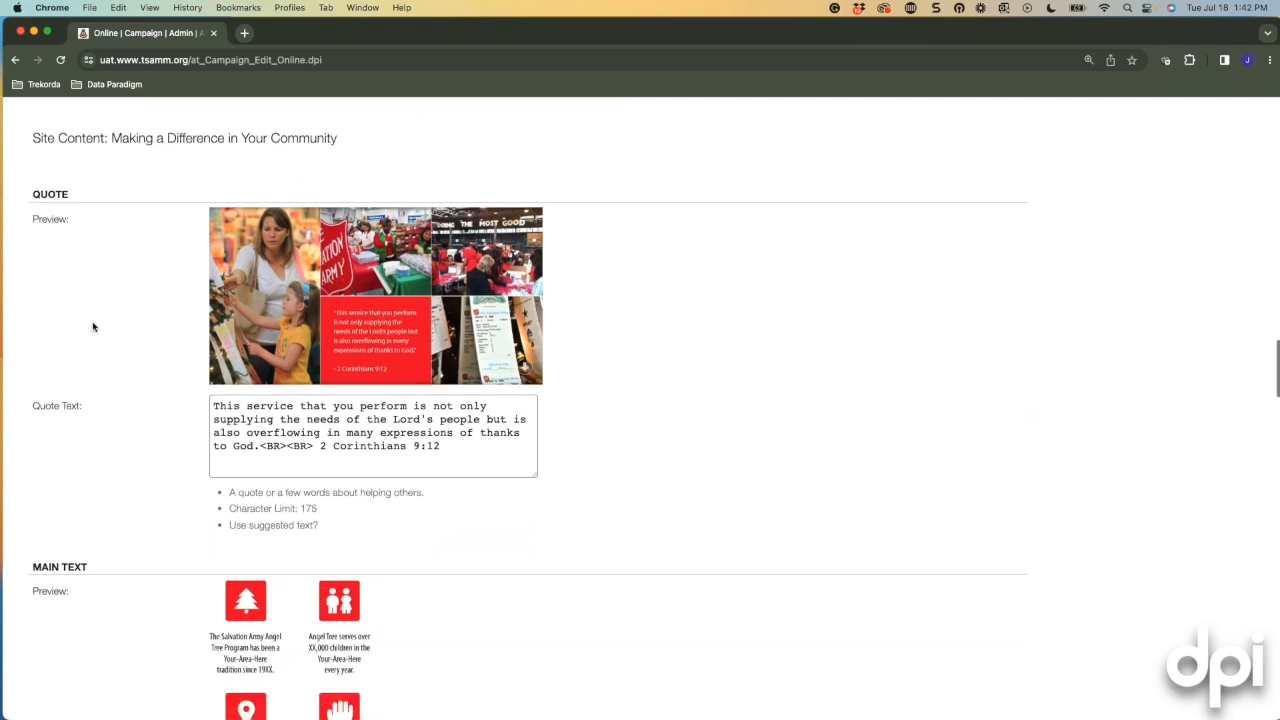
pyautogui.scroll(-7, 93, 327)
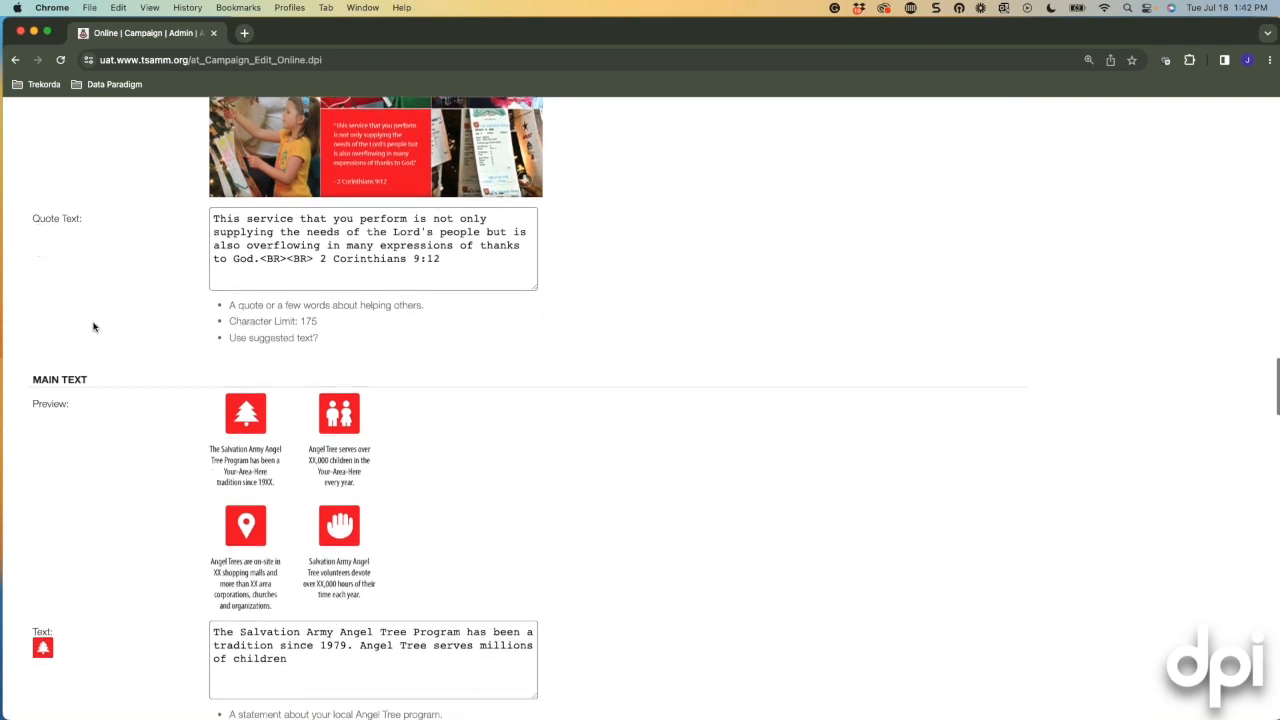
pyautogui.scroll(-2, 117, 340)
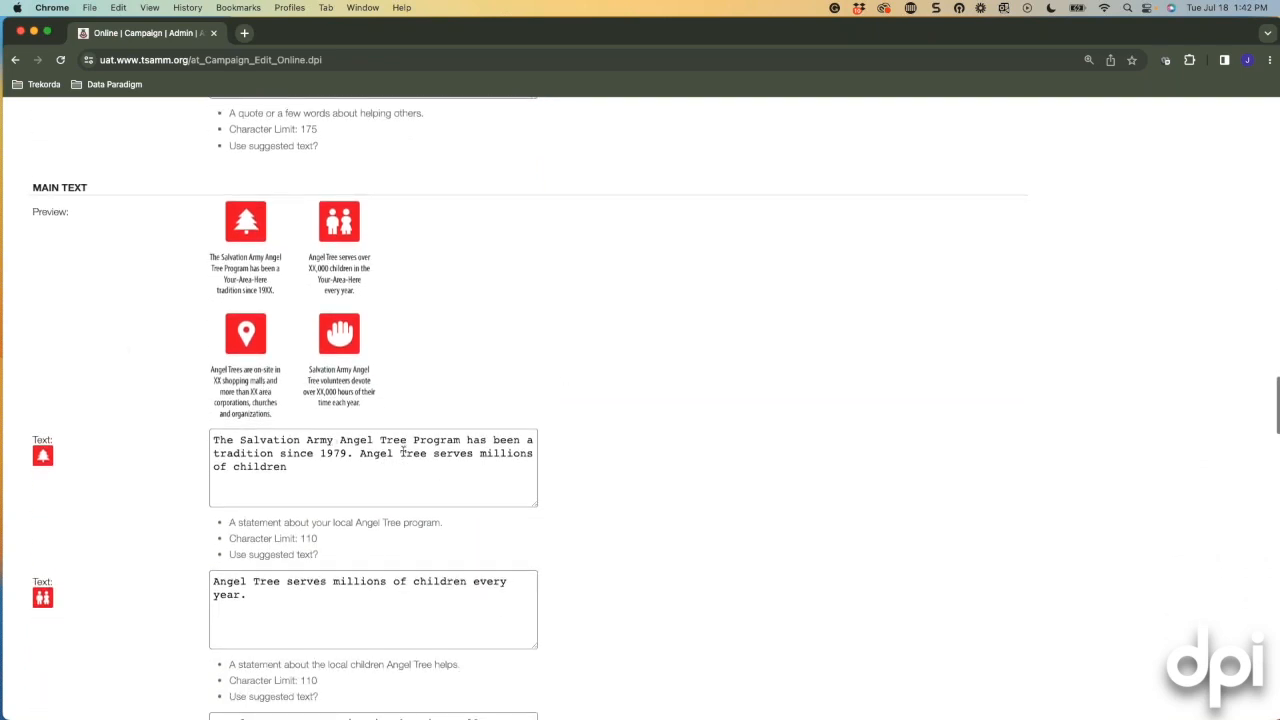
pyautogui.scroll(1, 474, 366)
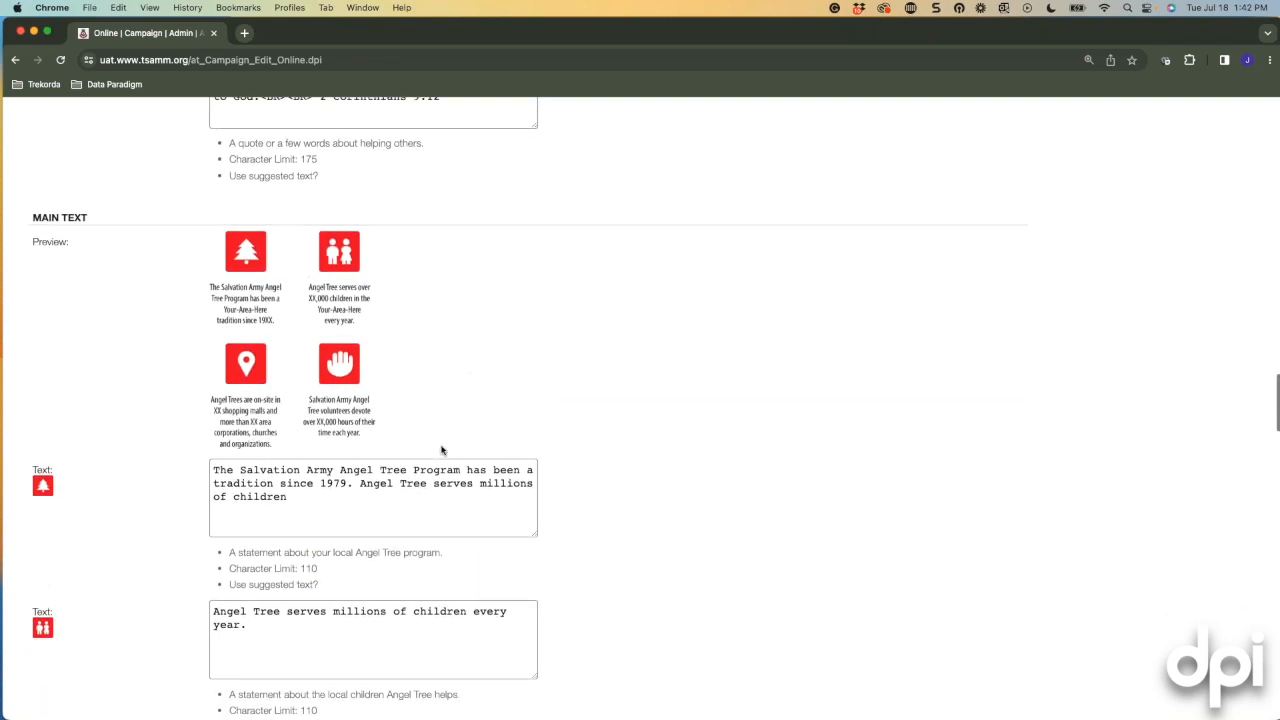
pyautogui.scroll(-5, 443, 432)
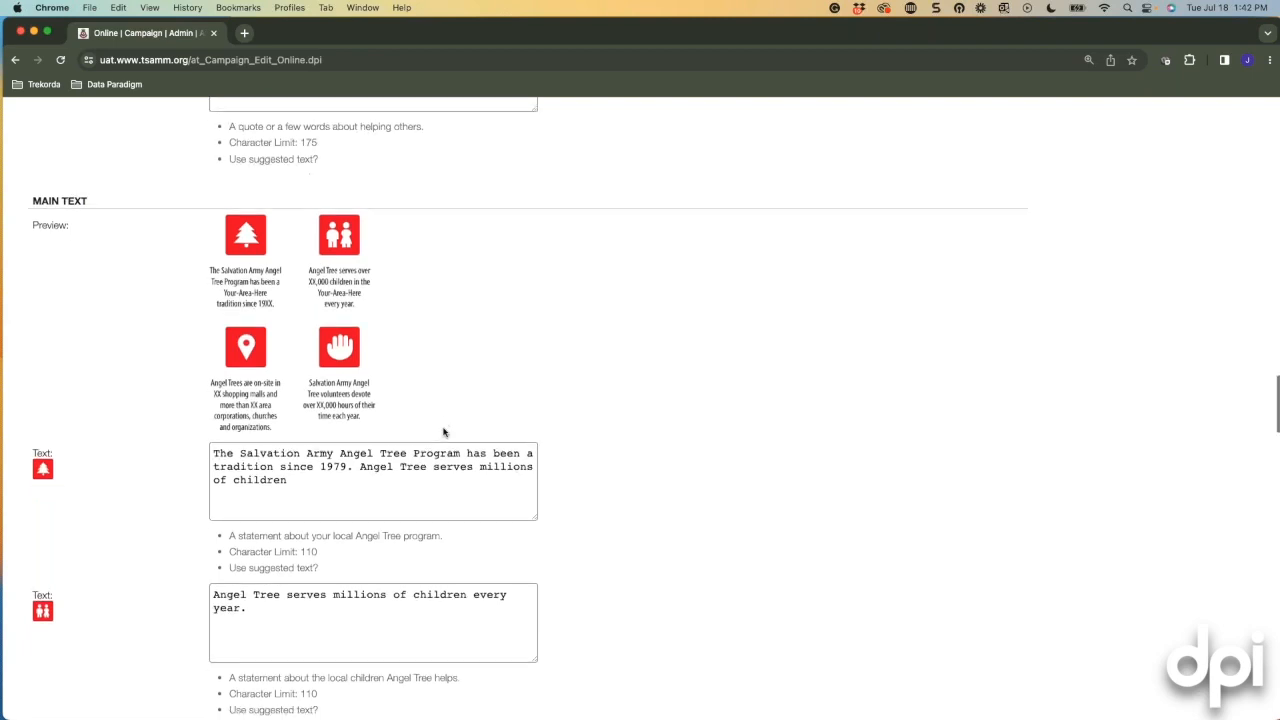
pyautogui.scroll(-15, 418, 460)
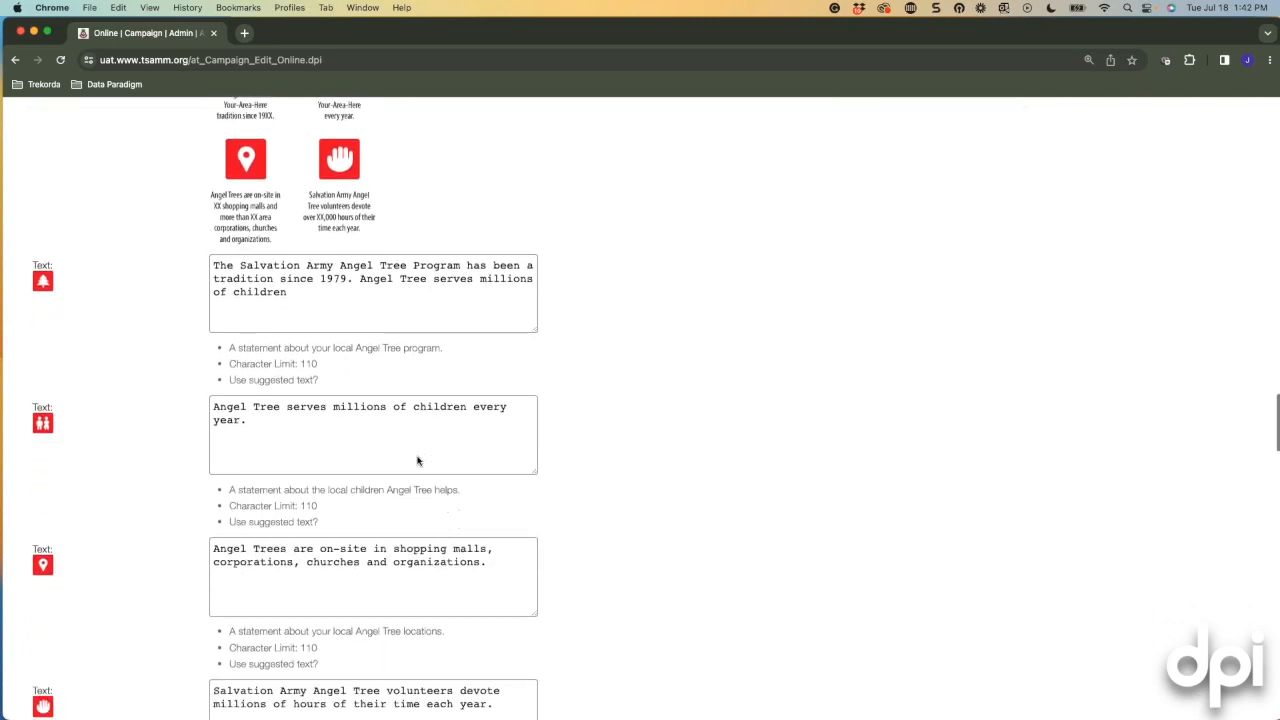
pyautogui.scroll(-4, 660, 424)
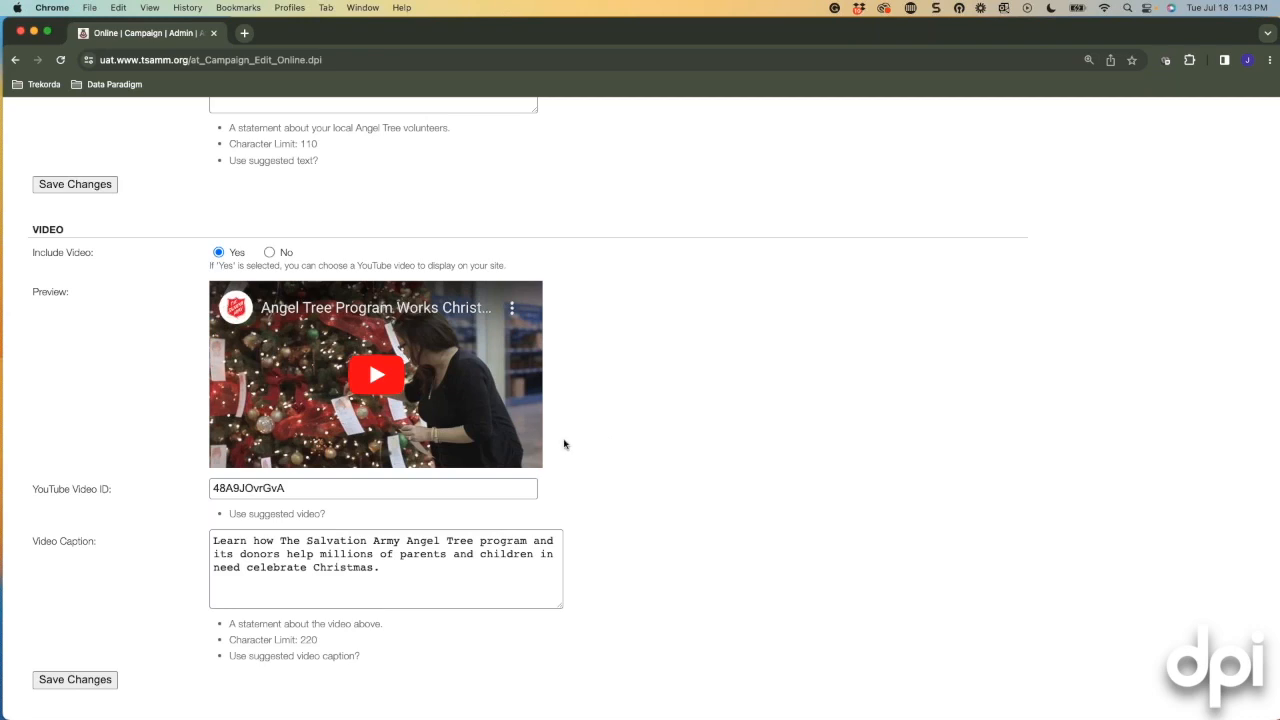
pyautogui.scroll(-3, 637, 473)
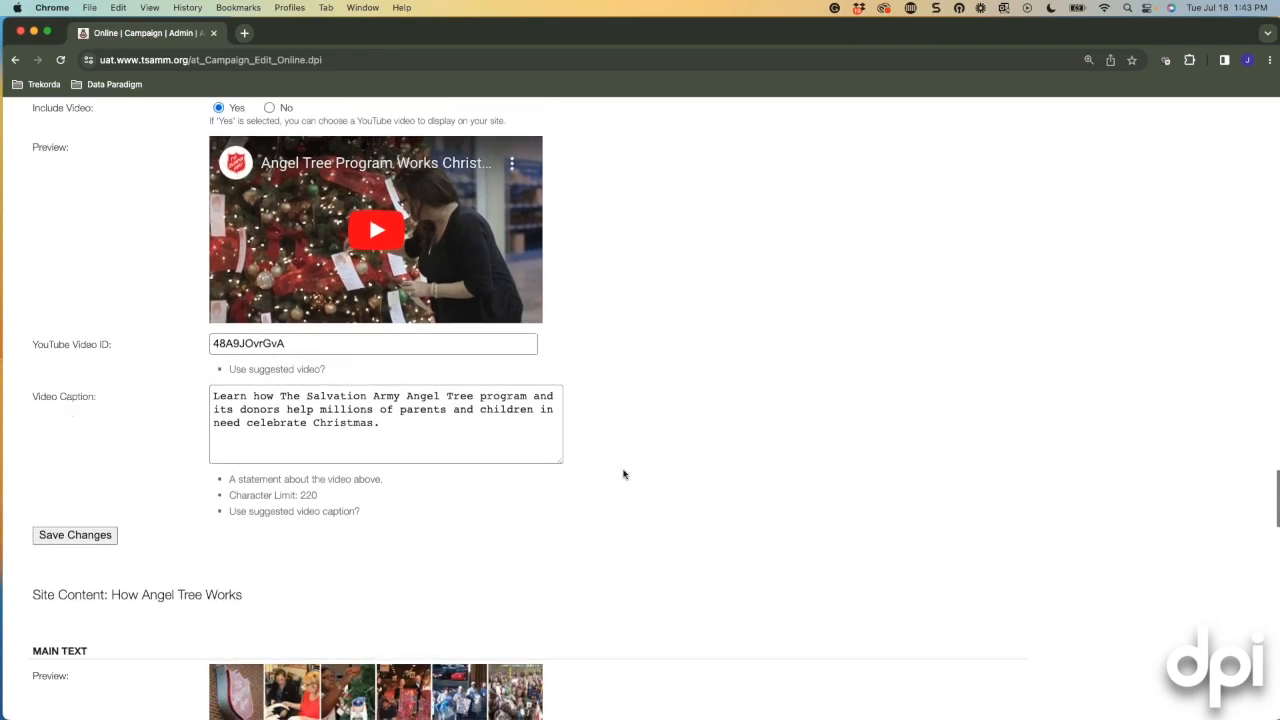
pyautogui.scroll(-3, 615, 482)
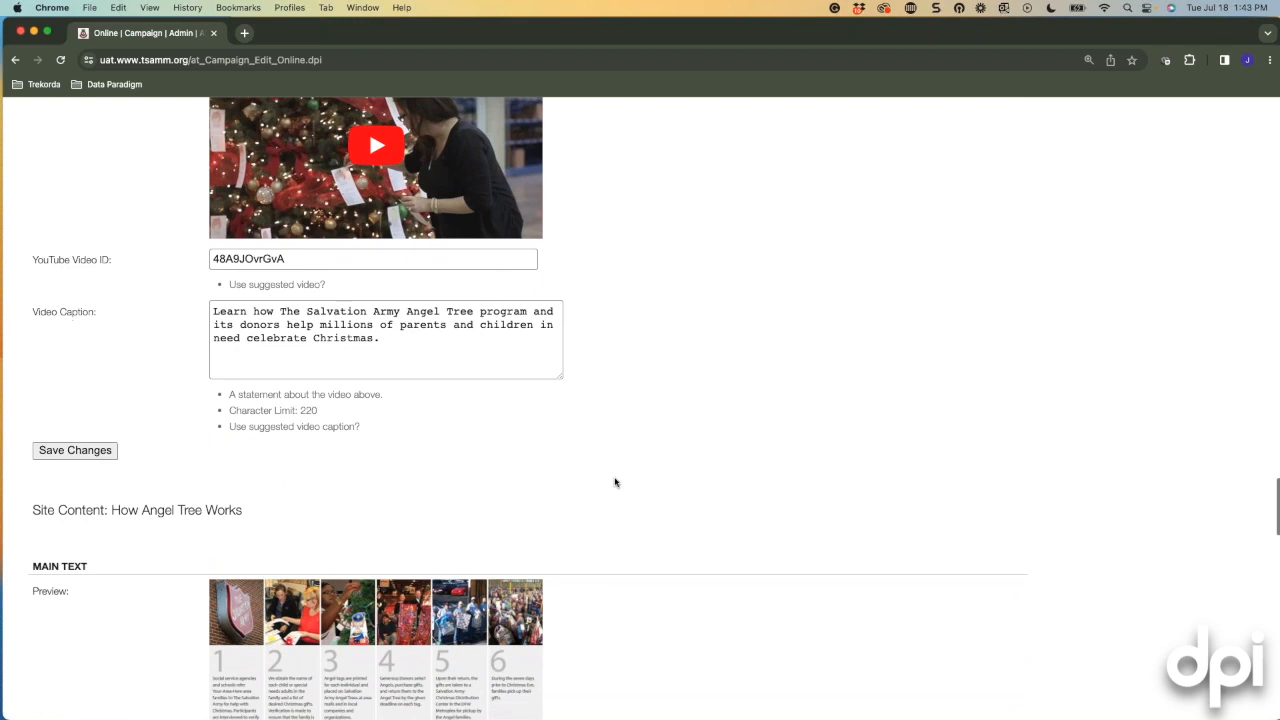
pyautogui.scroll(-4, 615, 482)
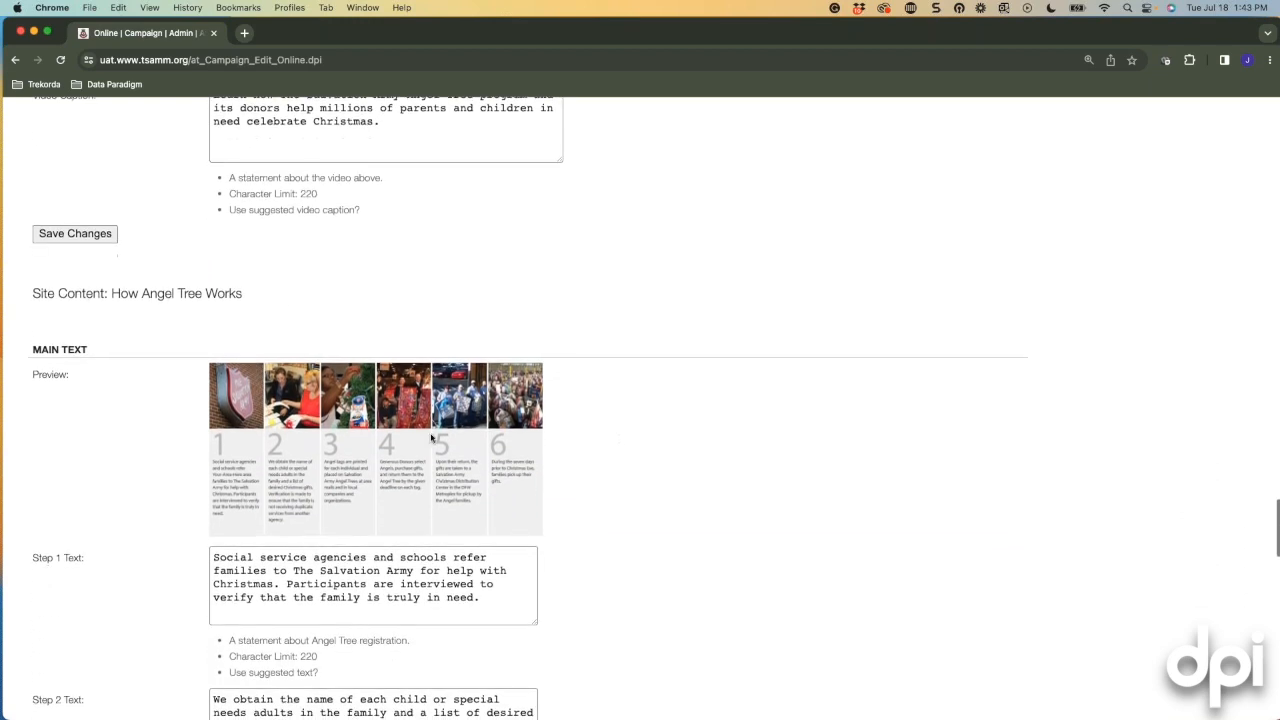
pyautogui.scroll(-2, 101, 424)
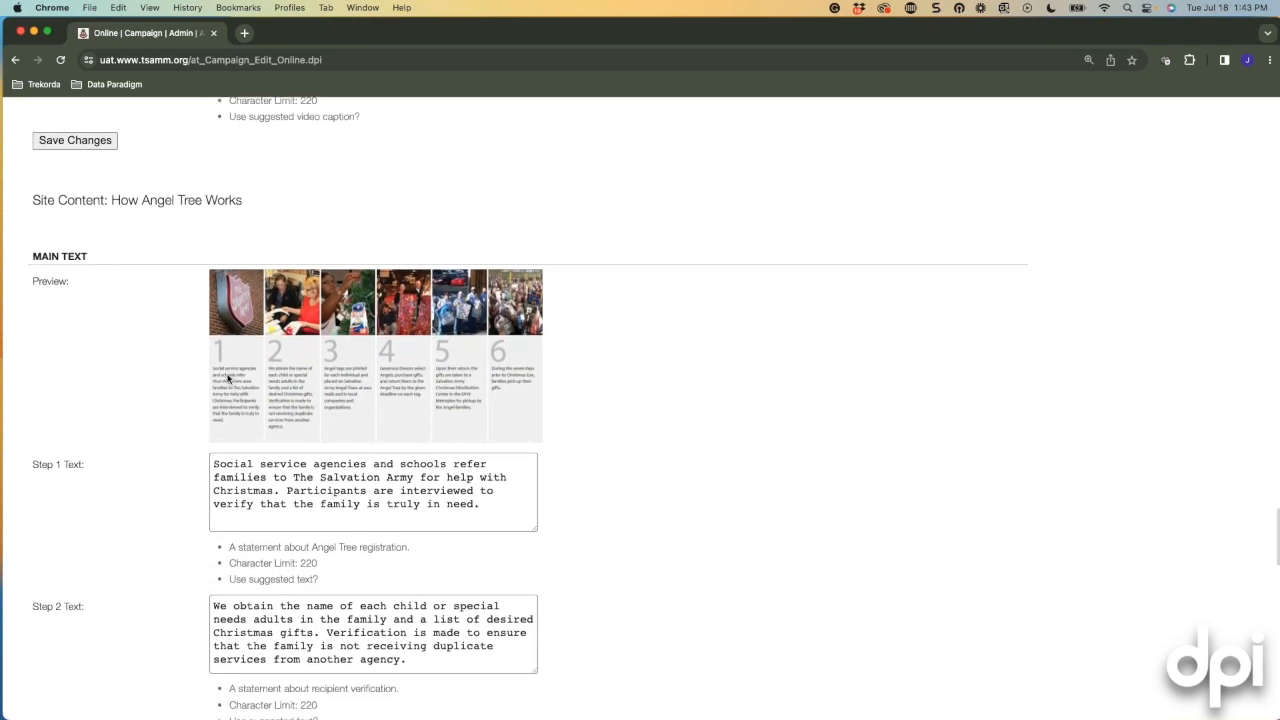
pyautogui.scroll(-2, 171, 423)
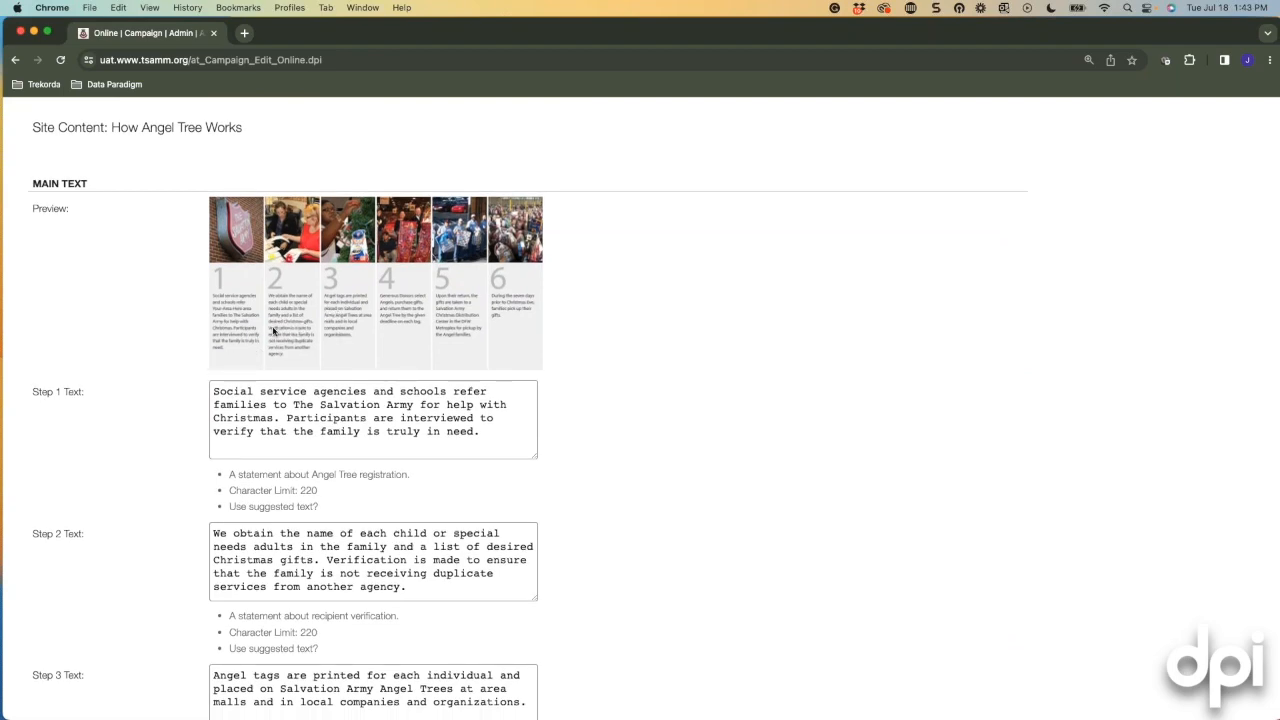
pyautogui.scroll(-3, 781, 424)
pyautogui.scroll(-15, 781, 424)
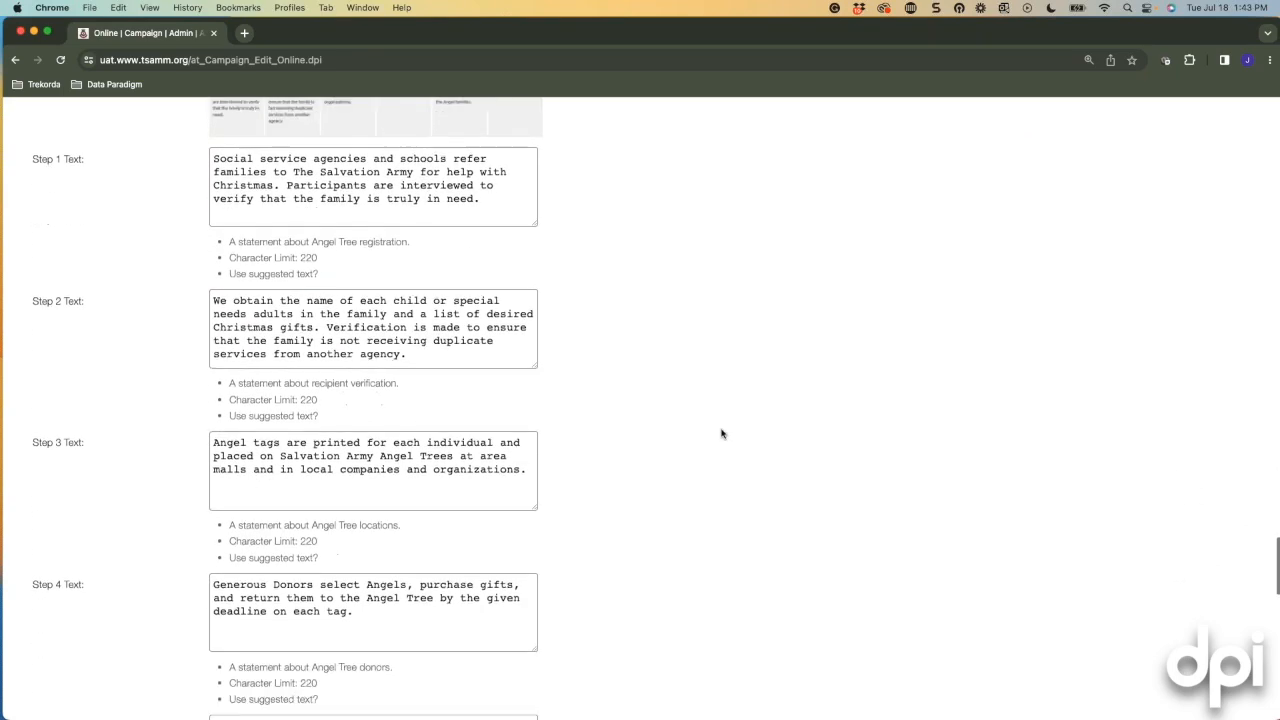
pyautogui.scroll(-5, 717, 431)
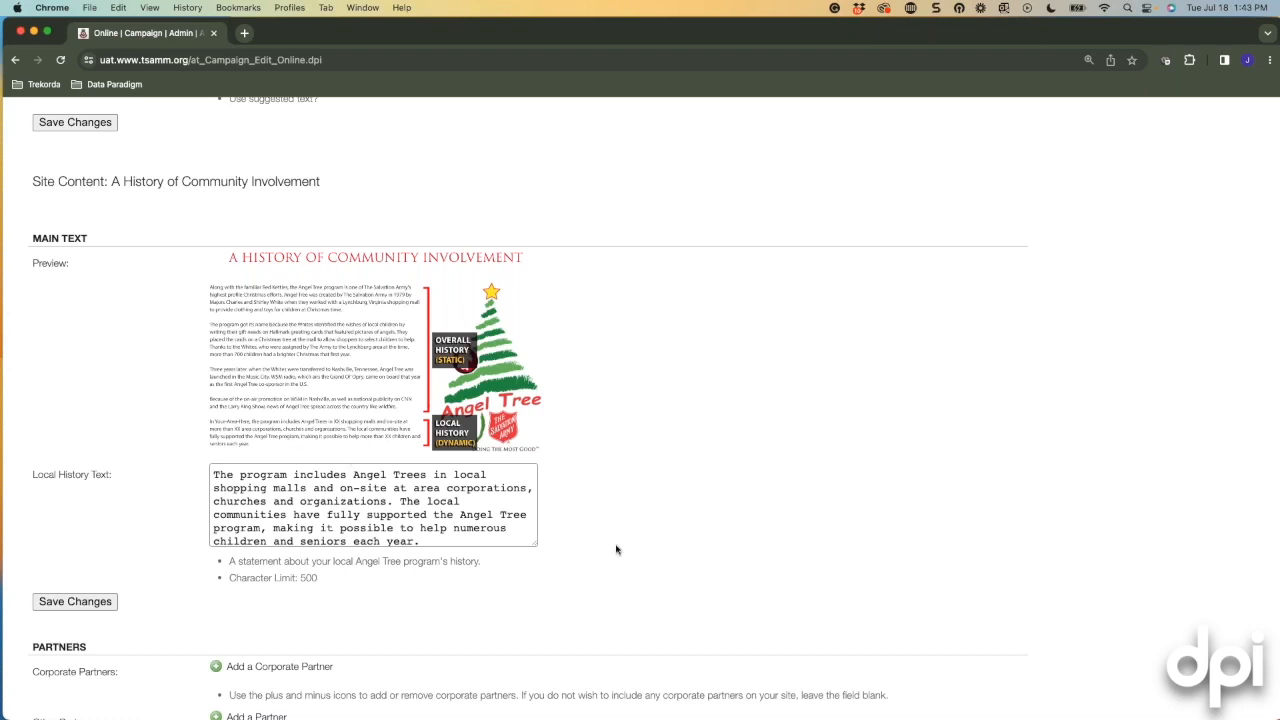
pyautogui.scroll(-1, 616, 549)
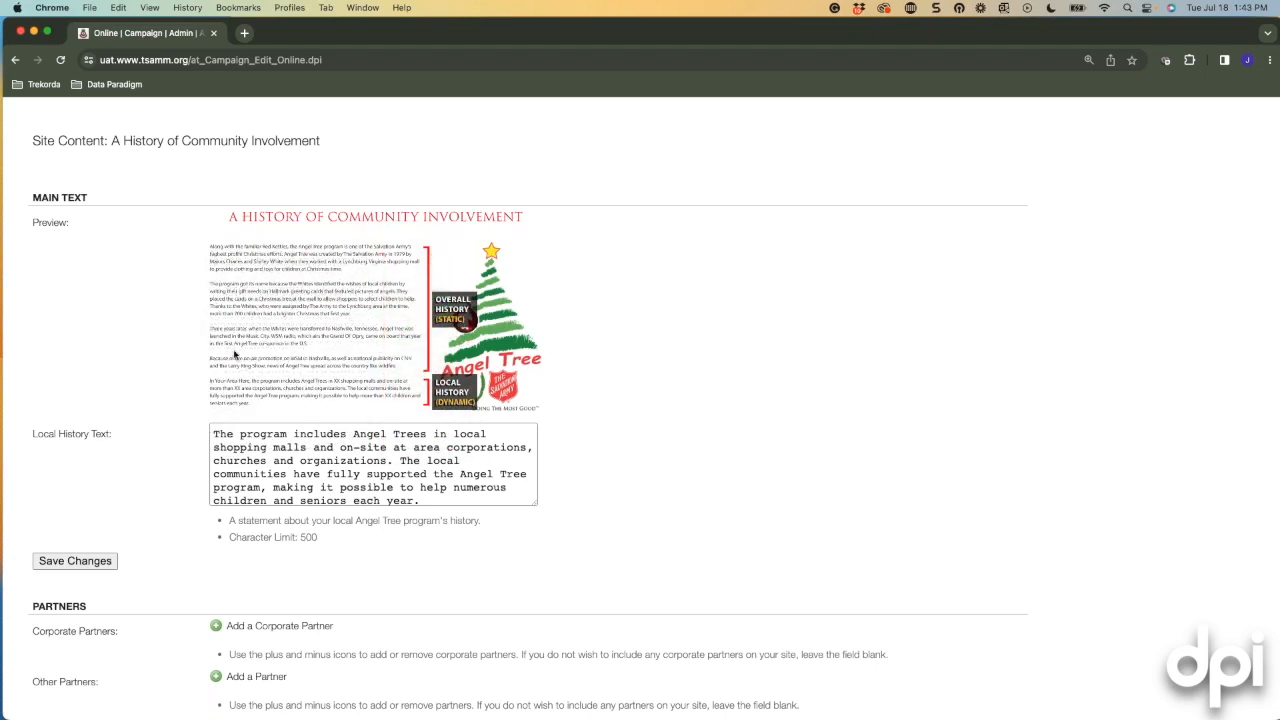
pyautogui.scroll(-1, 236, 362)
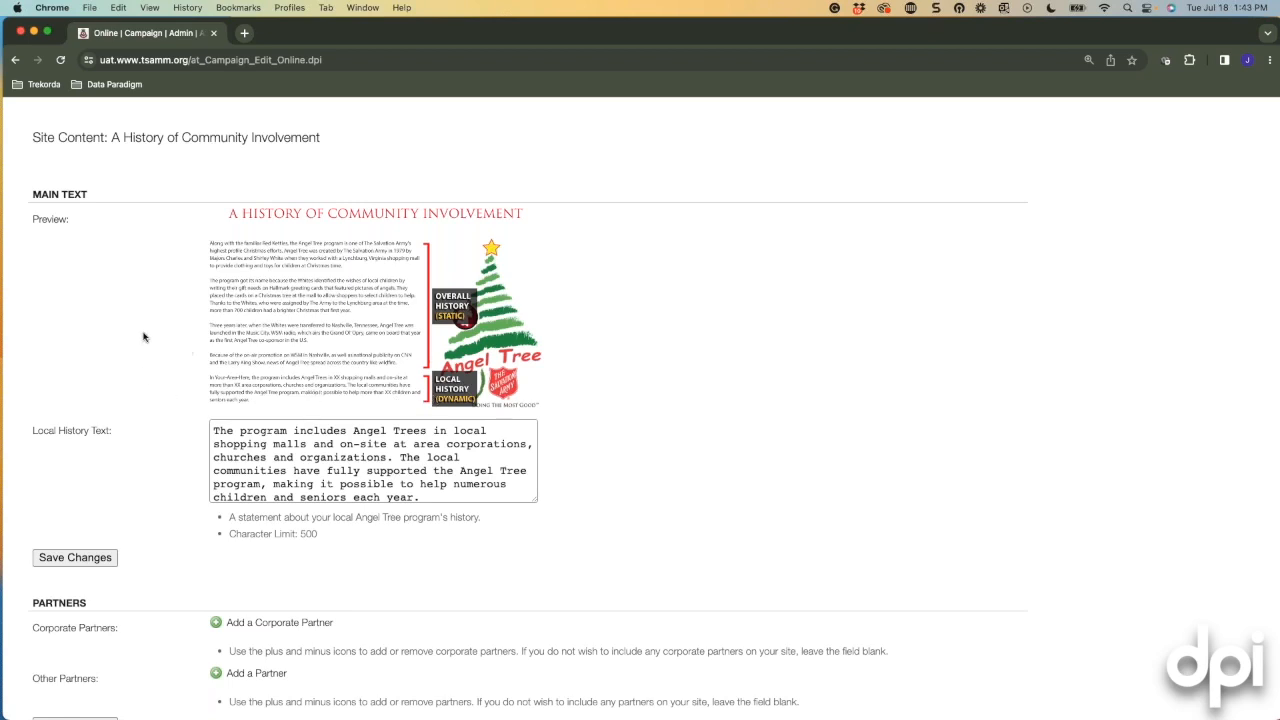
pyautogui.scroll(-5, 143, 337)
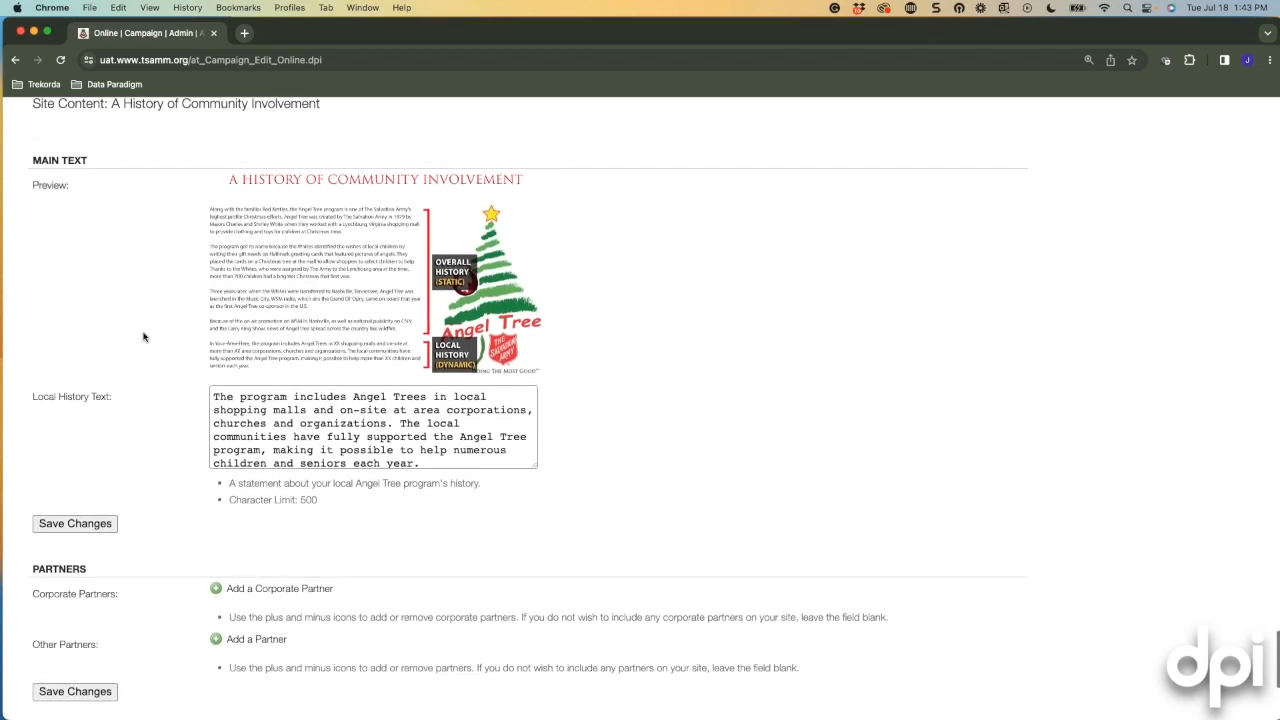
pyautogui.scroll(-7, 180, 545)
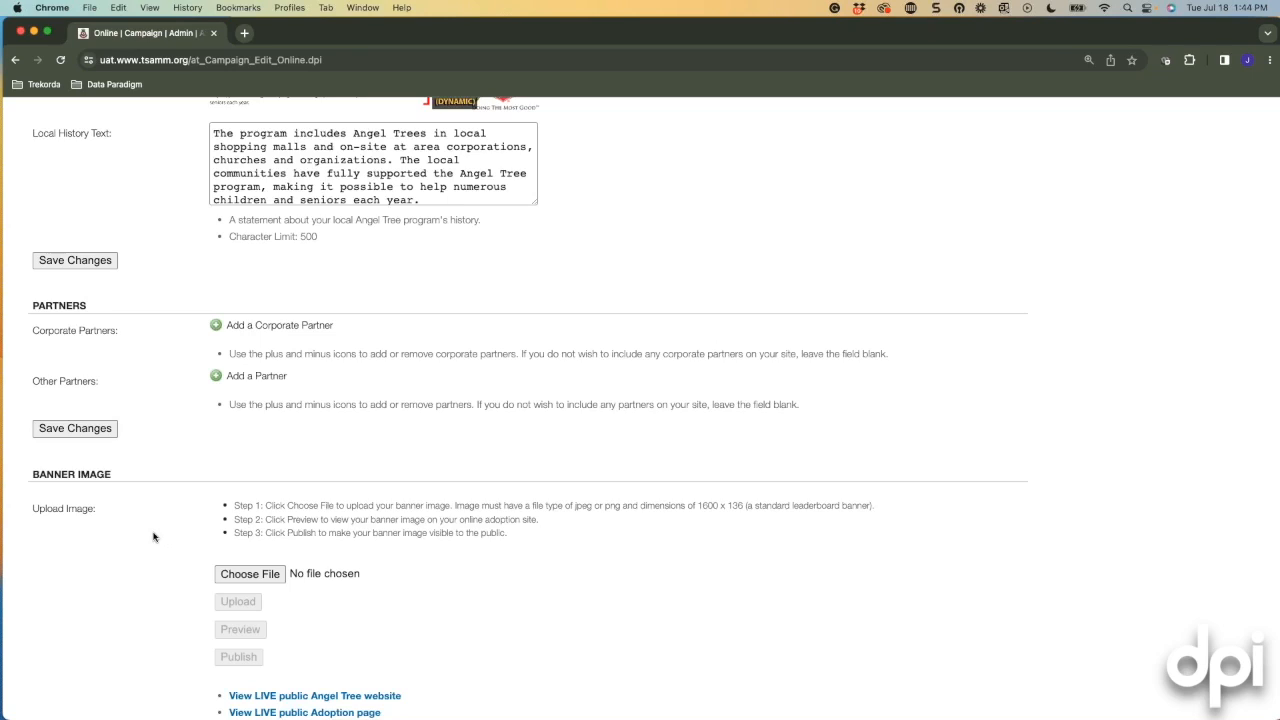
pyautogui.scroll(-1, 200, 550)
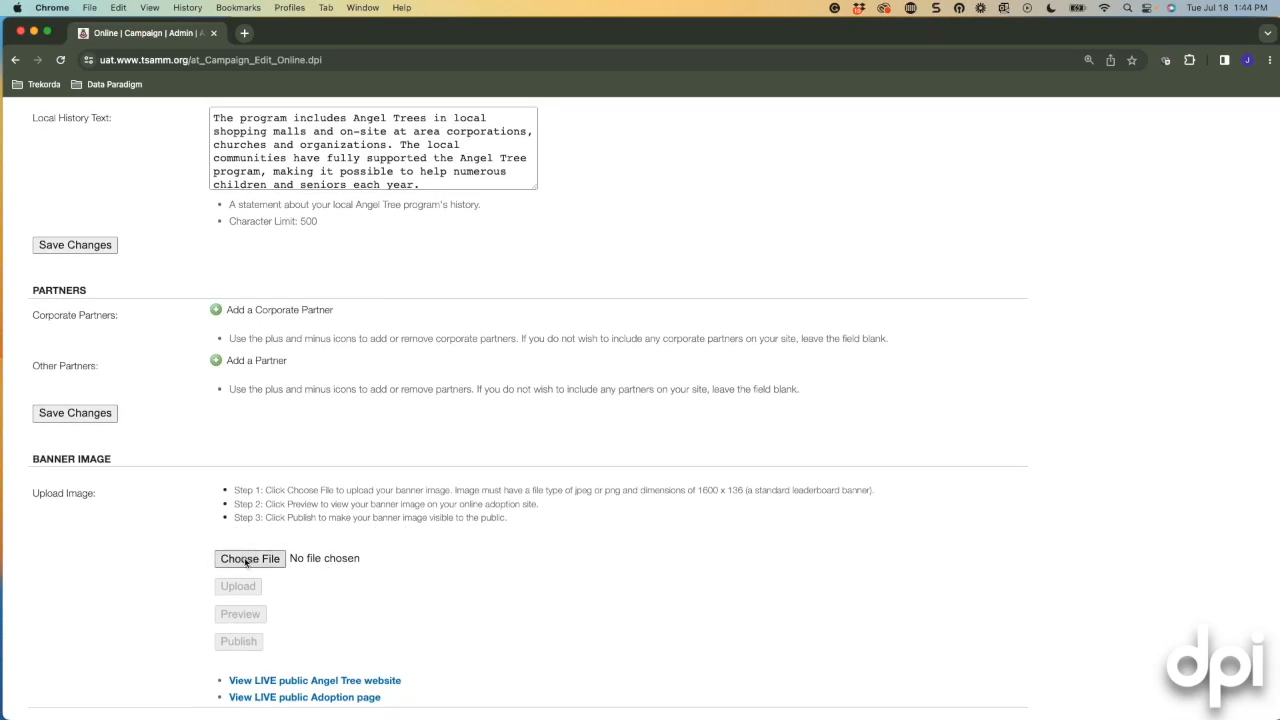
pyautogui.scroll(-1, 180, 551)
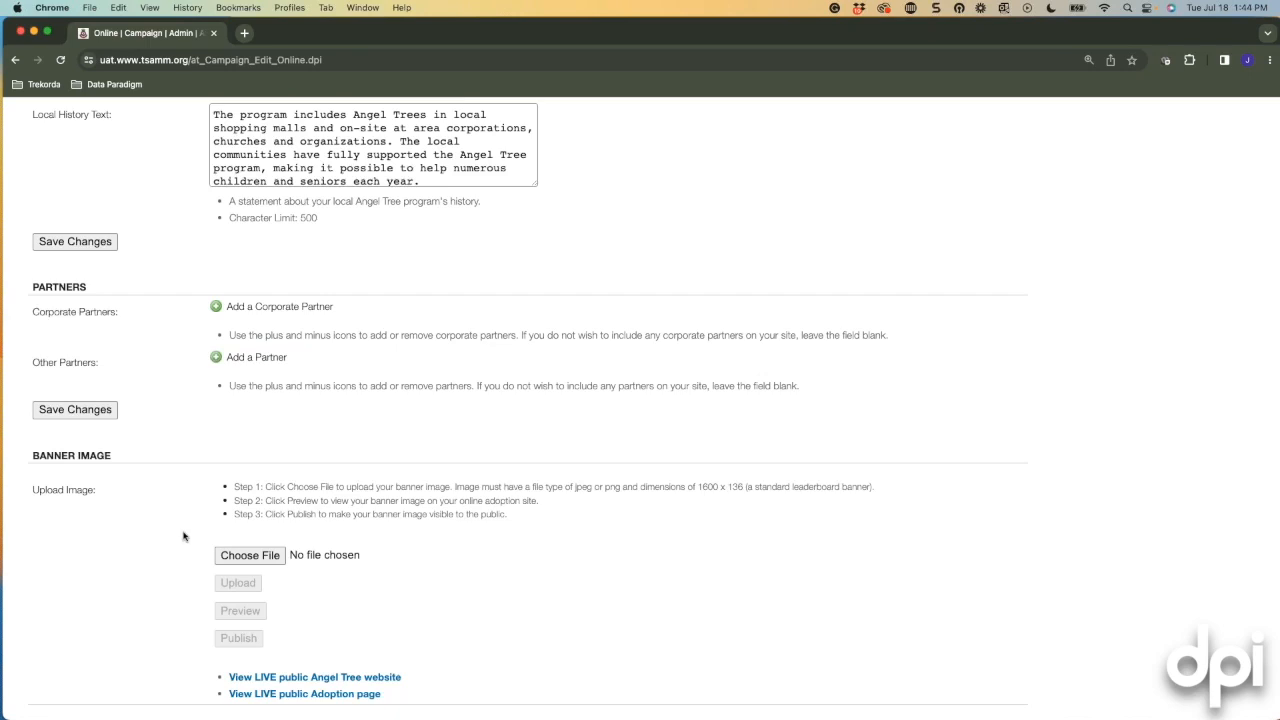
pyautogui.scroll(-2, 452, 577)
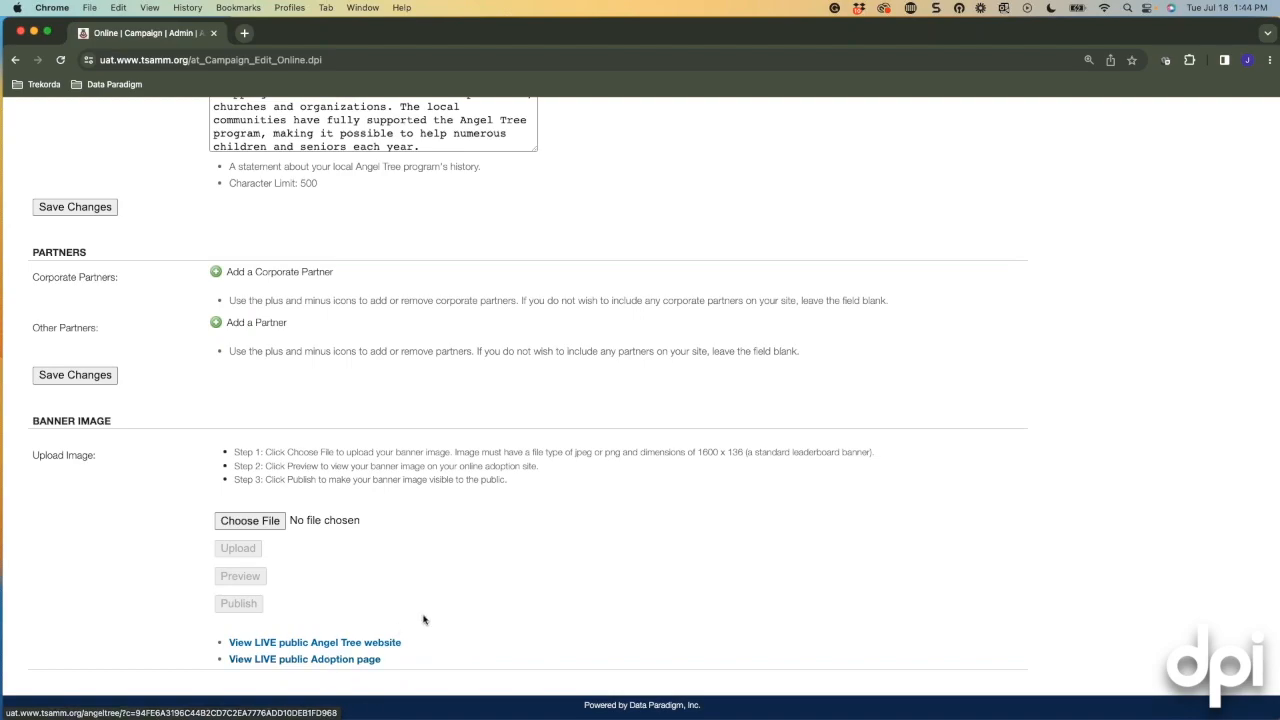
pyautogui.scroll(1, 423, 620)
pyautogui.scroll(15, 423, 620)
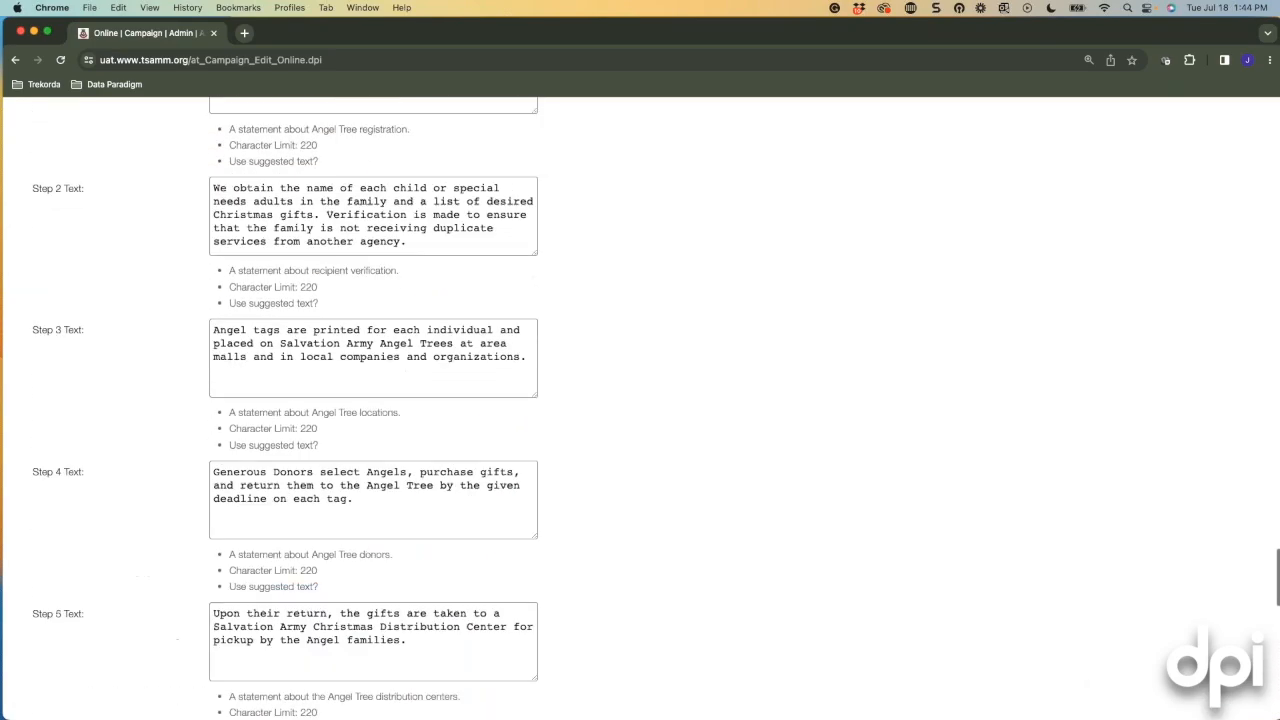
pyautogui.scroll(15, 427, 562)
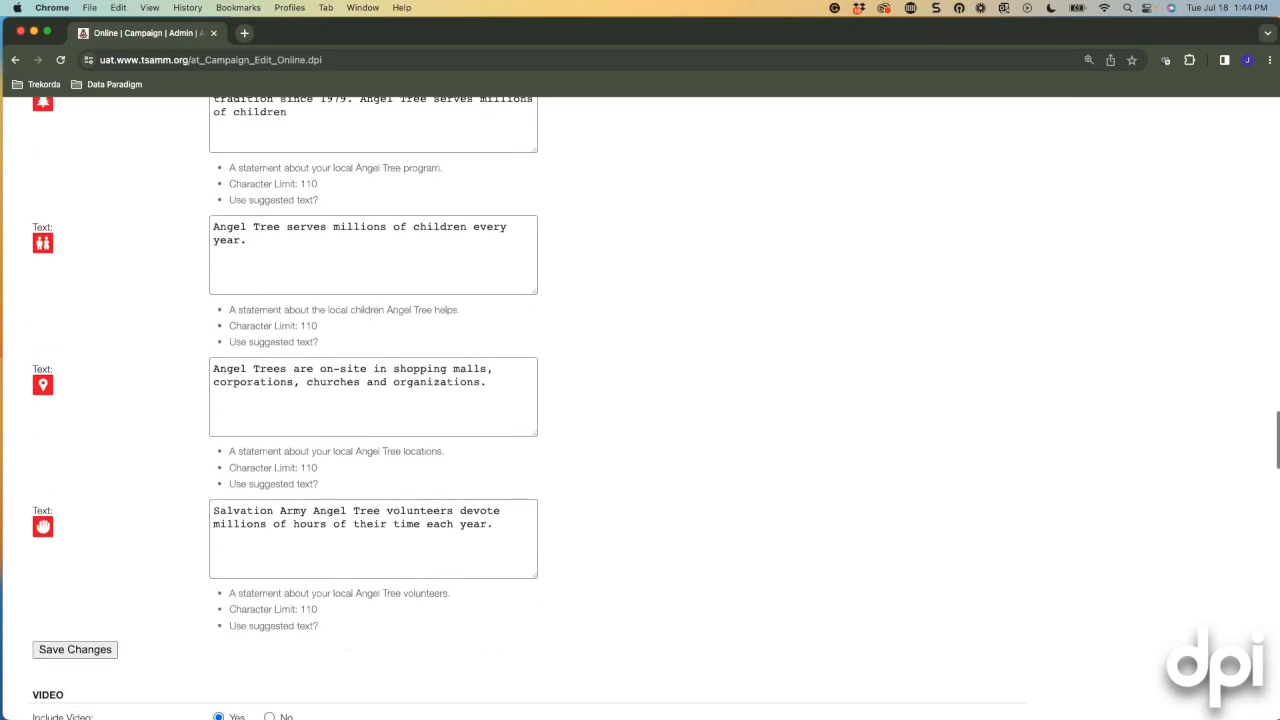
pyautogui.scroll(5, 529, 408)
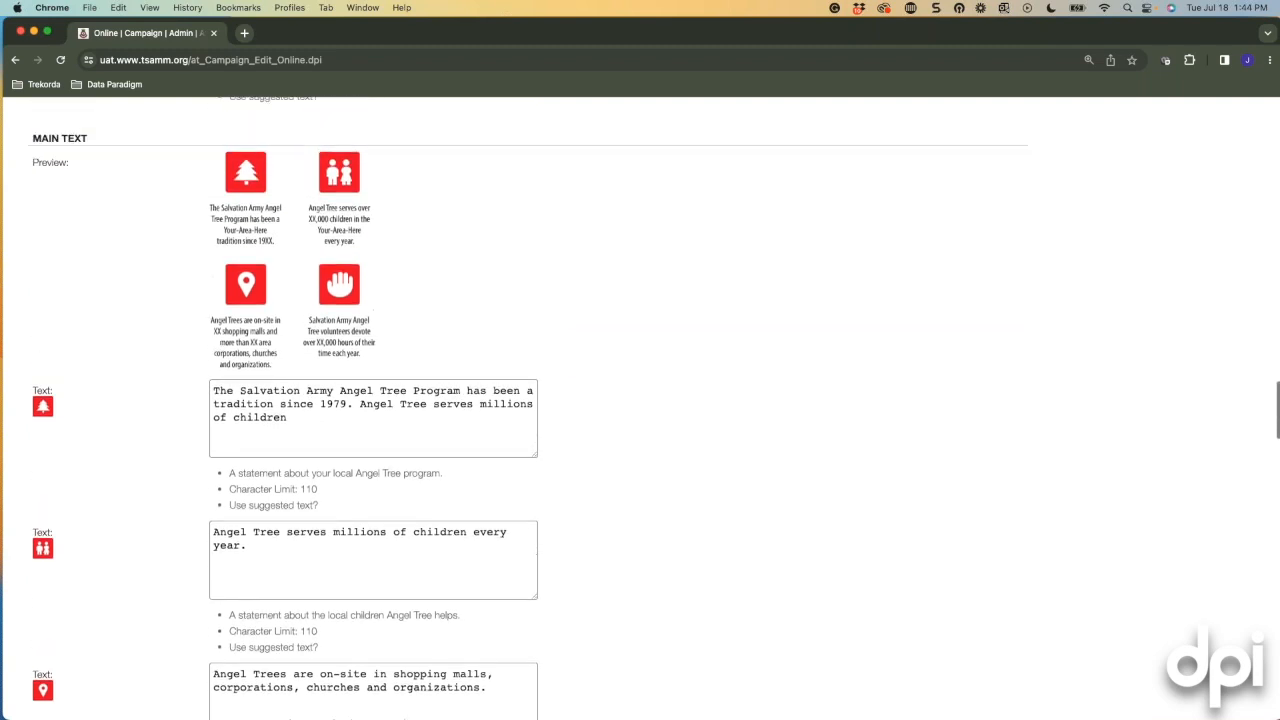
pyautogui.scroll(3, 424, 558)
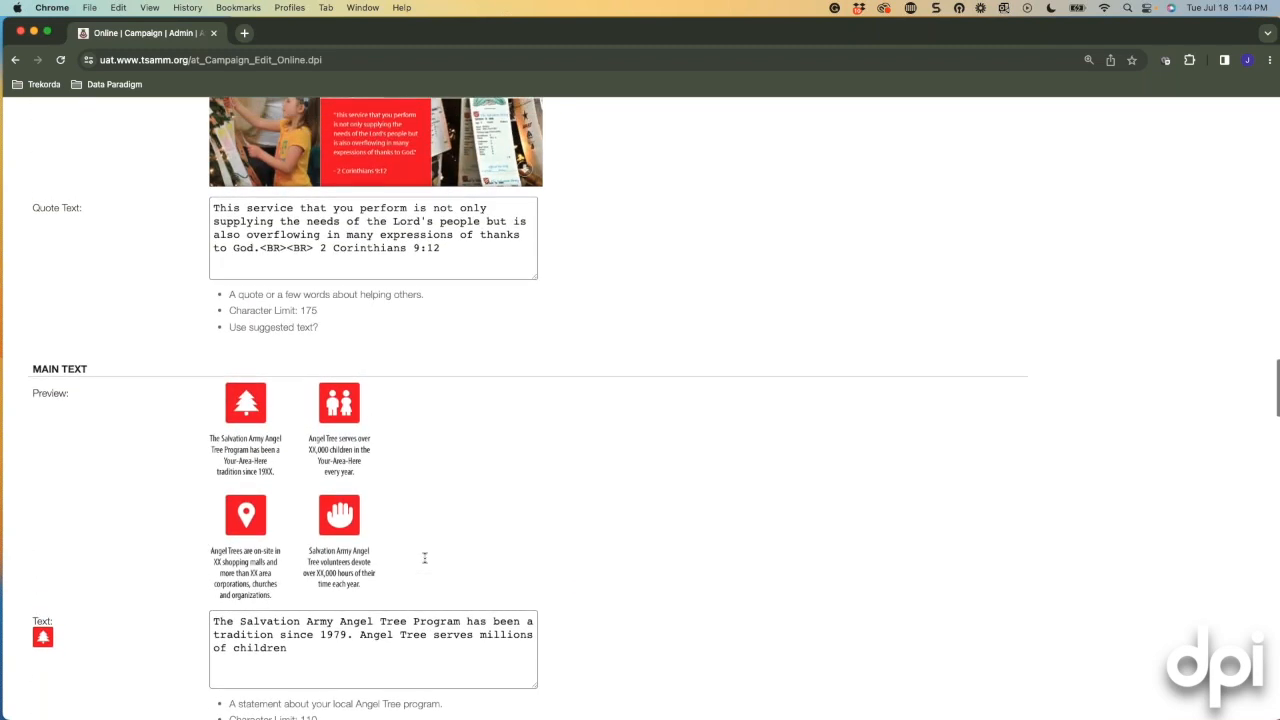
pyautogui.scroll(3, 424, 558)
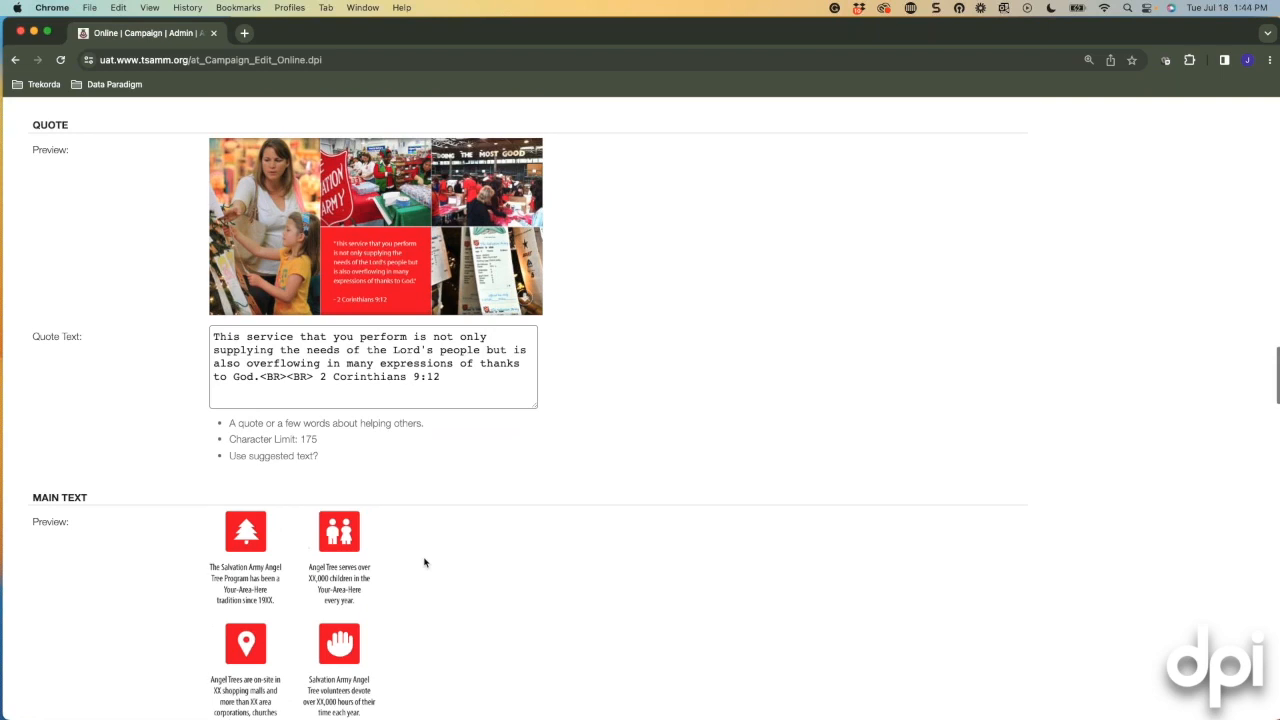
pyautogui.scroll(5, 680, 573)
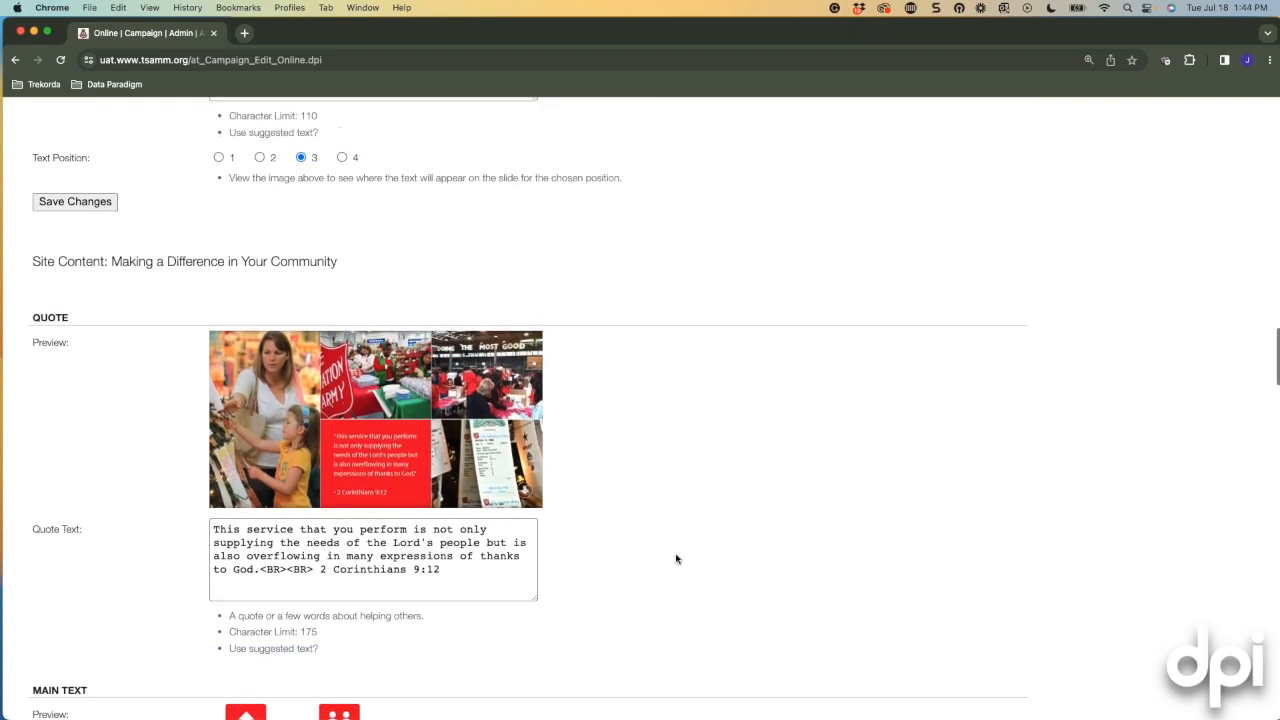
pyautogui.scroll(8, 676, 559)
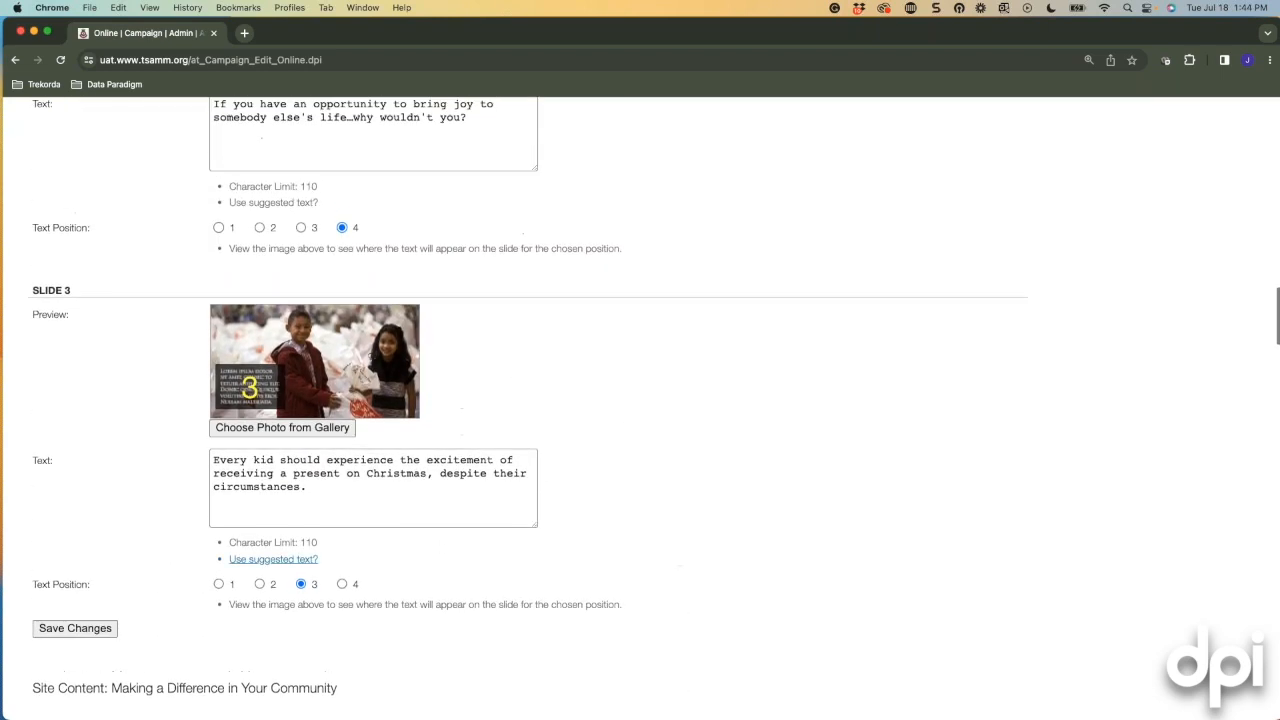
pyautogui.scroll(1, 656, 559)
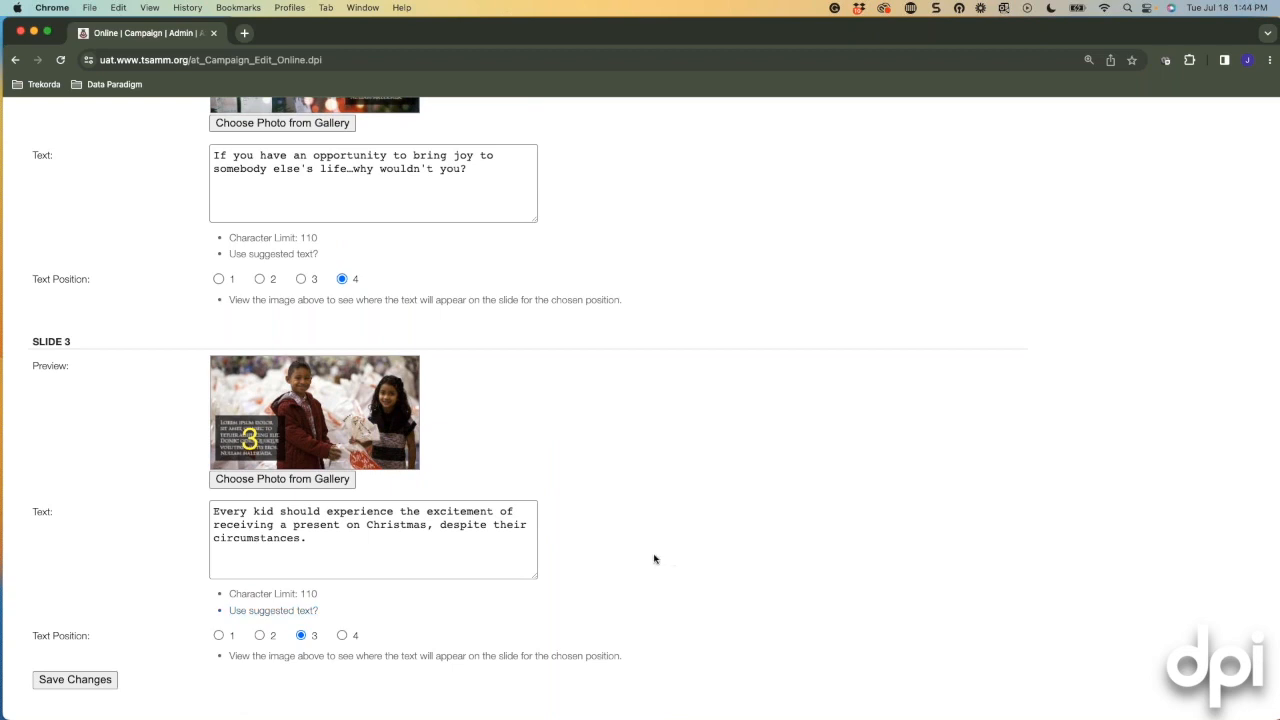
pyautogui.scroll(3, 605, 558)
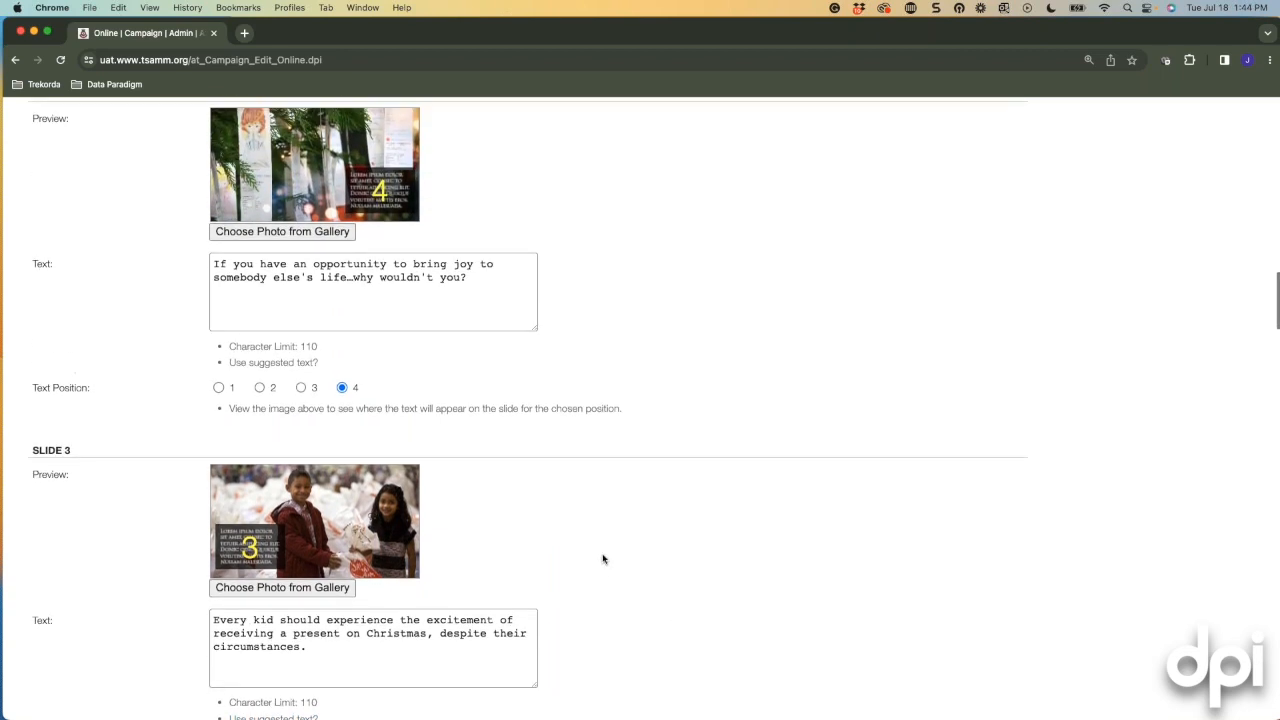
pyautogui.scroll(2, 605, 558)
pyautogui.scroll(3, 590, 552)
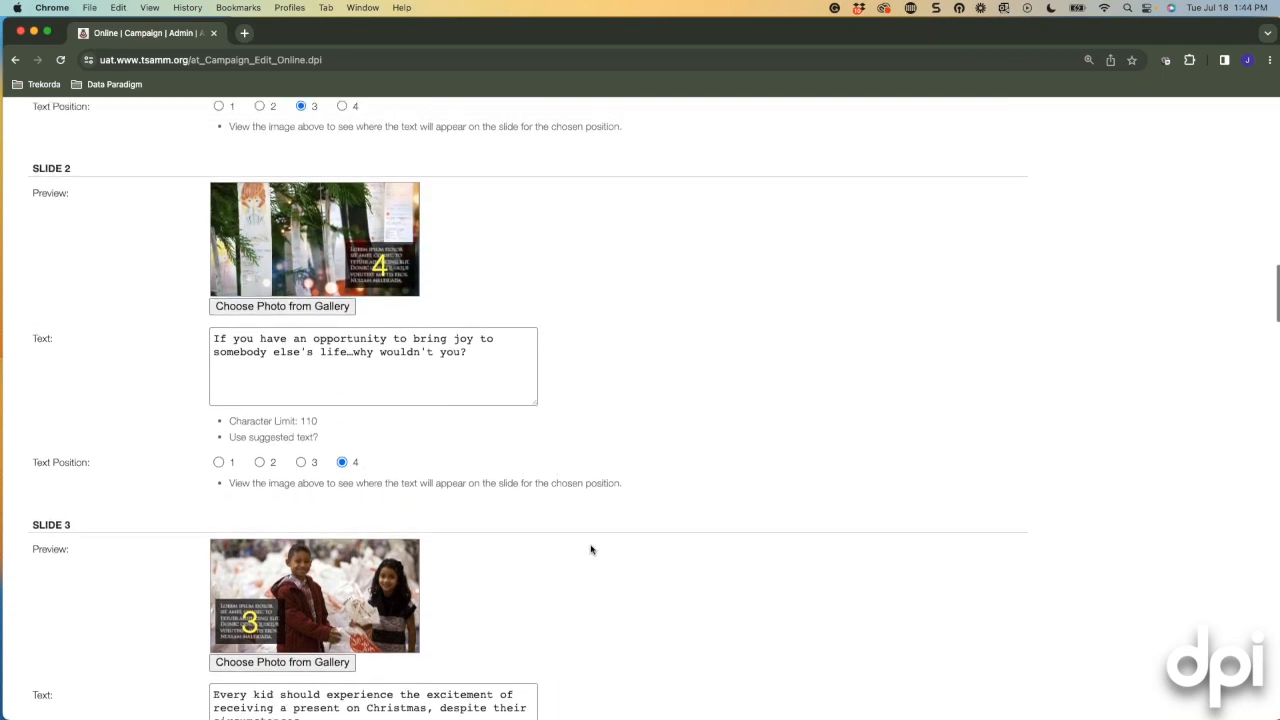
pyautogui.scroll(1, 591, 549)
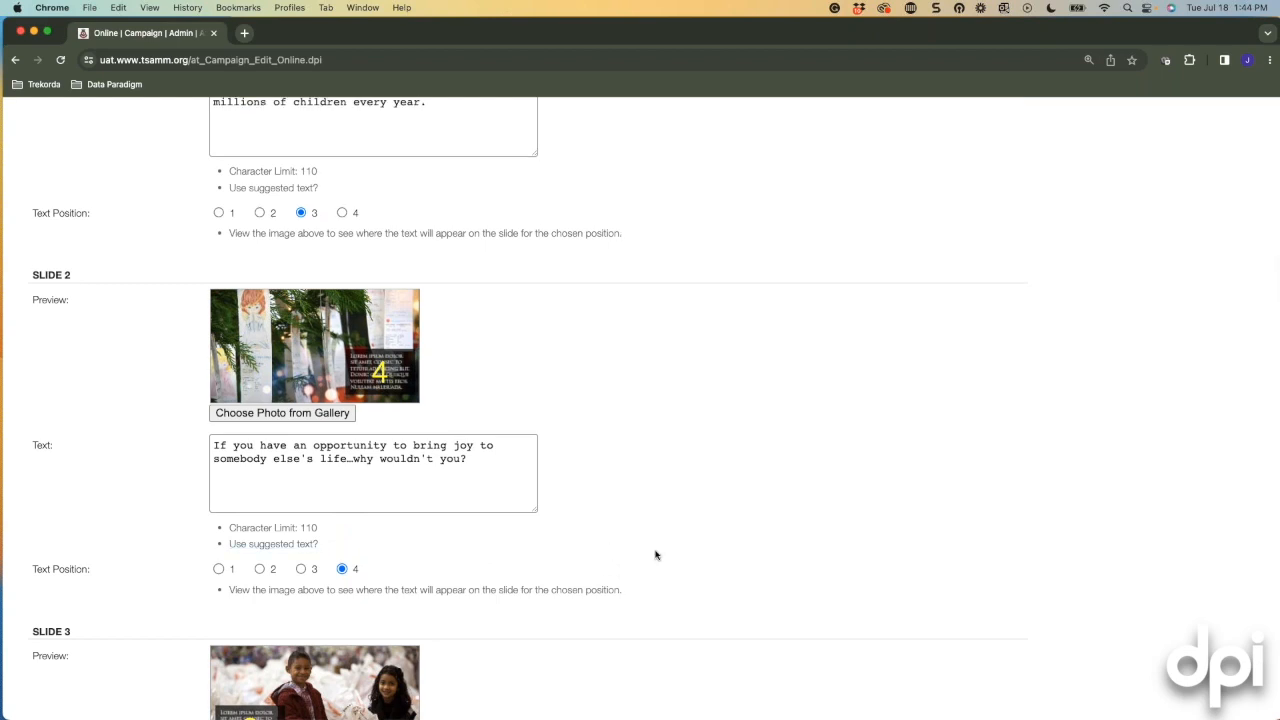
pyautogui.scroll(1, 654, 554)
pyautogui.scroll(1, 528, 408)
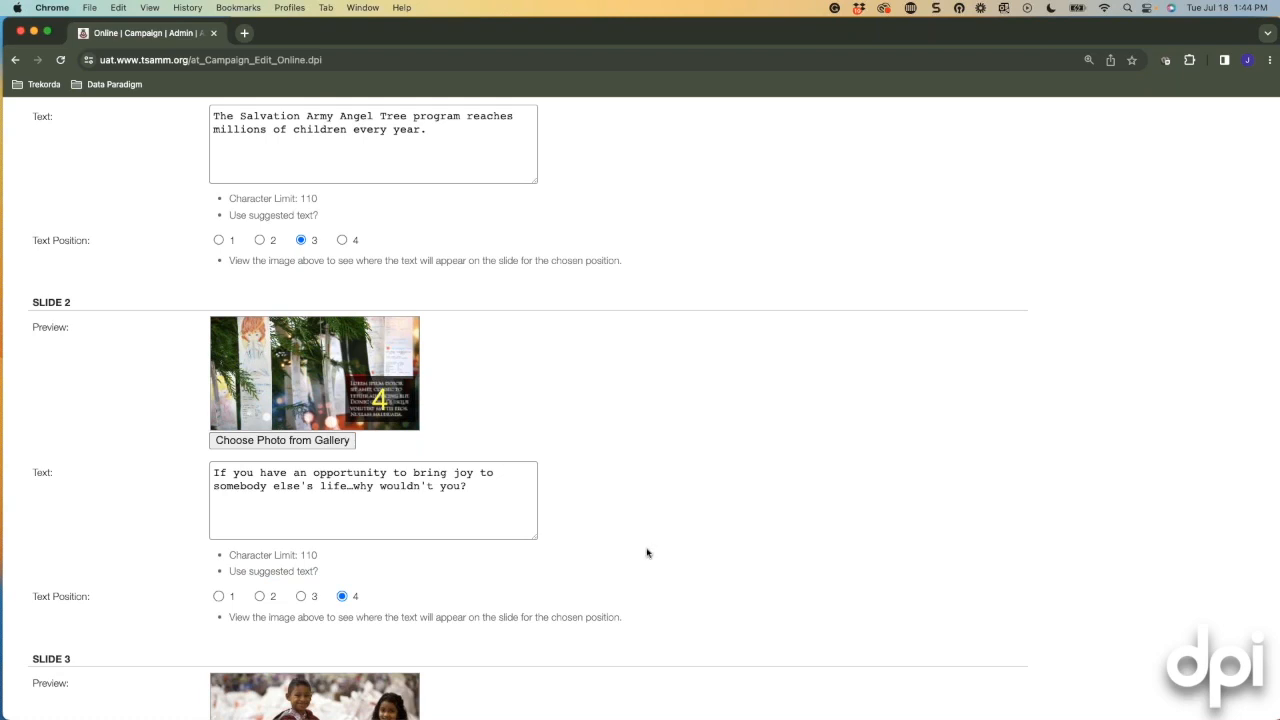
pyautogui.scroll(4, 646, 552)
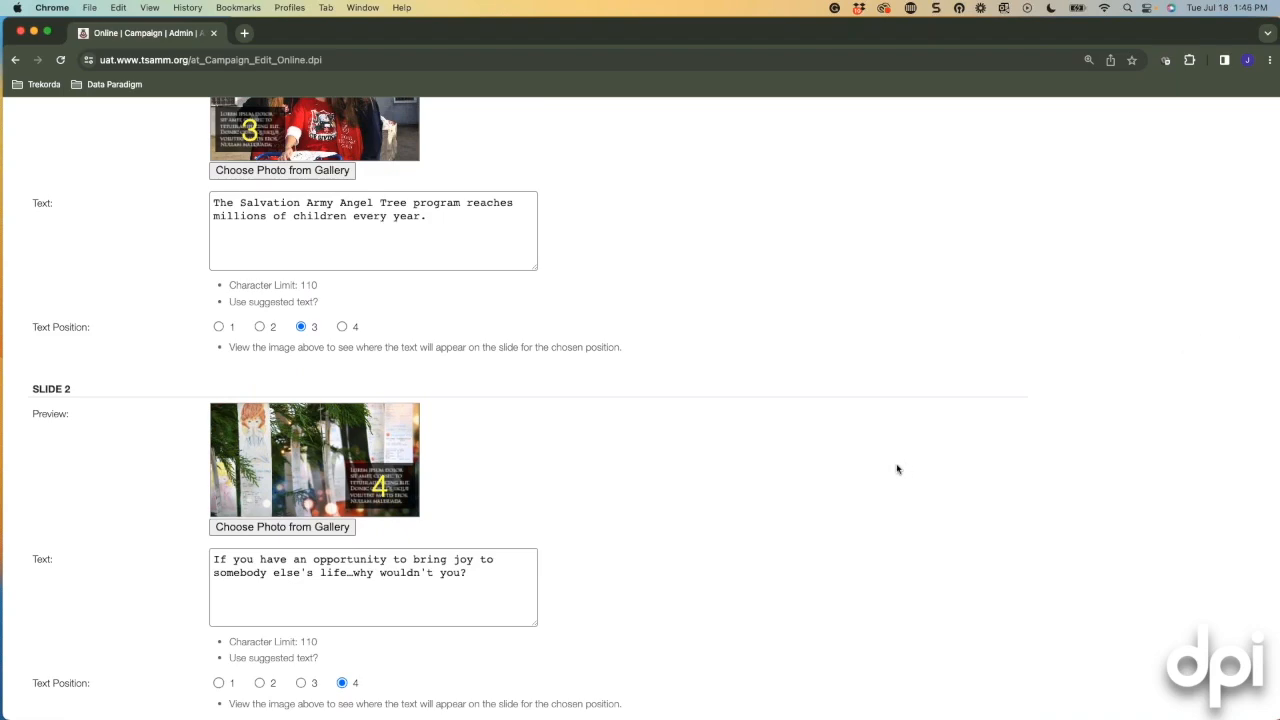
pyautogui.scroll(3, 790, 450)
pyautogui.scroll(15, 917, 451)
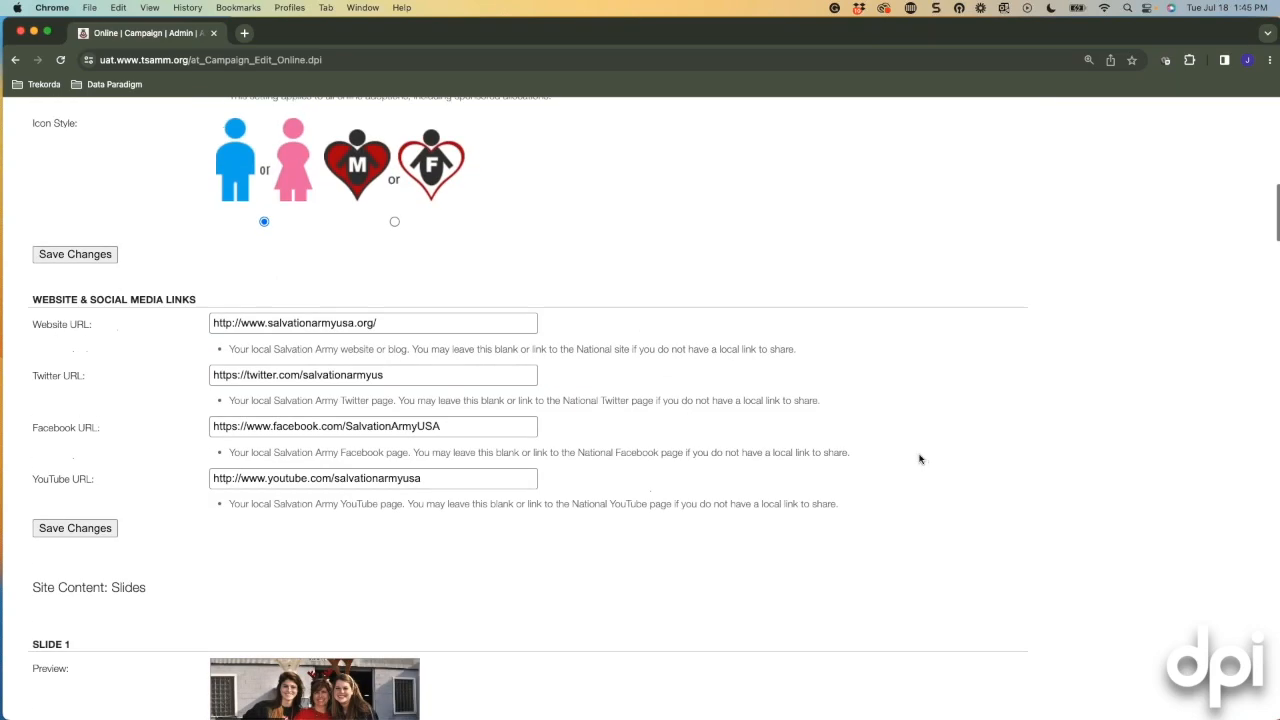
pyautogui.scroll(5, 723, 417)
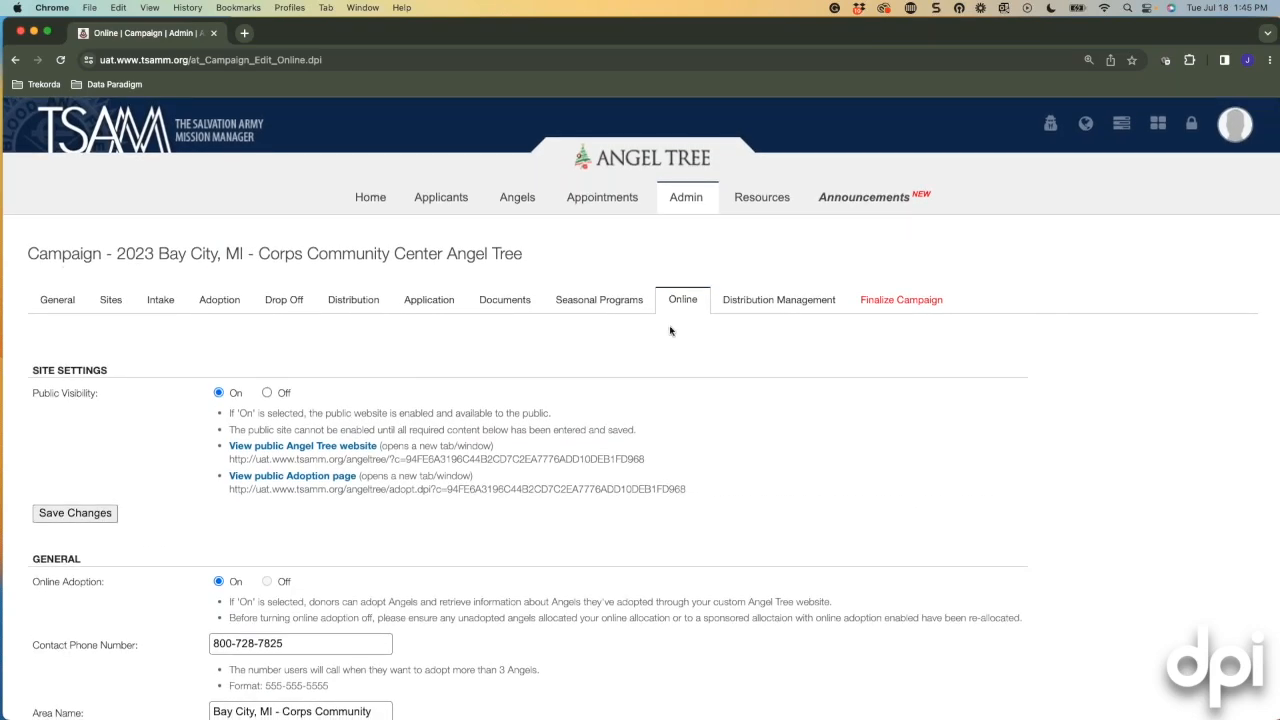
# Show the campaign's Distribution Management settings for the Bay City Corps site.
pyautogui.click(766, 301)
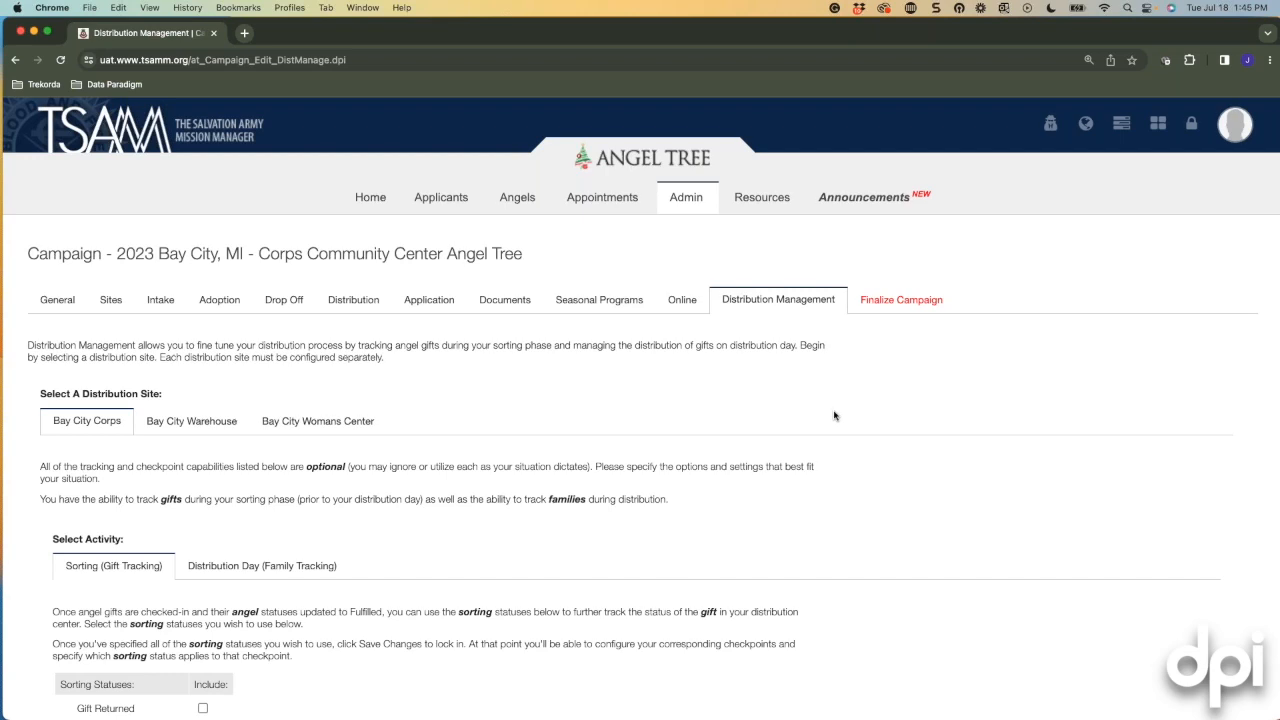
pyautogui.scroll(-1, 762, 498)
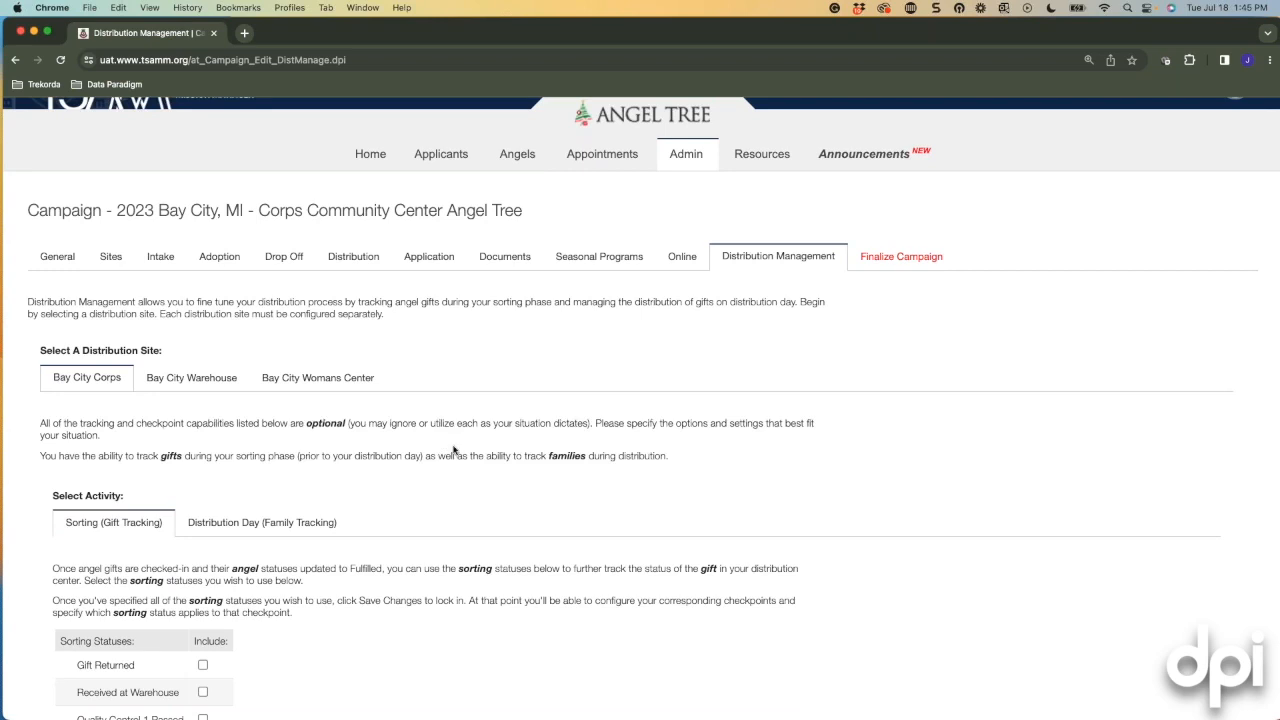
pyautogui.scroll(-5, 486, 512)
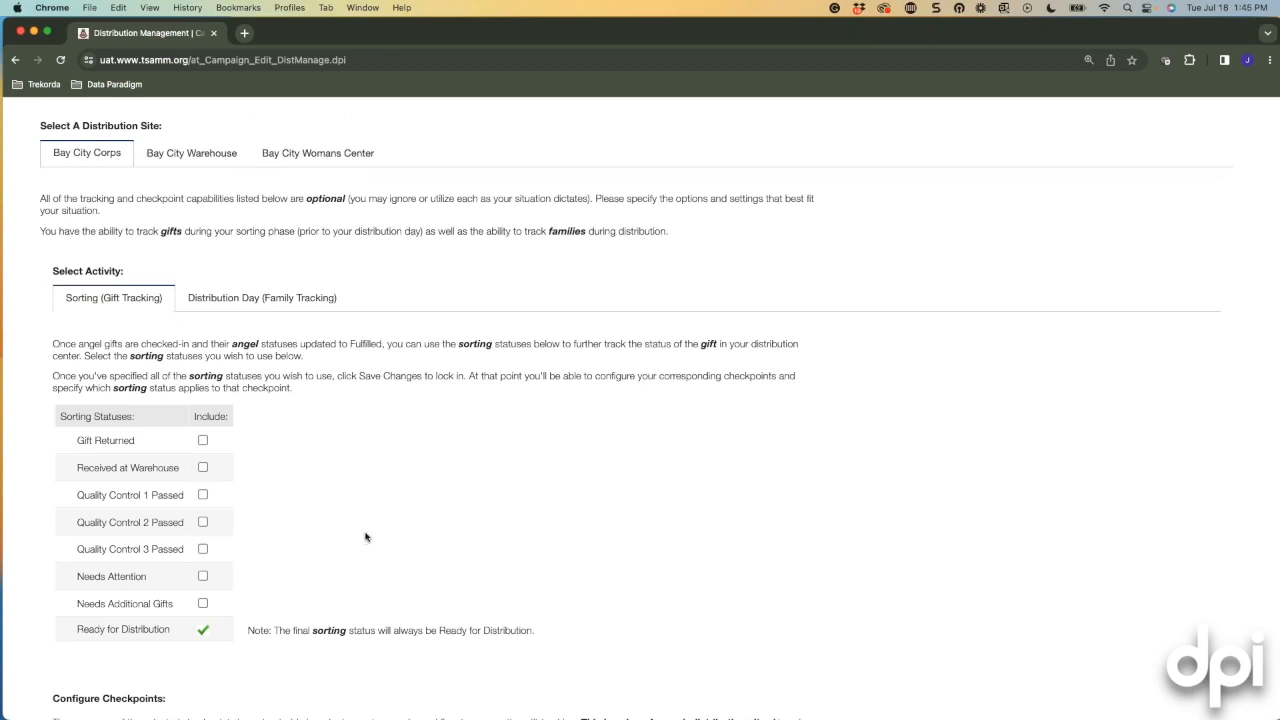
pyautogui.scroll(-3, 372, 528)
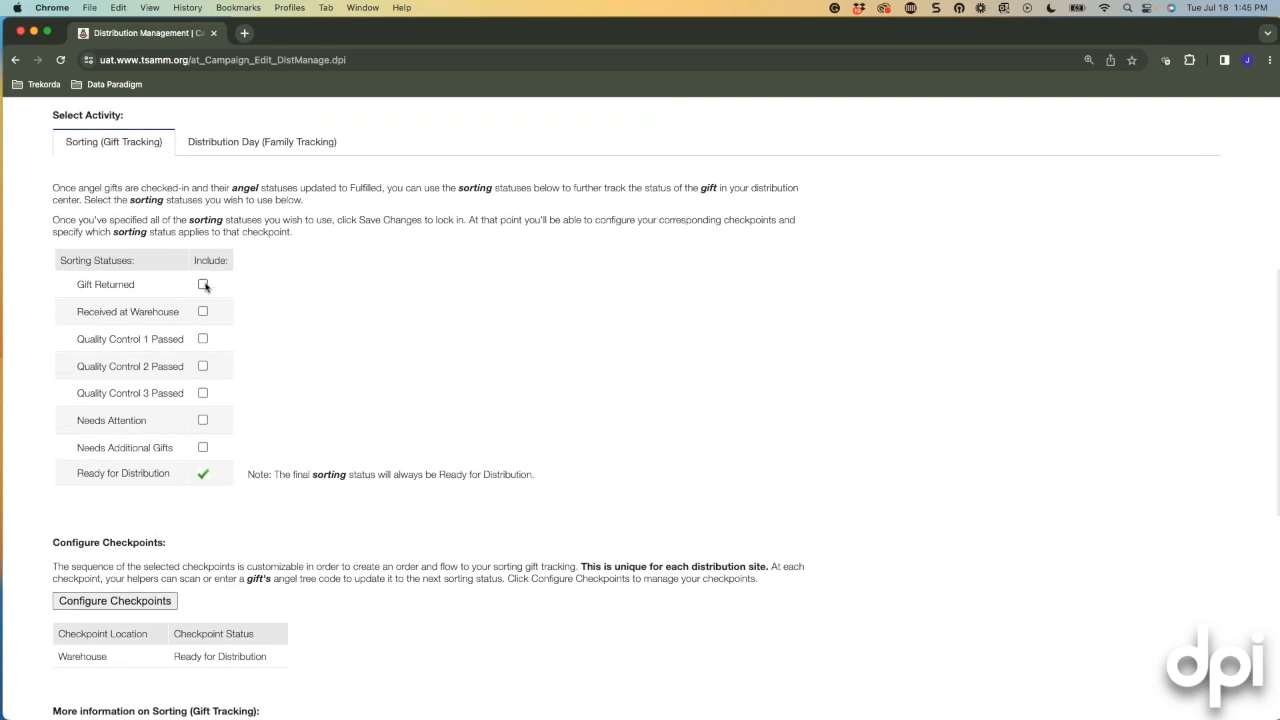
pyautogui.scroll(3, 352, 324)
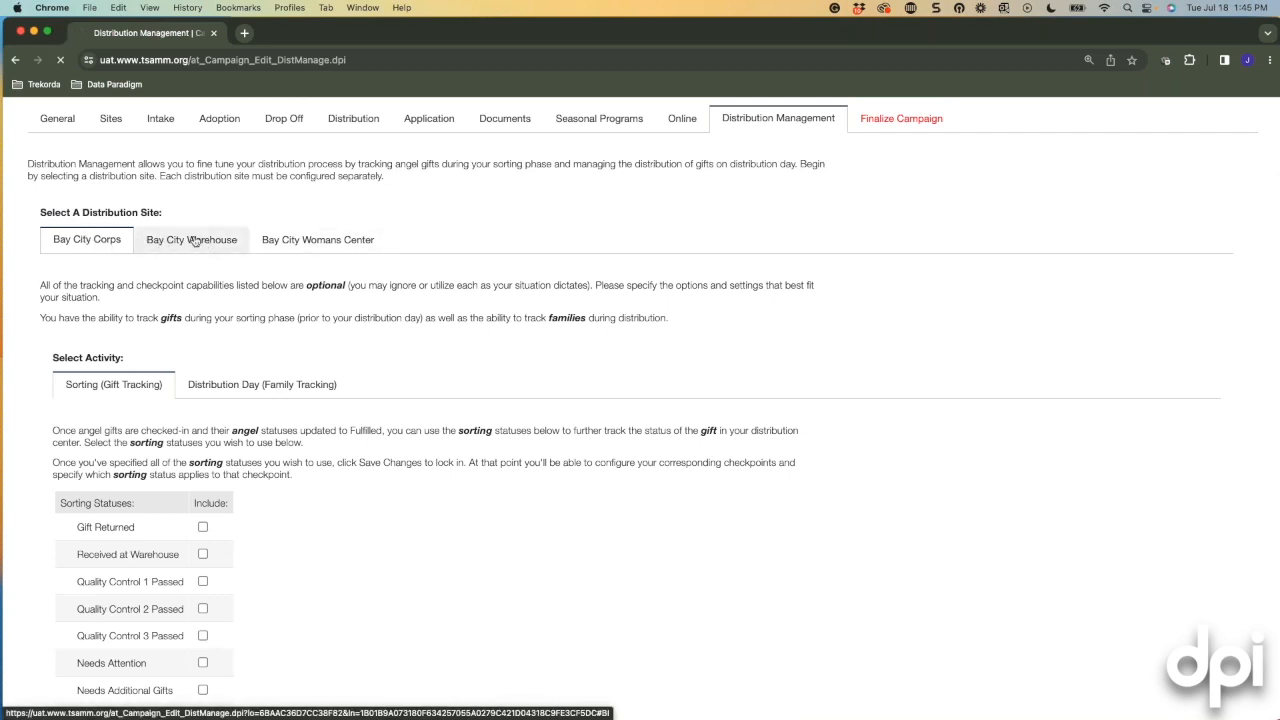
pyautogui.click(205, 243)
pyautogui.click(78, 124)
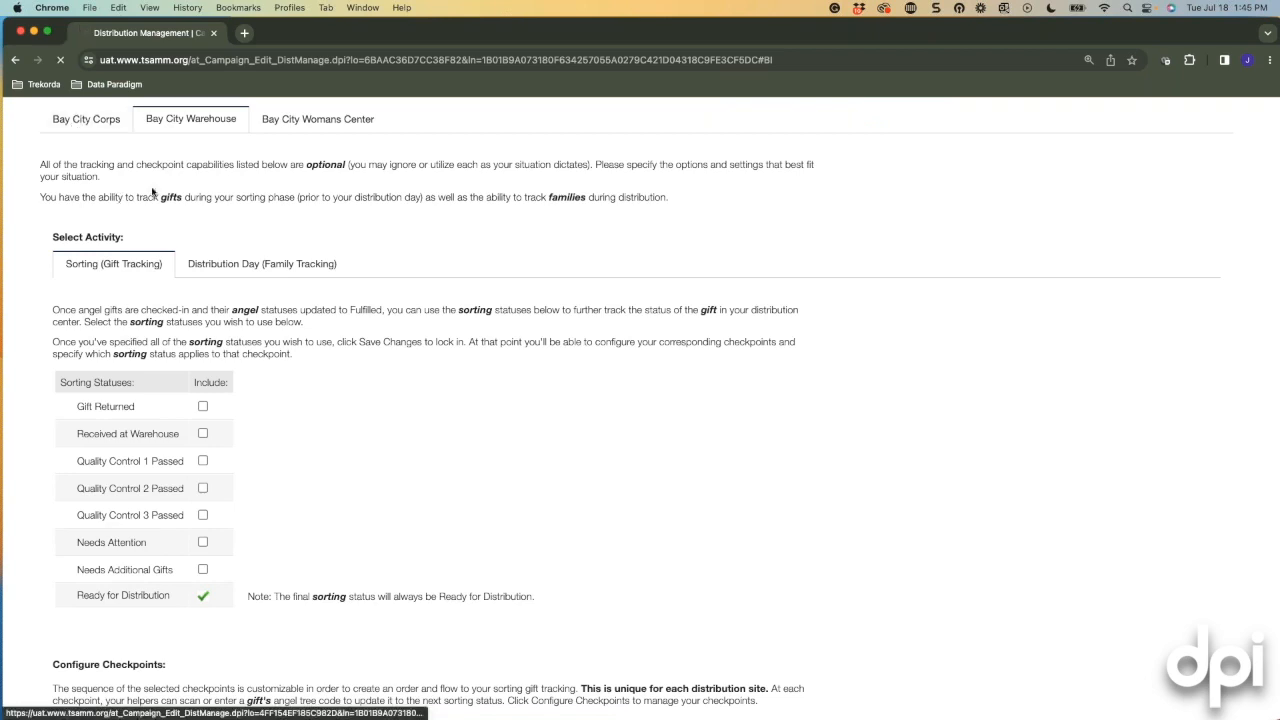
pyautogui.scroll(-2, 270, 385)
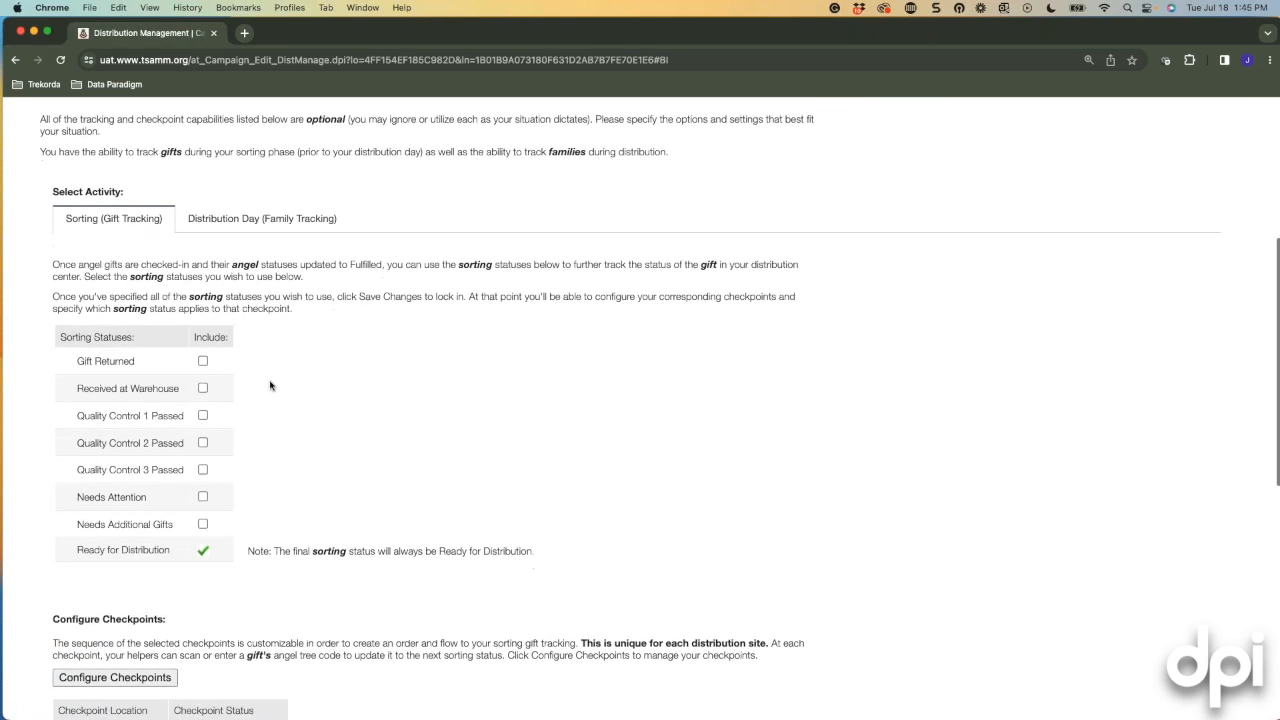
pyautogui.scroll(-2, 371, 326)
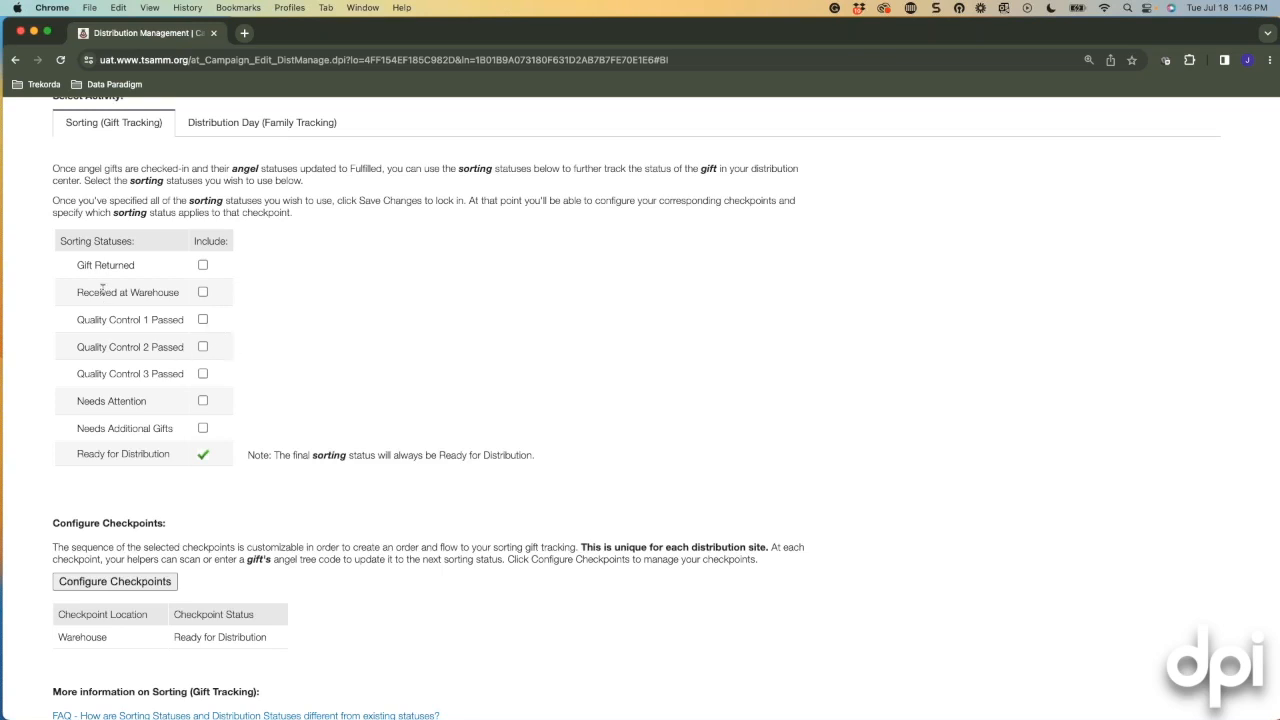
# Tick Received at Warehouse, Quality Control 1 Passed and Needs Additional Gifts; leave Gift Returned and Needs Attention off.
pyautogui.click(203, 265)
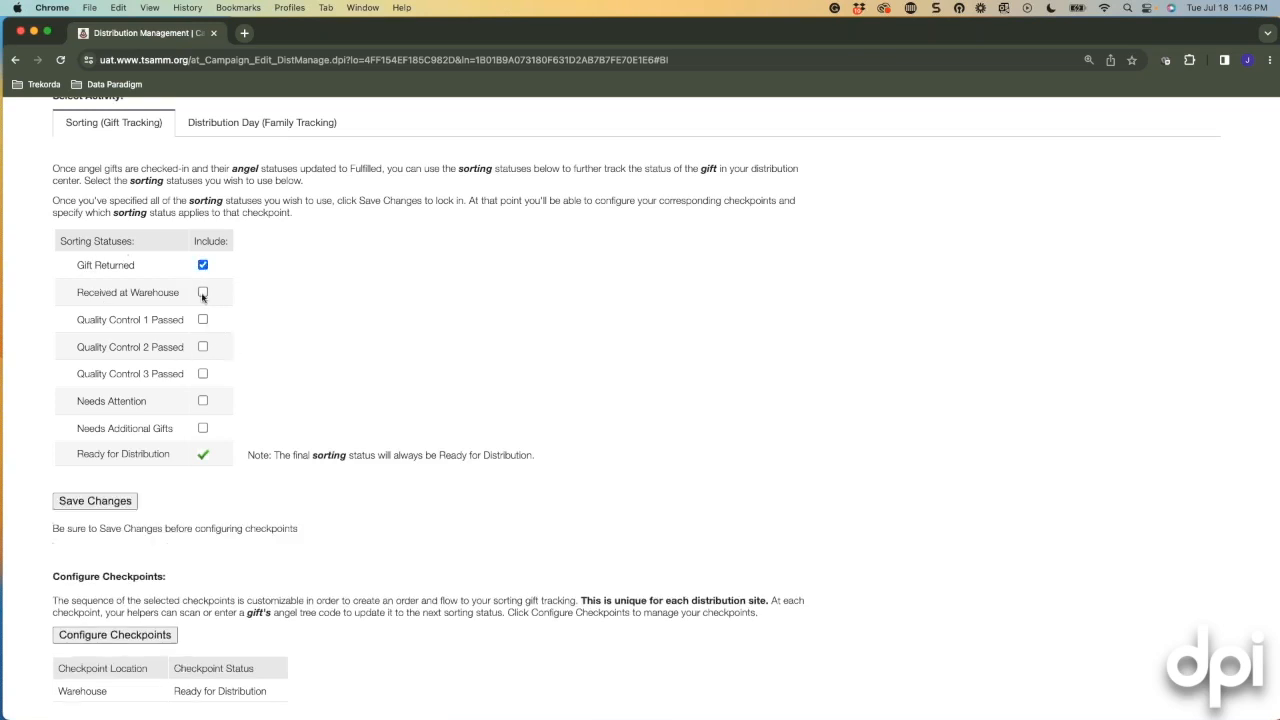
pyautogui.click(203, 292)
pyautogui.click(203, 266)
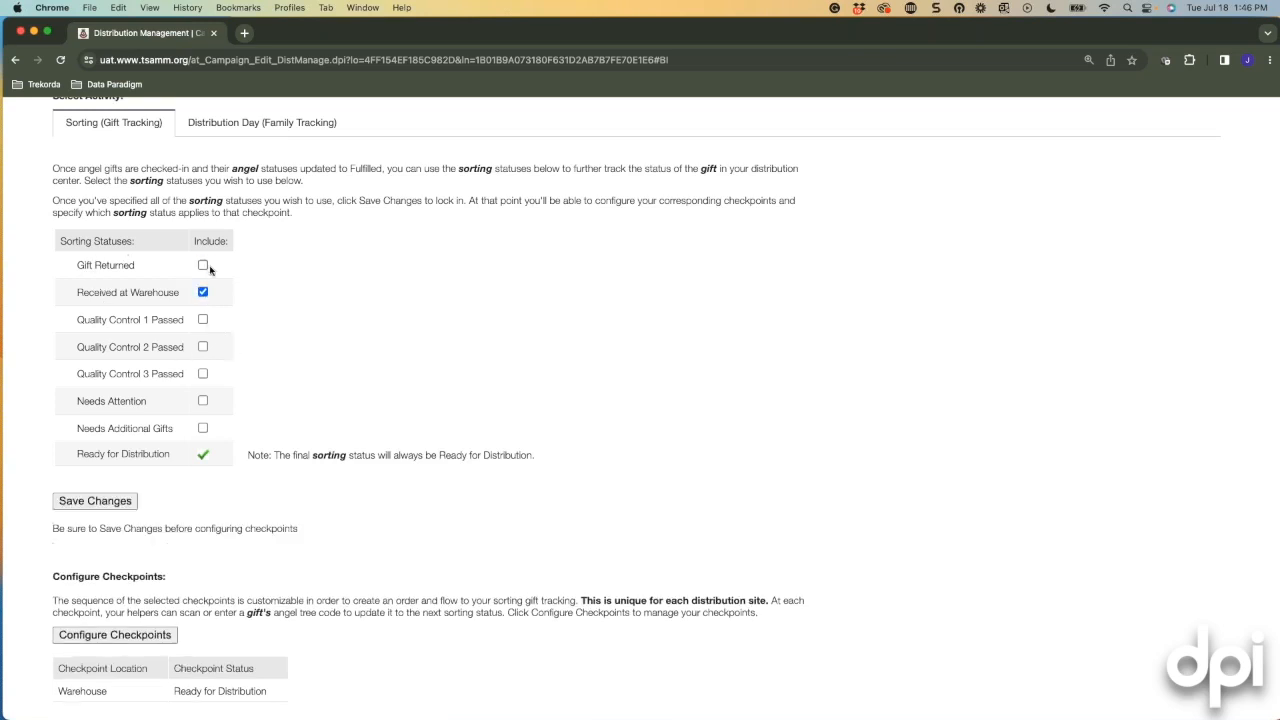
pyautogui.click(203, 319)
pyautogui.scroll(-3, 553, 453)
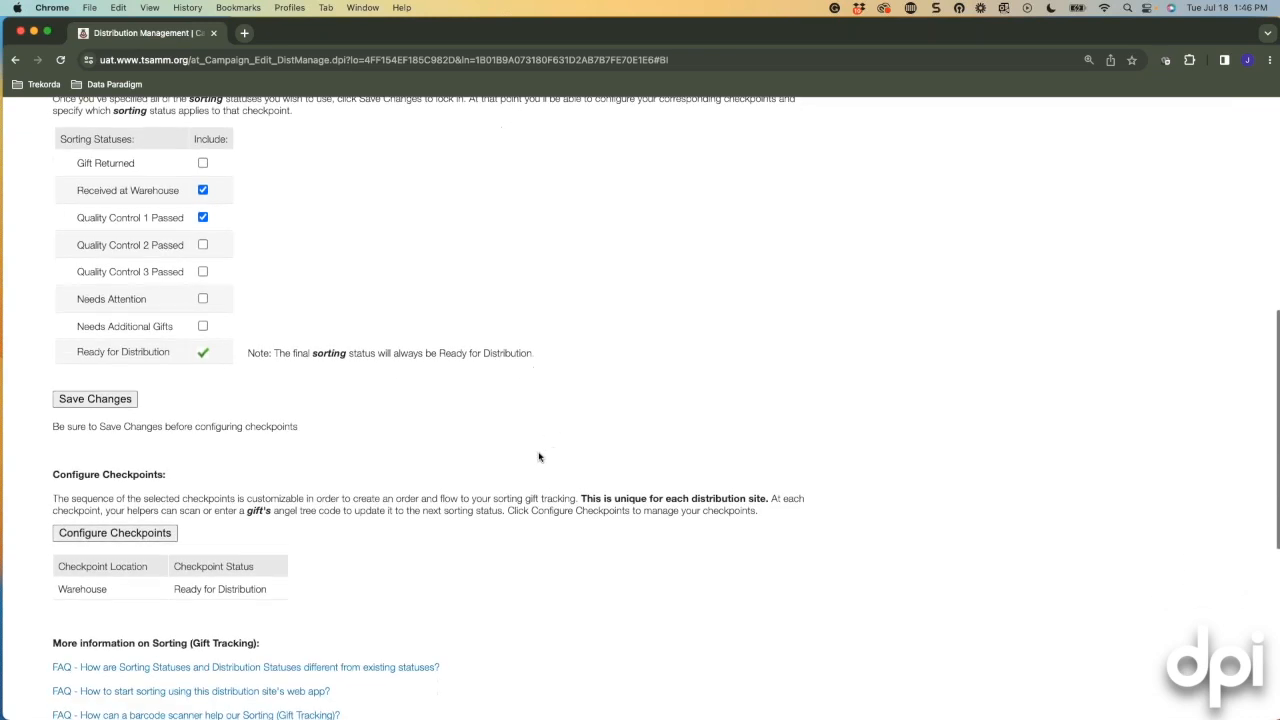
pyautogui.click(204, 299)
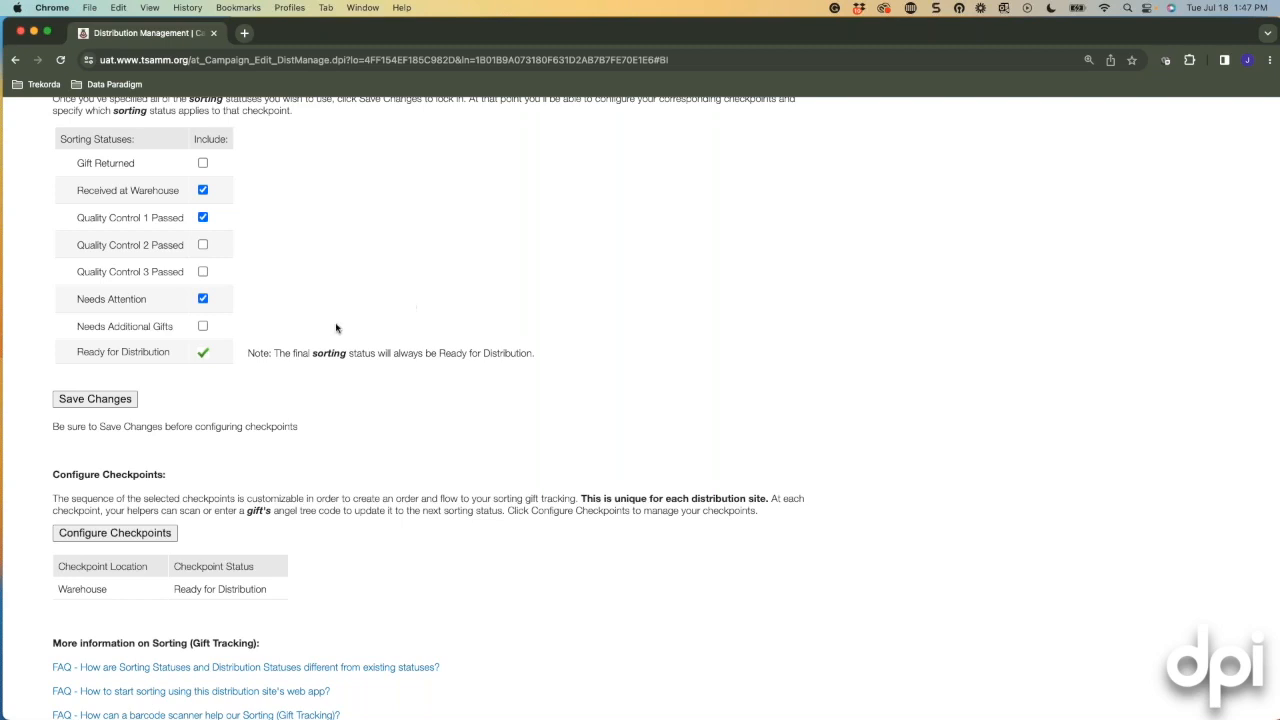
pyautogui.click(203, 326)
pyautogui.click(202, 298)
# Save the chosen sorting statuses.
pyautogui.click(172, 532)
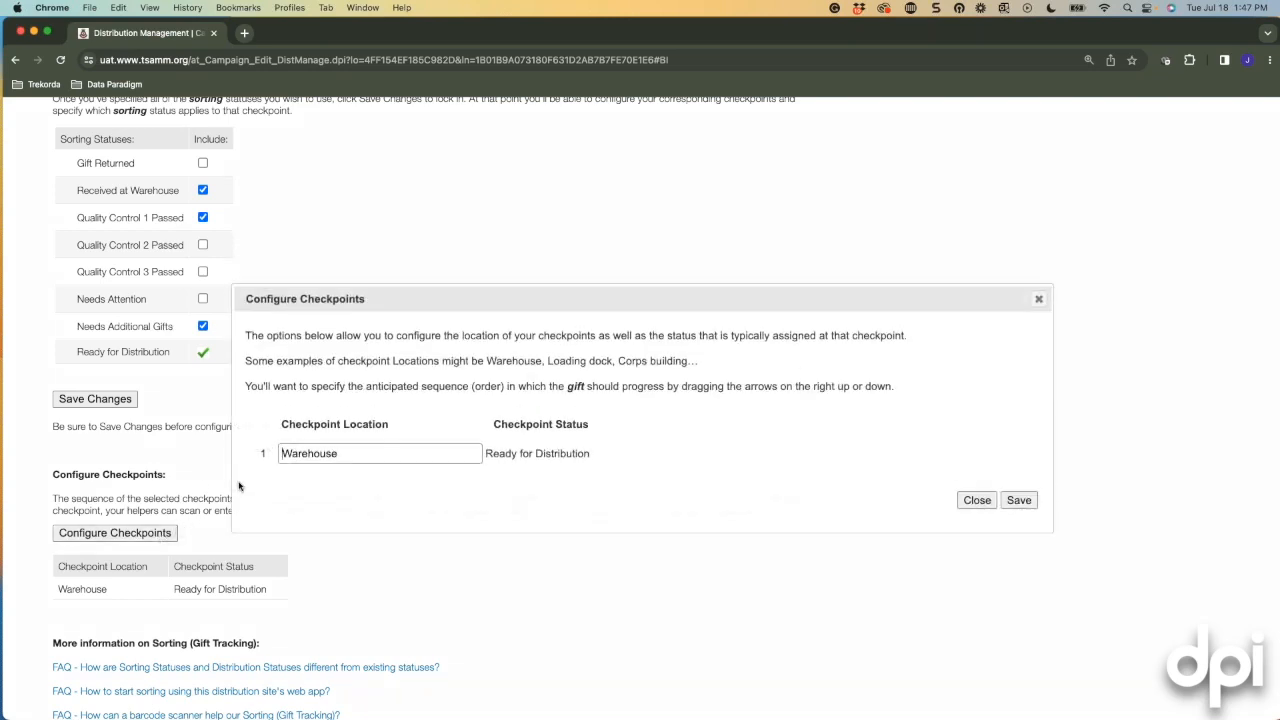
pyautogui.click(1038, 298)
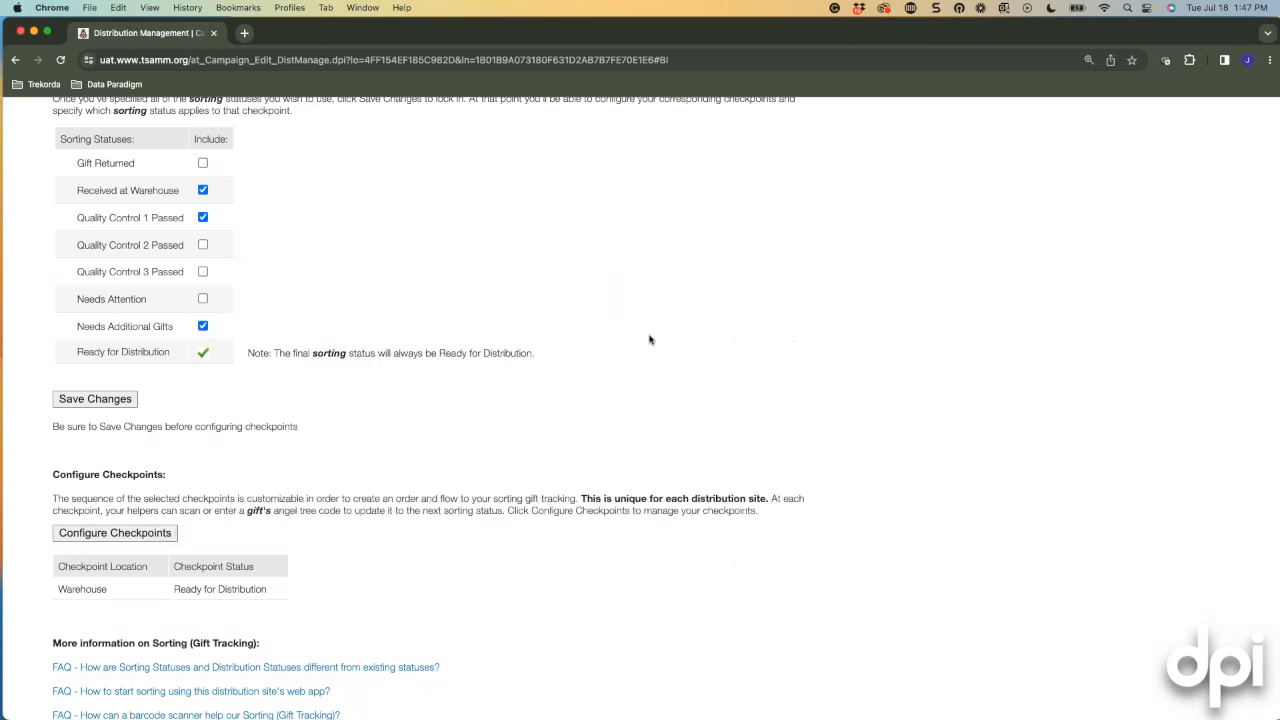
pyautogui.click(98, 400)
pyautogui.scroll(-5, 377, 494)
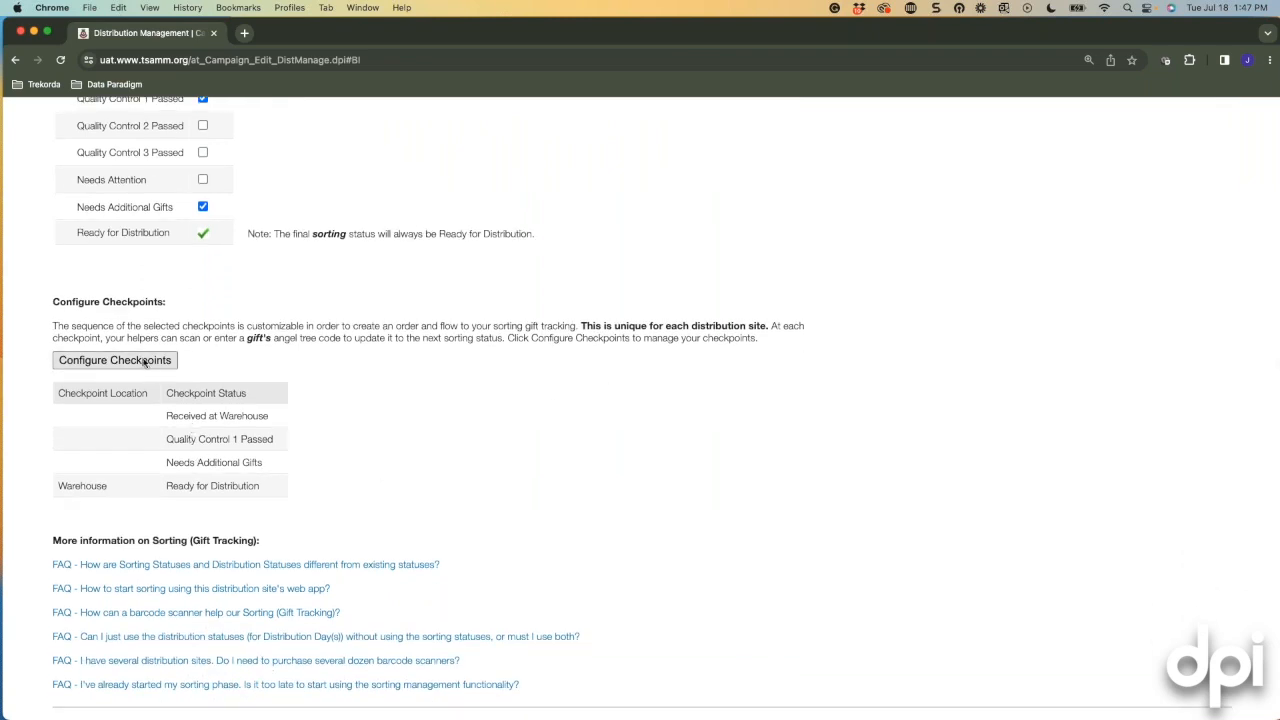
# Name the first sorting checkpoint location Warehouse Dock.
pyautogui.click(170, 360)
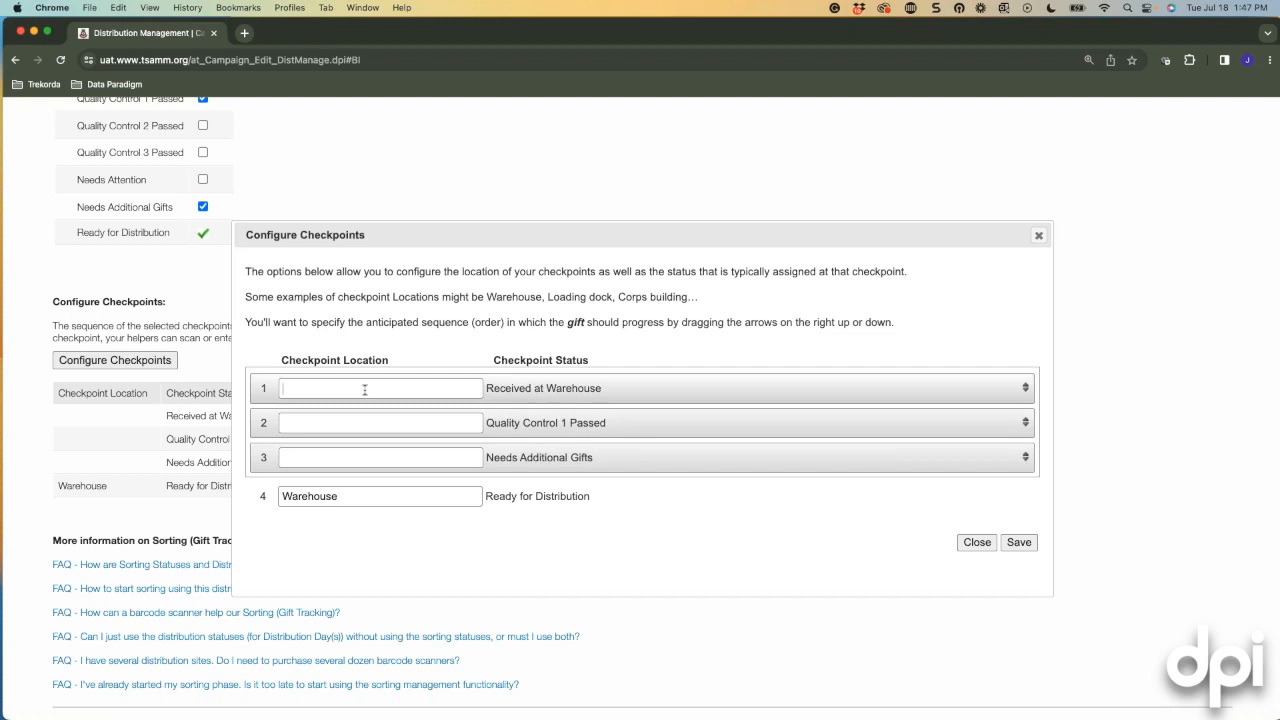
pyautogui.click(365, 390)
pyautogui.write('Warehouse Dock')
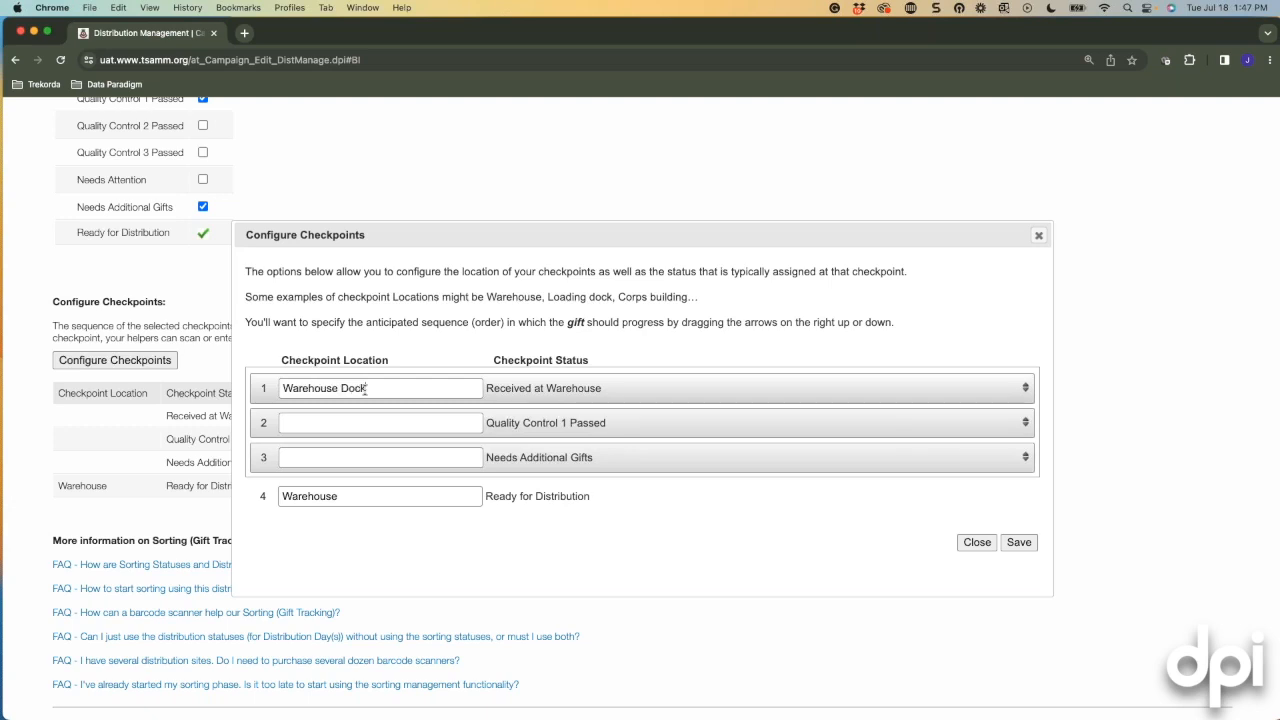
# Set the second location to Warehouse Floor and the third to Toy Shop, then save the checkpoints.
pyautogui.click(375, 425)
pyautogui.write('Warehouse Floor')
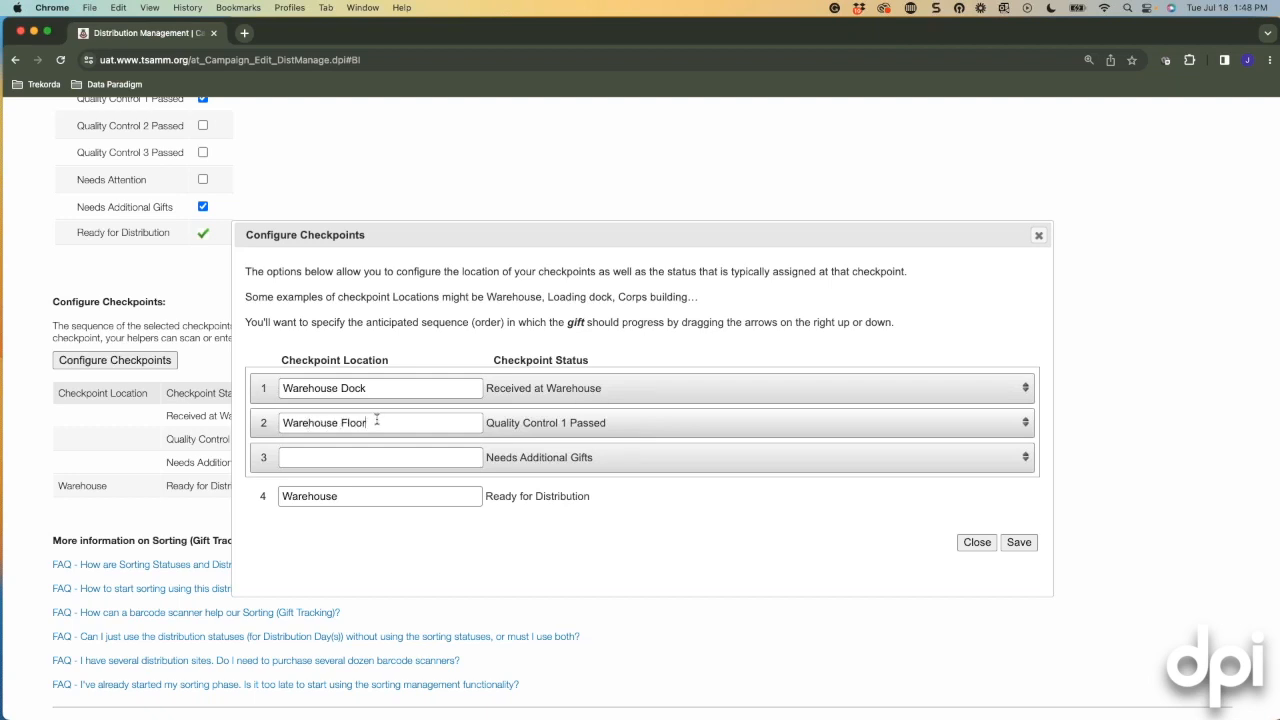
pyautogui.moveTo(375, 425); pyautogui.dragTo(281, 422)
pyautogui.write('Ca')
pyautogui.press('BackSpace')
pyautogui.press('BackSpace')
pyautogui.write('Signed off by Captain')
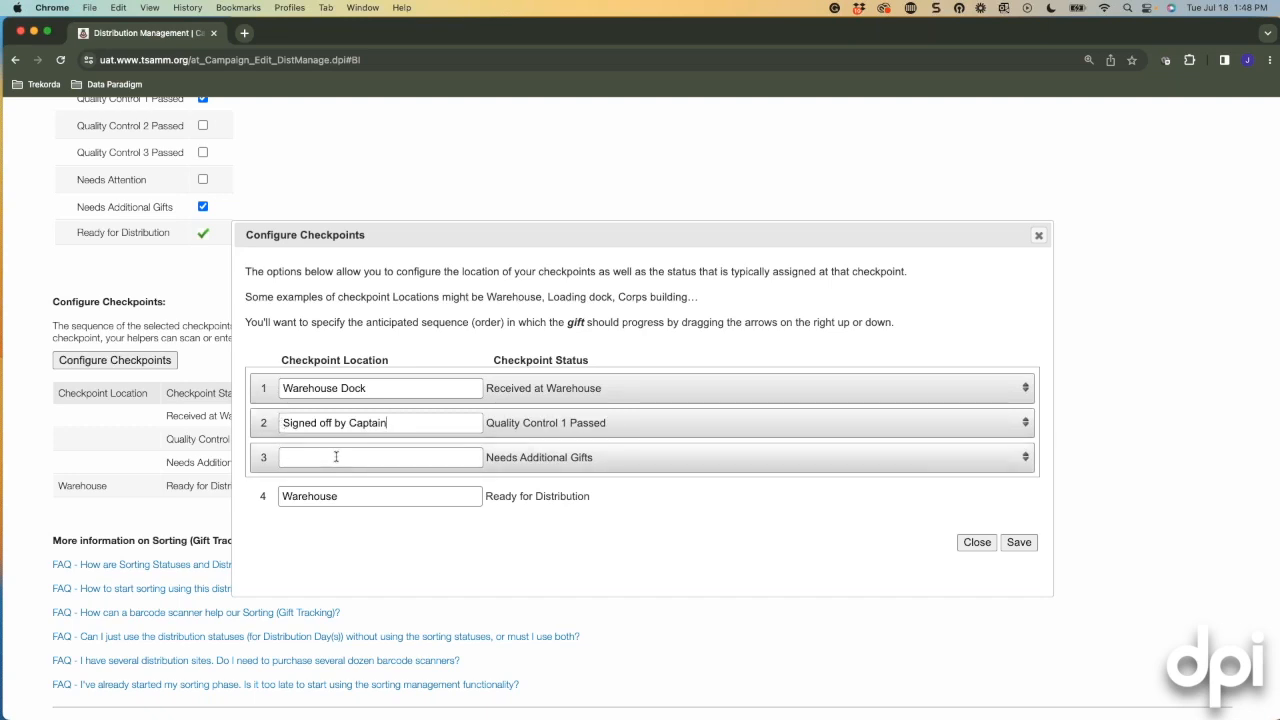
pyautogui.write('Toy Shop')
pyautogui.moveTo(396, 426); pyautogui.dragTo(244, 422)
pyautogui.write('Warehou')
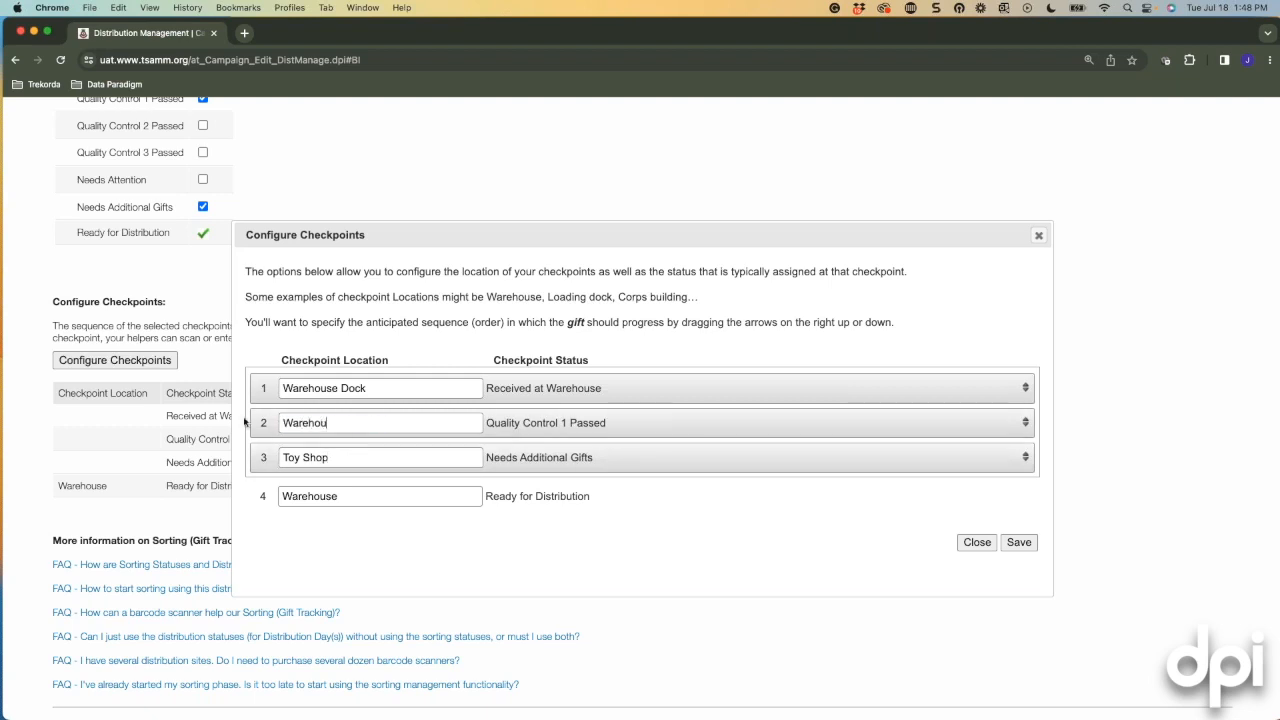
pyautogui.write('se Floor')
pyautogui.click(1019, 545)
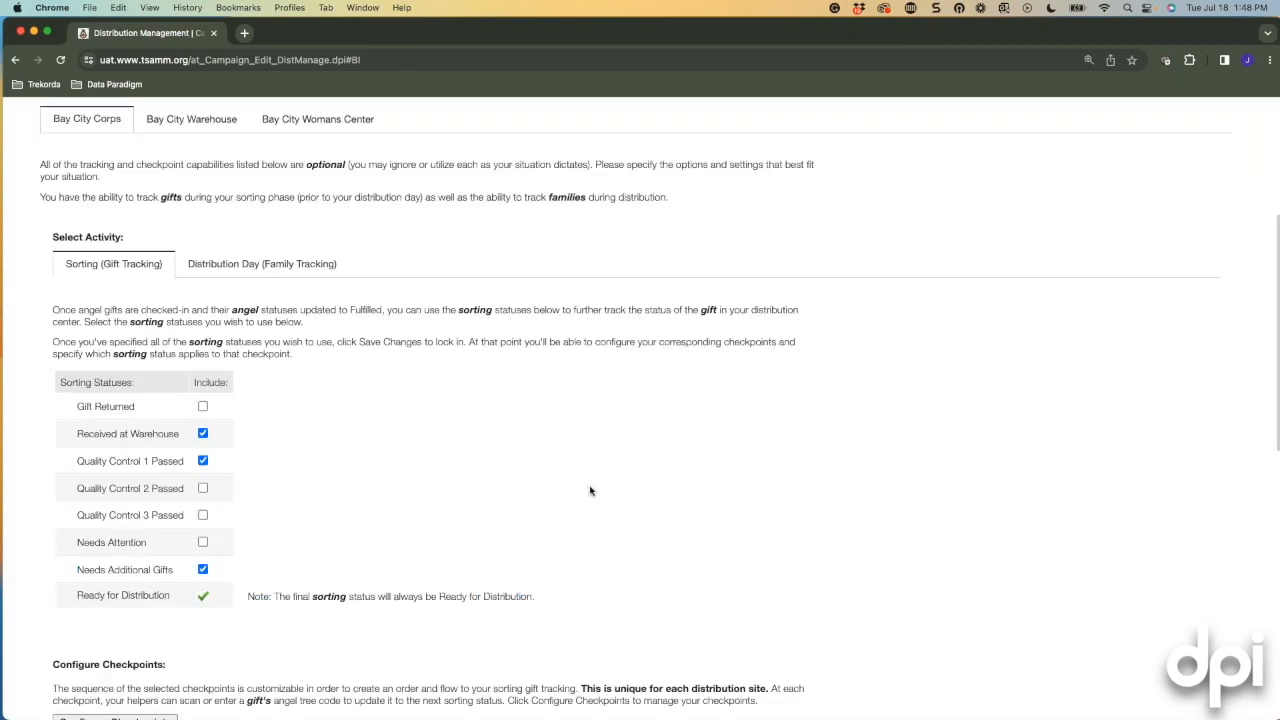
# Review the sorting settings, then show the Distribution Day (Family Tracking) statuses with Family Ready included.
pyautogui.scroll(-3, 590, 495)
pyautogui.scroll(-3, 585, 490)
pyautogui.scroll(5, 428, 477)
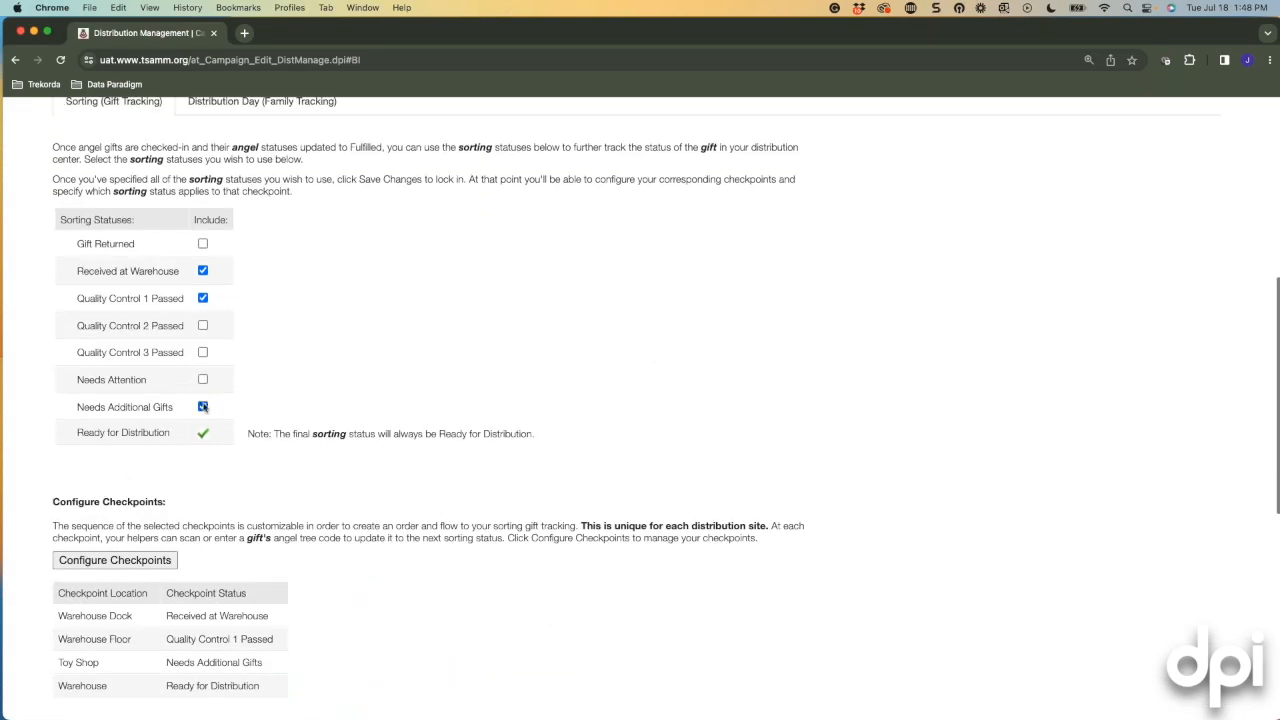
pyautogui.scroll(2, 157, 381)
pyautogui.scroll(-5, 157, 381)
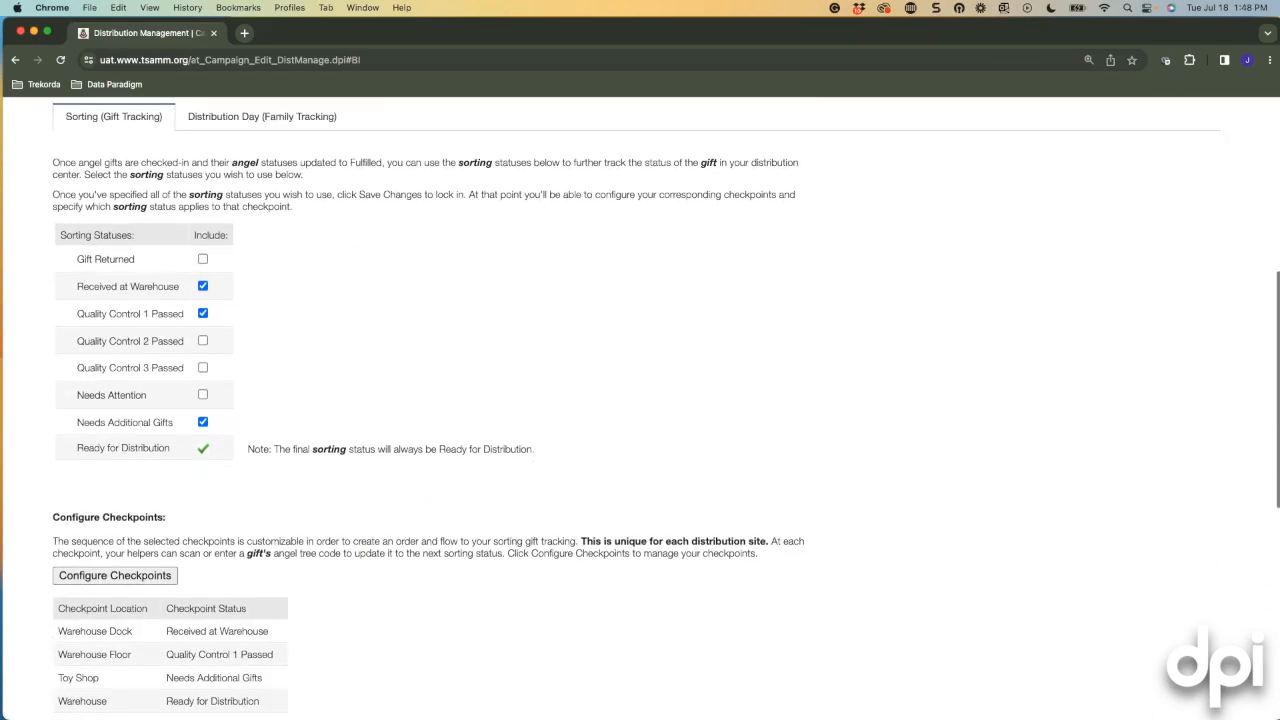
pyautogui.scroll(-5, 142, 378)
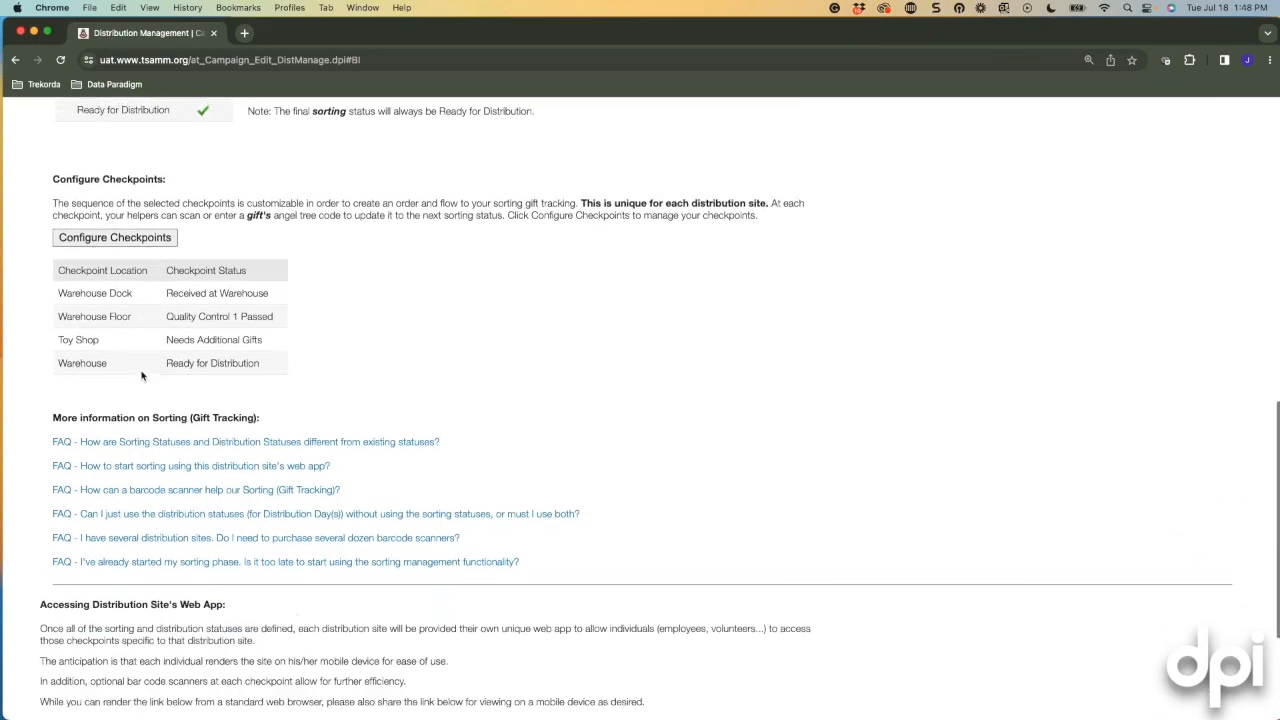
pyautogui.scroll(6, 142, 378)
pyautogui.scroll(6, 142, 378)
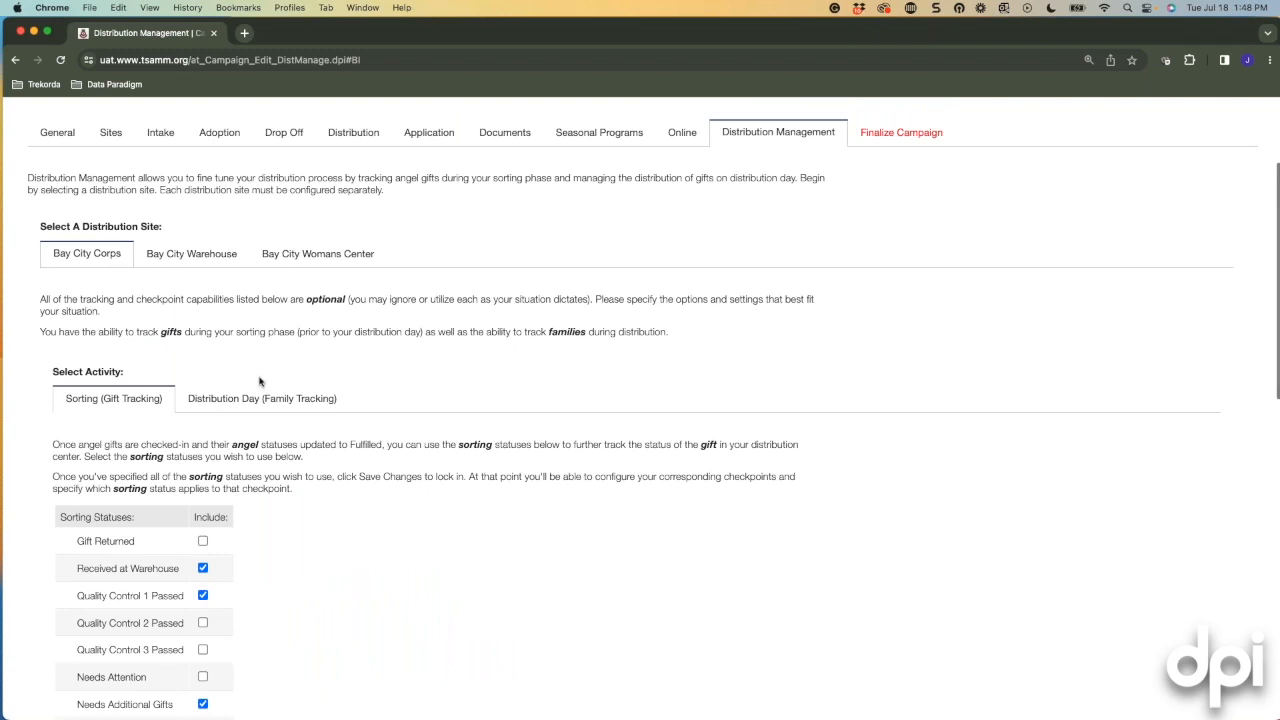
pyautogui.click(253, 399)
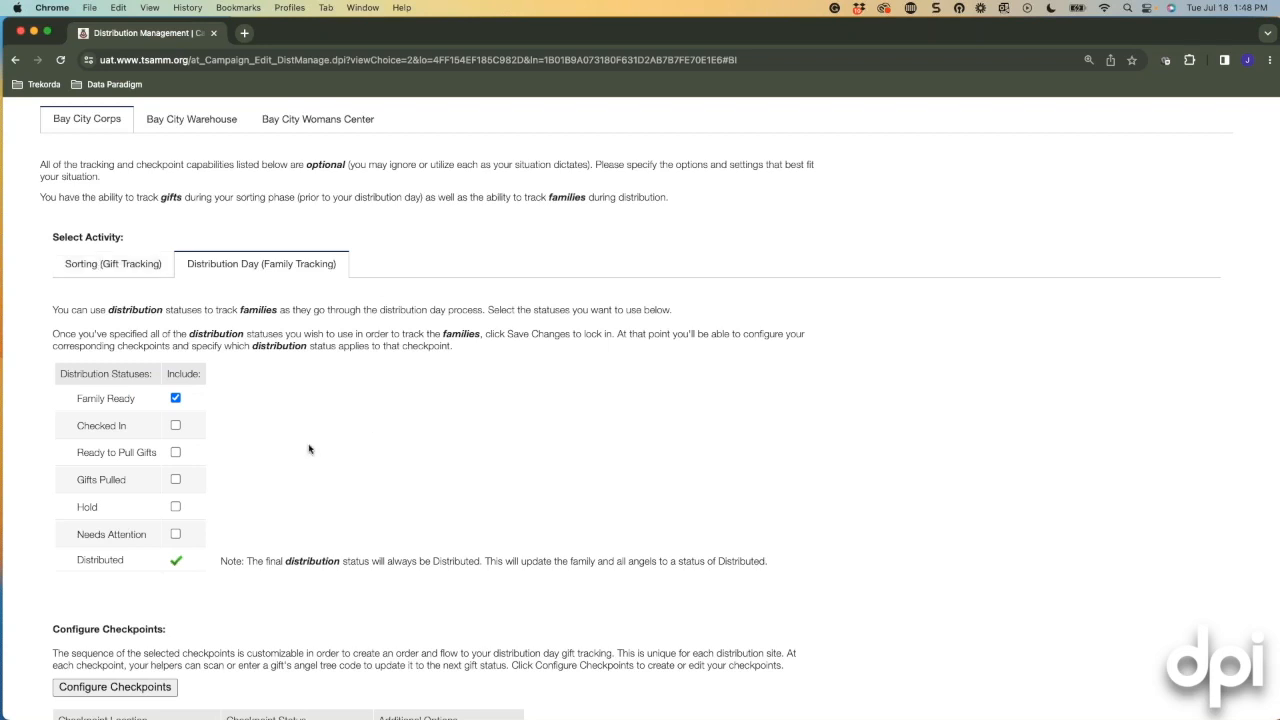
pyautogui.scroll(-1, 305, 445)
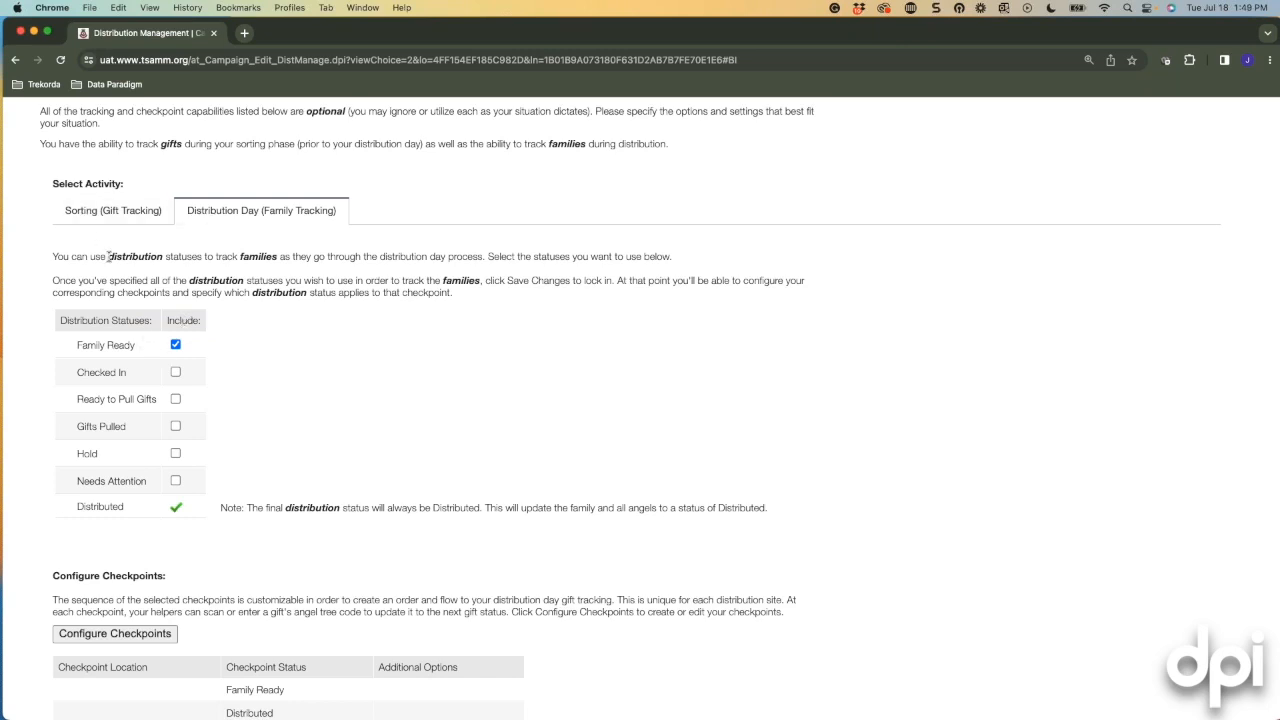
pyautogui.click(106, 211)
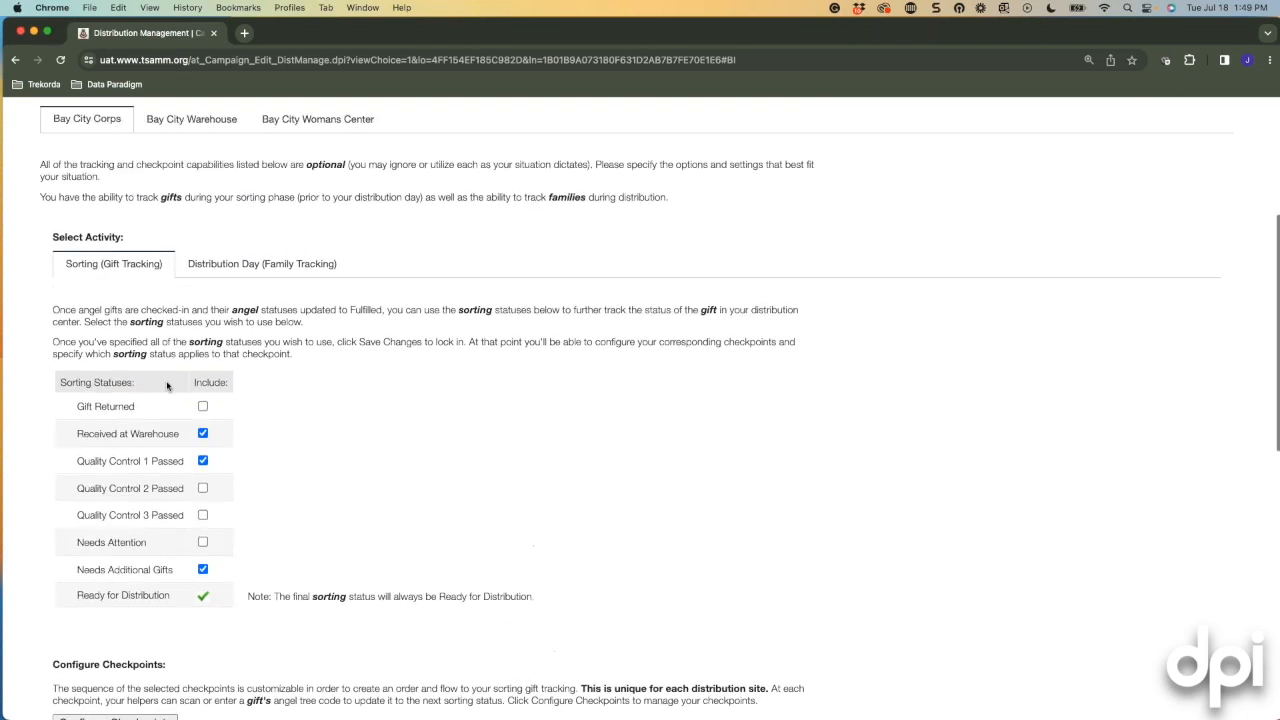
pyautogui.scroll(-1, 153, 423)
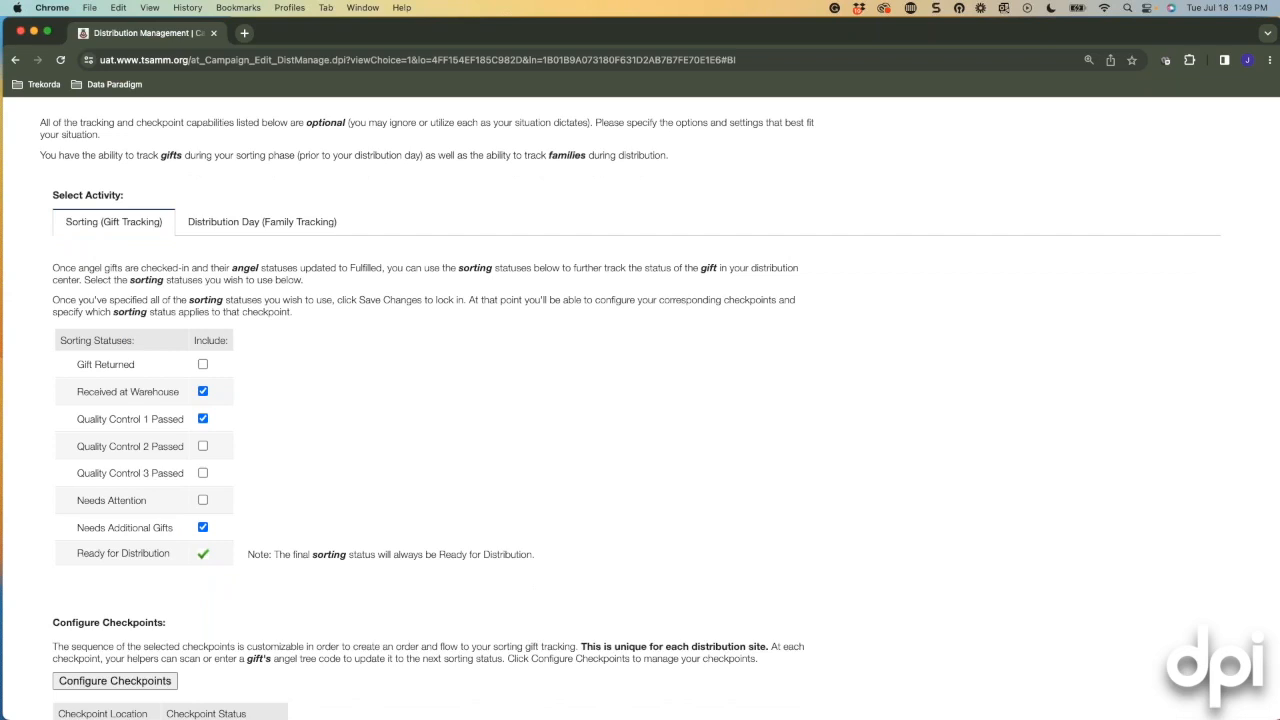
pyautogui.click(292, 222)
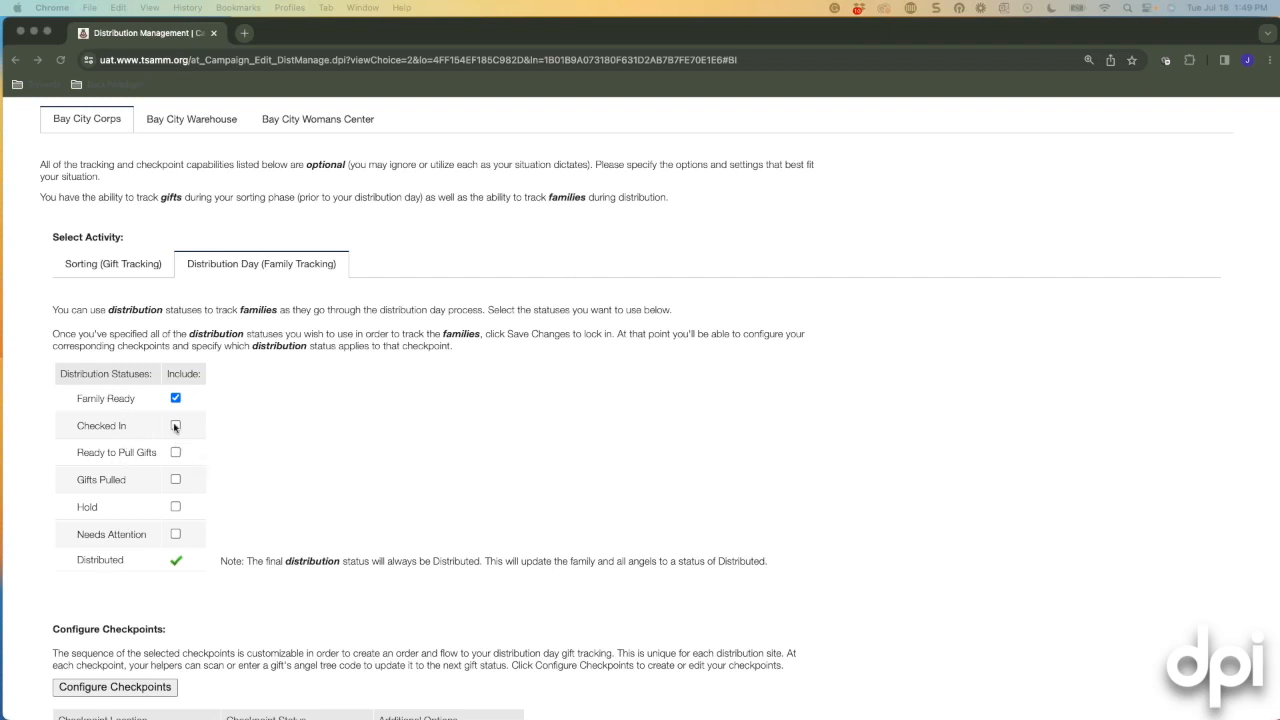
# Add Checked In and Gifts Pulled to the Distribution Day statuses and save the change.
pyautogui.click(175, 426)
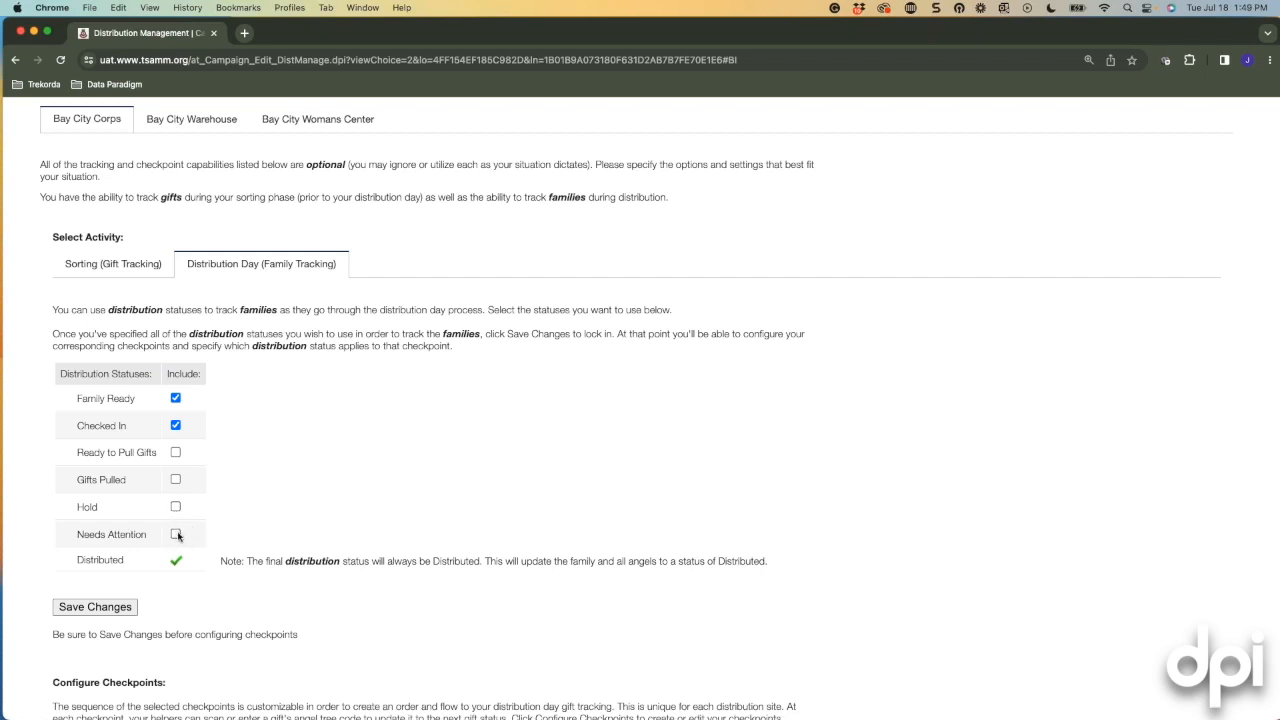
pyautogui.click(175, 480)
pyautogui.scroll(-2, 176, 480)
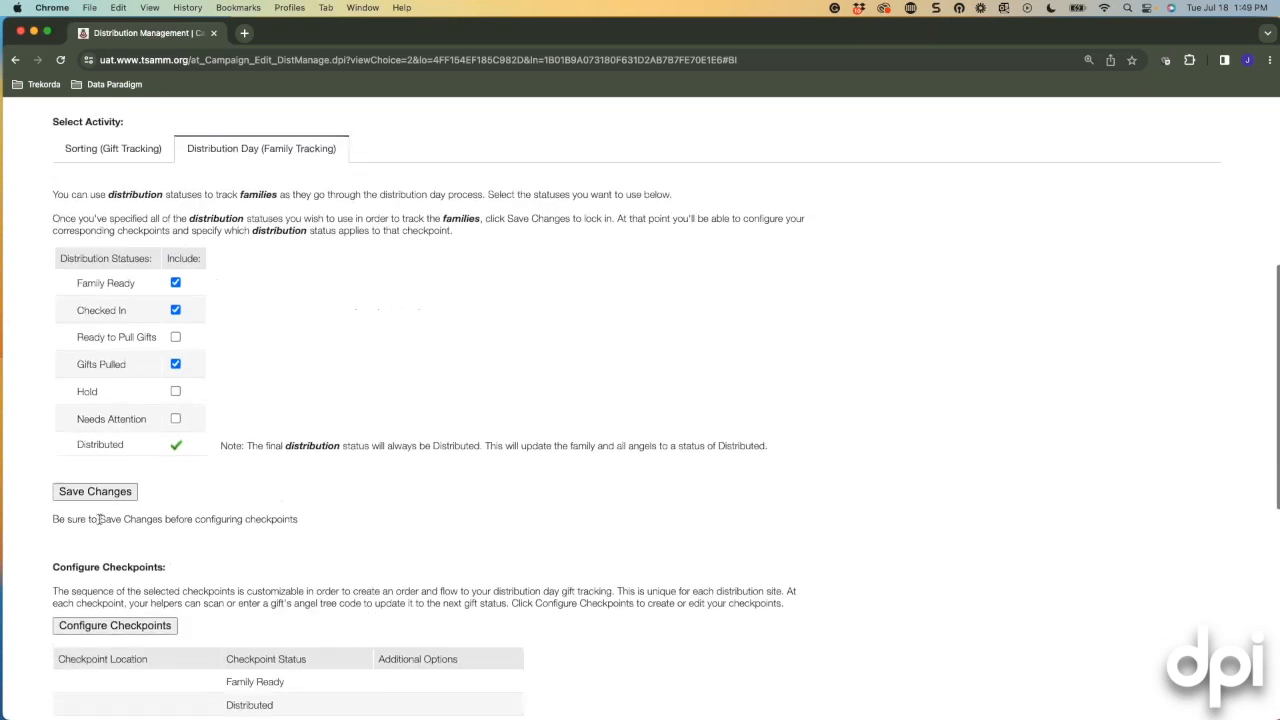
pyautogui.click(90, 495)
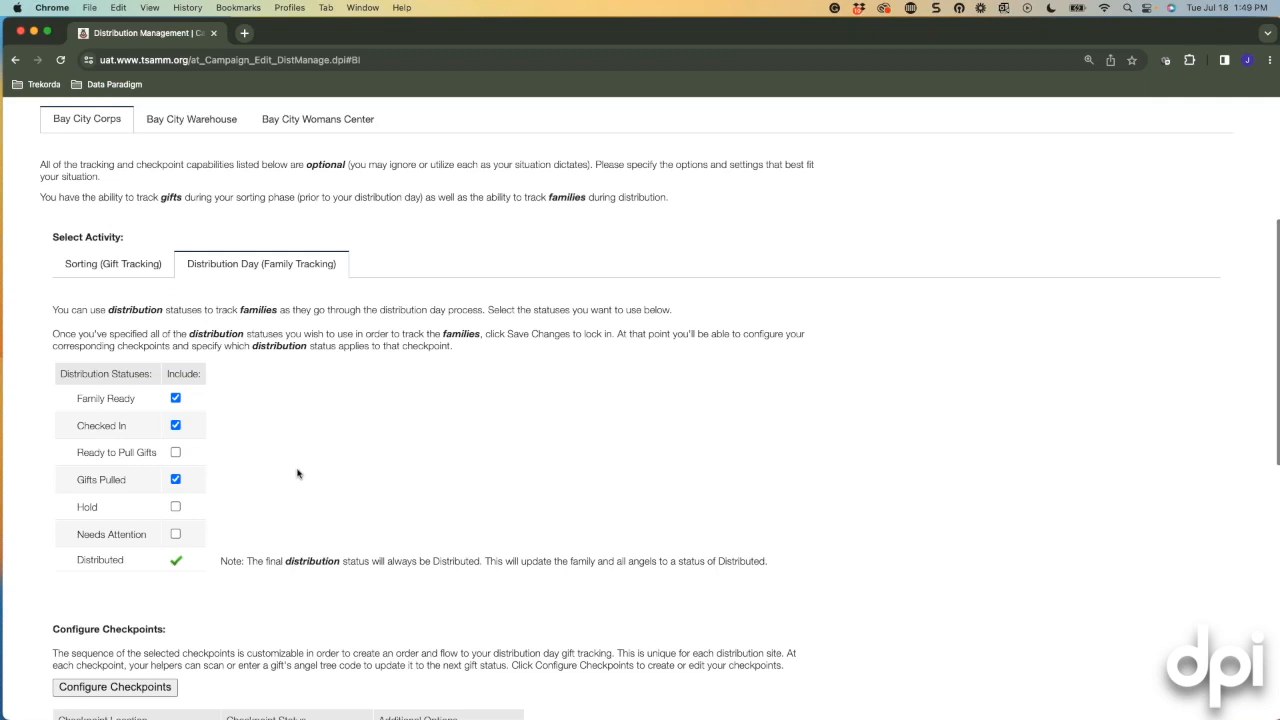
pyautogui.scroll(-5, 300, 475)
# Enter distribution checkpoint locations Warehouse Floor, Parking Lot, Lobby and Front Parking Lot.
pyautogui.click(126, 365)
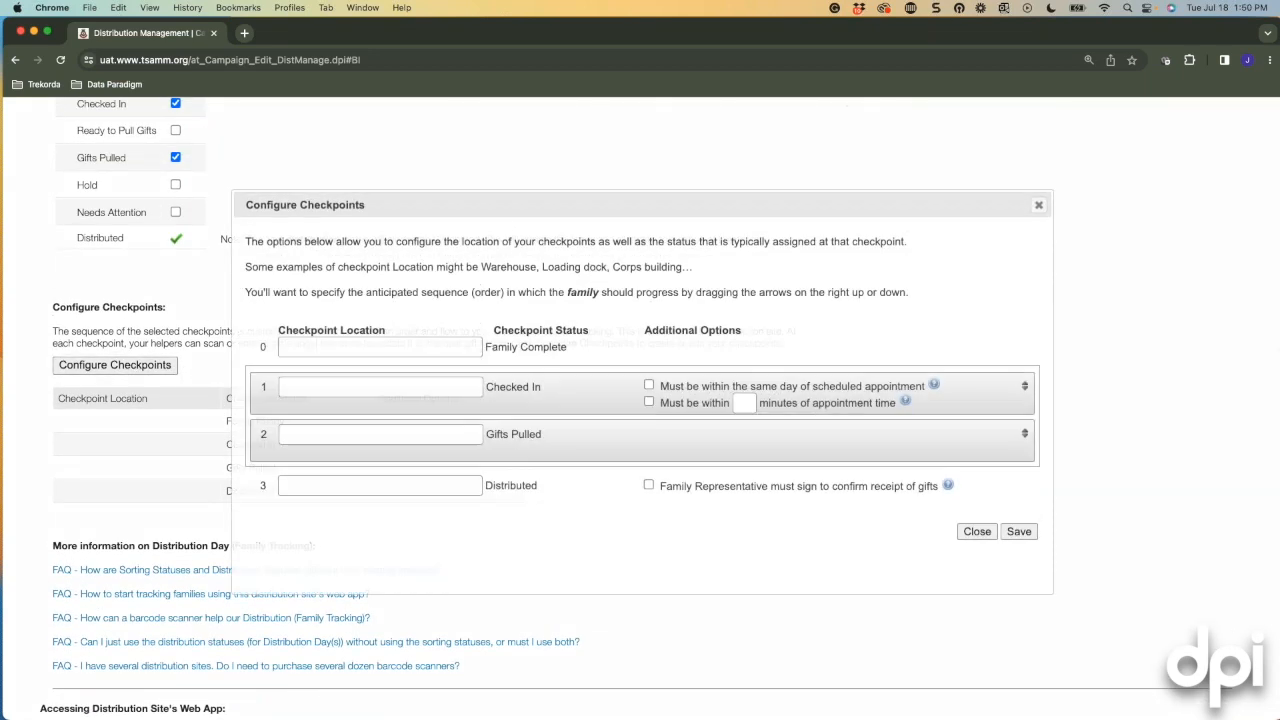
pyautogui.click(413, 364)
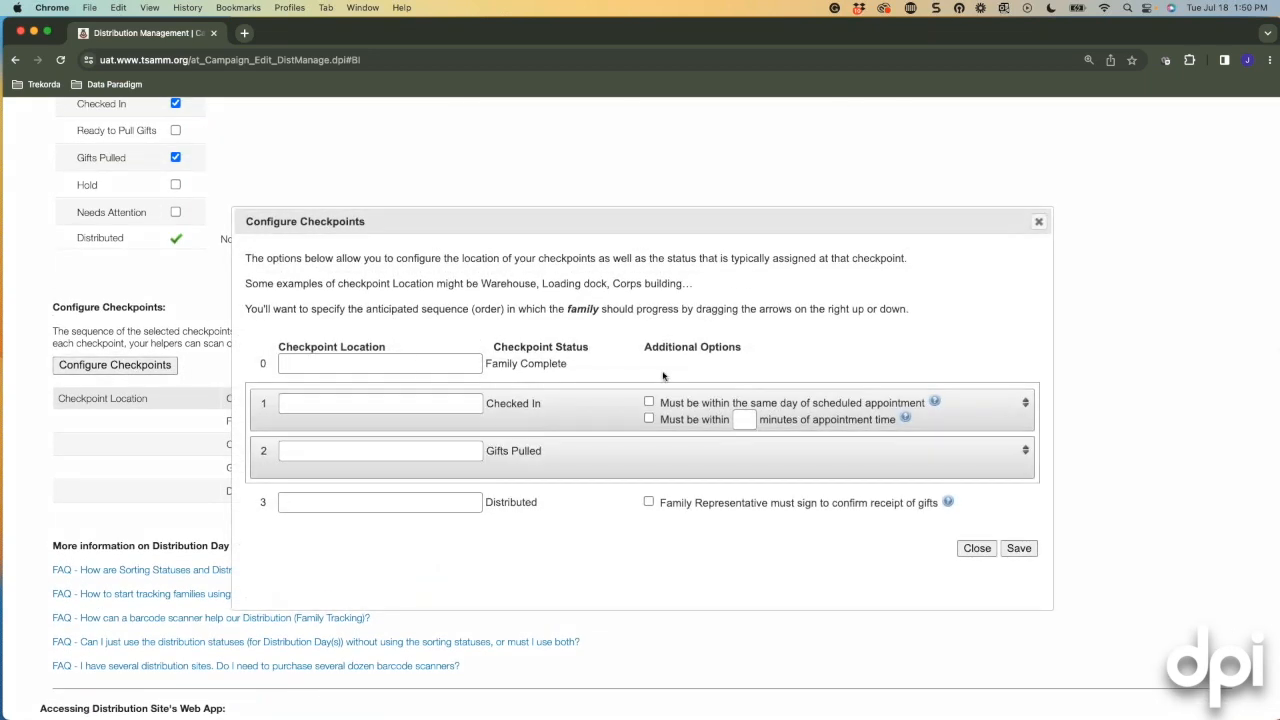
pyautogui.write('Warehouse Floor')
pyautogui.click(472, 402)
pyautogui.write('Parking Lot')
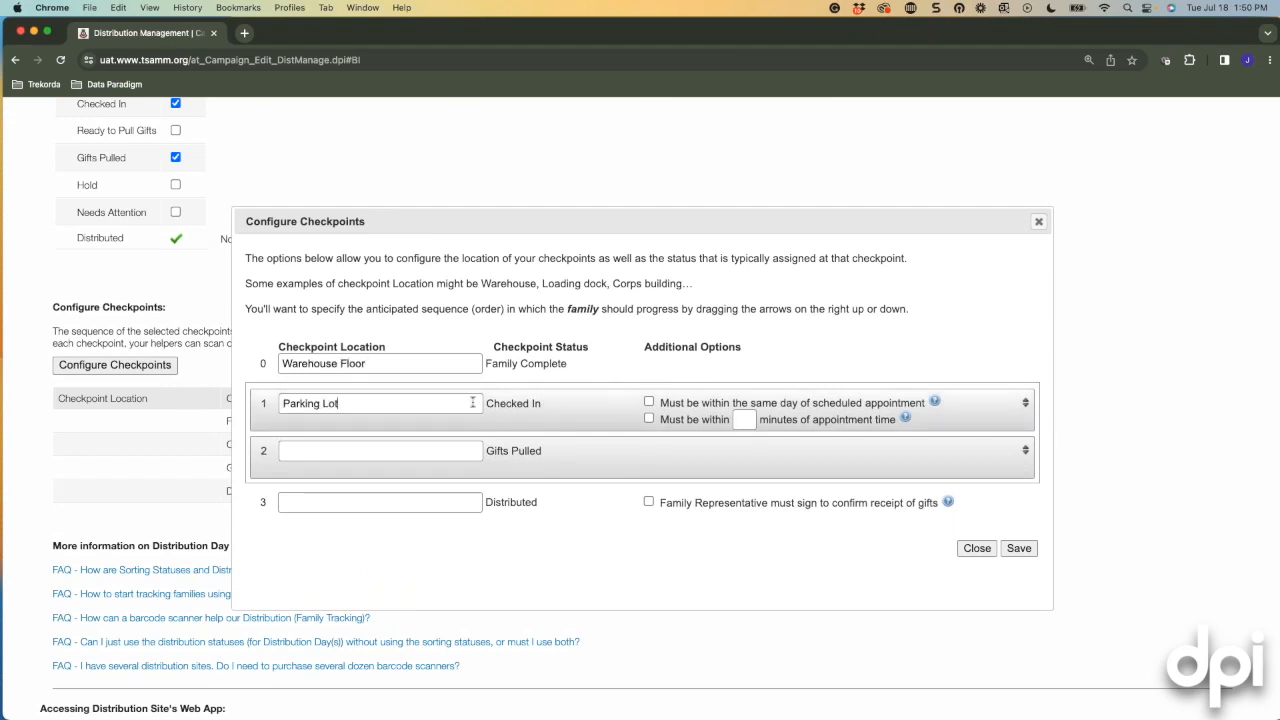
pyautogui.click(432, 450)
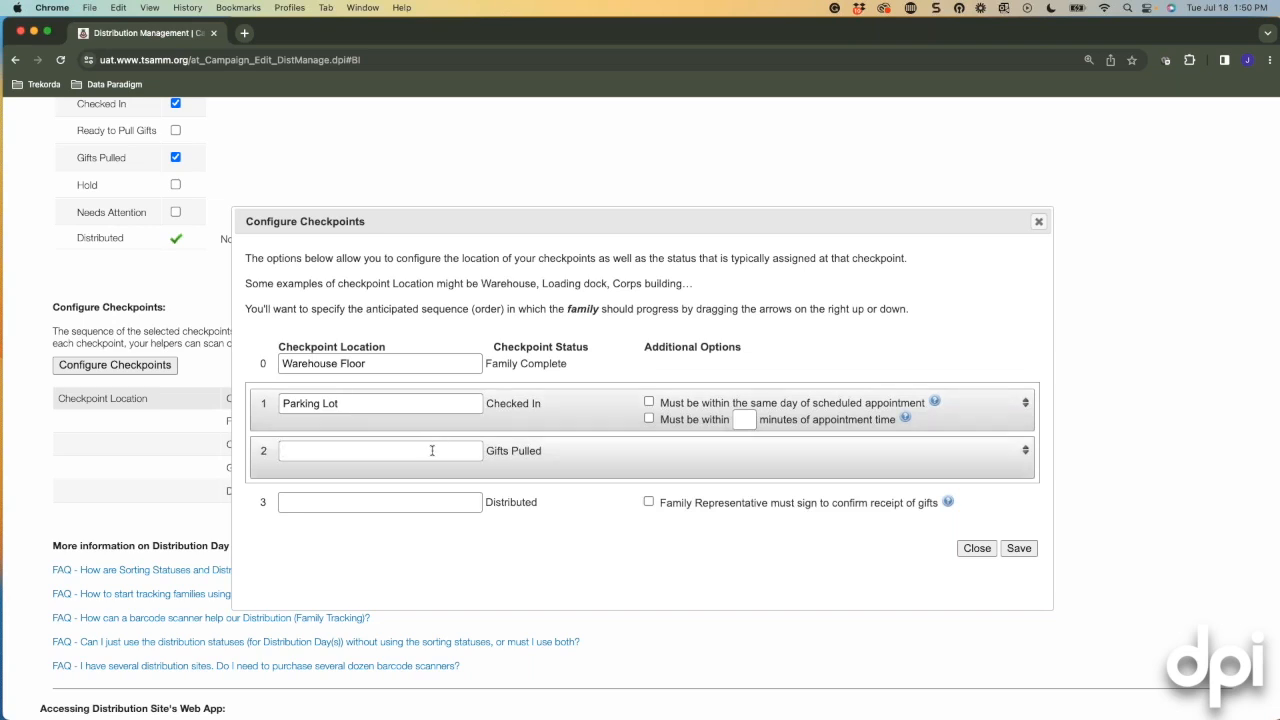
pyautogui.write('Lobby')
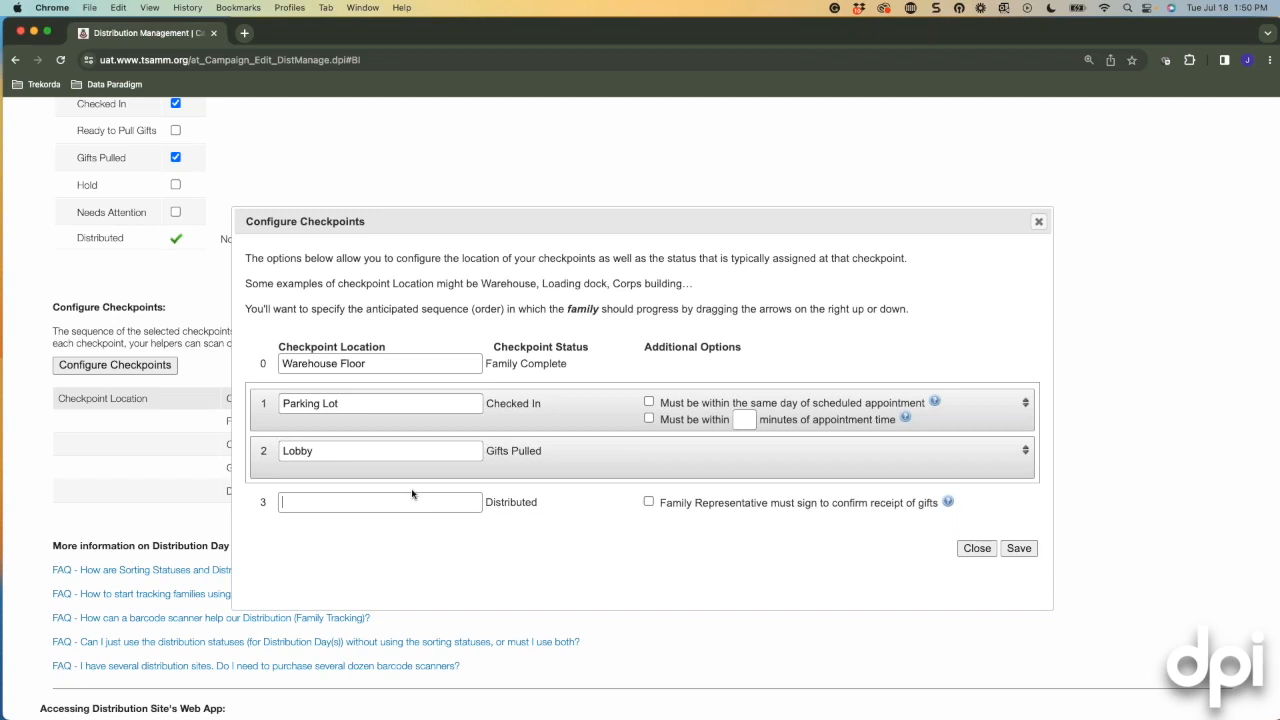
pyautogui.write('Front Parking Lot')
pyautogui.scroll(-2, 652, 520)
pyautogui.scroll(3, 620, 450)
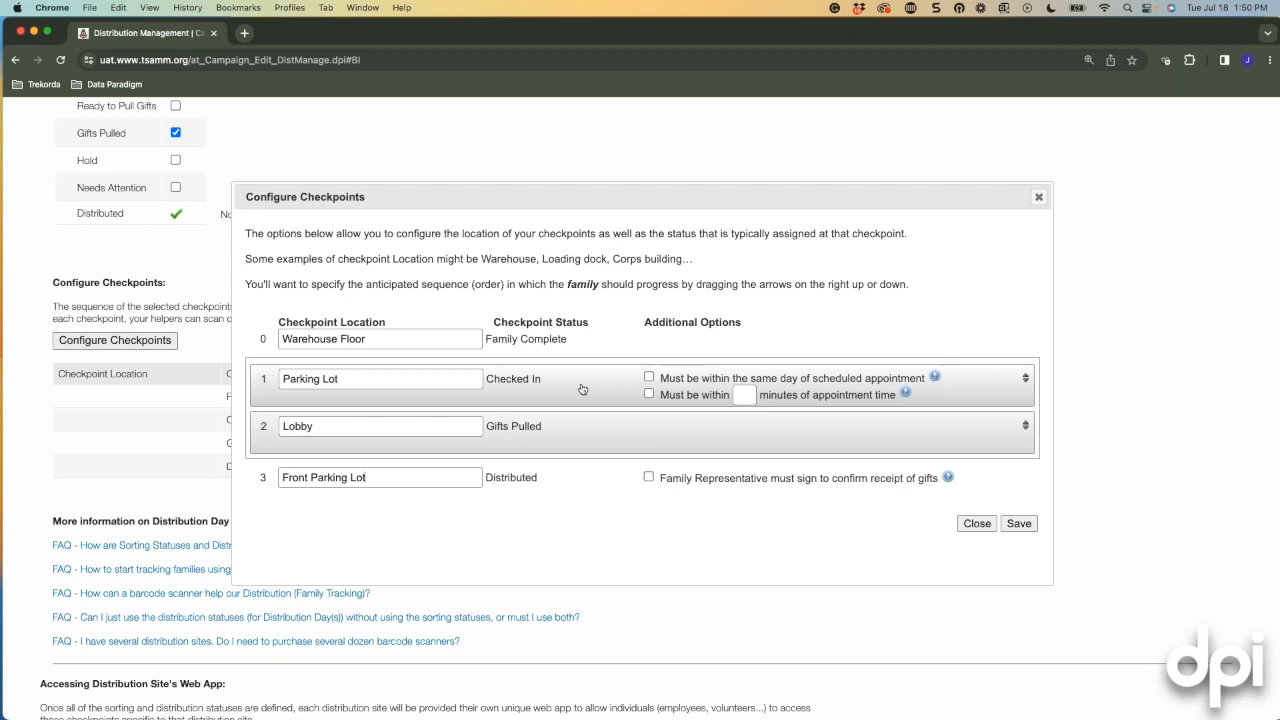
# Require check-in within 30 minutes of appointment time instead of on the appointment day.
pyautogui.click(650, 378)
pyautogui.click(650, 378)
pyautogui.click(650, 395)
pyautogui.click(745, 394)
pyautogui.write('30')
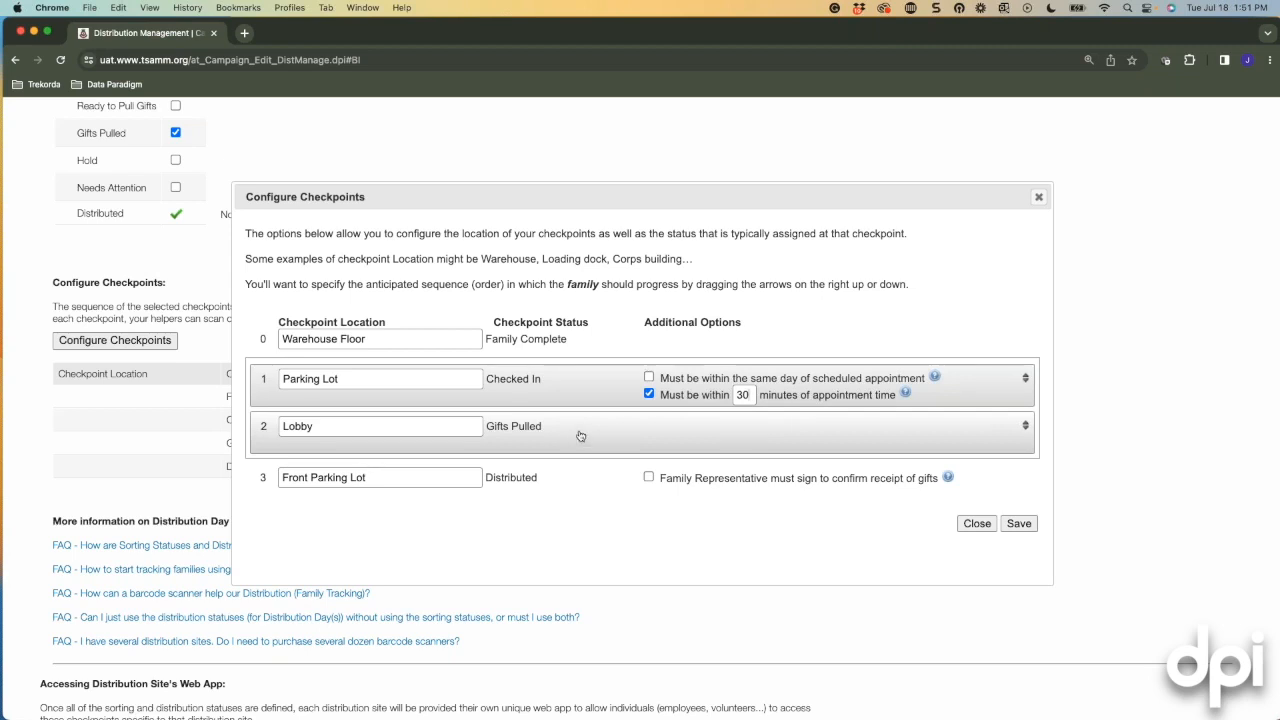
# Remove the 30-minute appointment-time restriction from the Checked In checkpoint.
pyautogui.click(651, 394)
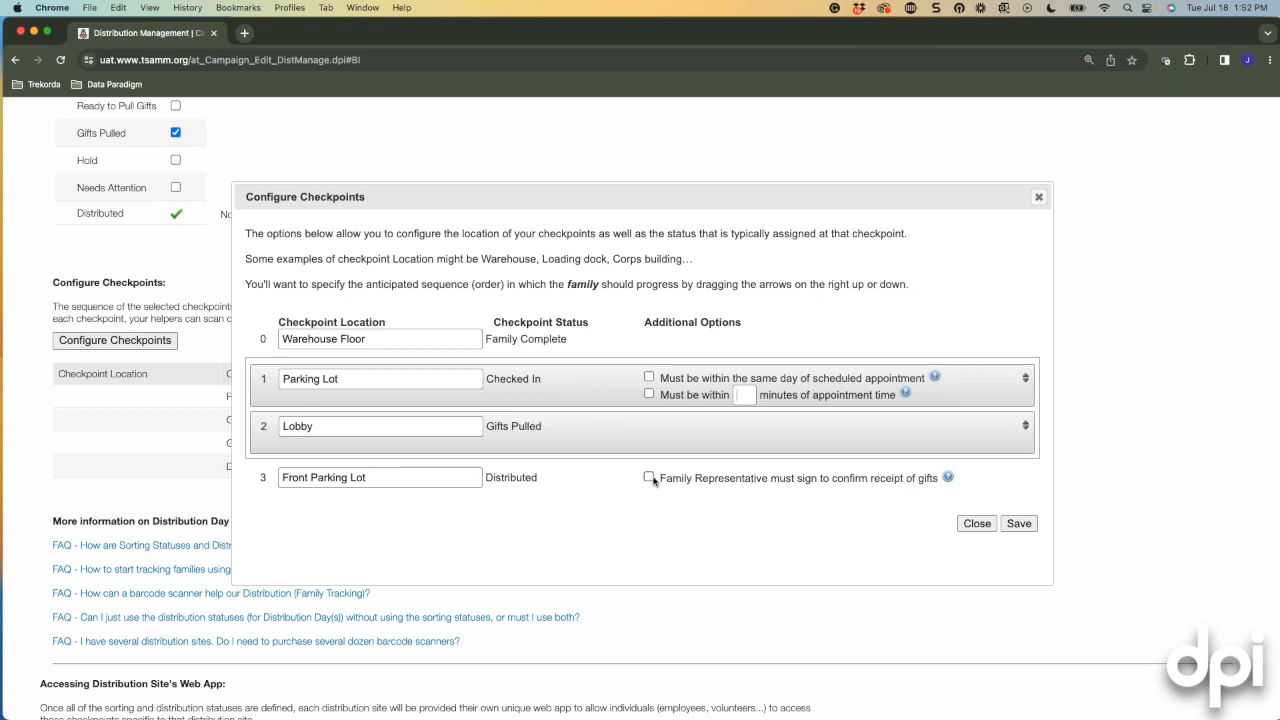
# Save the distribution checkpoints and scroll through the resulting settings.
pyautogui.click(1018, 523)
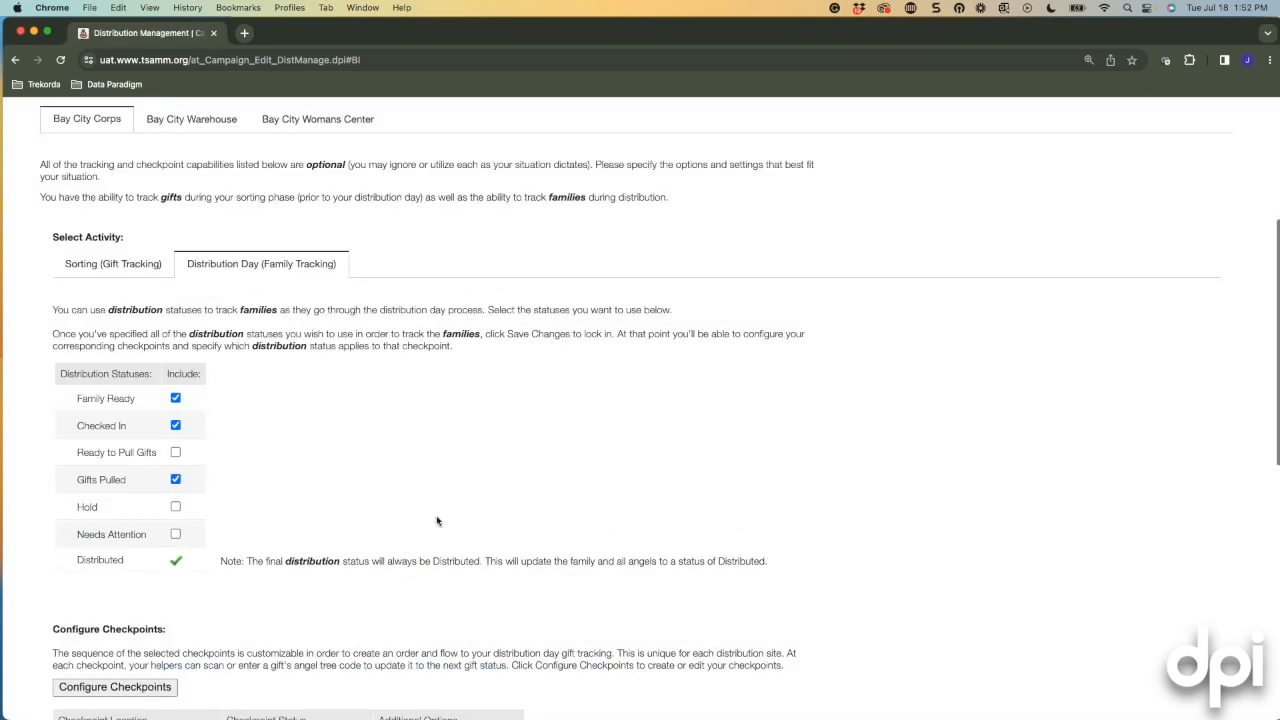
pyautogui.scroll(-5, 380, 500)
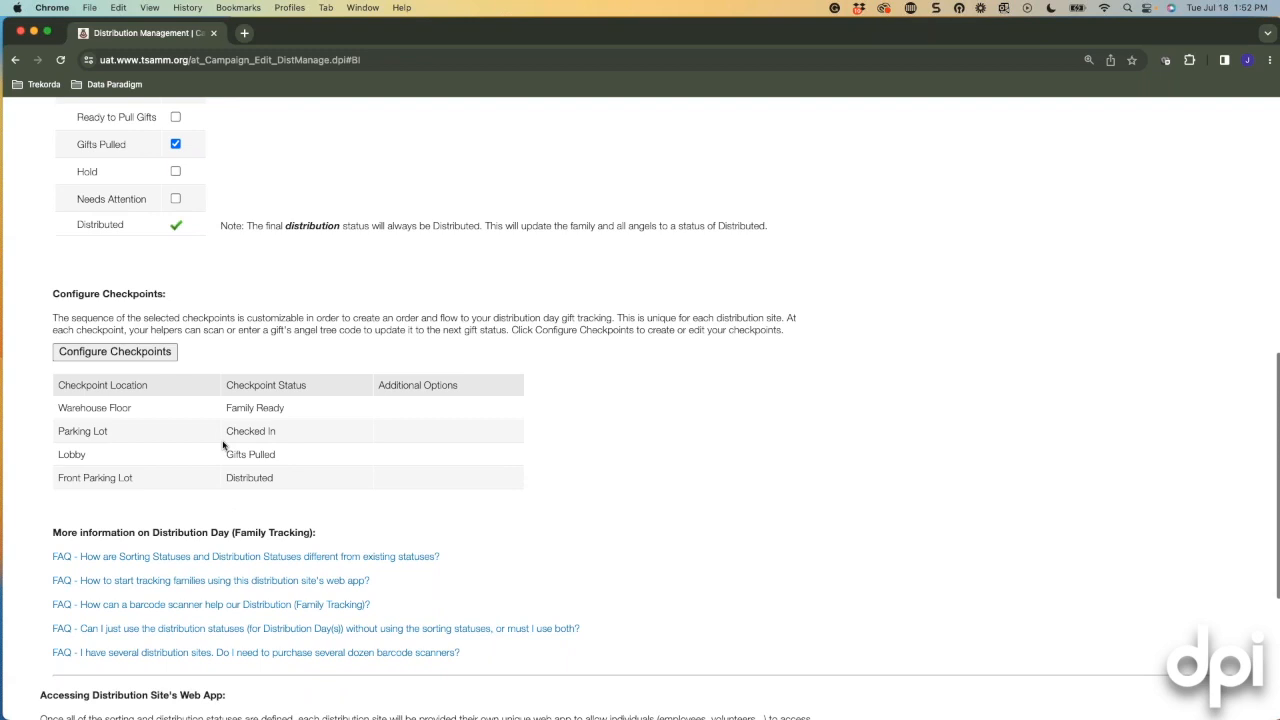
pyautogui.scroll(-2, 223, 446)
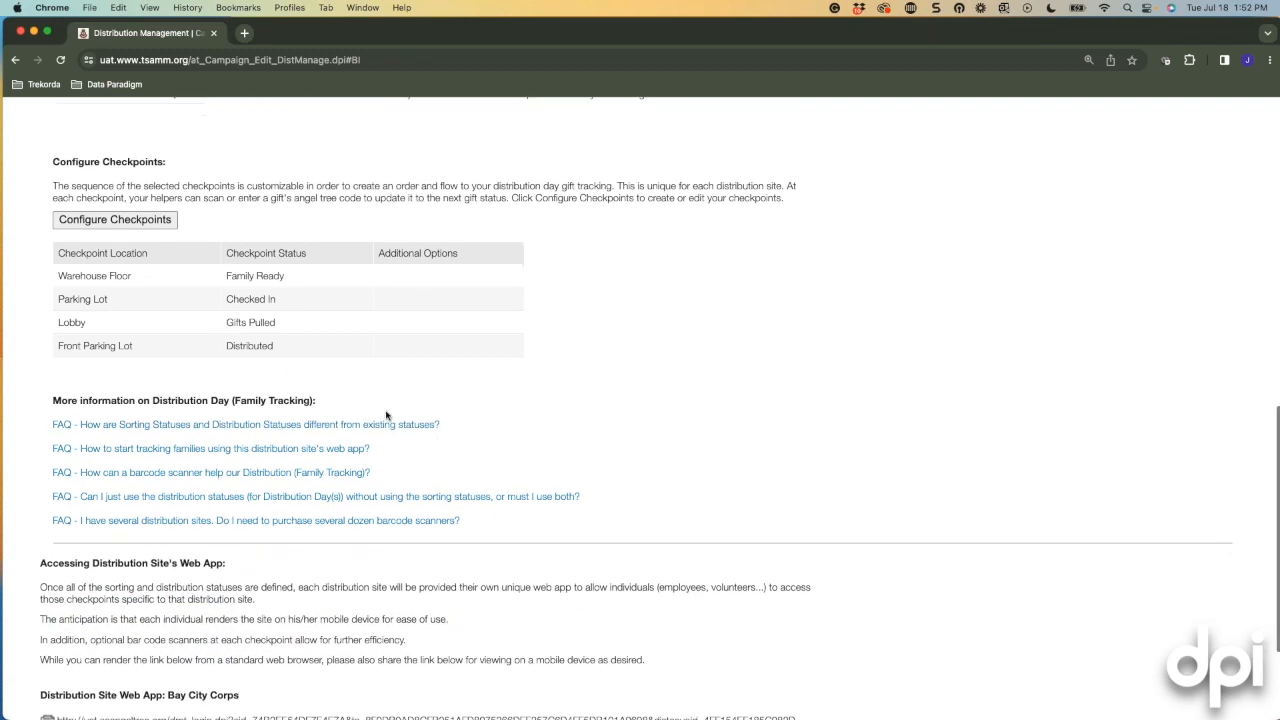
pyautogui.scroll(-1, 386, 416)
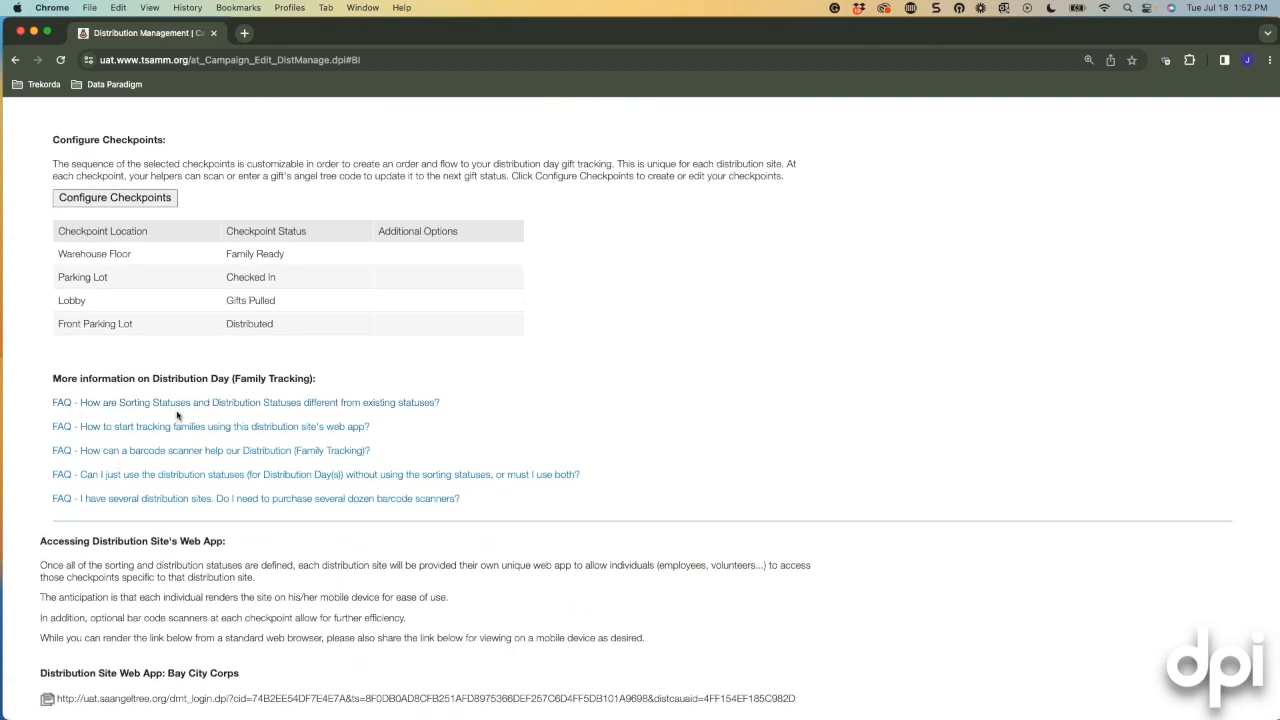
pyautogui.scroll(-3, 178, 415)
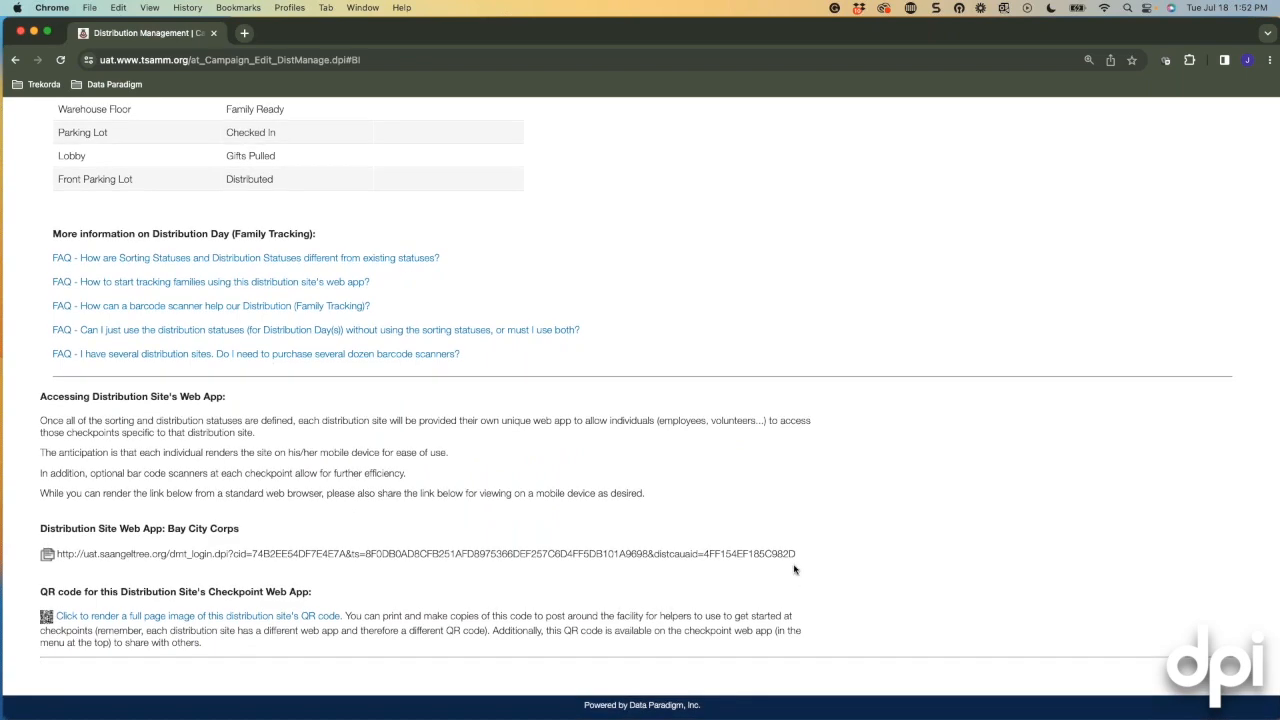
pyautogui.scroll(5, 148, 206)
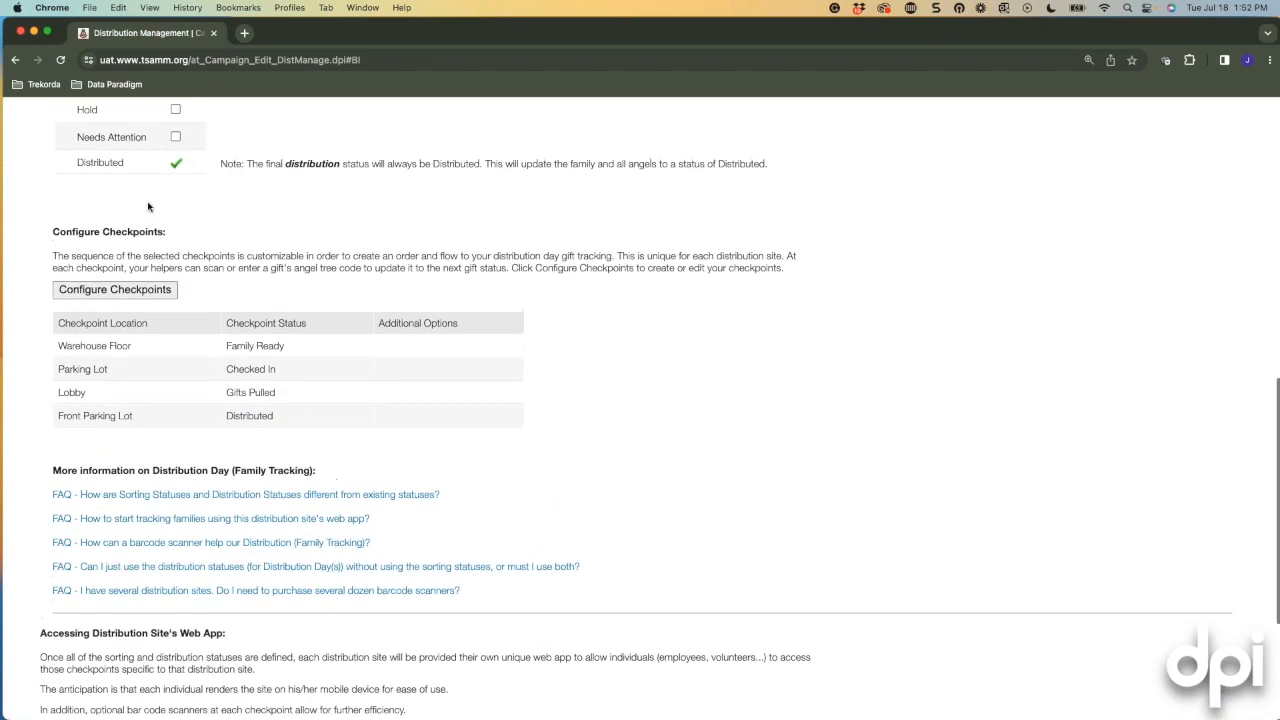
pyautogui.scroll(7, 148, 206)
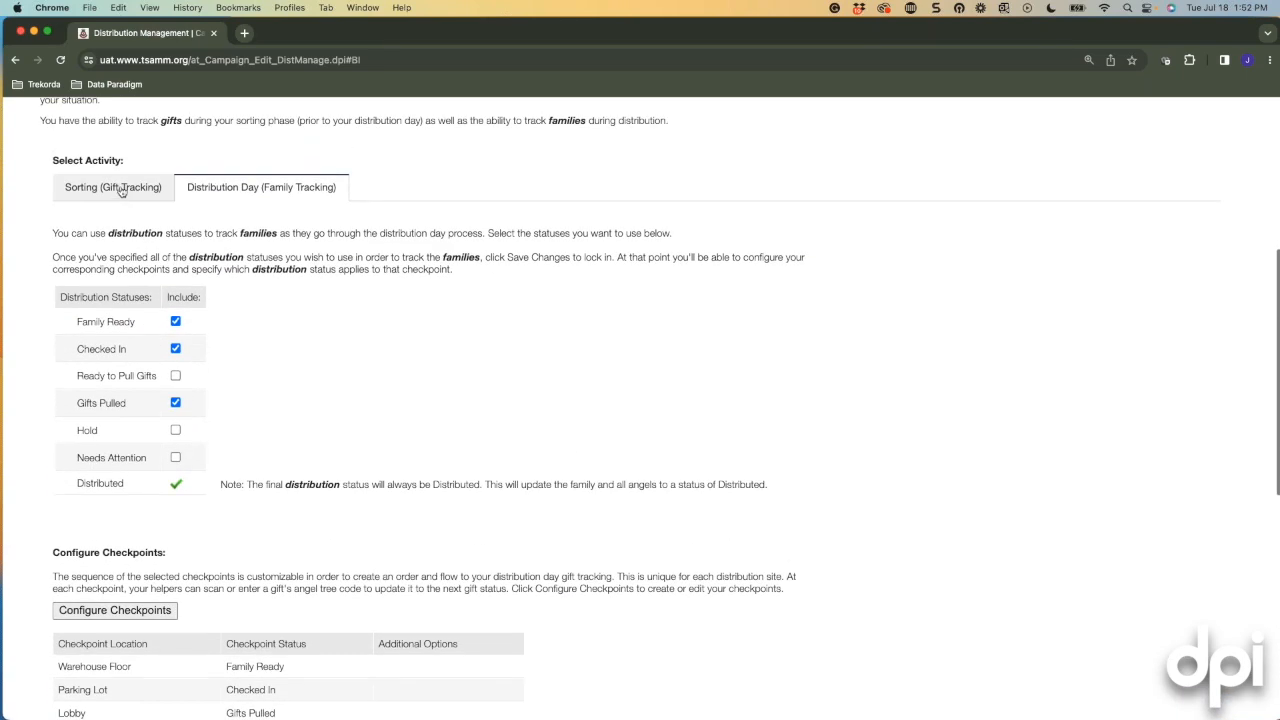
# Return to the Sorting (Gift Tracking) settings and select the Bay City Corps web app link.
pyautogui.click(120, 189)
pyautogui.scroll(-10, 346, 378)
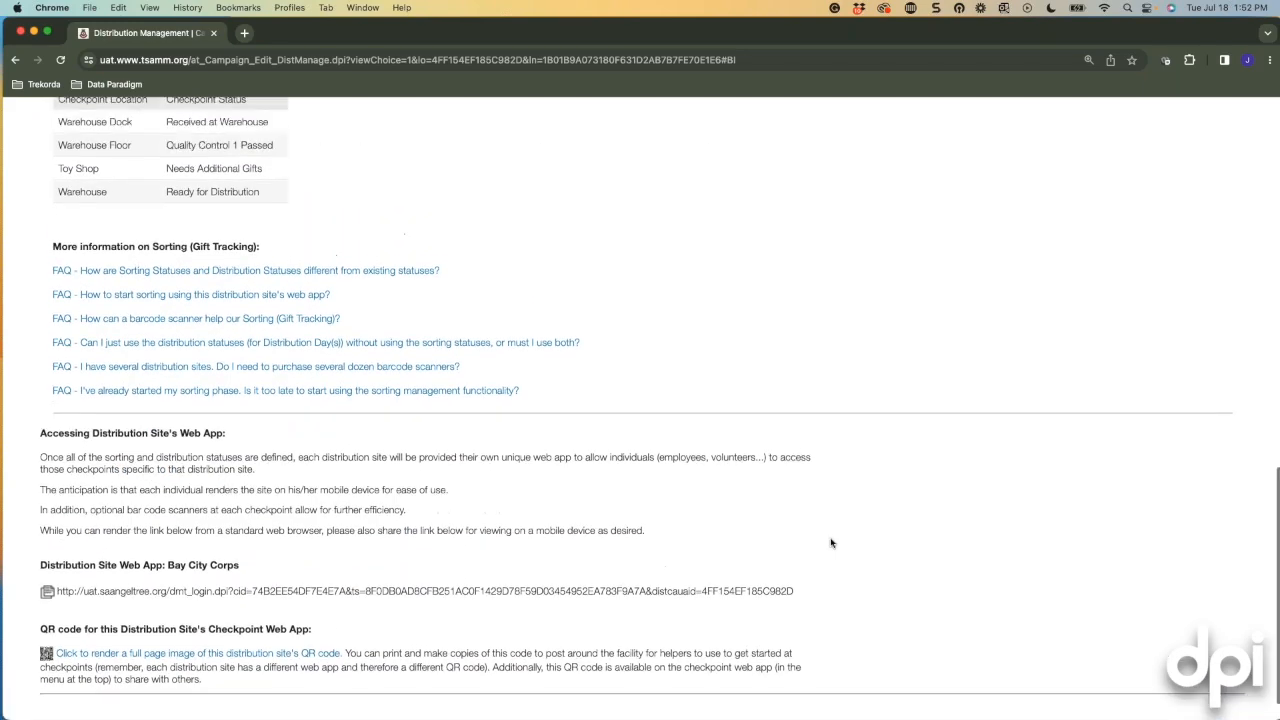
pyautogui.scroll(-1, 831, 543)
pyautogui.scroll(-1, 800, 579)
pyautogui.moveTo(797, 579); pyautogui.dragTo(57, 575)
pyautogui.press('super+c')
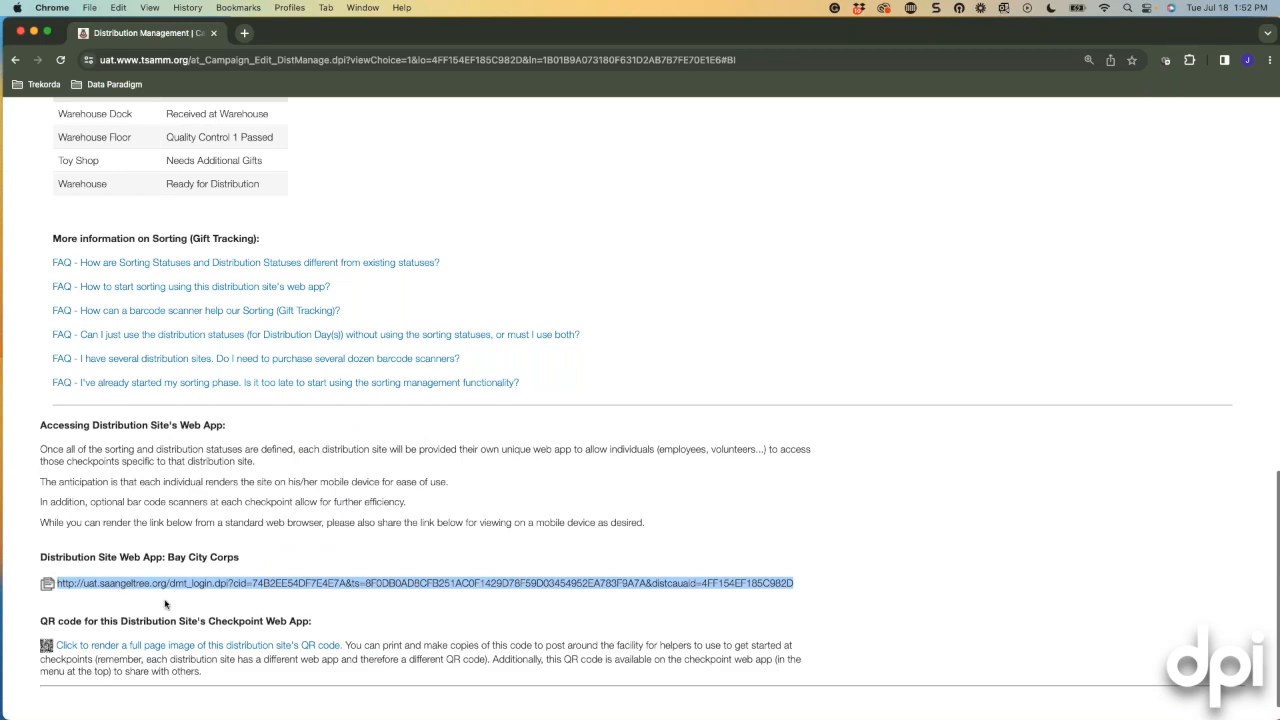
# Load the copied Bay City Corps web app link in a new tab, review it, and return to Distribution Management.
pyautogui.press('super+t')
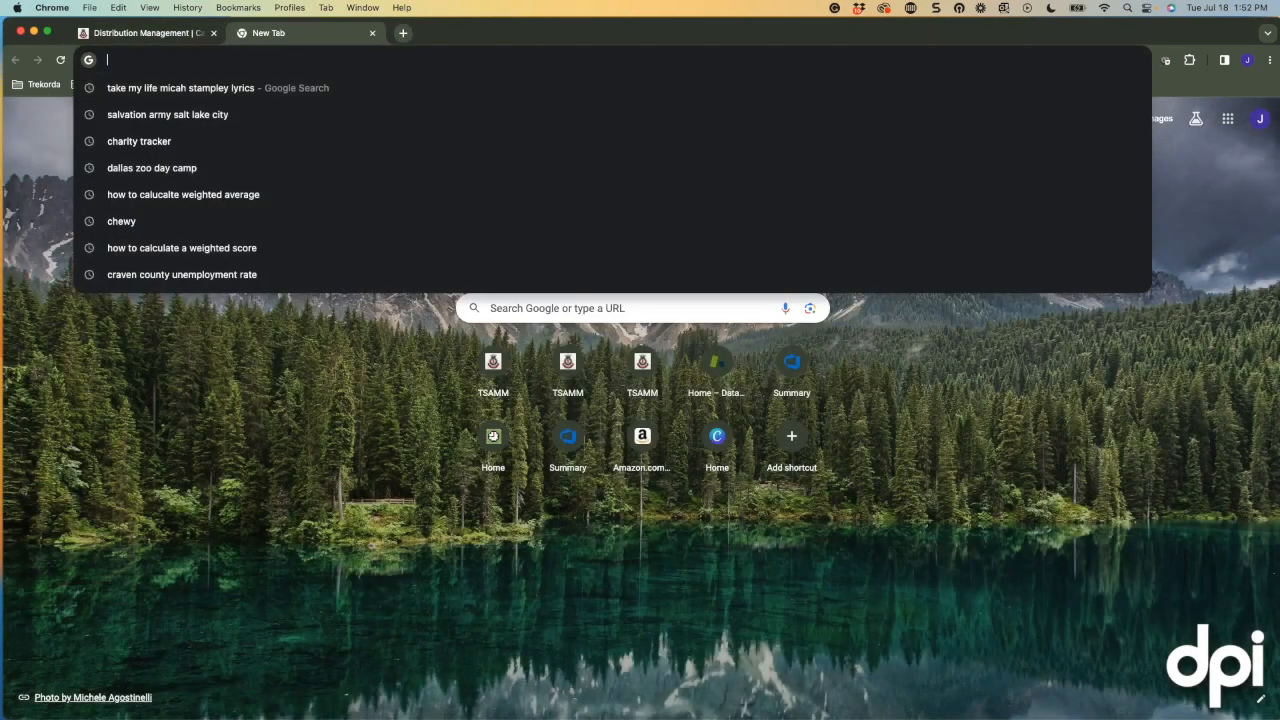
pyautogui.press('super+v')
pyautogui.press('Return')
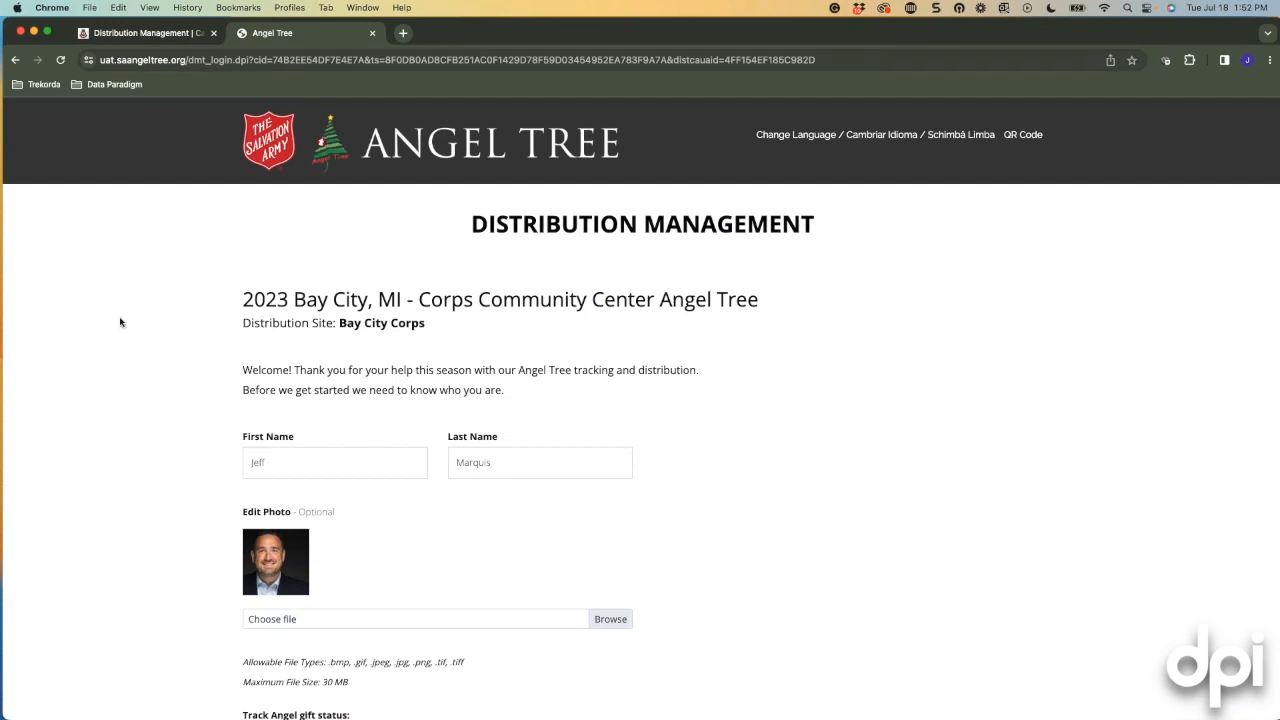
pyautogui.scroll(-3, 120, 322)
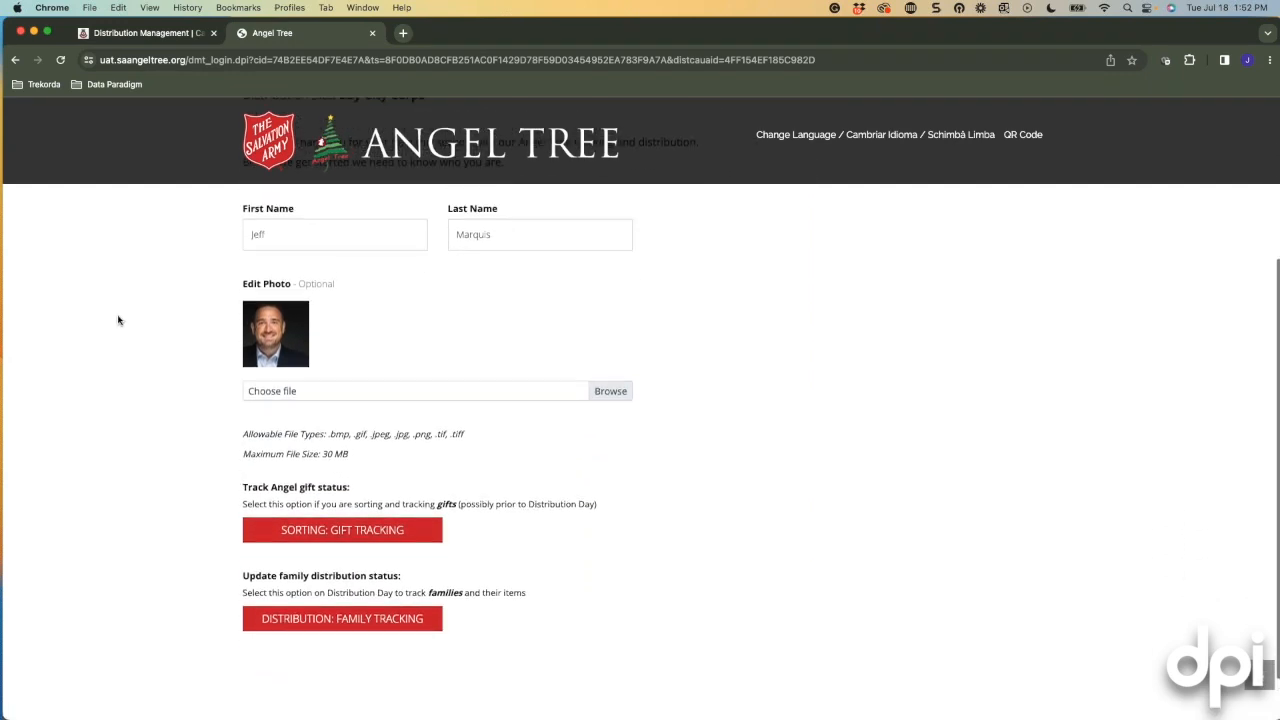
pyautogui.scroll(2, 120, 322)
pyautogui.scroll(1, 121, 320)
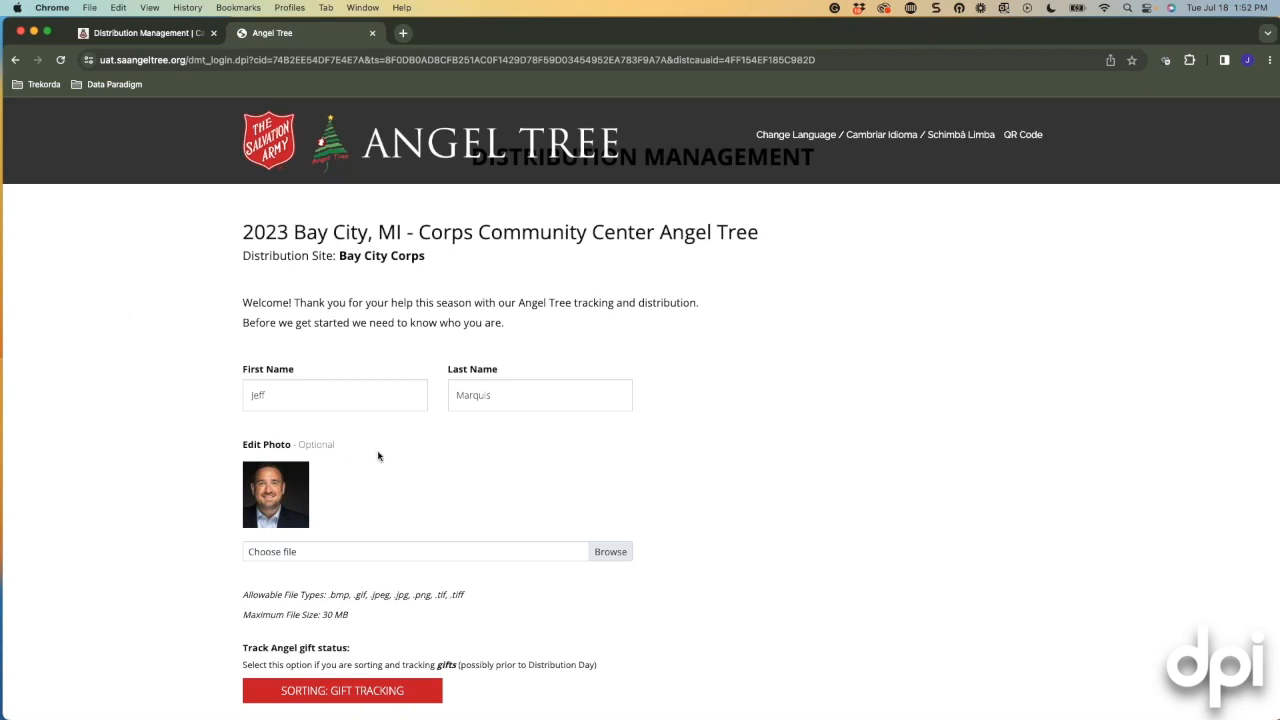
pyautogui.scroll(-2, 415, 614)
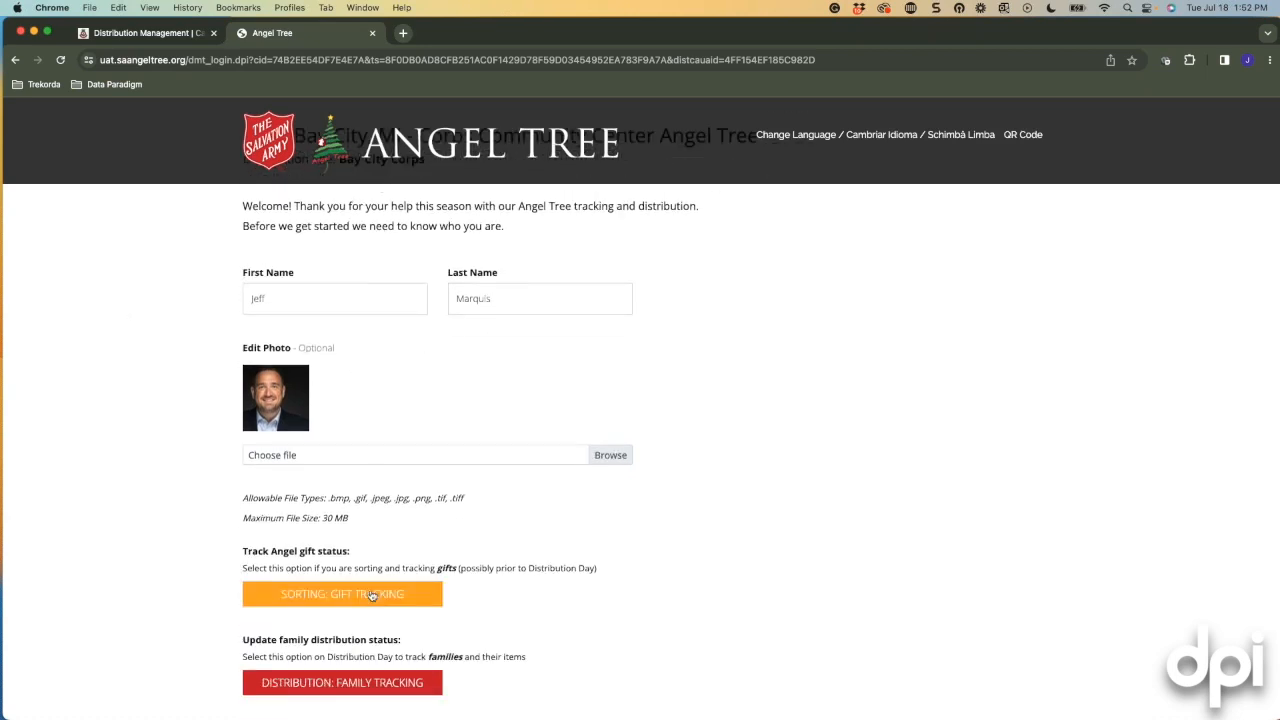
pyautogui.click(371, 594)
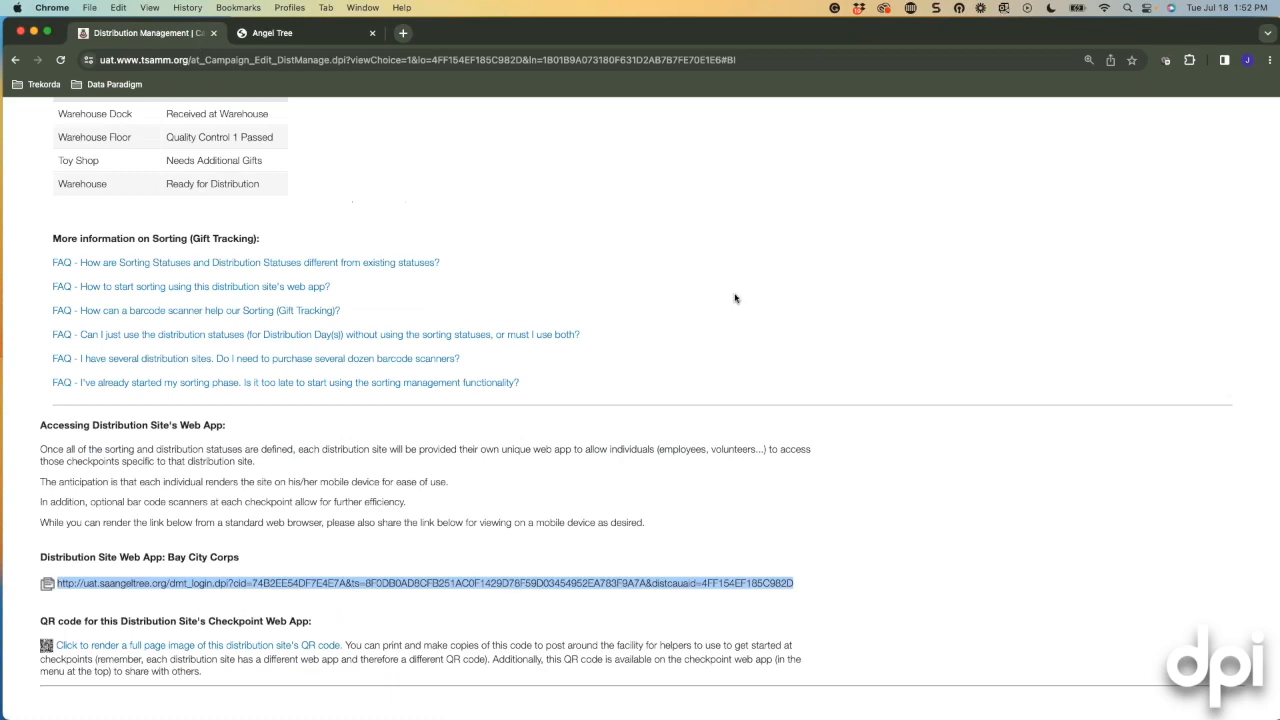
# Open the Admin Sorting Dashboard, showing angel BC118A as Ready for Distribution.
pyautogui.scroll(3, 753, 368)
pyautogui.moveTo(666, 209)
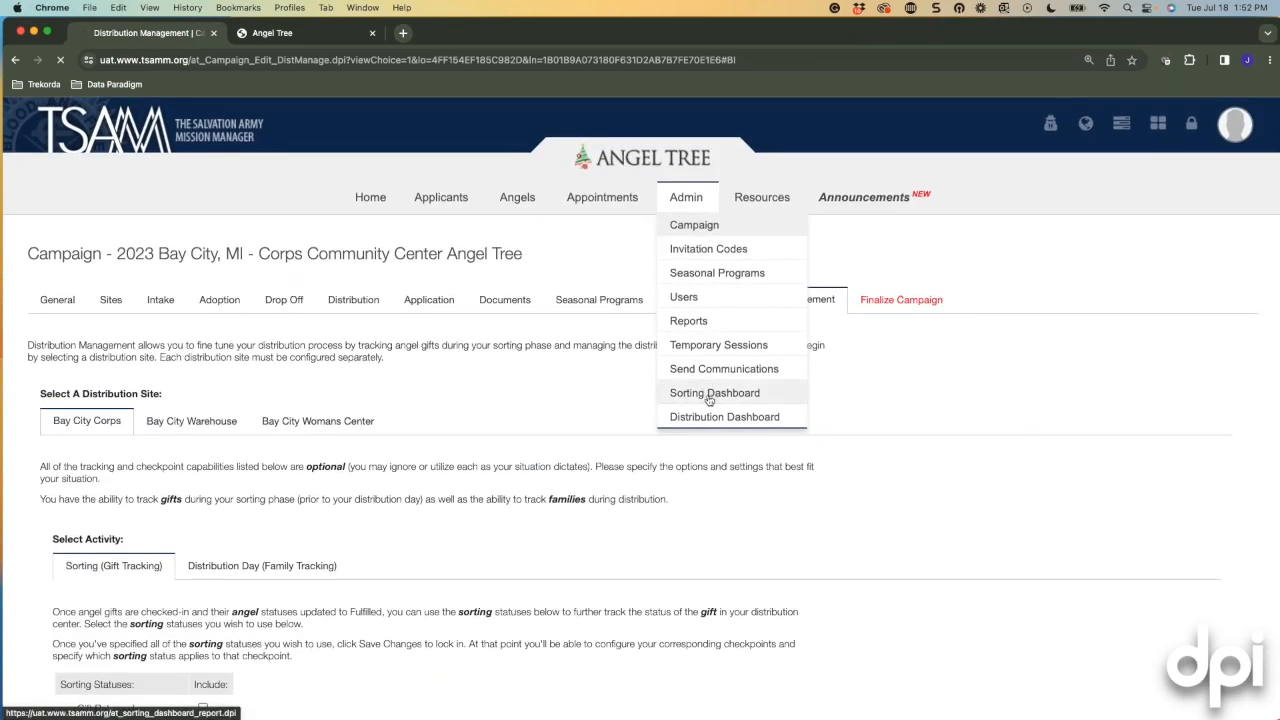
pyautogui.click(665, 395)
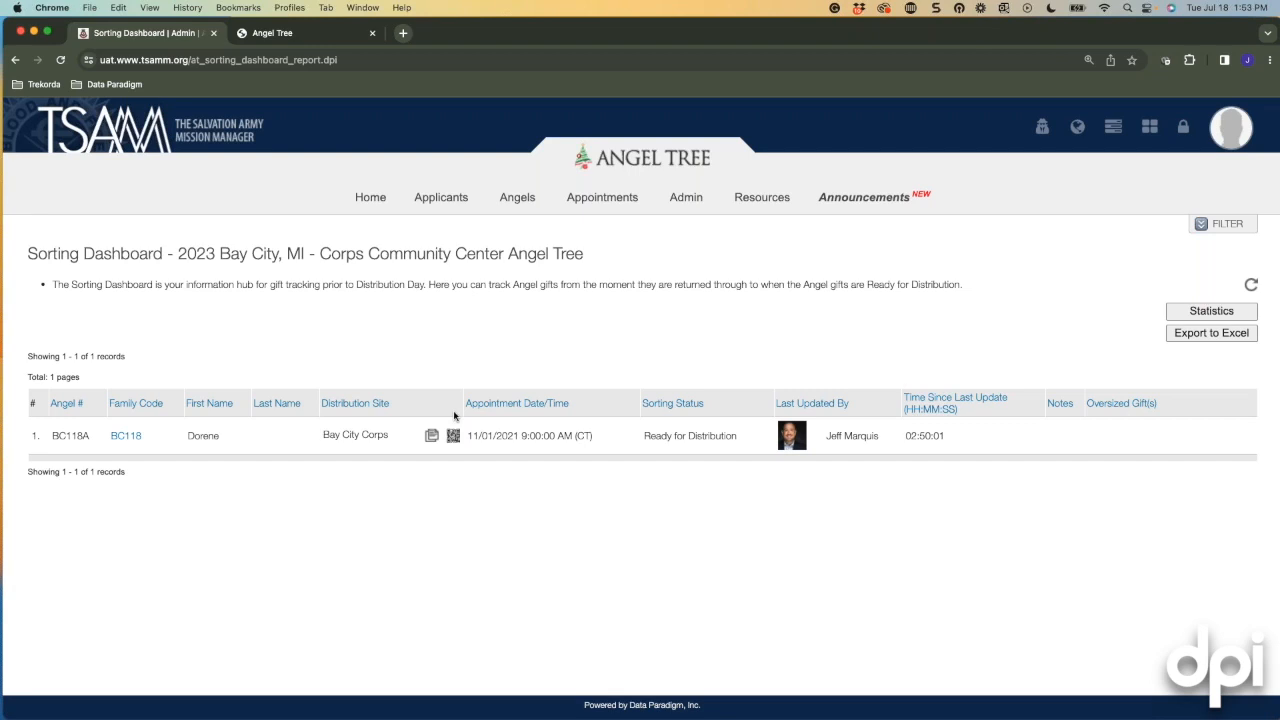
pyautogui.click(463, 197)
pyautogui.click(1197, 318)
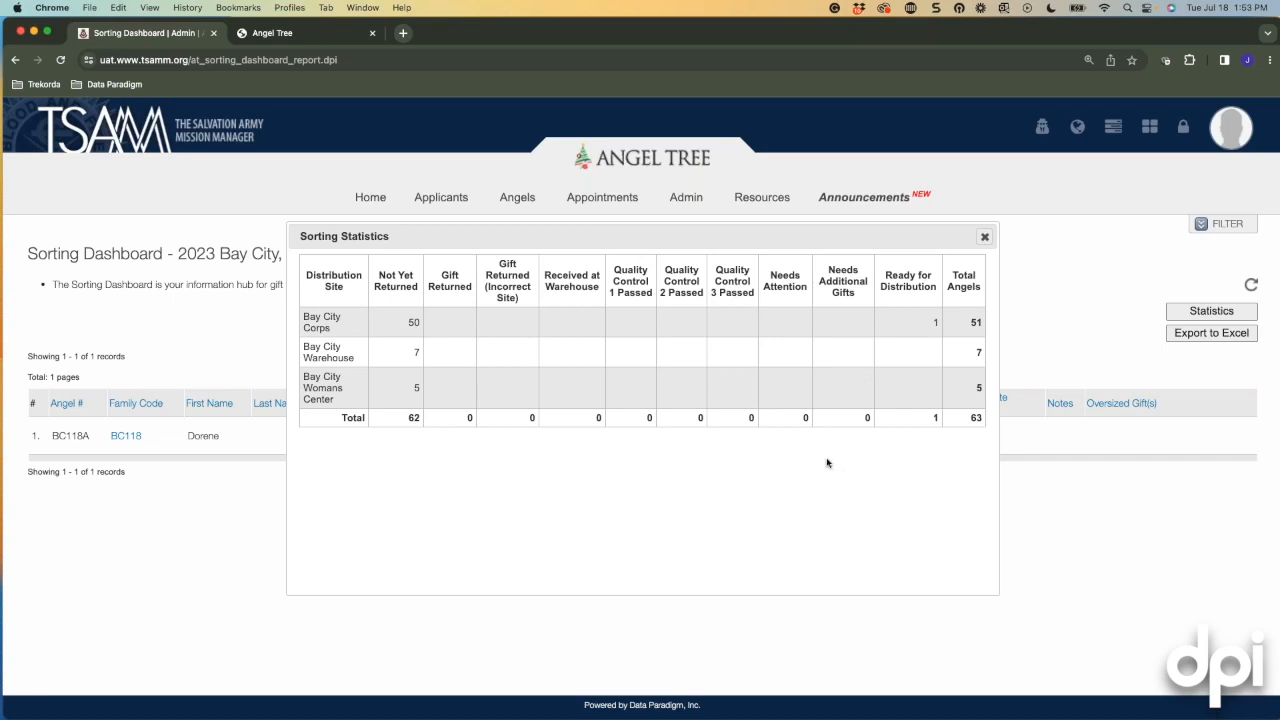
pyautogui.click(985, 237)
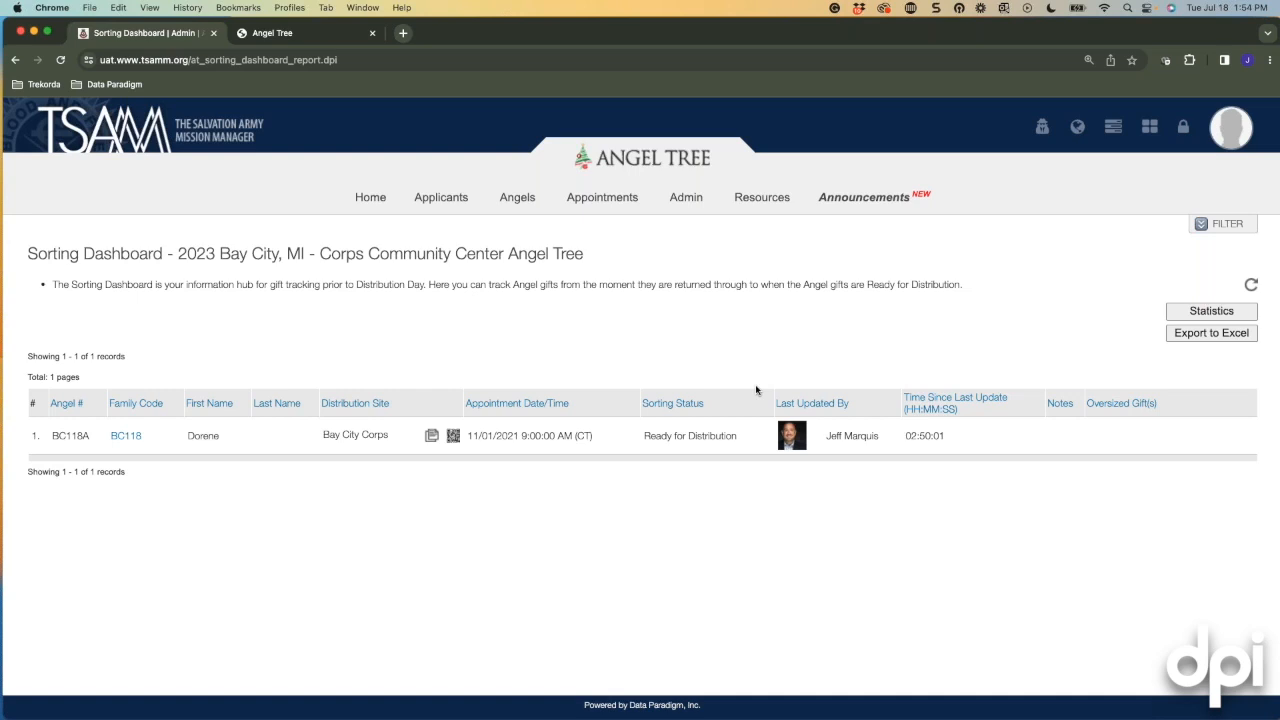
# Check the empty Distribution Dashboard under Admin, then go back to the campaign's General settings.
pyautogui.moveTo(684, 205)
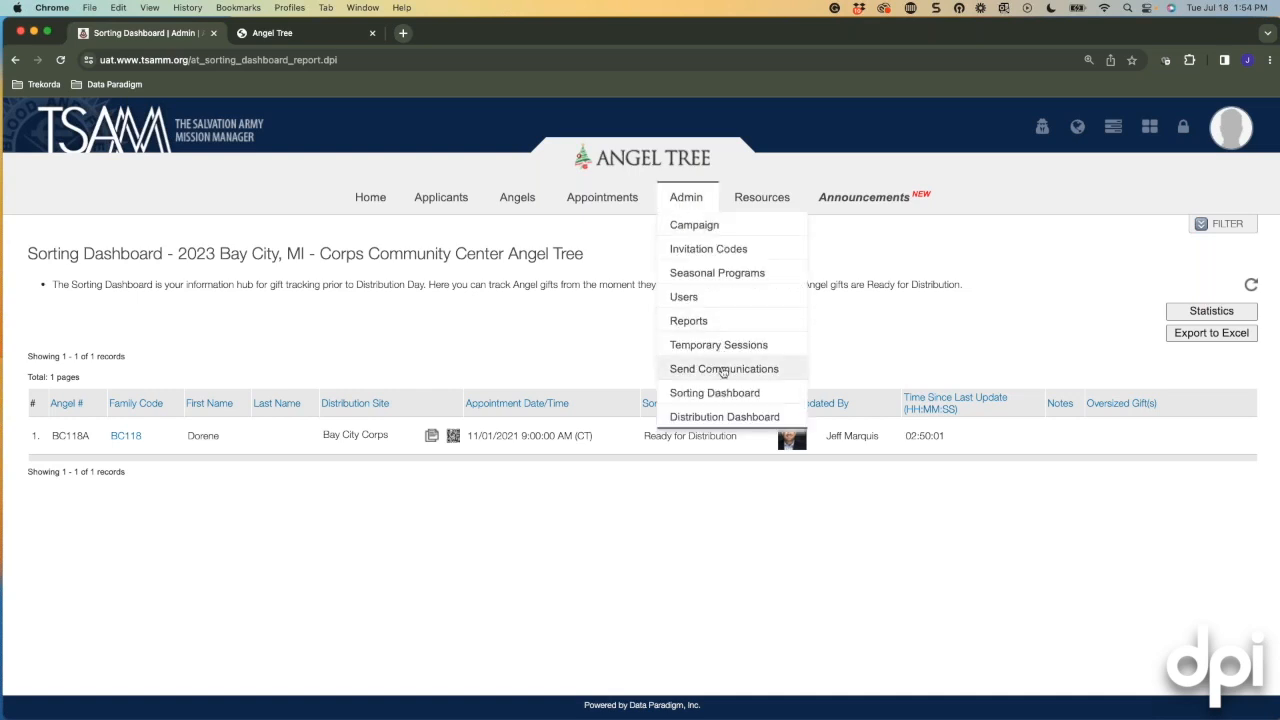
pyautogui.click(690, 226)
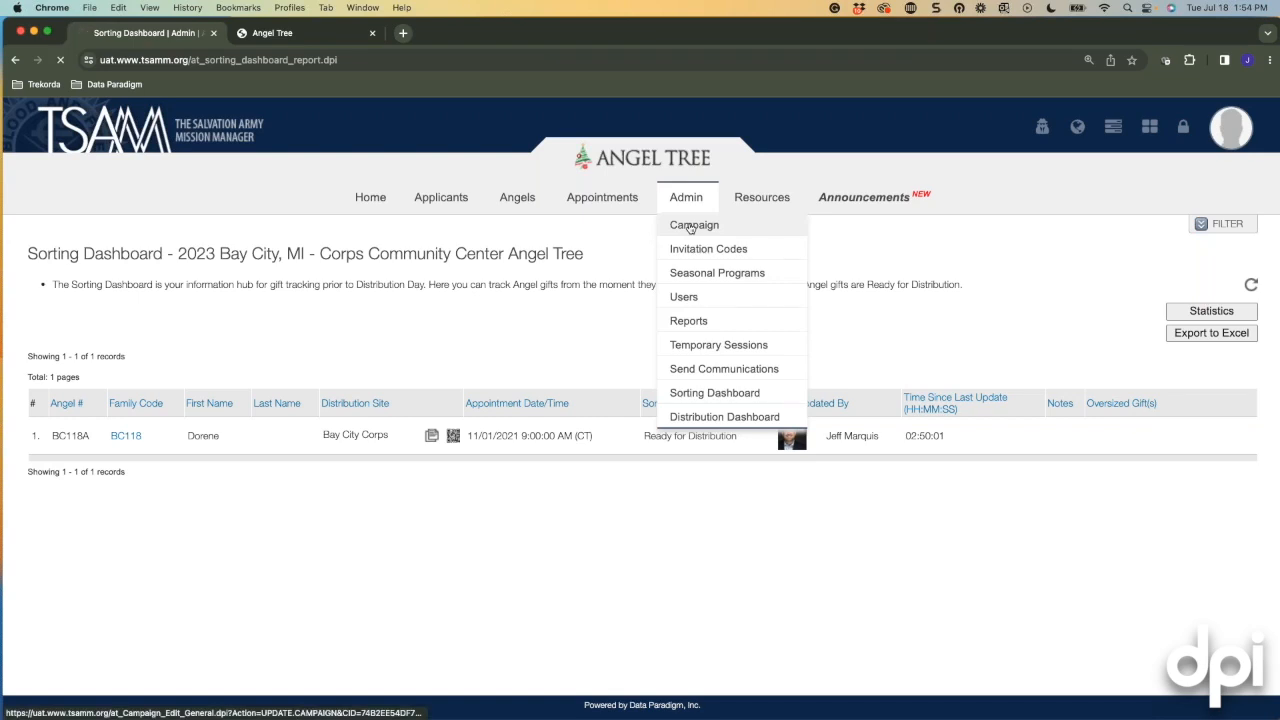
pyautogui.moveTo(682, 208)
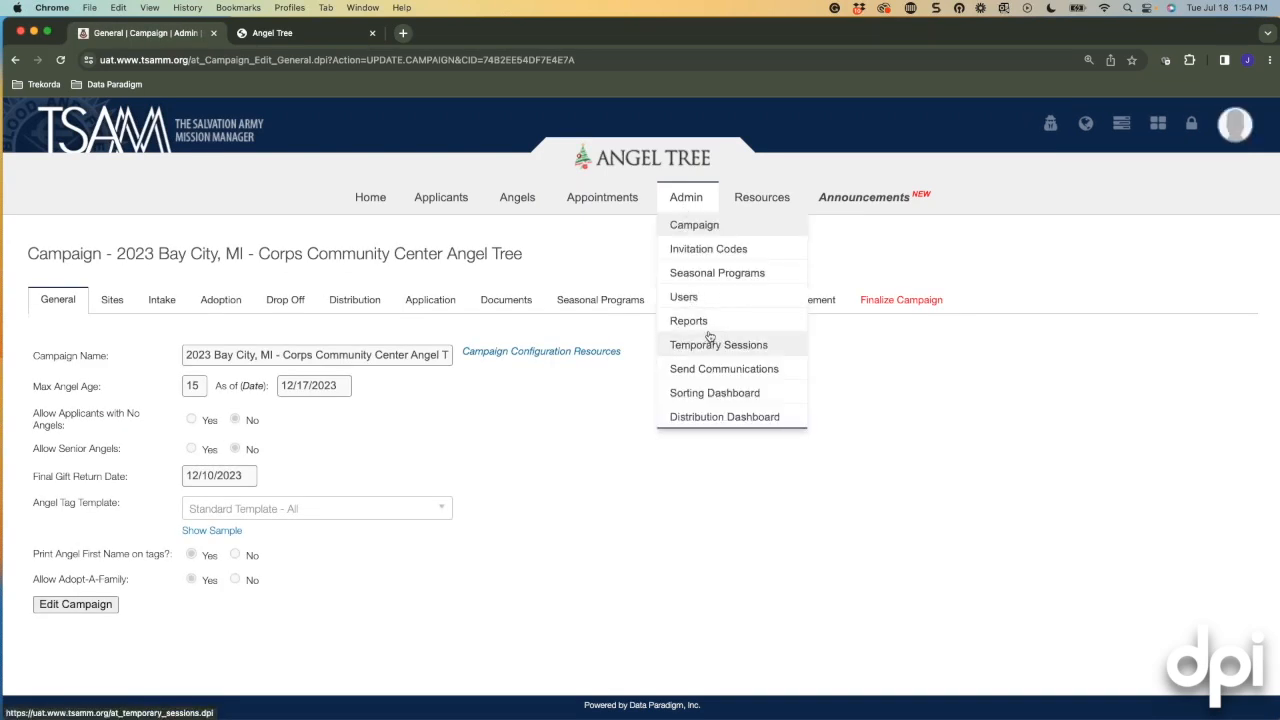
pyautogui.click(731, 417)
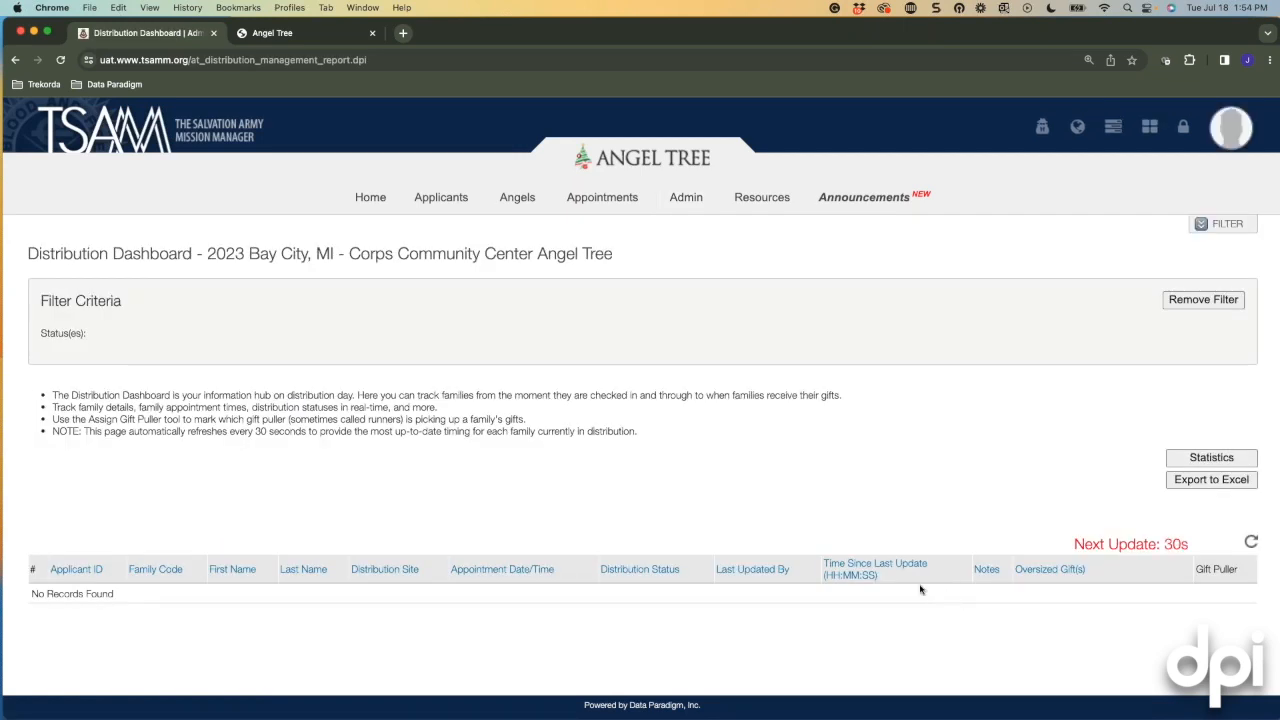
pyautogui.moveTo(685, 200)
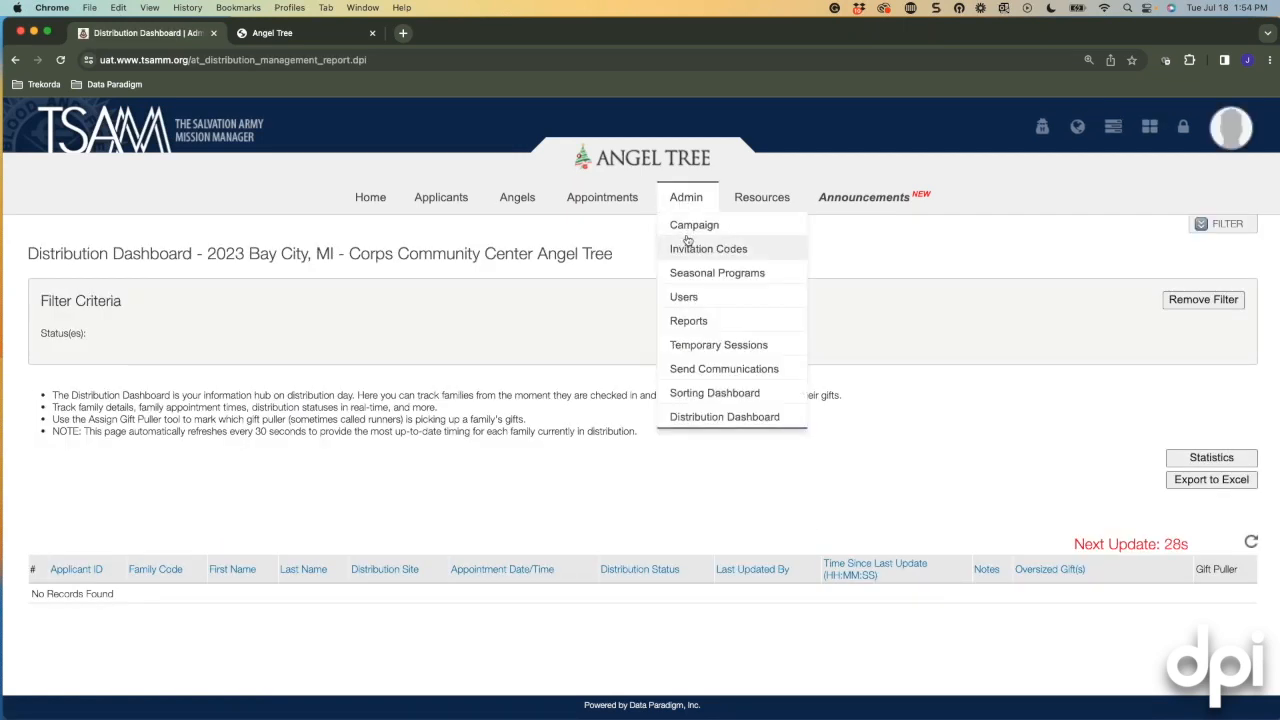
pyautogui.click(683, 224)
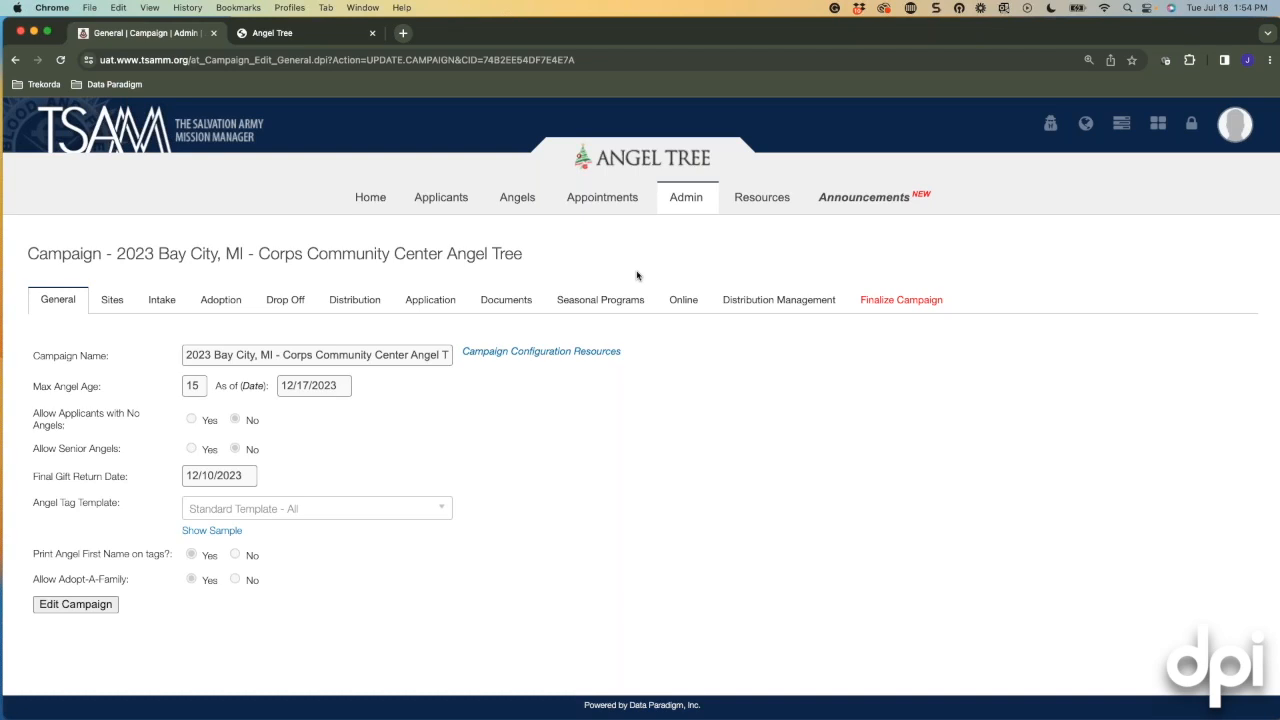
# Review Bay City Corps' distribution sorting statuses, then show Distribution Day statuses Family Ready, Checked In, Gifts Pulled.
pyautogui.click(765, 299)
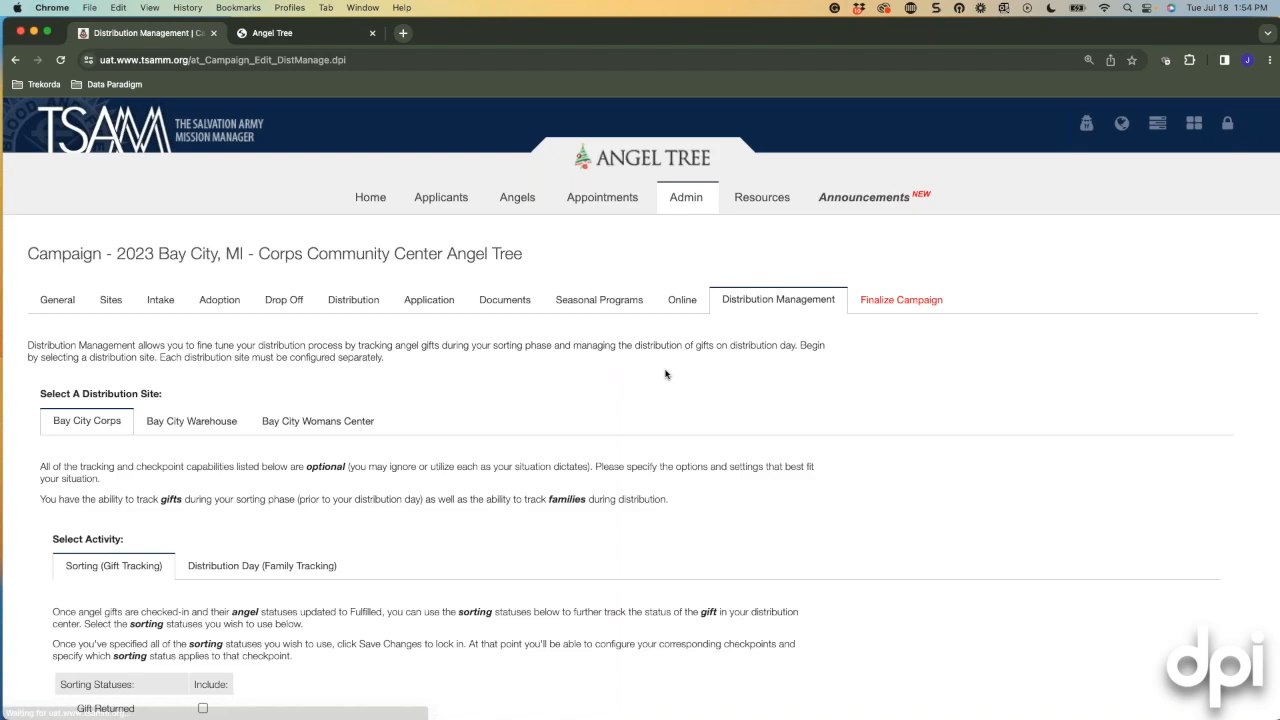
pyautogui.scroll(-5, 665, 374)
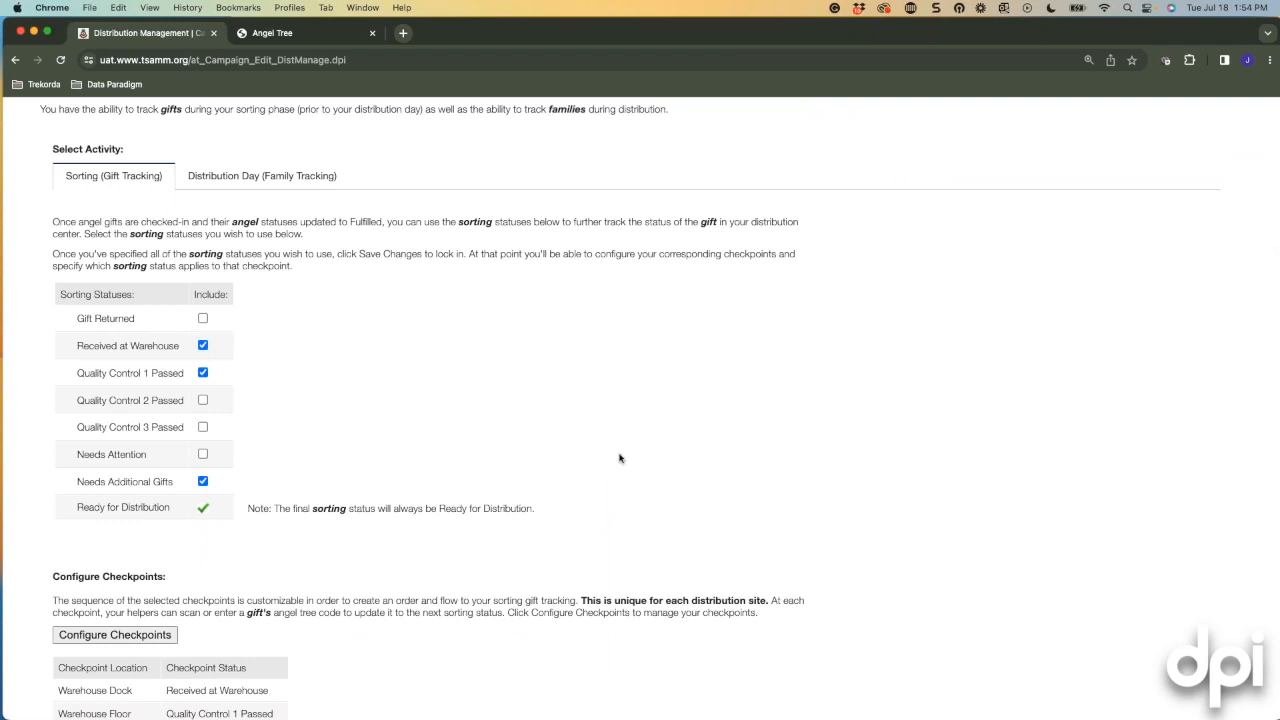
pyautogui.scroll(-2, 543, 447)
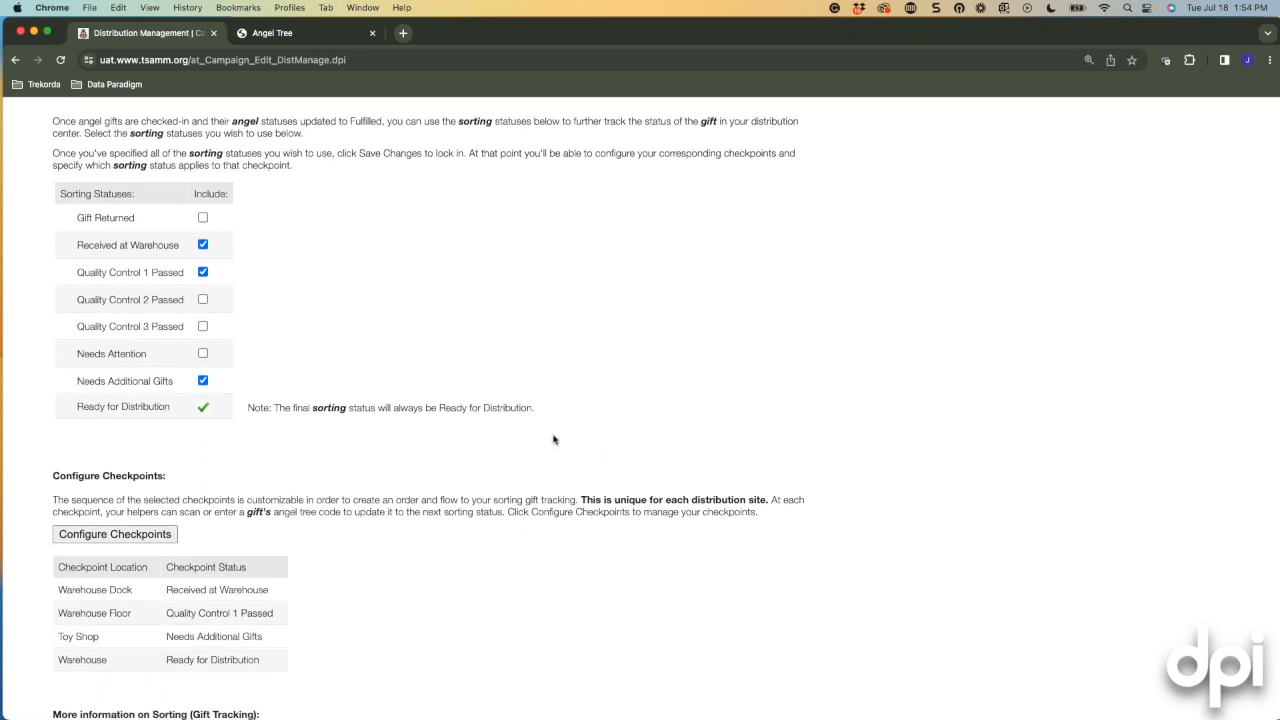
pyautogui.scroll(-4, 549, 420)
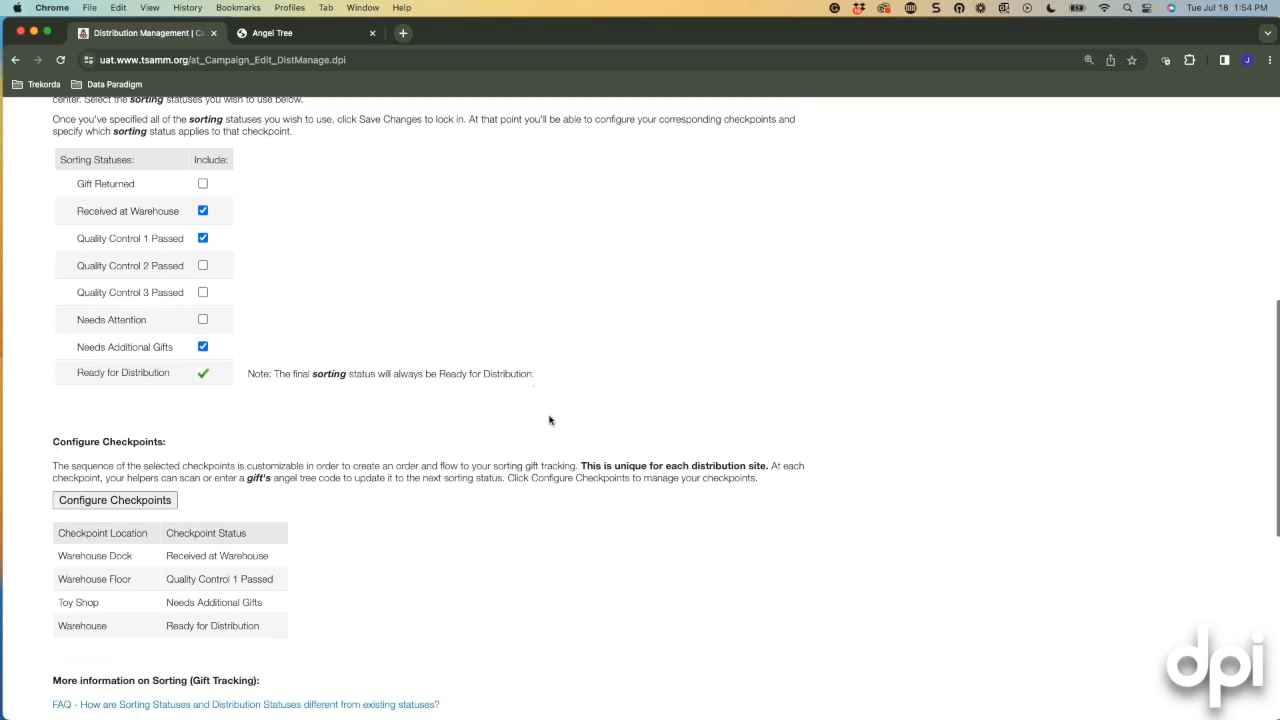
pyautogui.scroll(6, 549, 420)
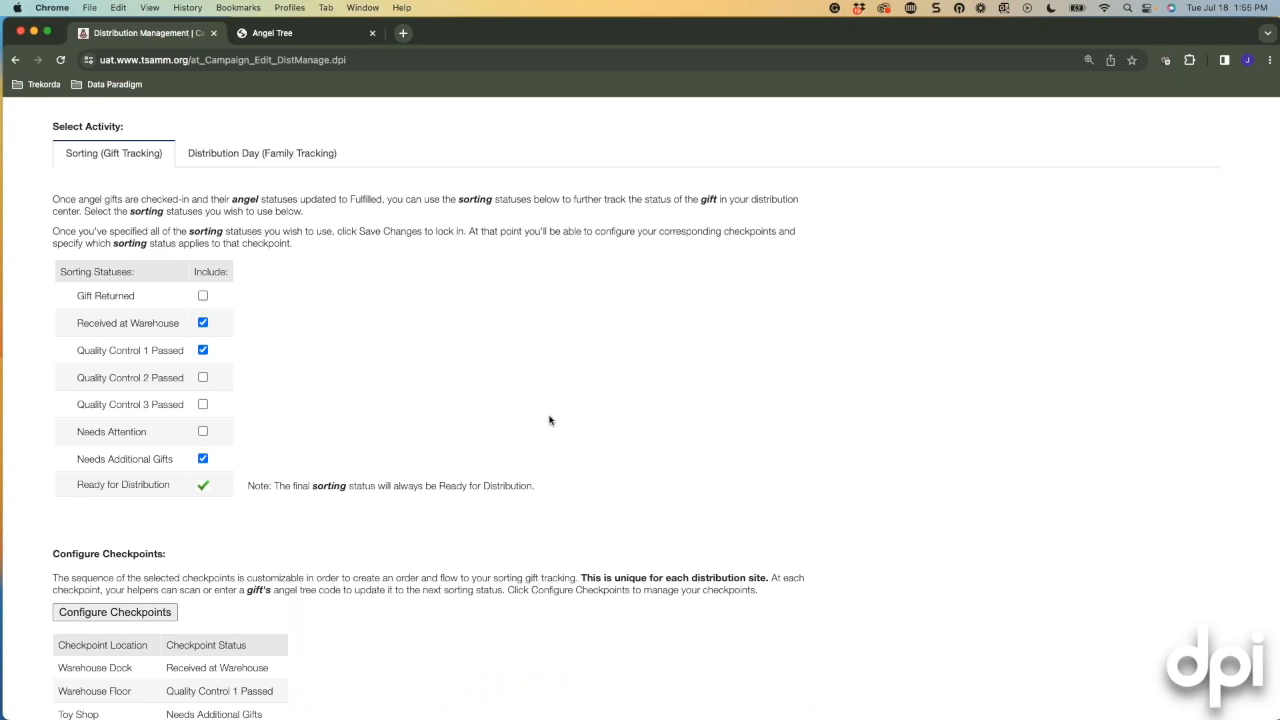
pyautogui.click(250, 153)
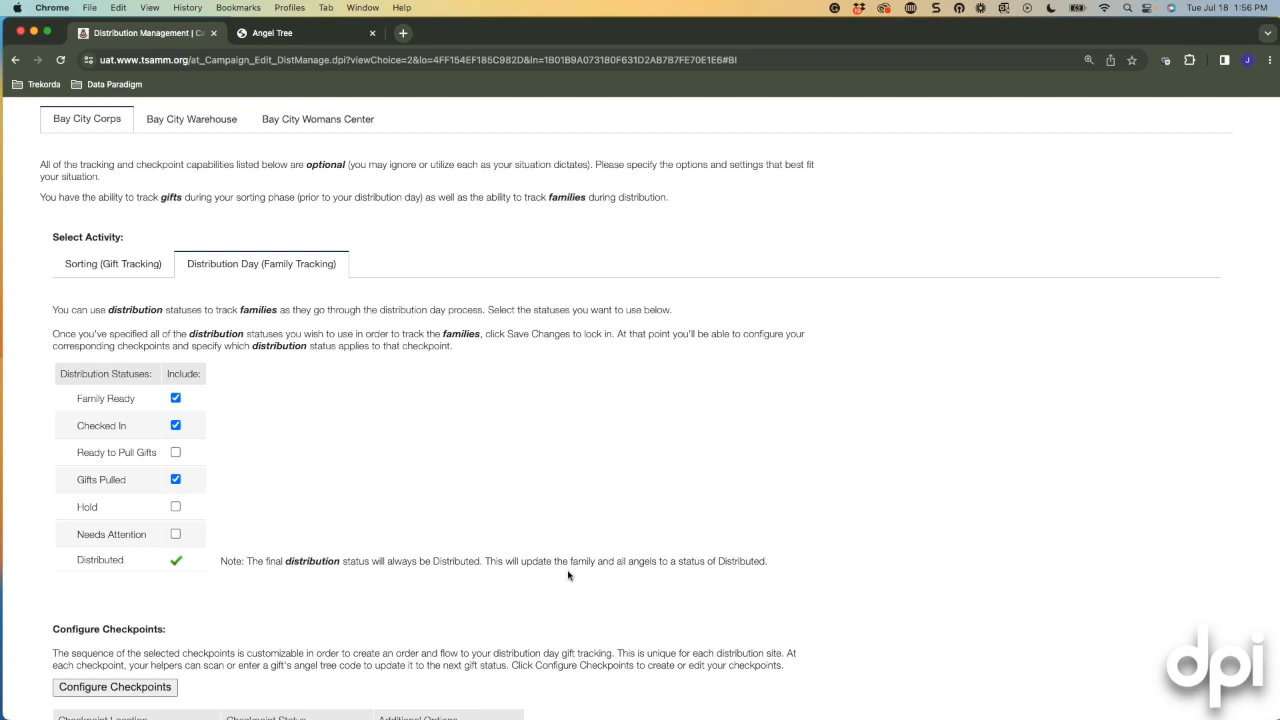
pyautogui.scroll(6, 458, 408)
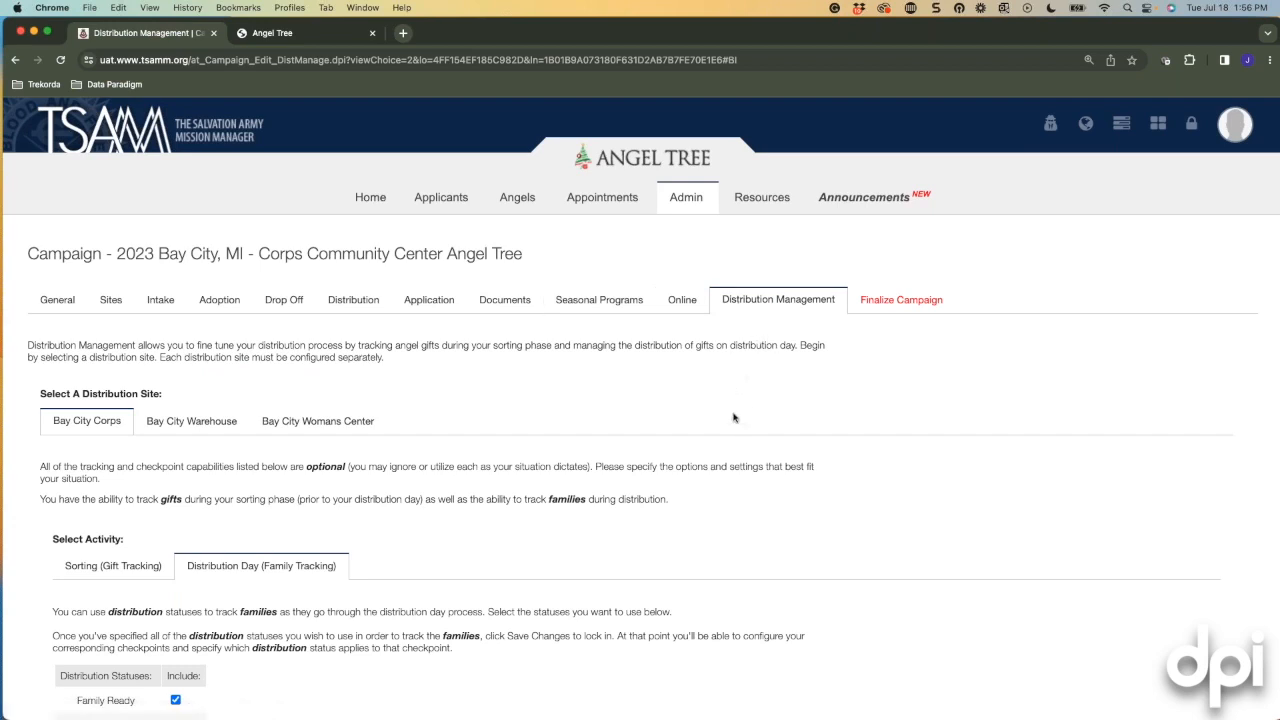
pyautogui.moveTo(699, 203)
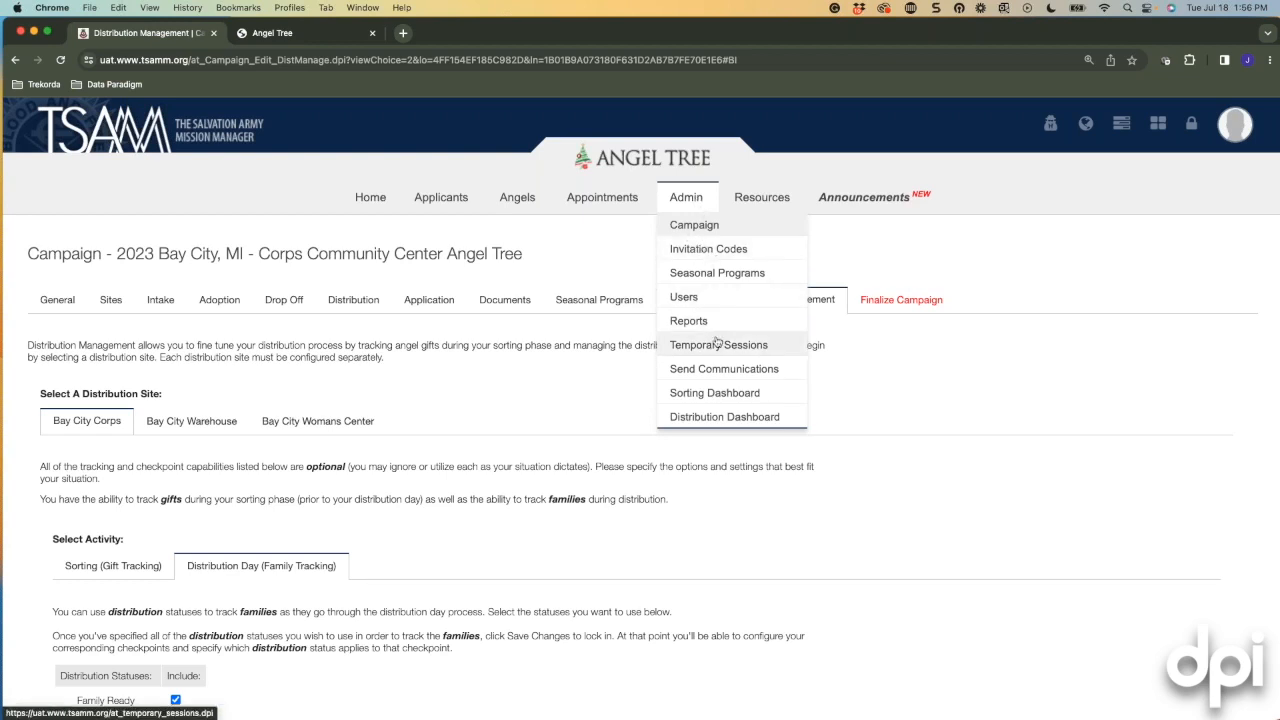
# Open the 2023 Bay City Seasonal Programs list showing 11 applicants and their programs.
pyautogui.click(710, 275)
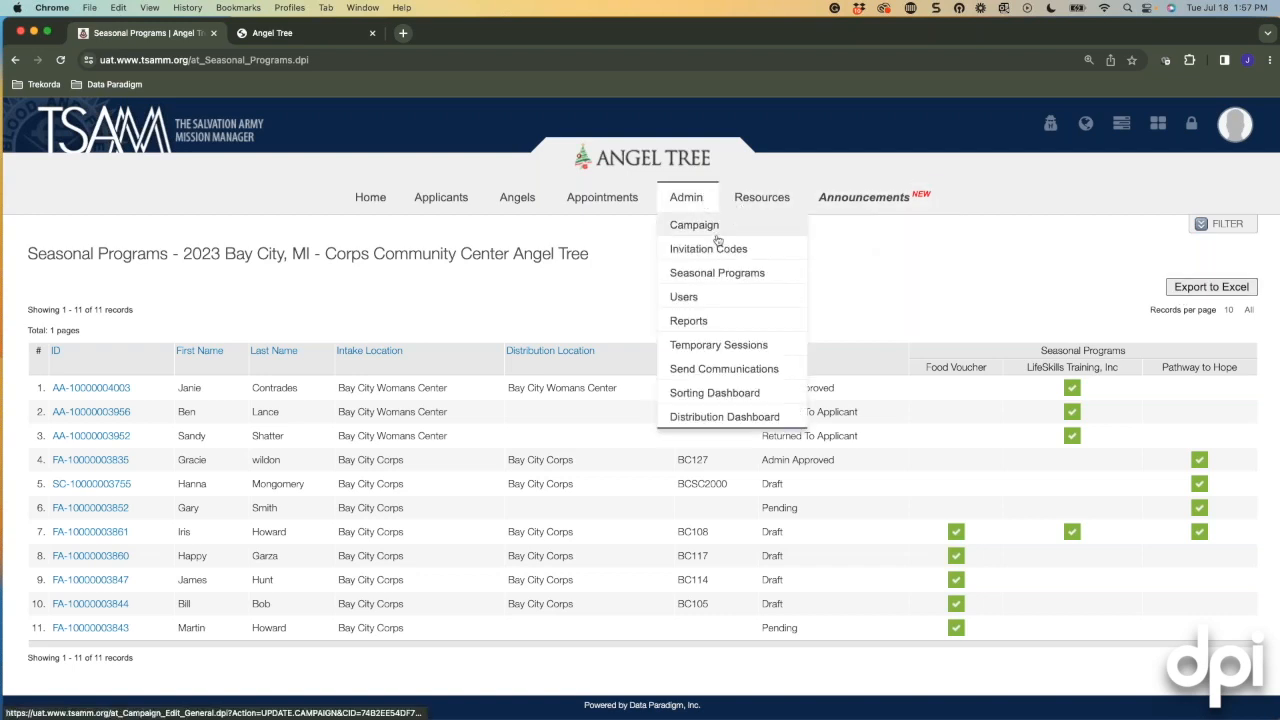
# Generate the Application Summary Family Report (12 applicants, 38 angels), then close it.
pyautogui.click(712, 324)
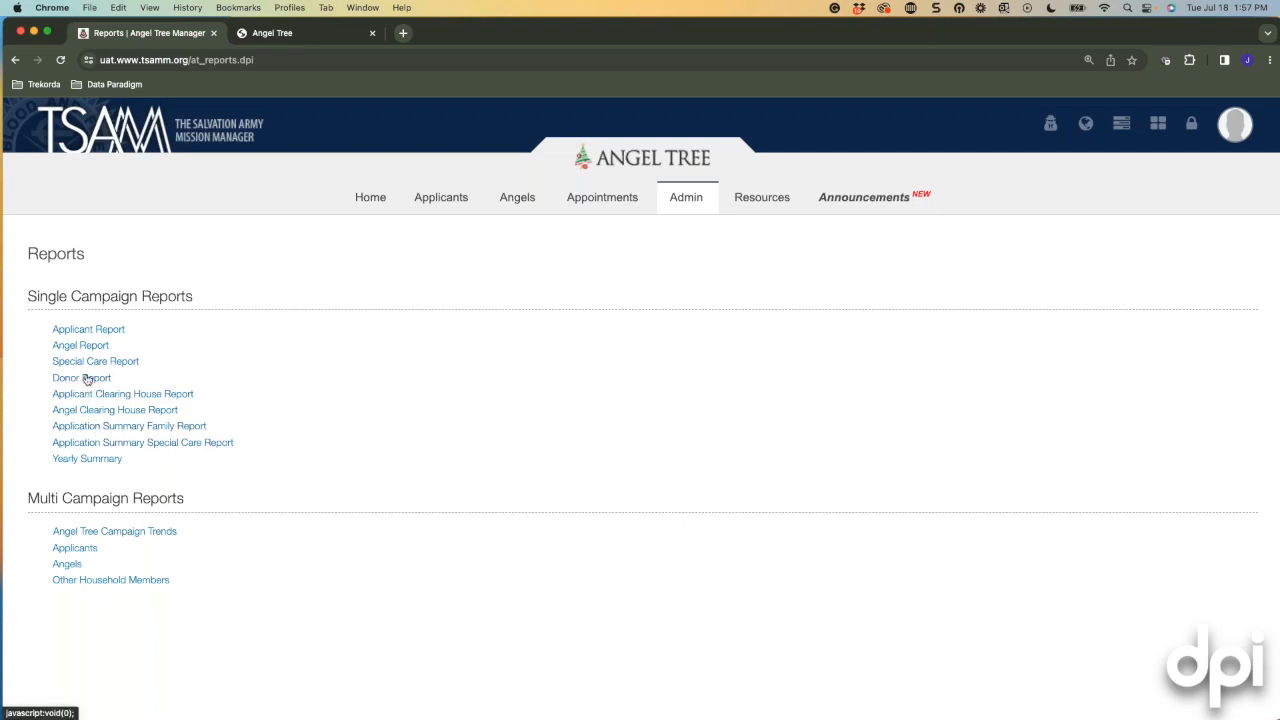
pyautogui.scroll(-1, 115, 428)
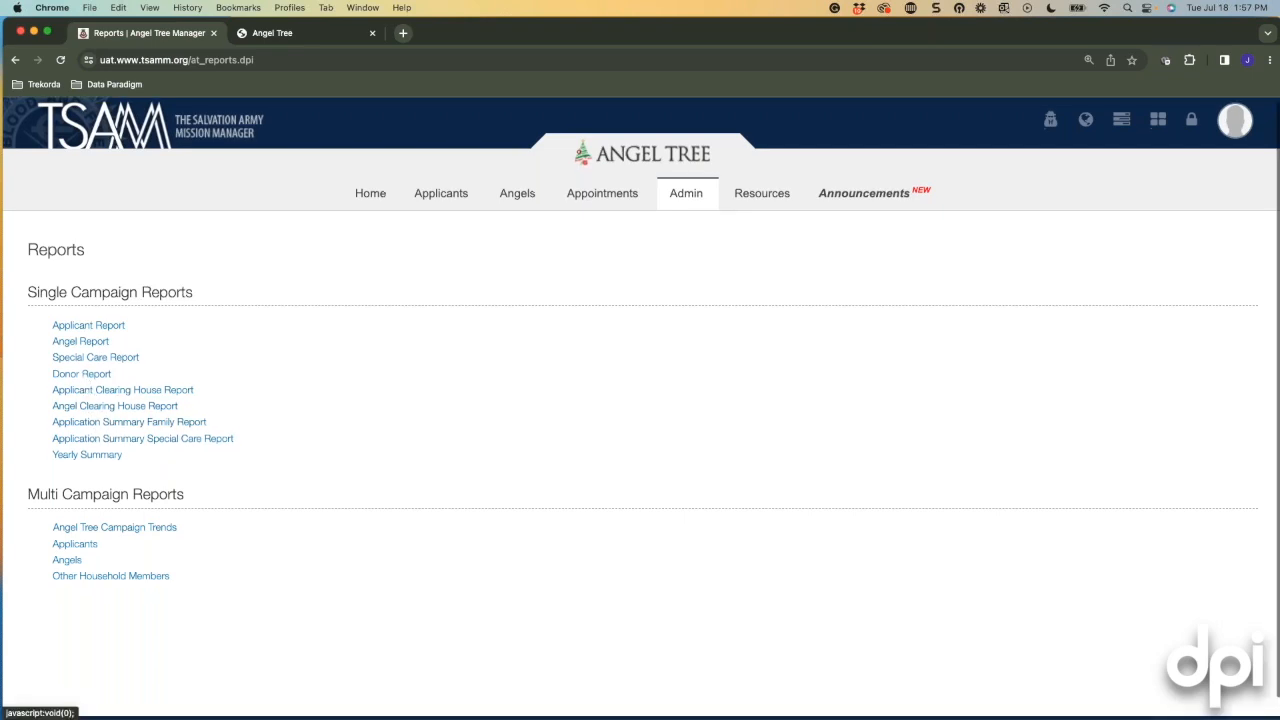
pyautogui.click(92, 423)
pyautogui.click(737, 540)
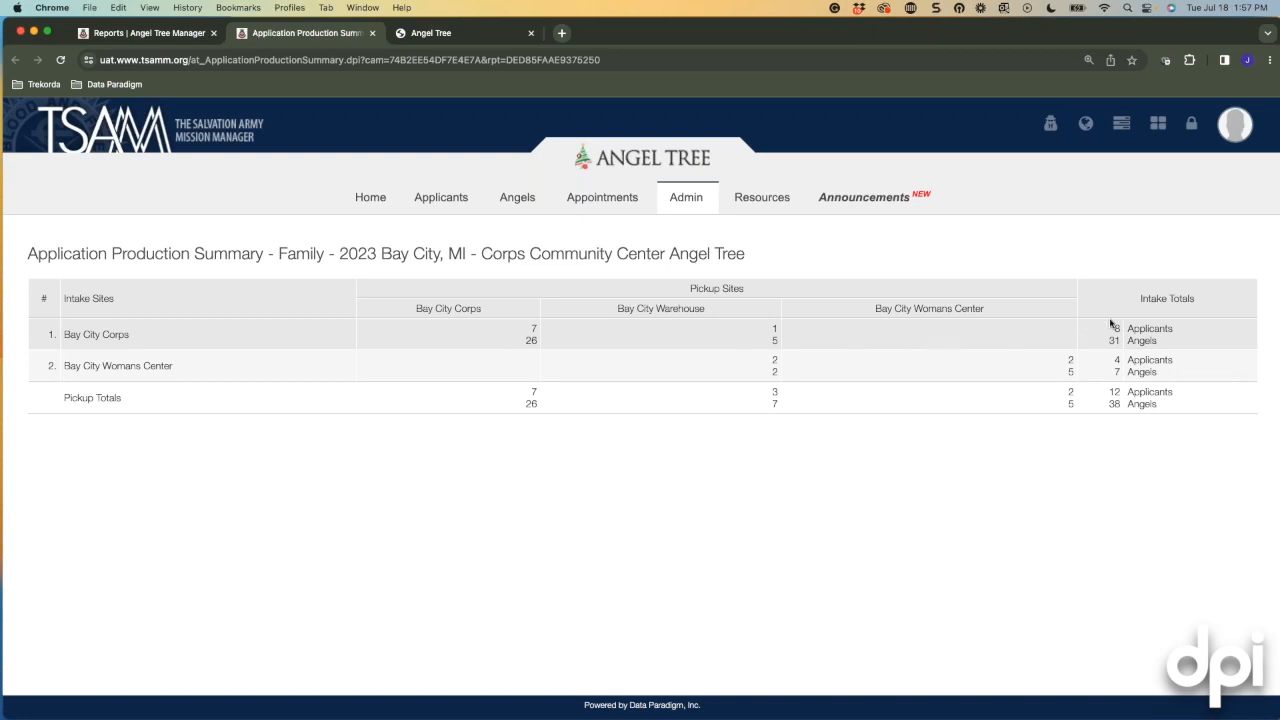
pyautogui.click(372, 33)
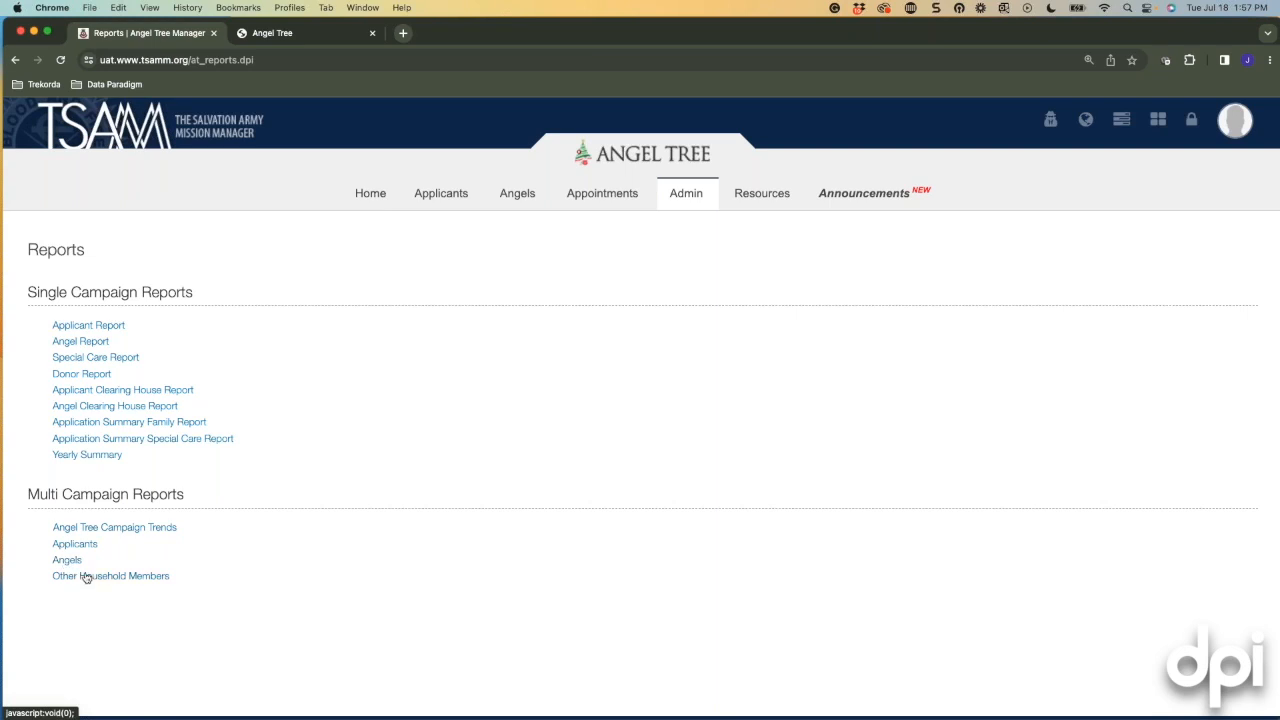
# Start a custom Applicants report with only First Name, Last Name, Date of Birth, Distribution Location and Family Size.
pyautogui.click(75, 544)
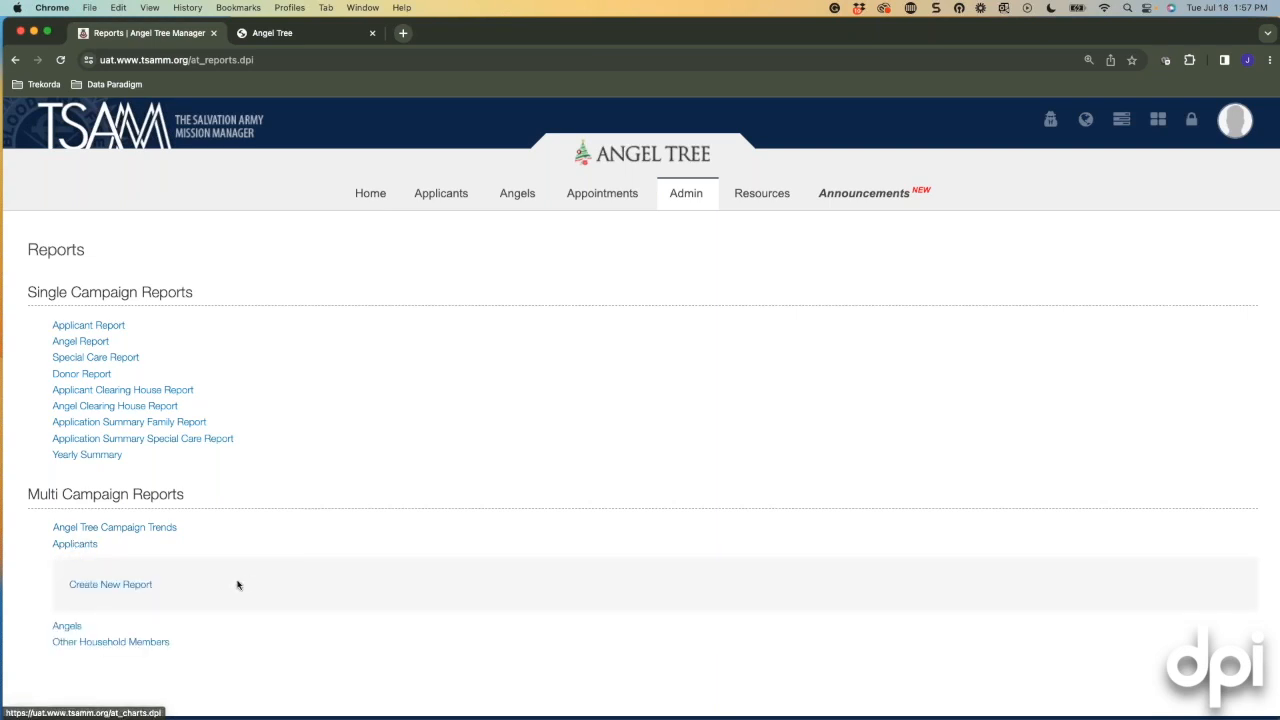
pyautogui.scroll(-1, 386, 523)
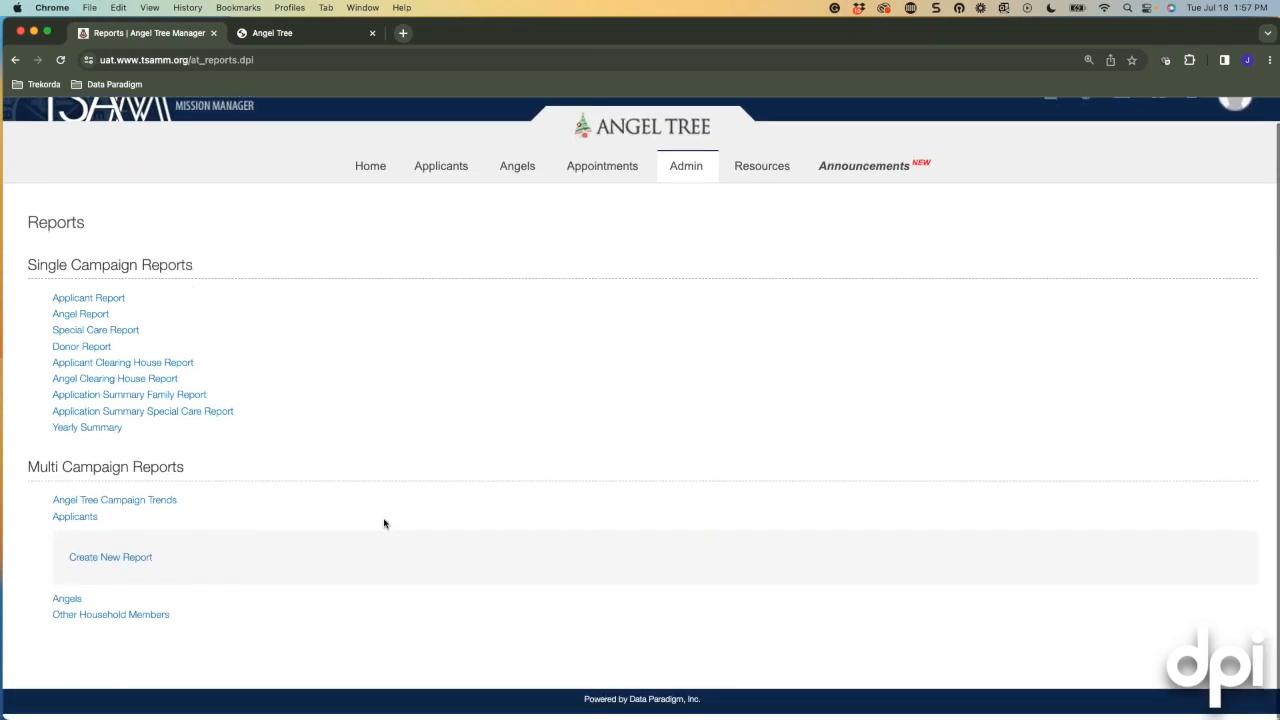
pyautogui.click(110, 563)
pyautogui.scroll(-5, 586, 466)
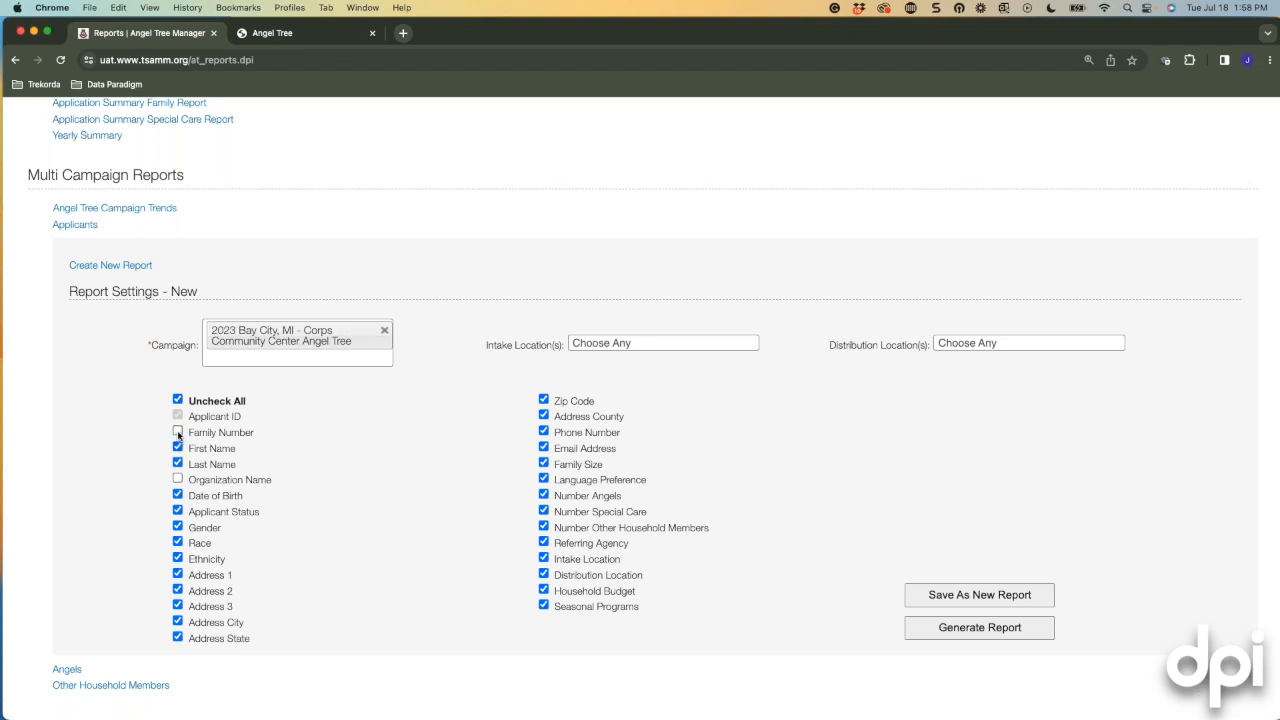
pyautogui.click(178, 400)
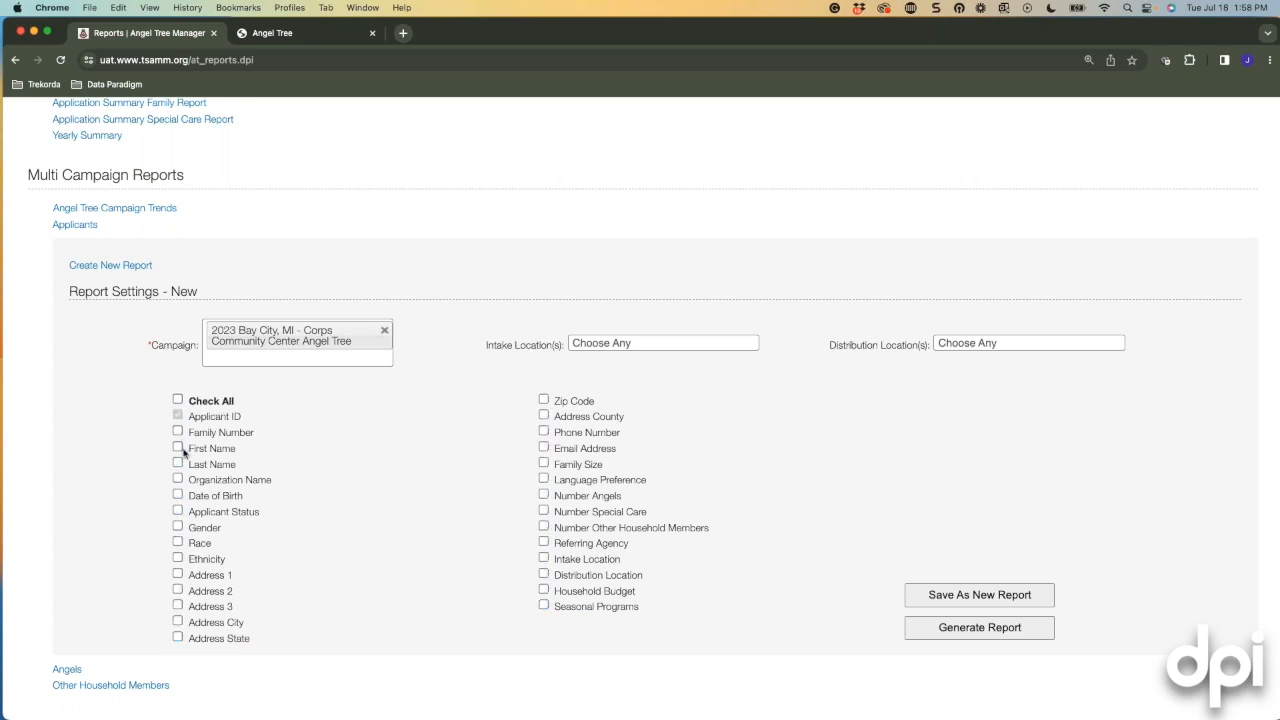
pyautogui.click(177, 448)
pyautogui.click(177, 464)
pyautogui.click(178, 495)
pyautogui.click(544, 574)
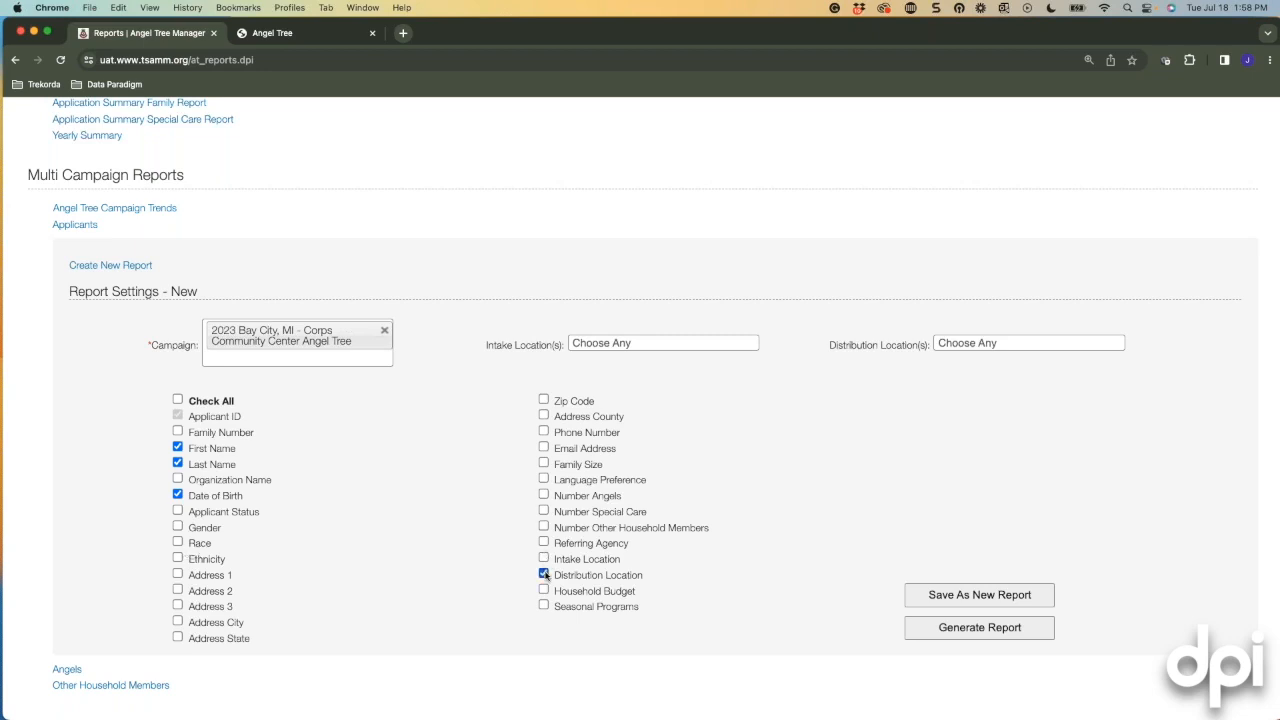
pyautogui.click(543, 463)
# Limit intake and distribution locations to Bay City Corps and generate the report.
pyautogui.click(668, 343)
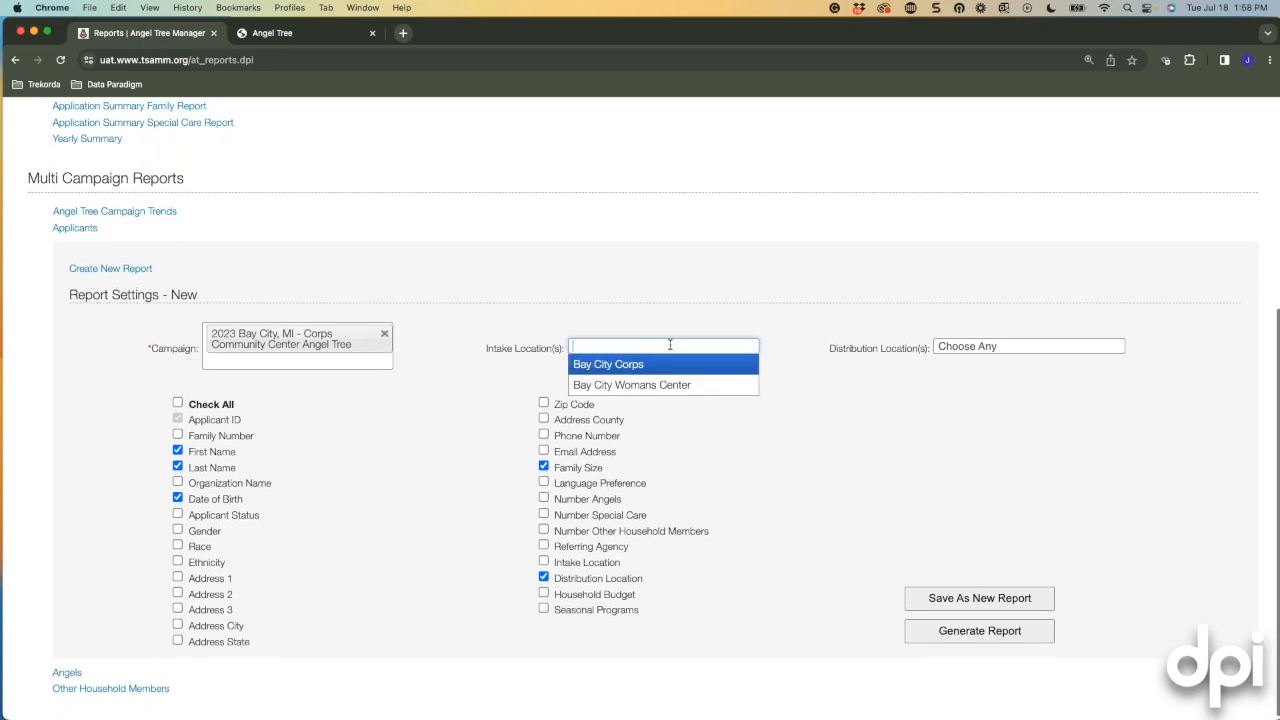
pyautogui.click(613, 366)
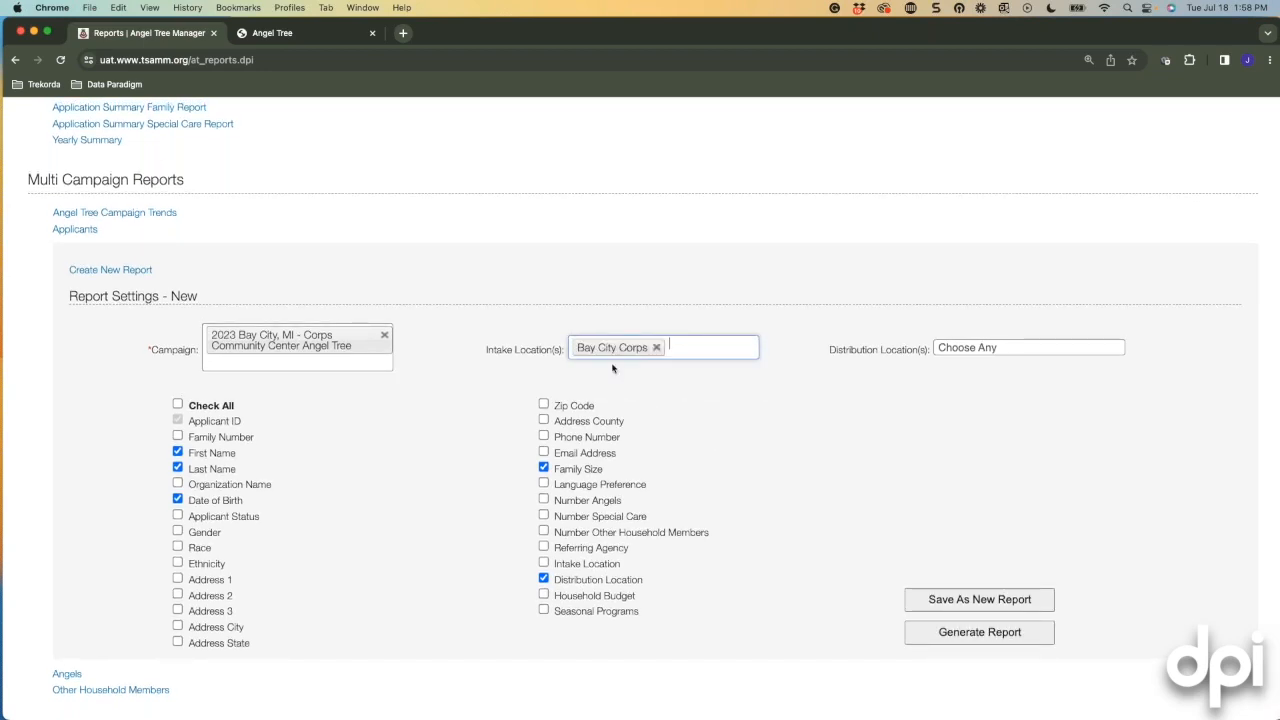
pyautogui.click(949, 347)
pyautogui.click(964, 374)
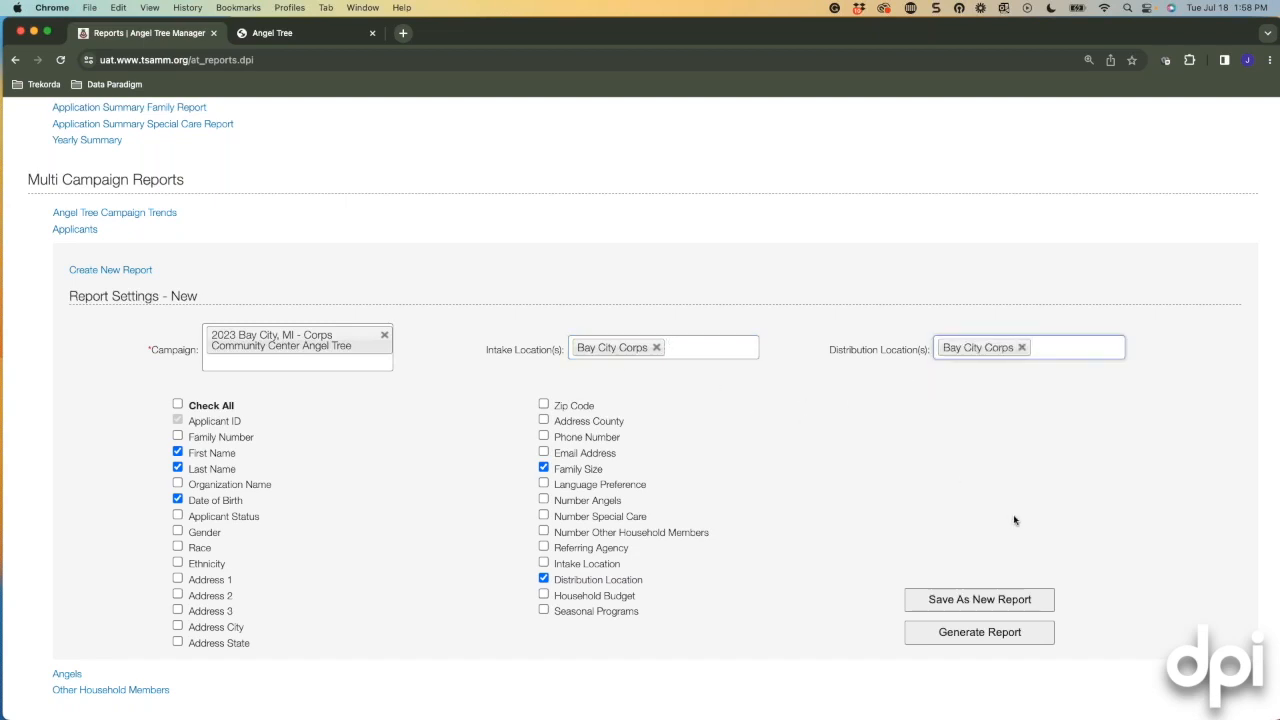
pyautogui.scroll(5, 1014, 520)
pyautogui.scroll(-5, 916, 603)
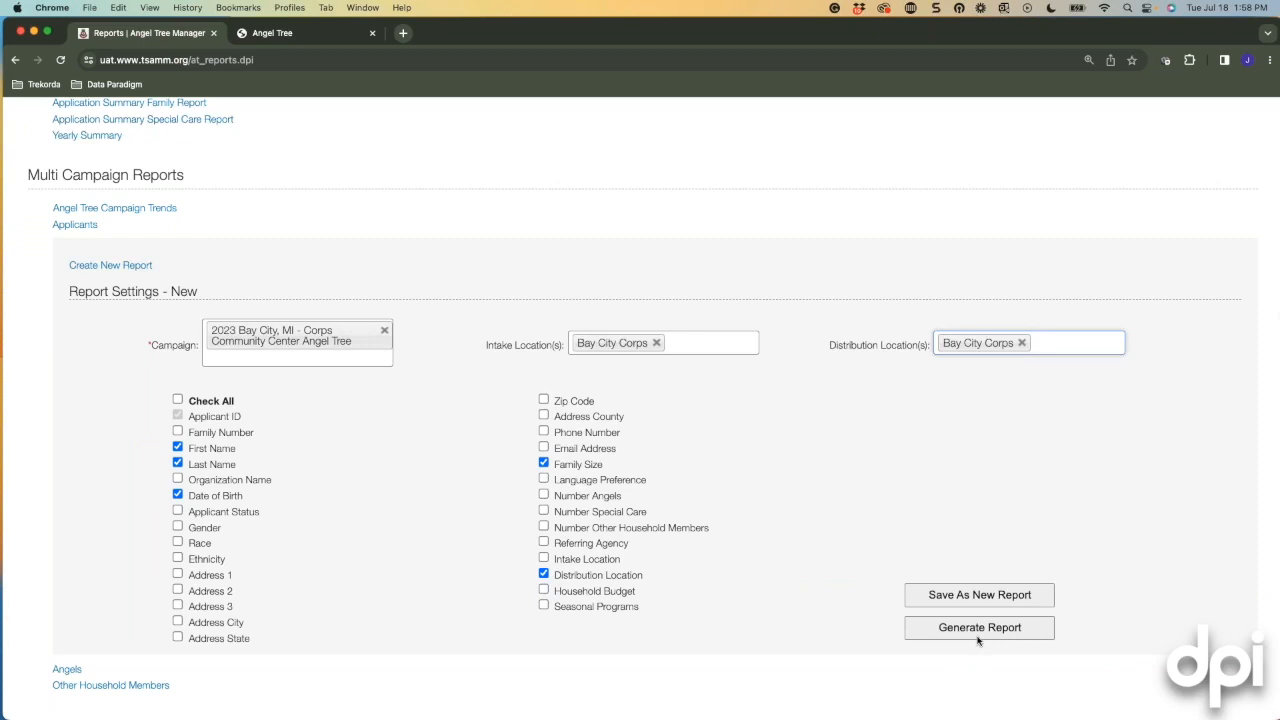
pyautogui.click(978, 630)
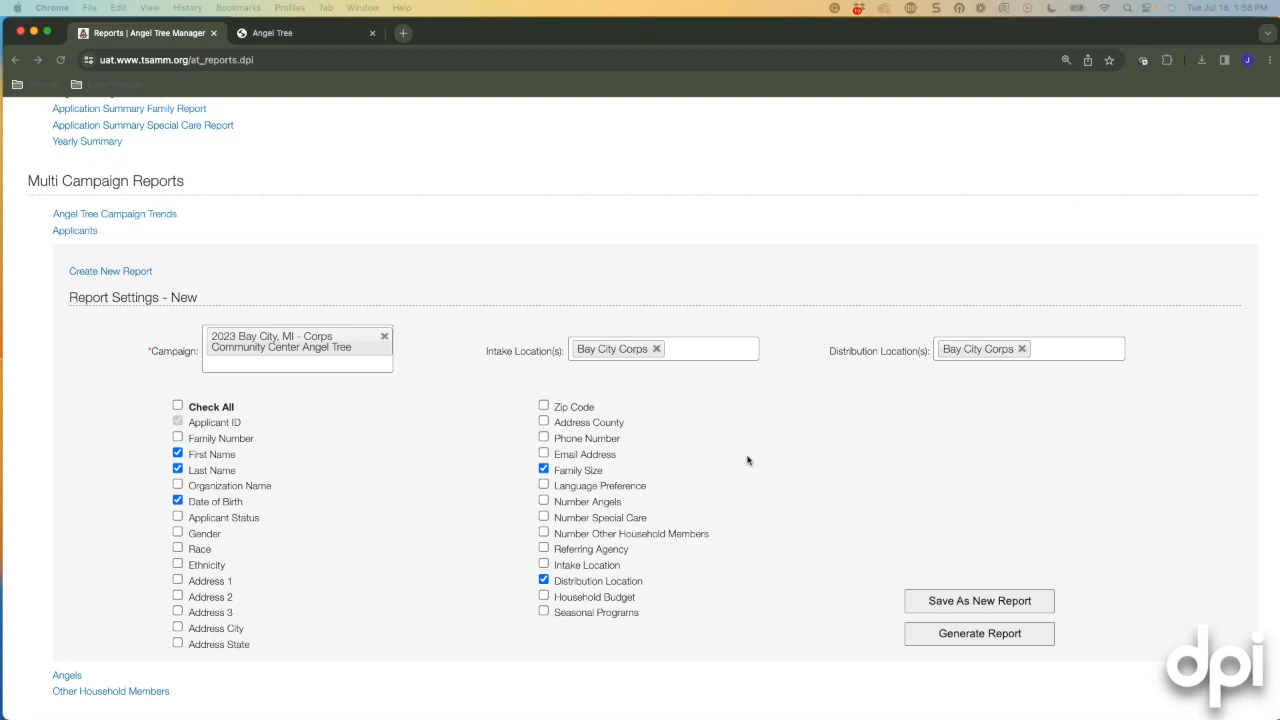
pyautogui.scroll(-1, 977, 586)
# Cancel saving the report under a new name, collapse the Applicants settings, and open the Admin page list.
pyautogui.click(983, 597)
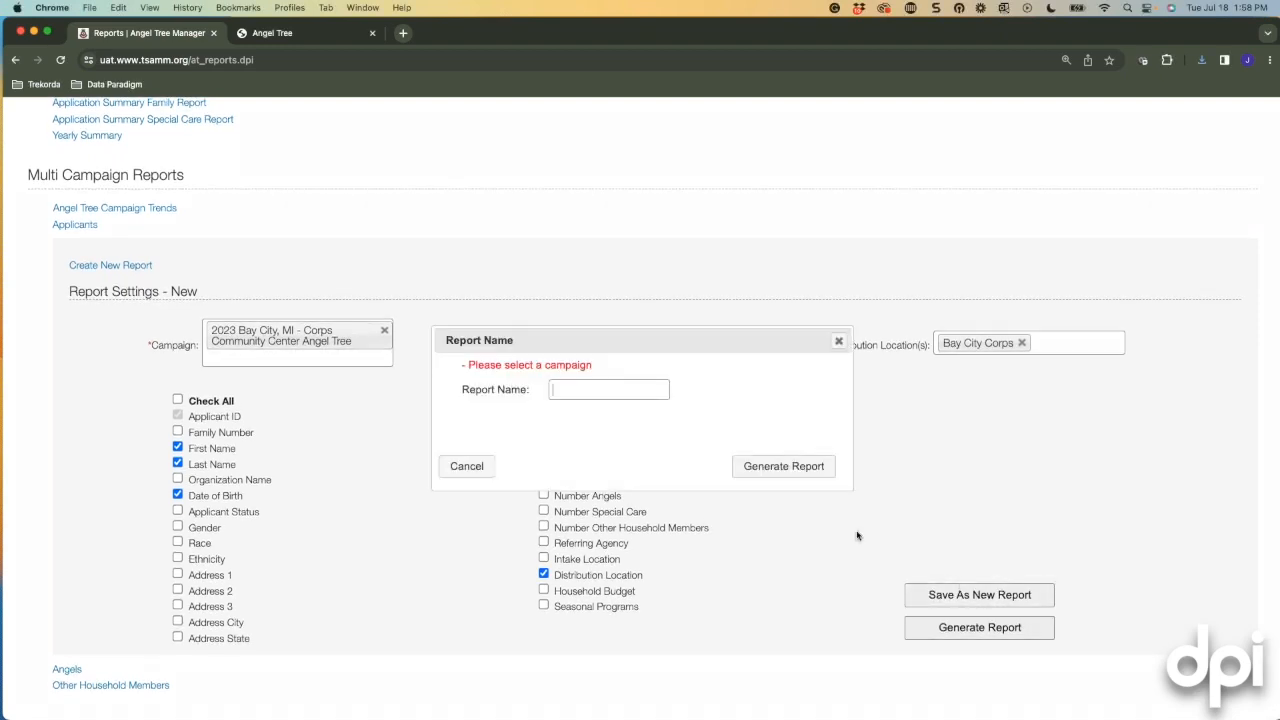
pyautogui.click(839, 341)
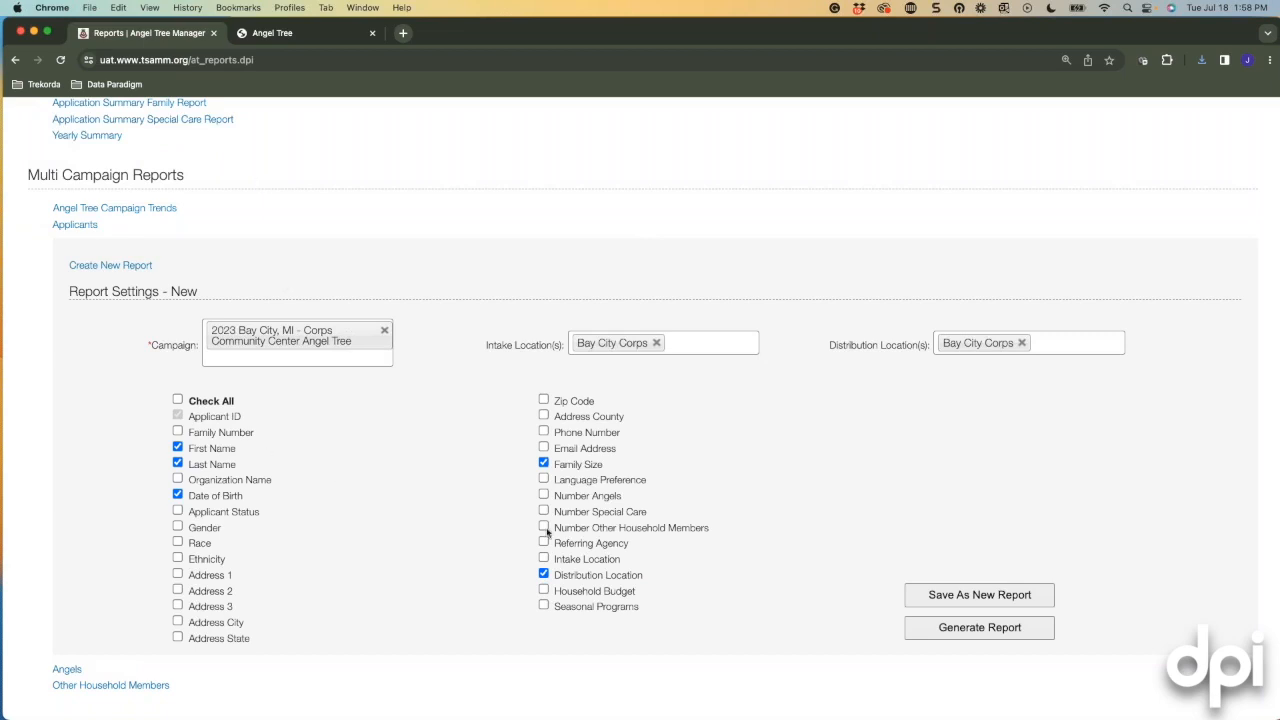
pyautogui.click(70, 226)
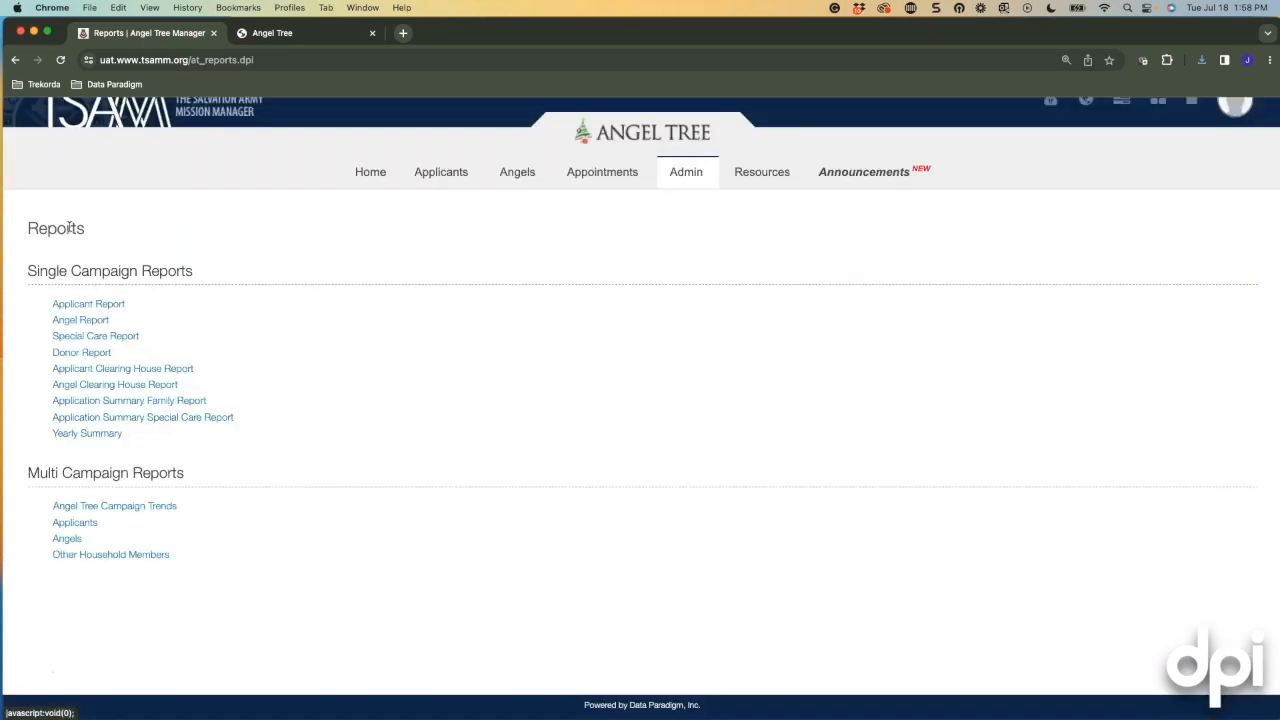
pyautogui.click(77, 524)
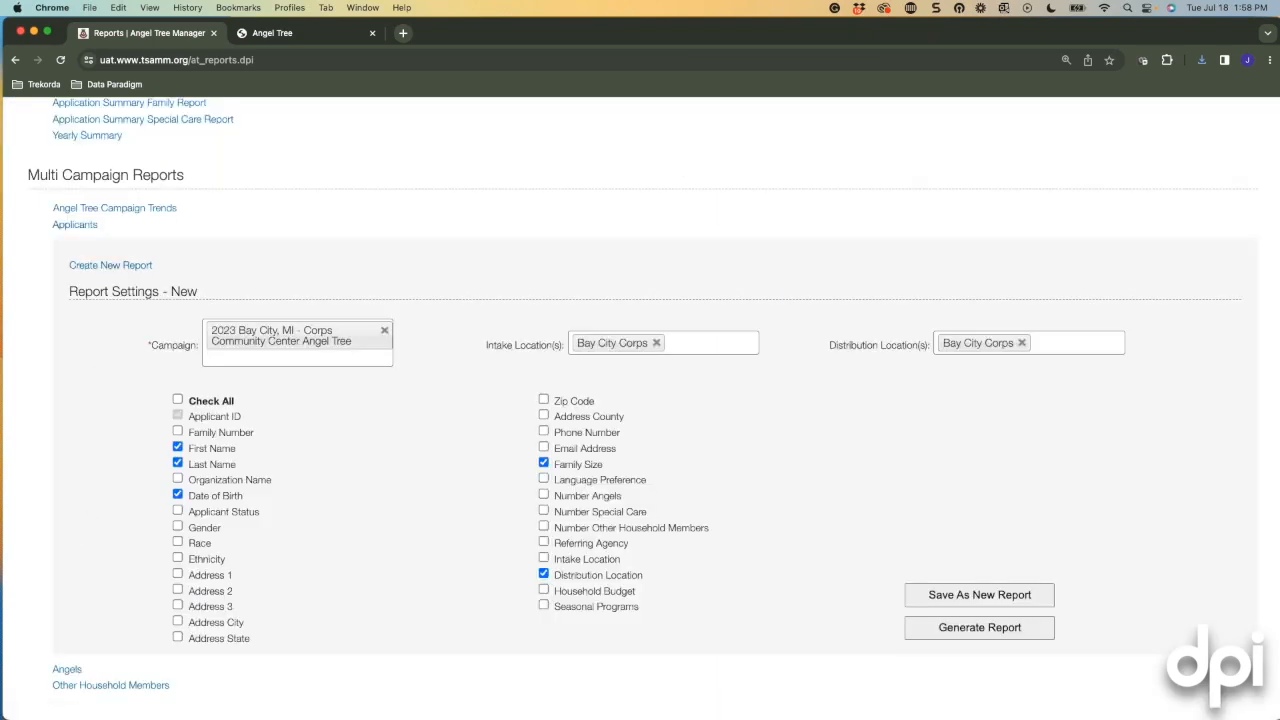
pyautogui.click(75, 224)
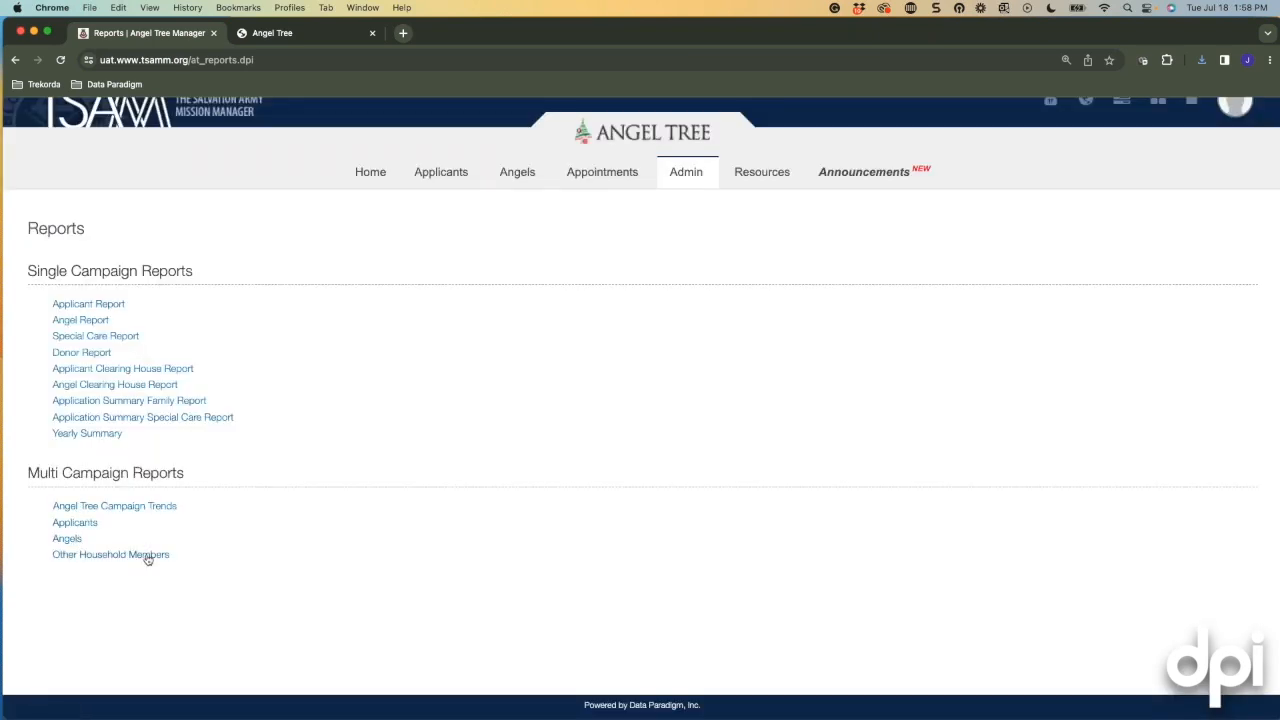
pyautogui.click(699, 179)
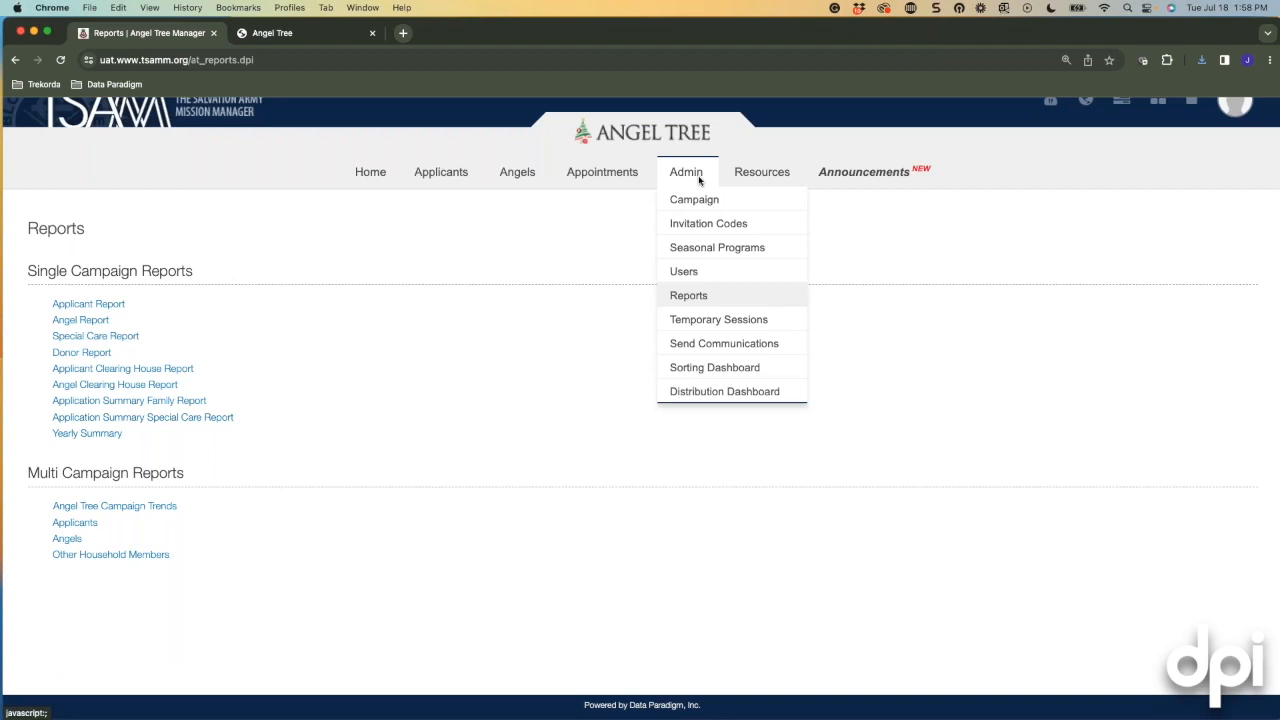
# Go to the Users admin page and read the Angel Tree Users description.
pyautogui.click(696, 275)
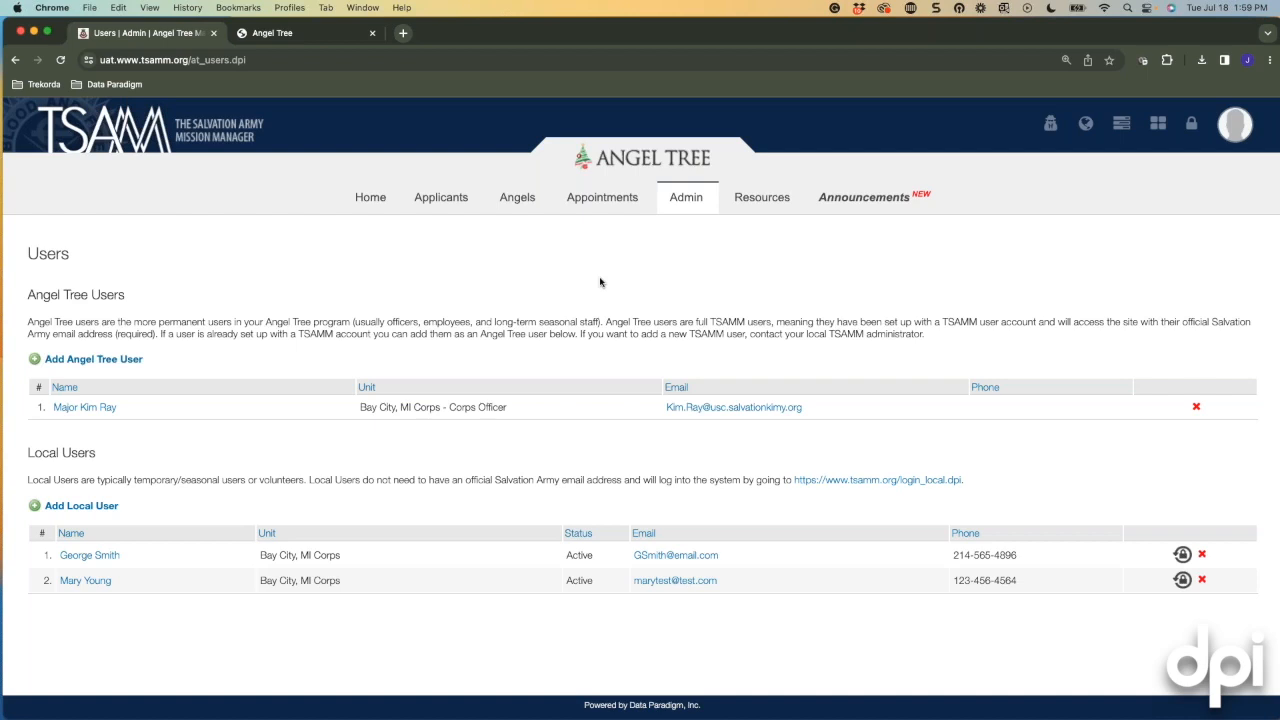
pyautogui.scroll(-1, 255, 310)
pyautogui.moveTo(27, 322); pyautogui.dragTo(182, 322)
pyautogui.click(168, 347)
# Add the Bay City corps officer as a new Angel Tree user and confirm the selection.
pyautogui.moveTo(1, 1)
pyautogui.click(113, 359)
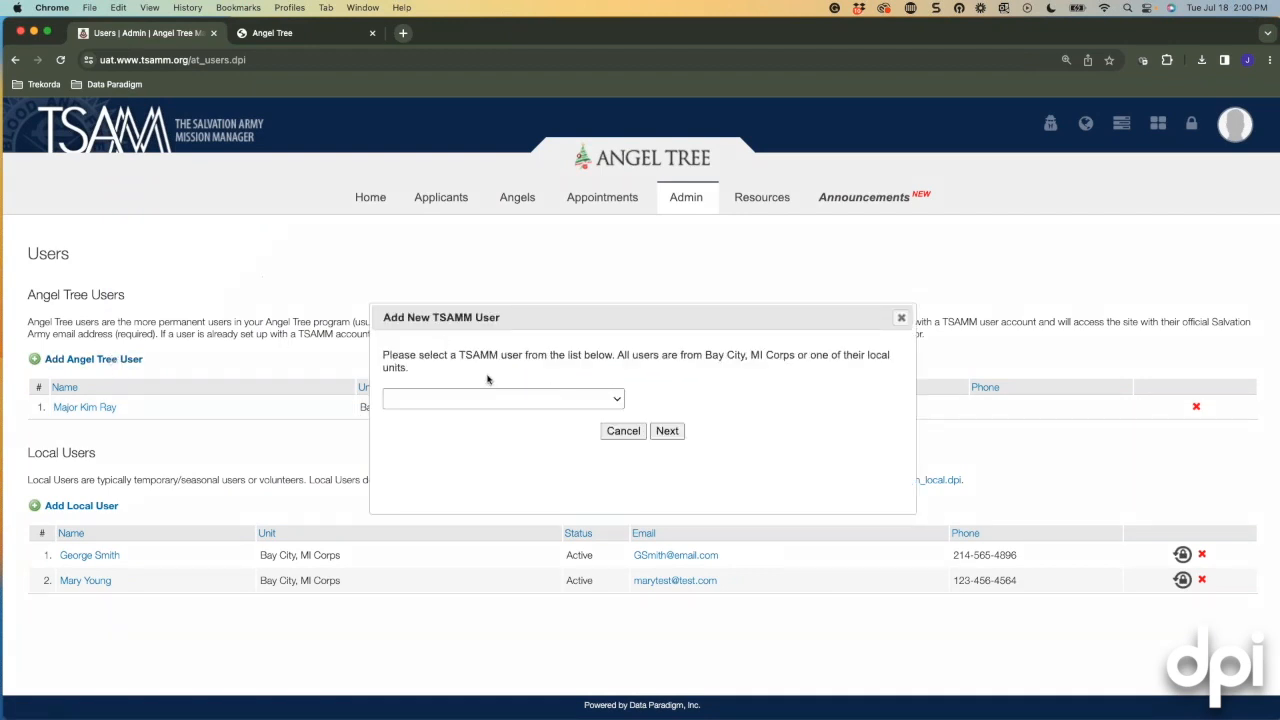
pyautogui.click(620, 400)
pyautogui.click(430, 431)
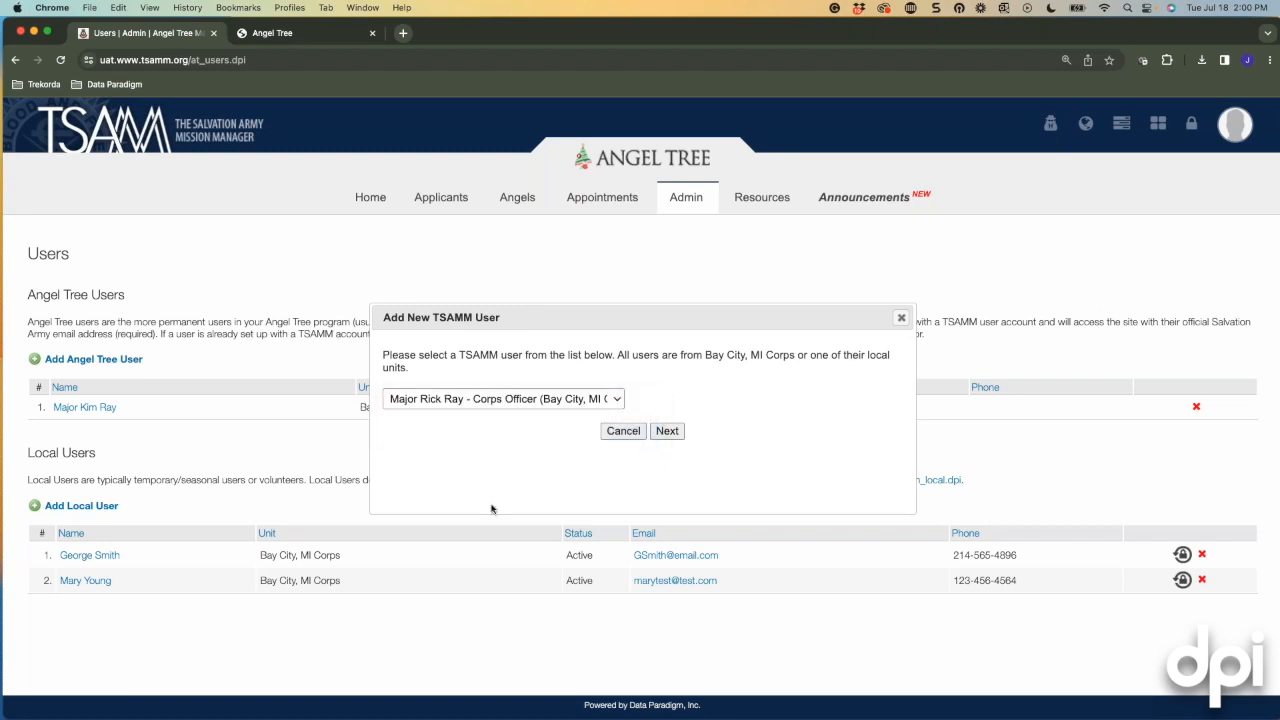
pyautogui.click(666, 432)
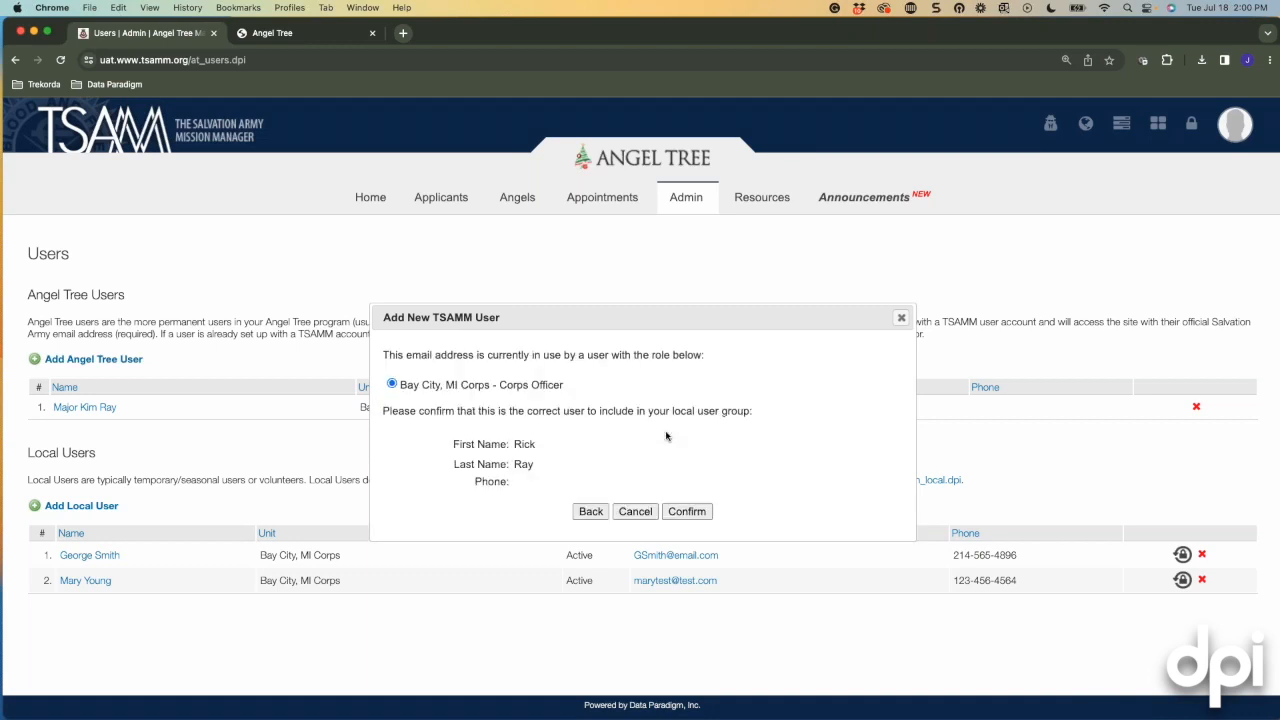
pyautogui.click(690, 511)
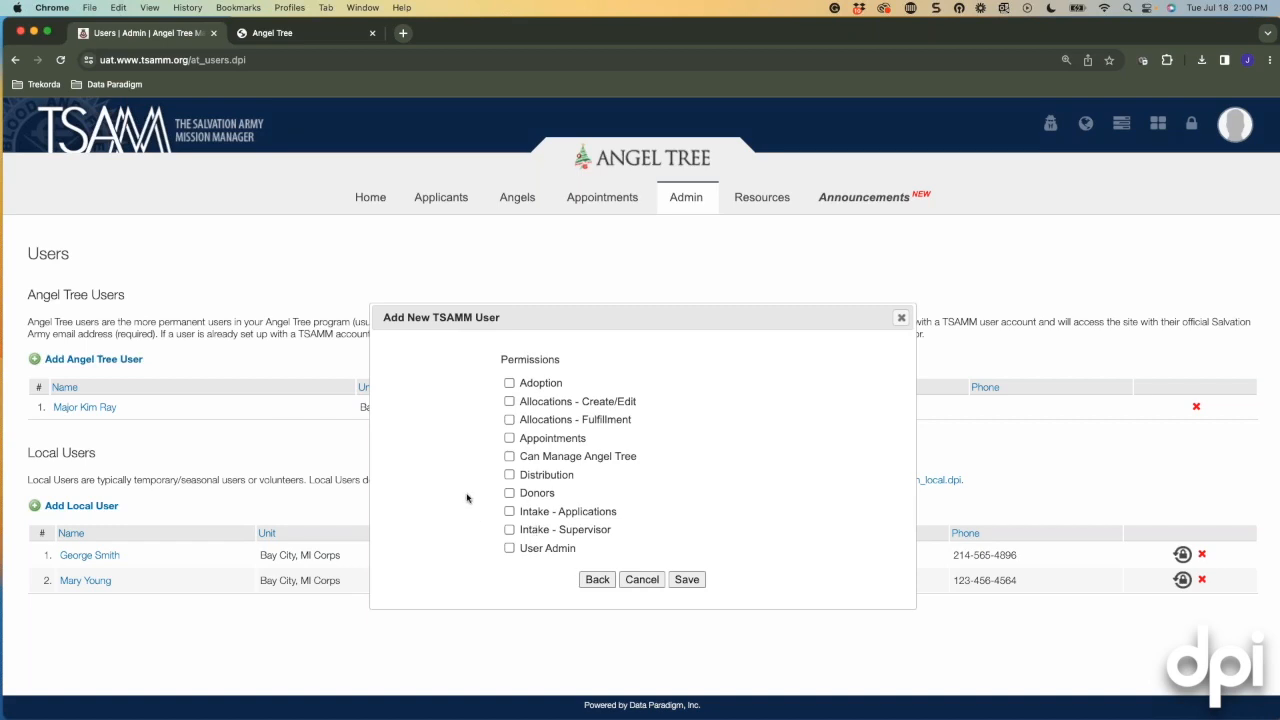
# Give the user Allocations Create/Edit and Fulfillment, User Admin, Intake Supervisor and Applications permissions, then save.
pyautogui.click(510, 457)
pyautogui.click(510, 457)
pyautogui.click(510, 402)
pyautogui.click(510, 420)
pyautogui.click(509, 548)
pyautogui.click(510, 530)
pyautogui.click(510, 512)
pyautogui.click(686, 580)
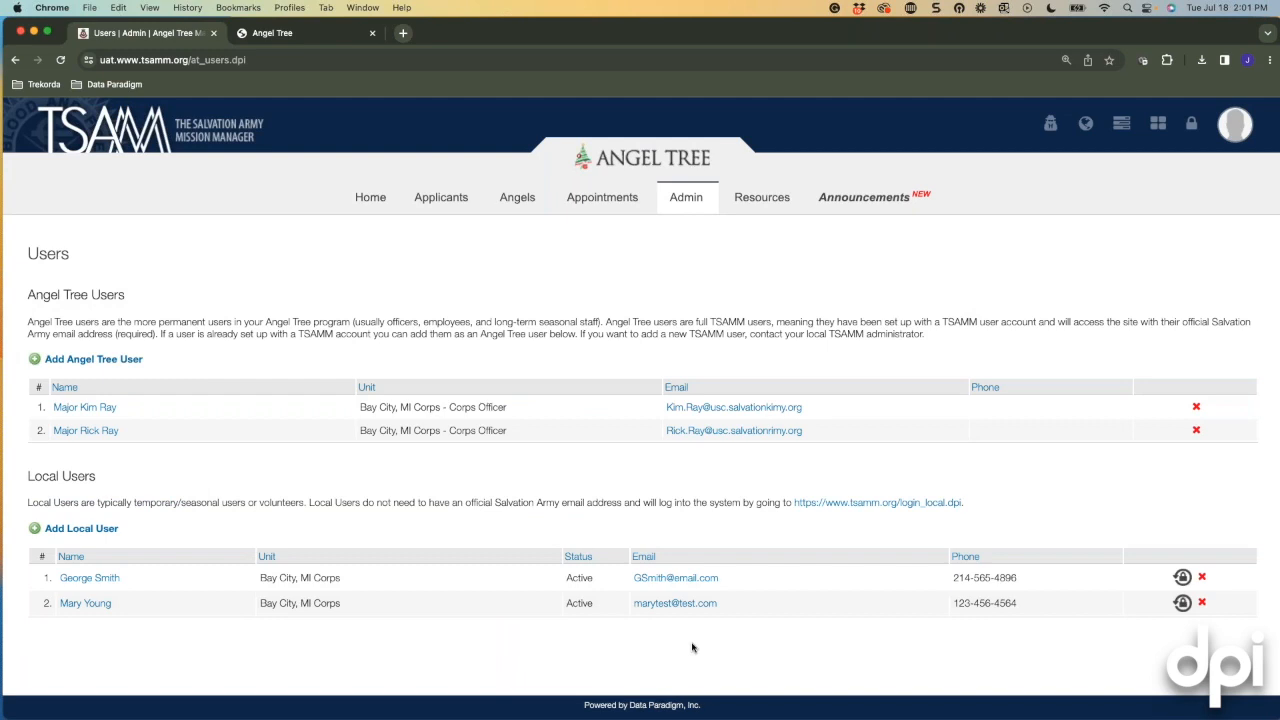
pyautogui.click(88, 430)
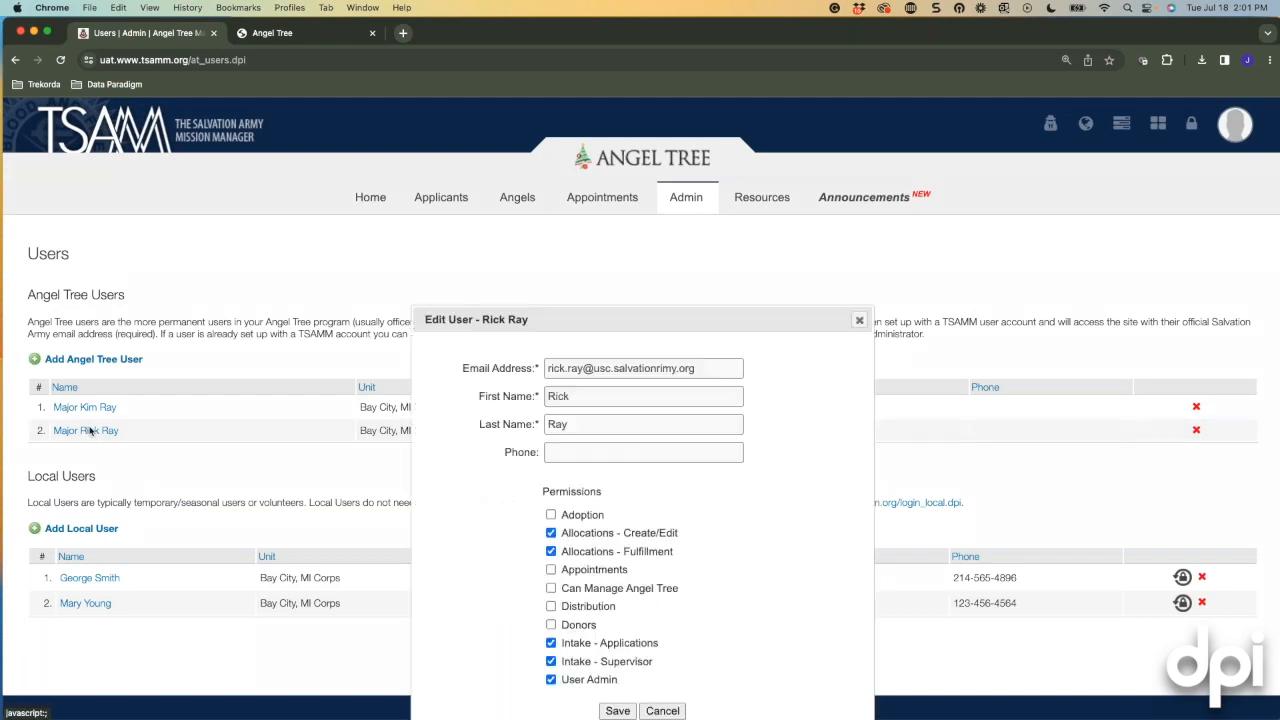
pyautogui.moveTo(641, 320); pyautogui.dragTo(634, 256)
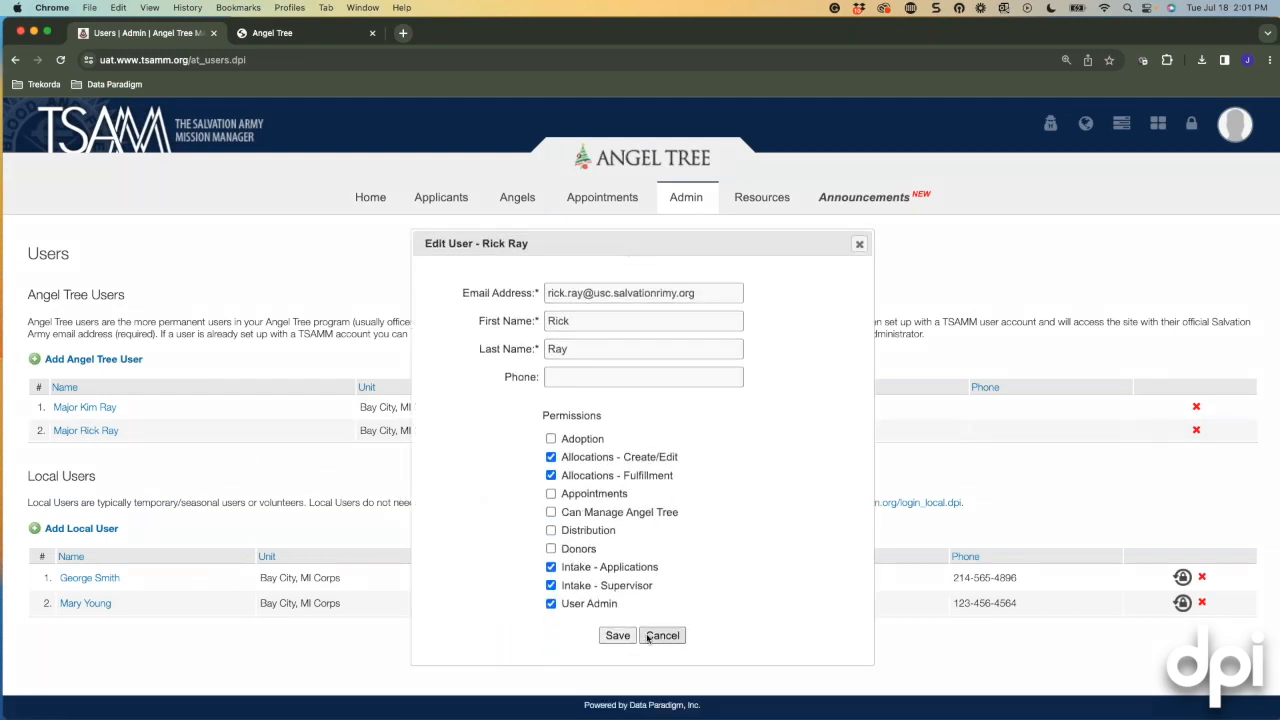
pyautogui.click(859, 244)
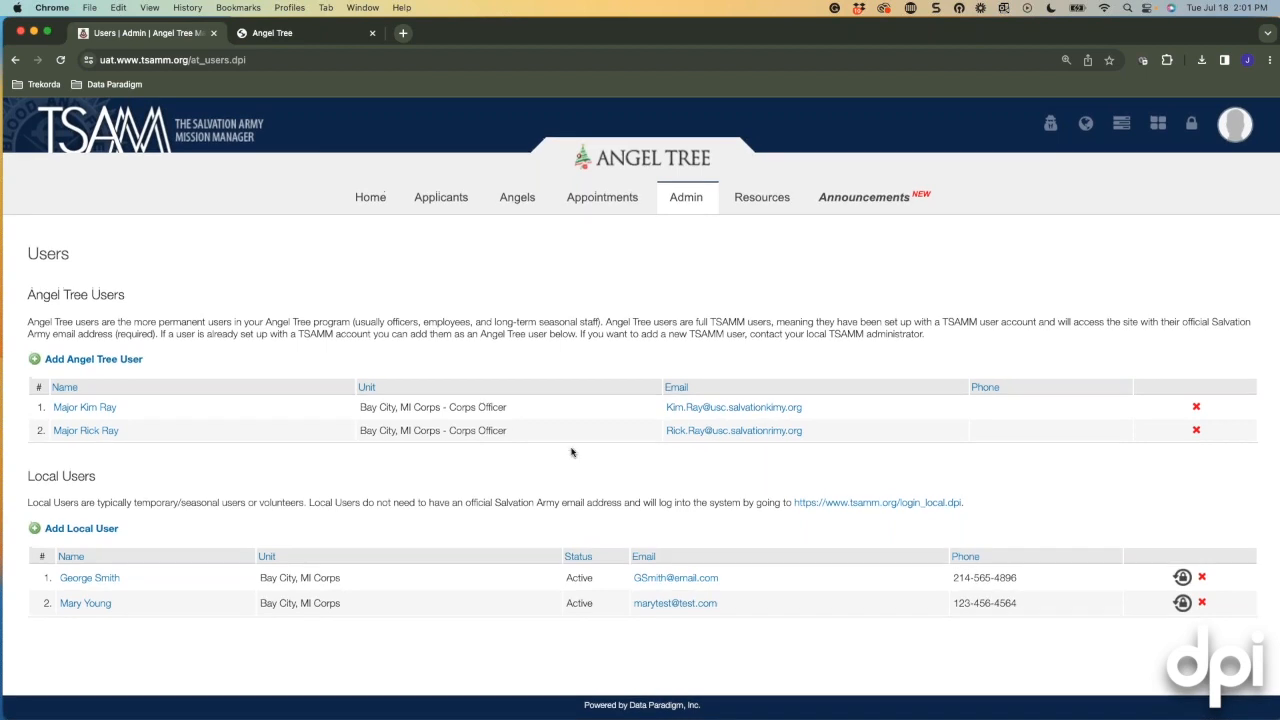
pyautogui.click(55, 529)
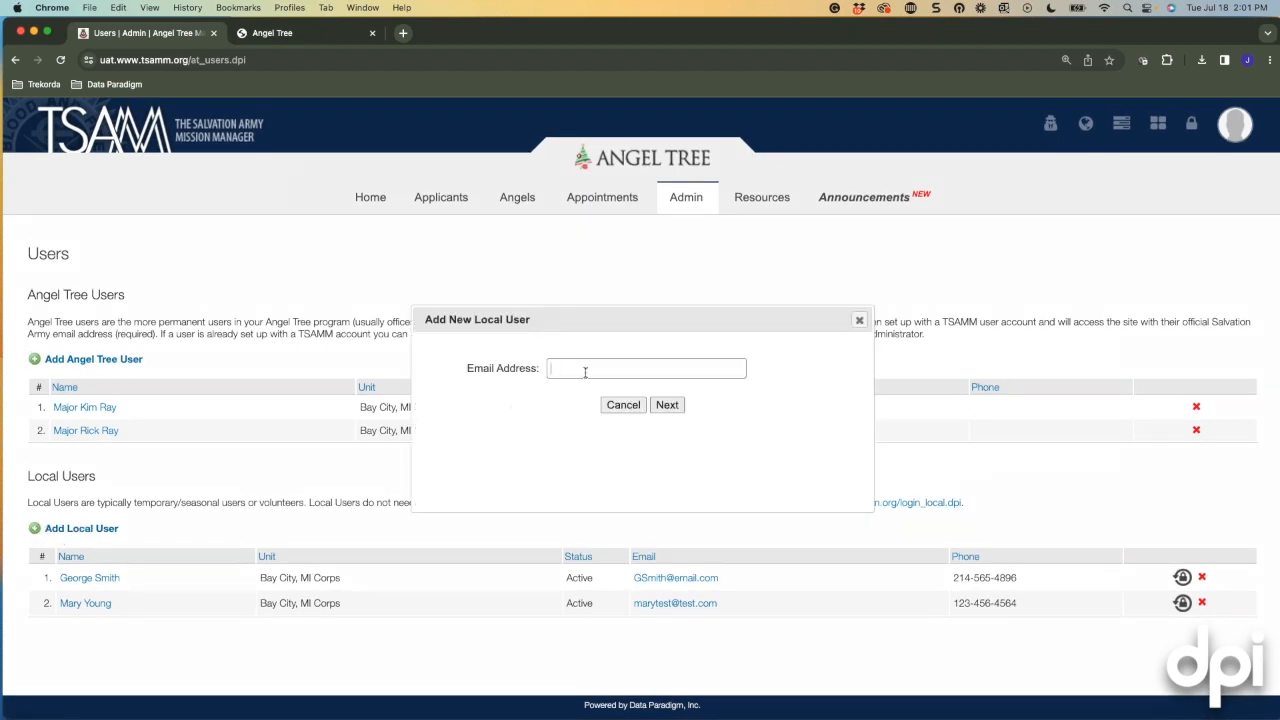
pyautogui.click(668, 408)
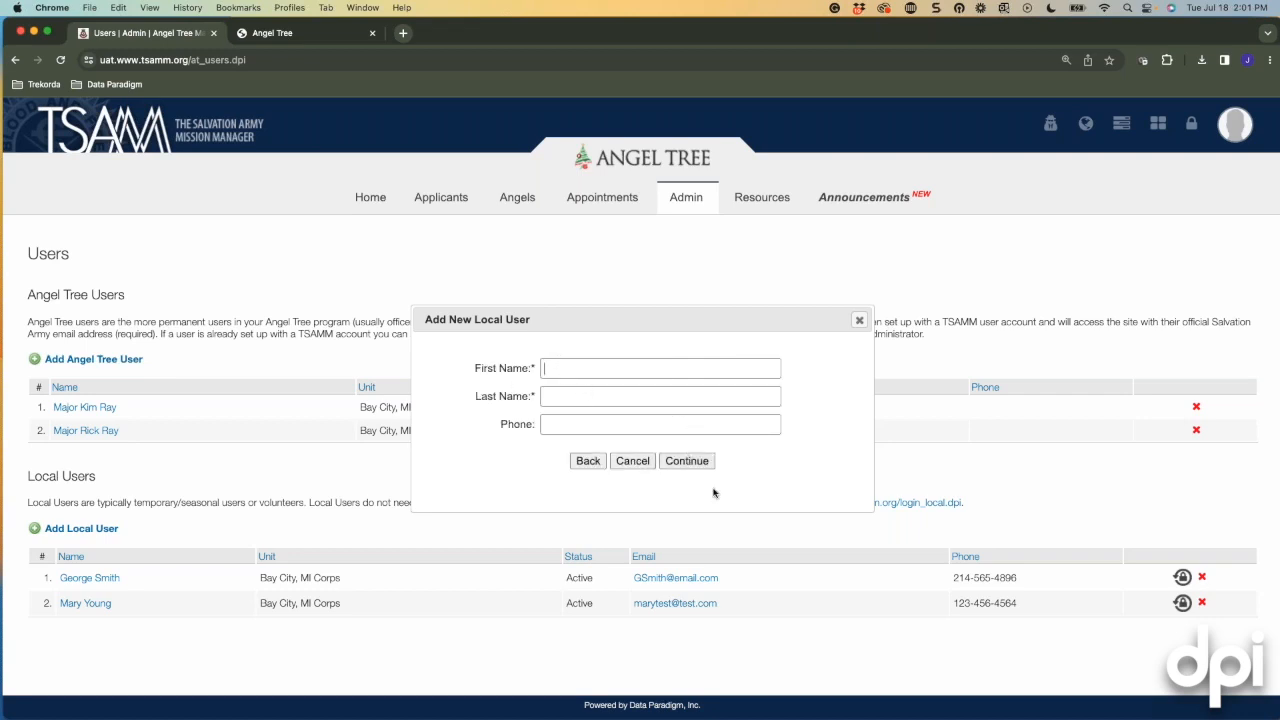
pyautogui.click(860, 322)
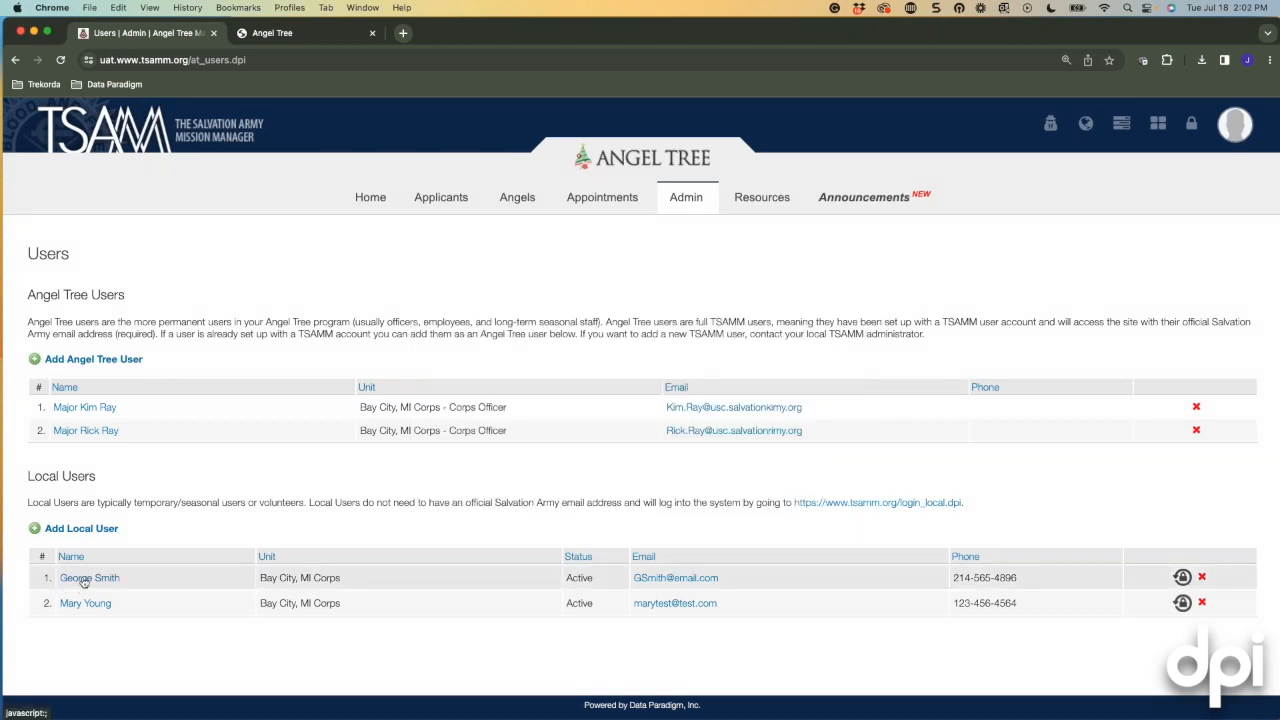
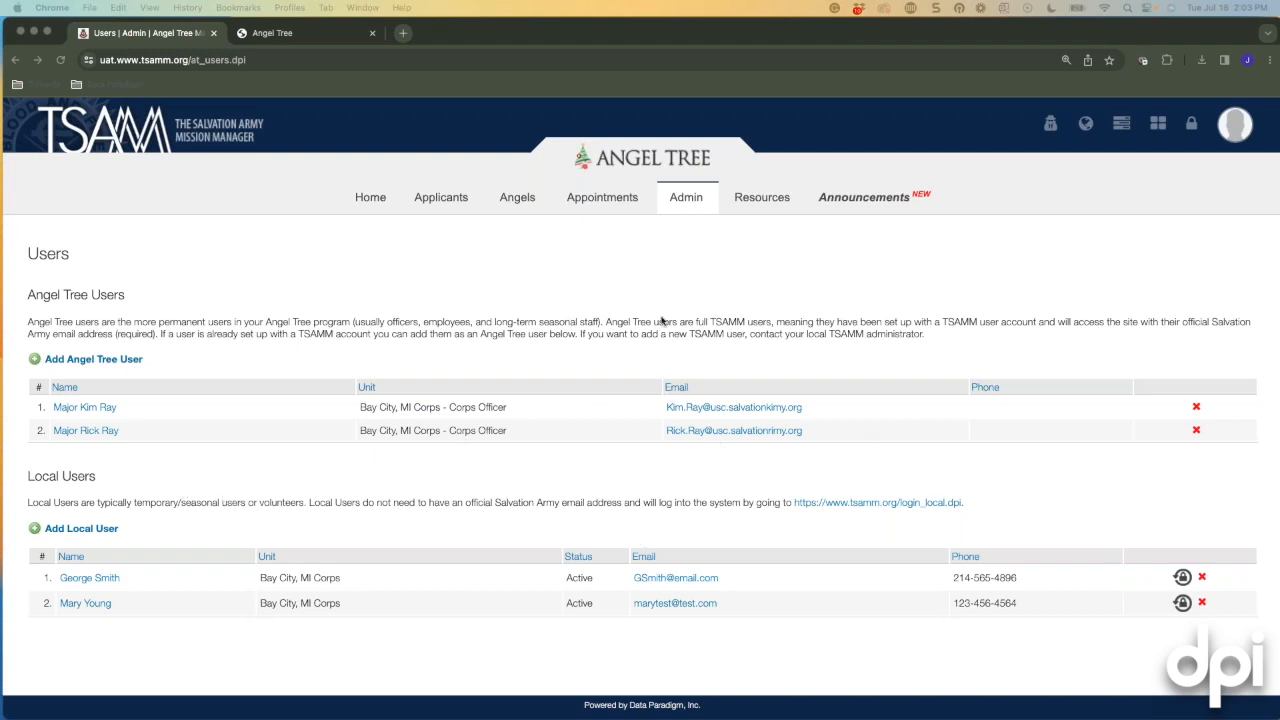
# Switch to the Admin Temporary Sessions page listing Intake, Check-Out and Appointment session access.
pyautogui.click(686, 201)
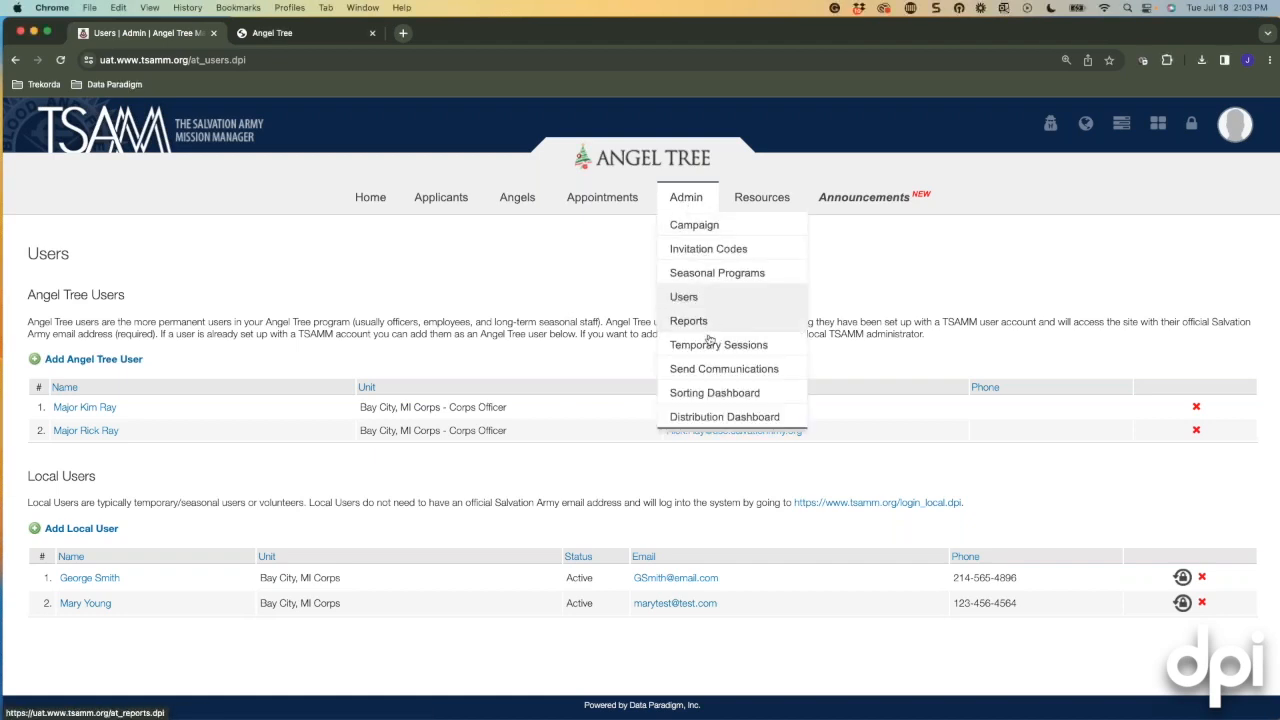
pyautogui.click(682, 345)
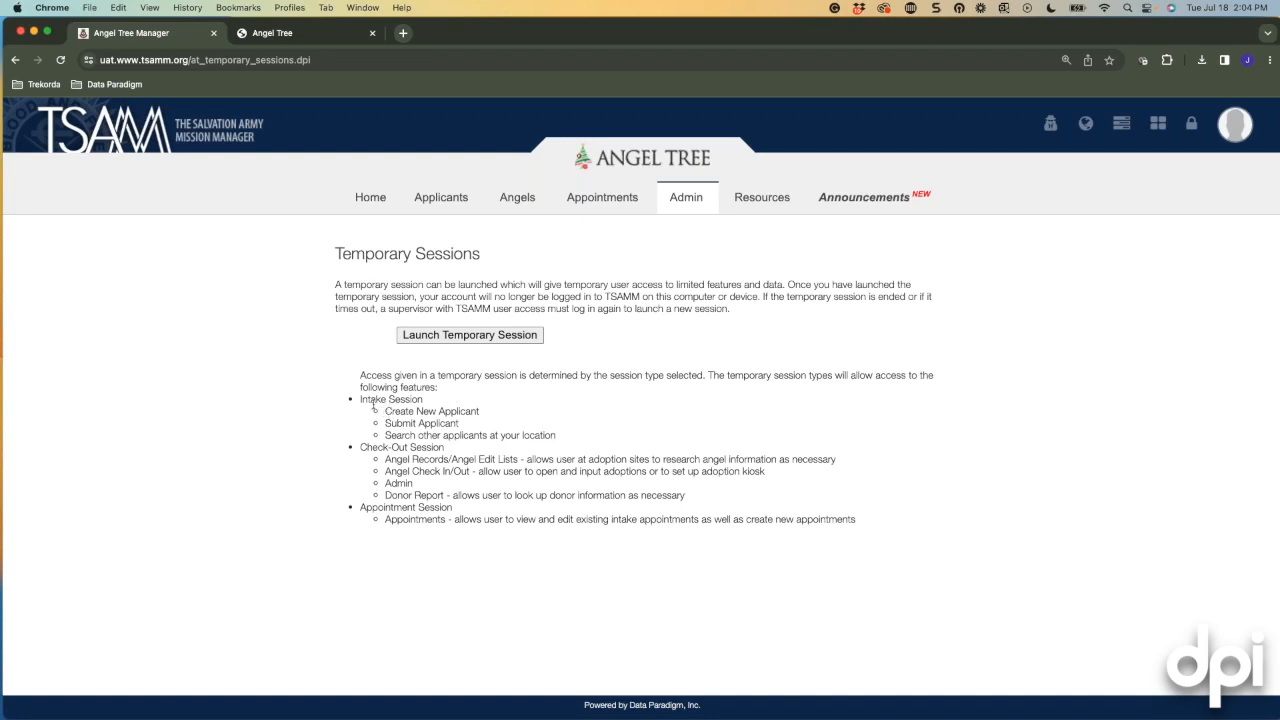
pyautogui.moveTo(358, 399); pyautogui.dragTo(422, 400)
pyautogui.click(612, 296)
pyautogui.moveTo(675, 212)
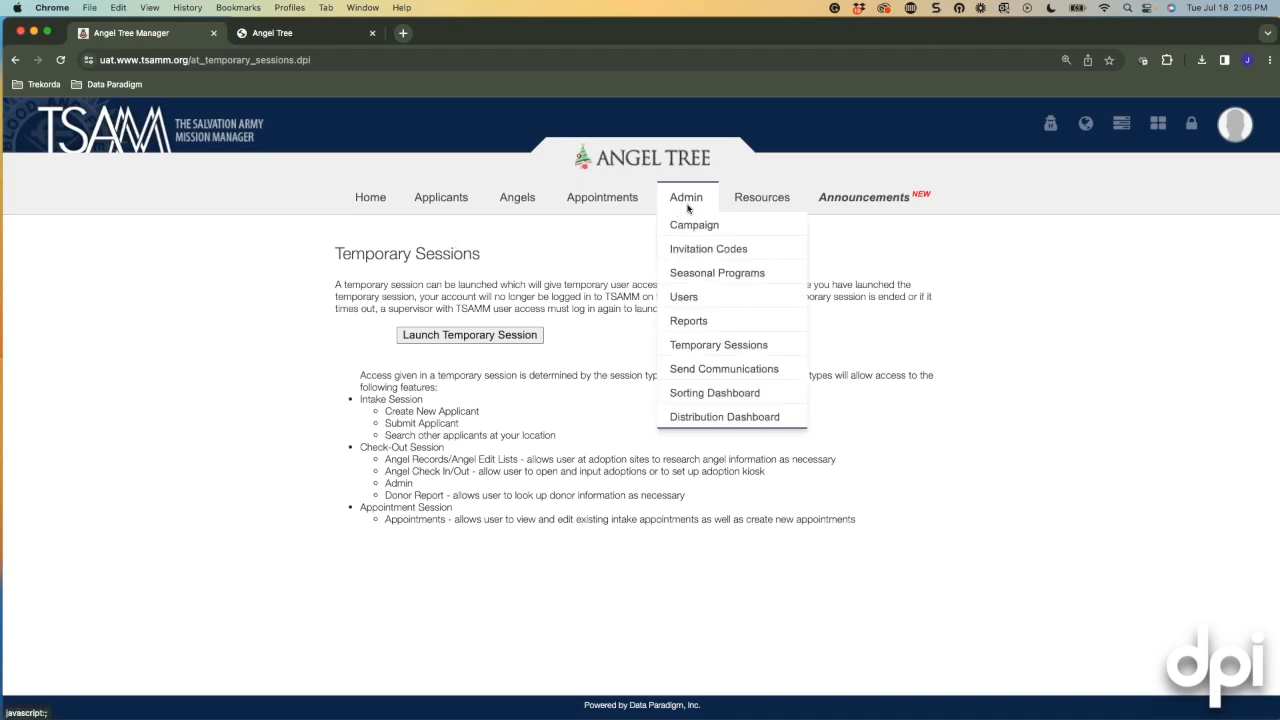
# Start a Send Communications message to intake site Bay City Corps, leaving Applicant Status at ANY.
pyautogui.click(709, 372)
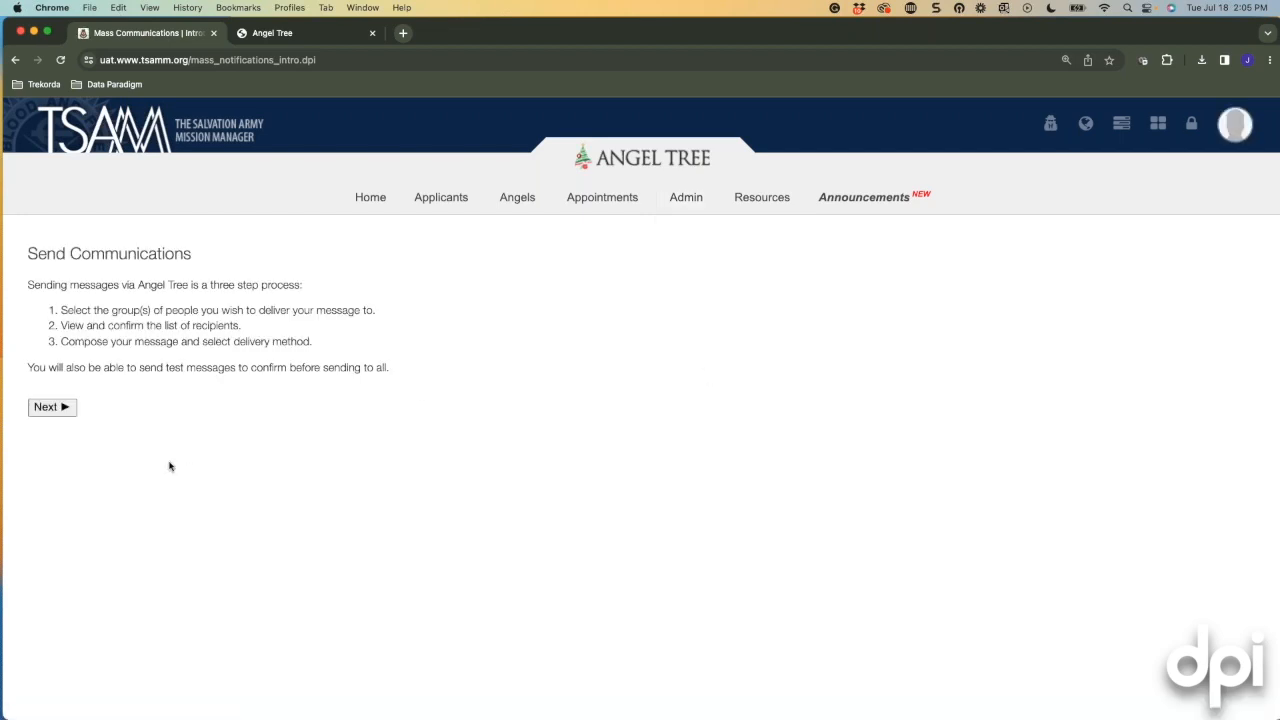
pyautogui.click(58, 414)
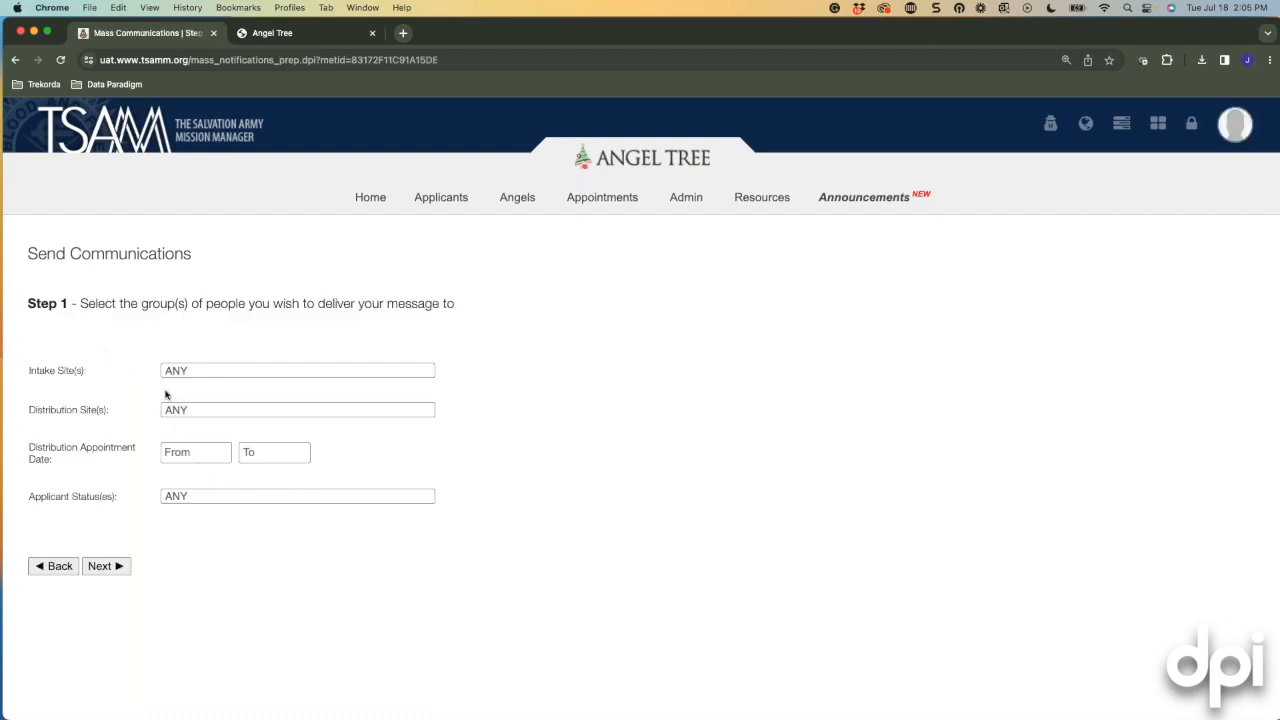
pyautogui.click(199, 371)
pyautogui.click(188, 392)
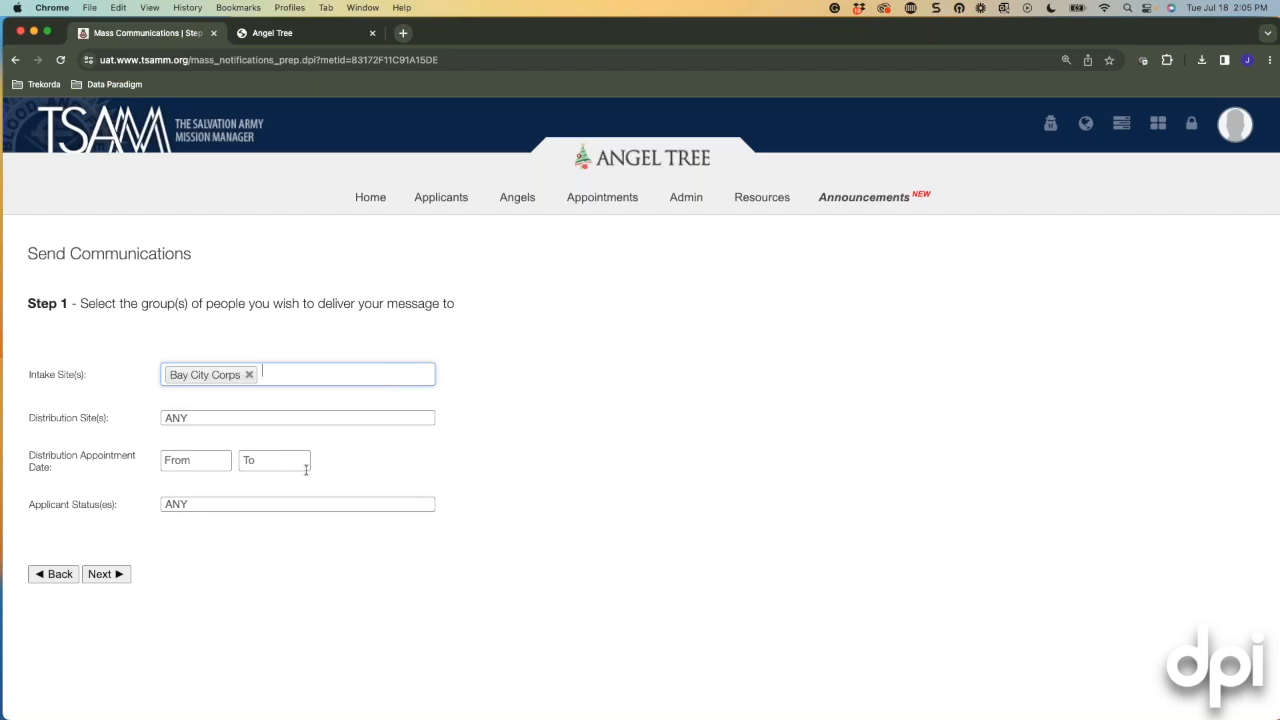
pyautogui.click(190, 504)
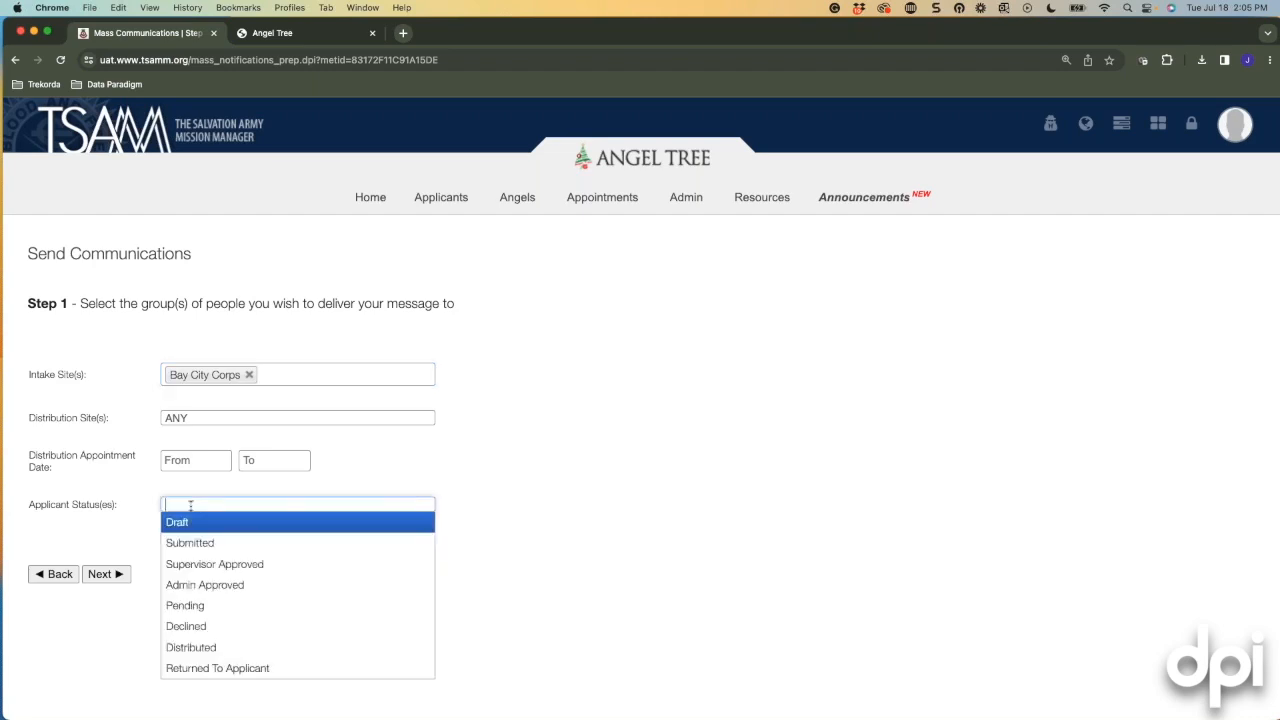
pyautogui.click(548, 575)
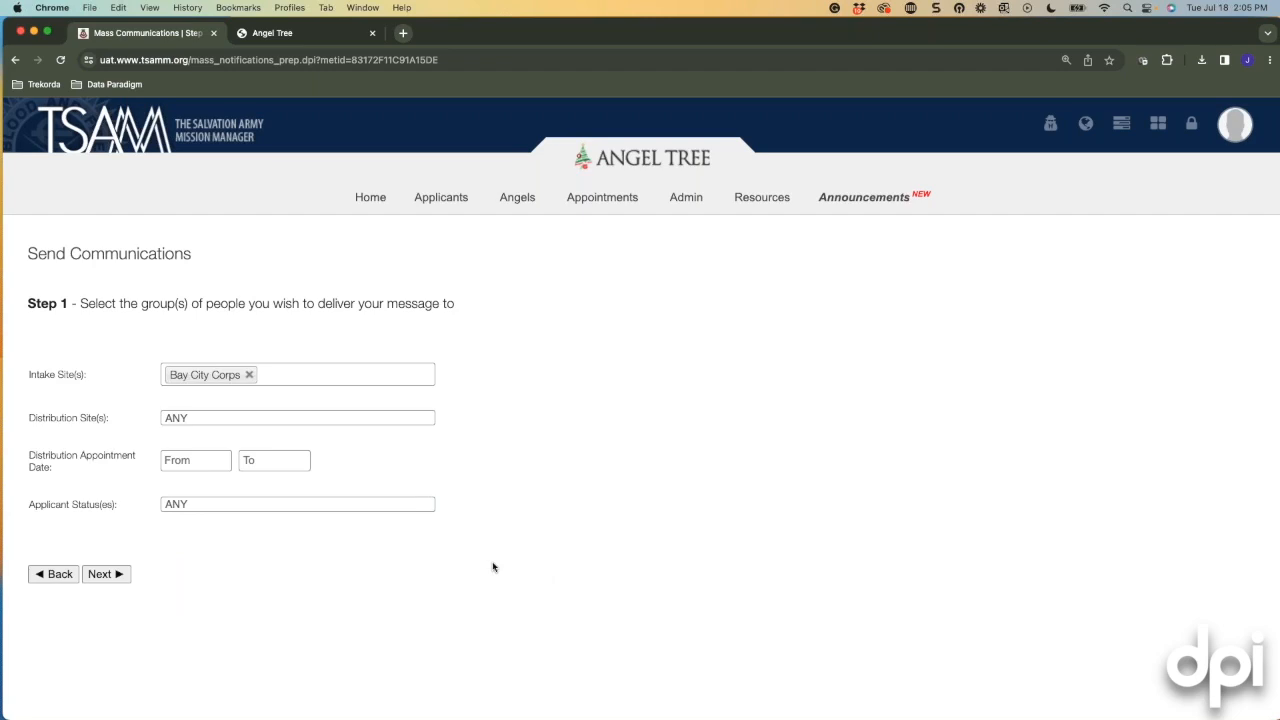
pyautogui.click(116, 575)
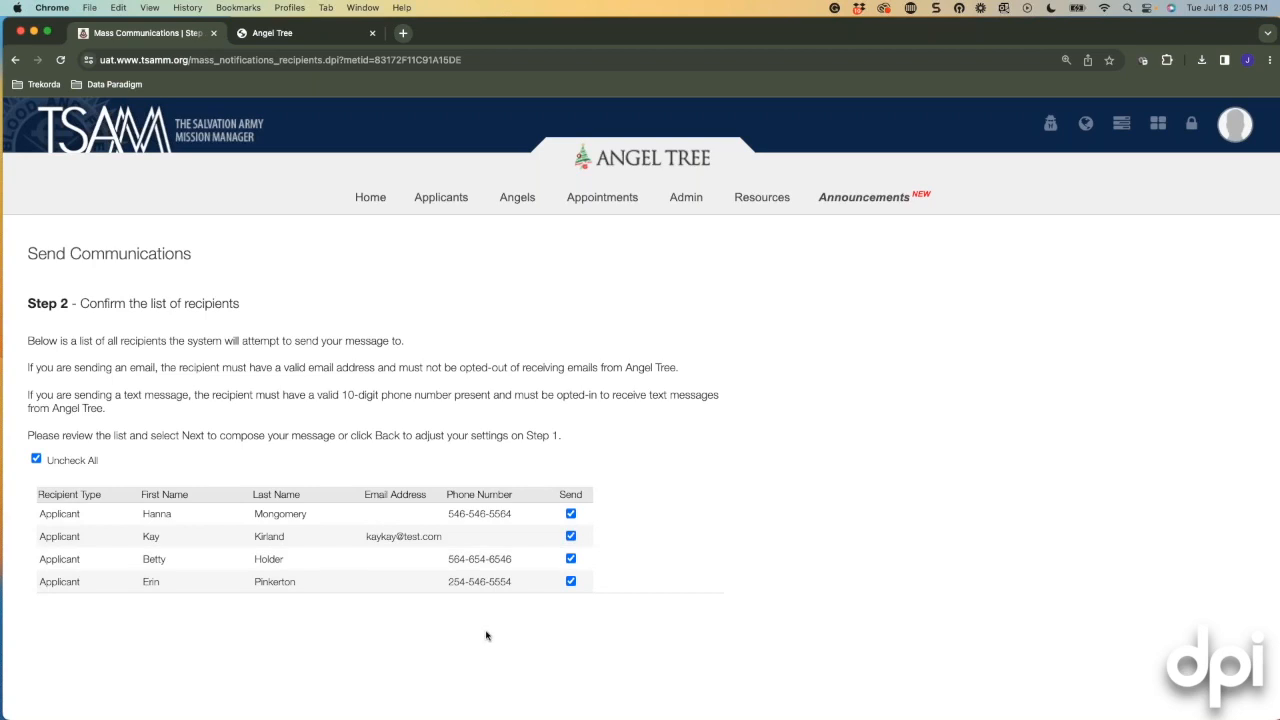
# Keep all four Bay City Corps recipients checked and advance to the delivery-method step.
pyautogui.scroll(-1, 637, 571)
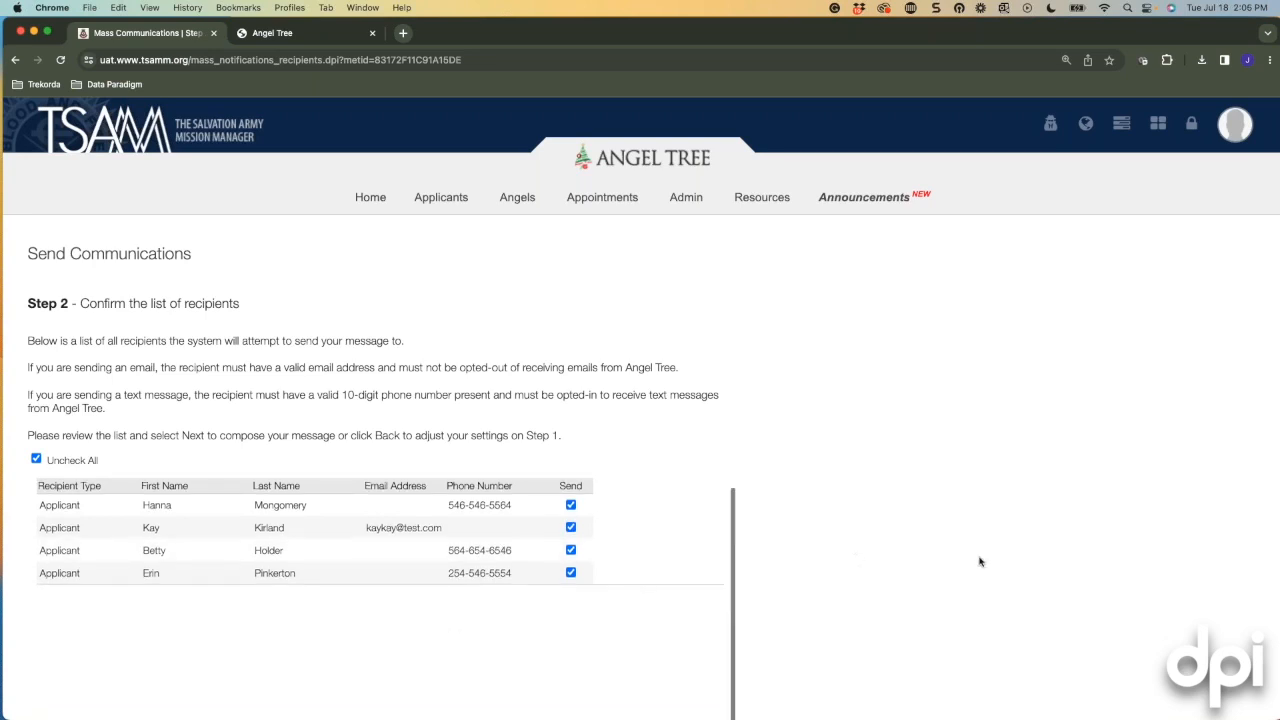
pyautogui.scroll(-5, 975, 561)
pyautogui.scroll(5, 975, 561)
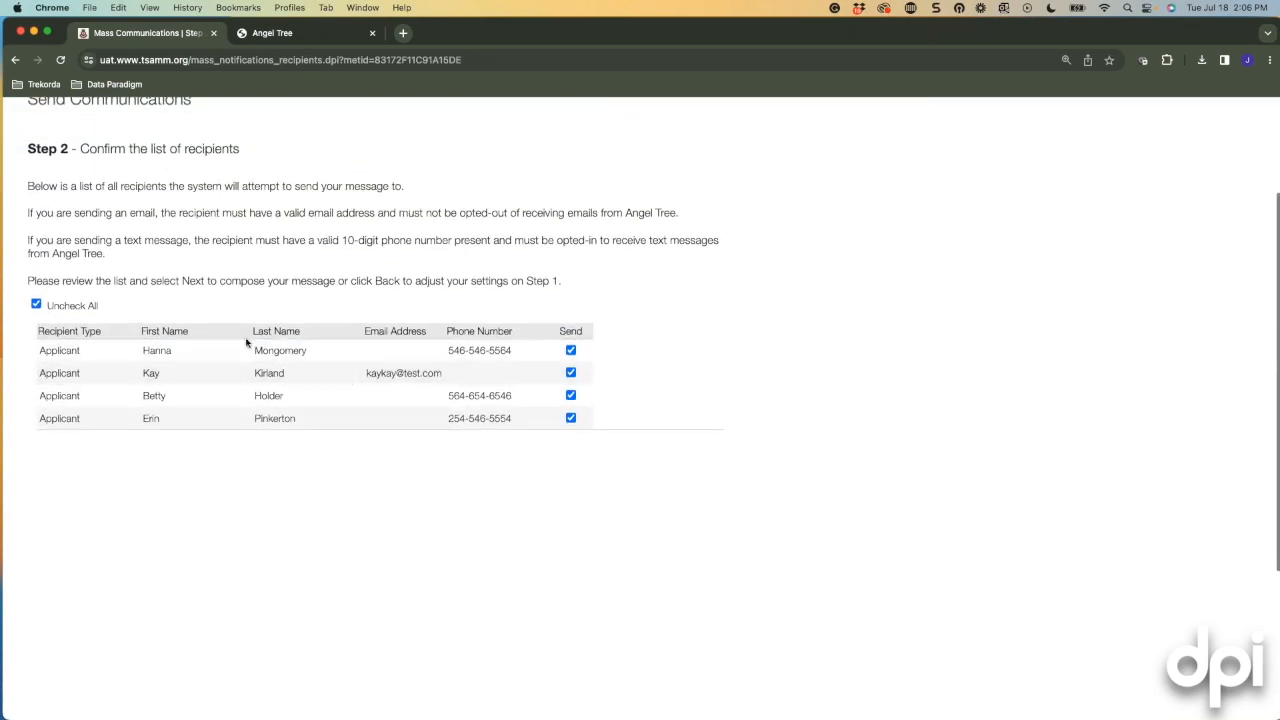
pyautogui.scroll(-1, 246, 340)
pyautogui.scroll(-2, 931, 591)
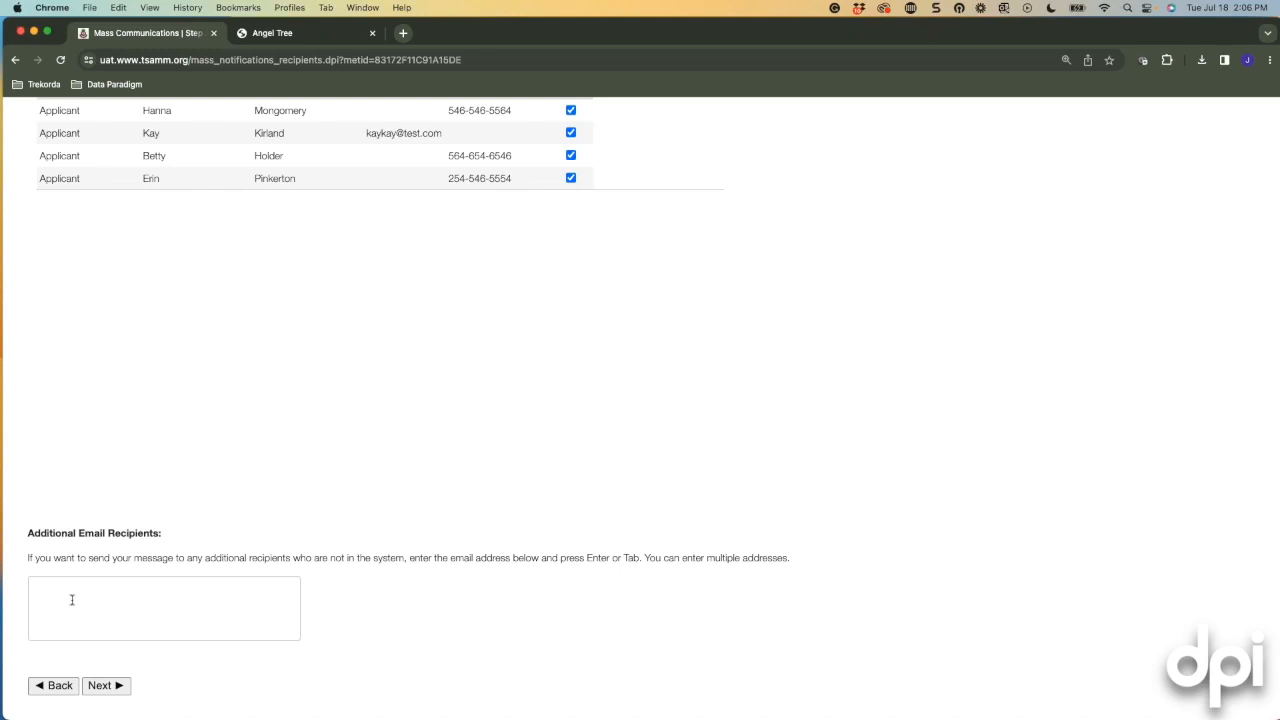
pyautogui.click(102, 686)
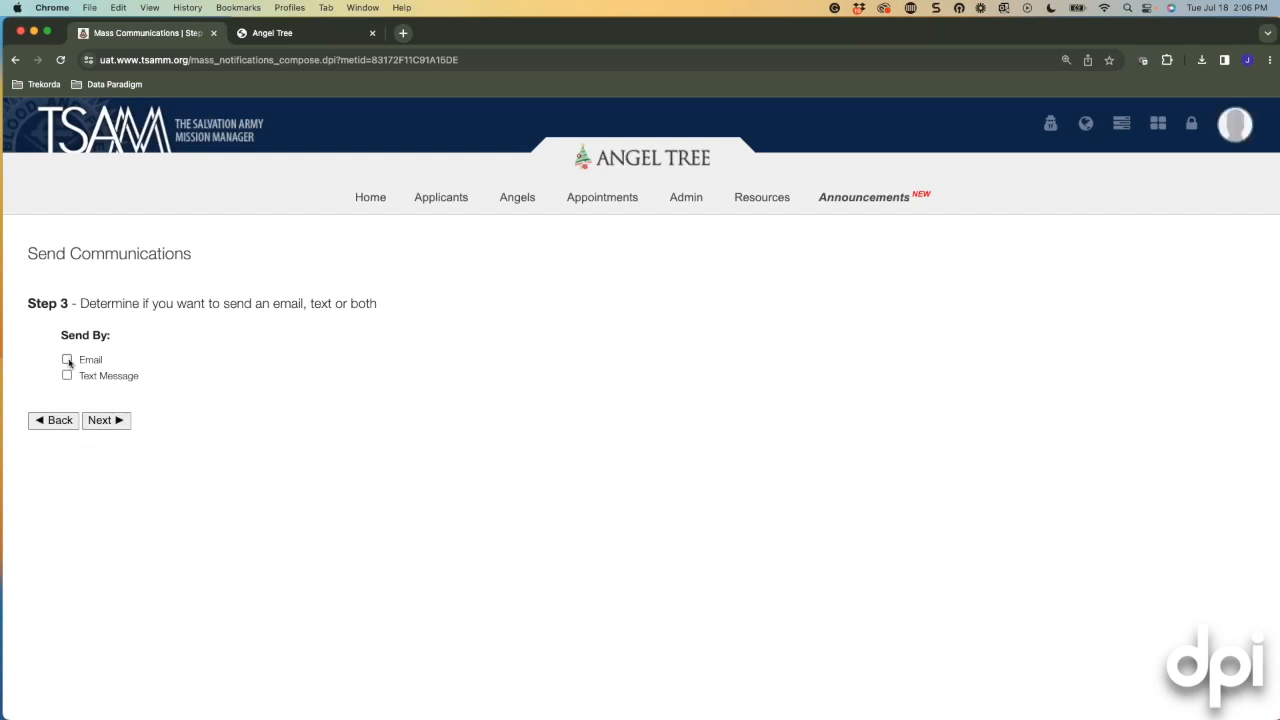
# Tick both Email and Text Message as the Send By delivery methods.
pyautogui.click(67, 360)
pyautogui.scroll(-2, 85, 408)
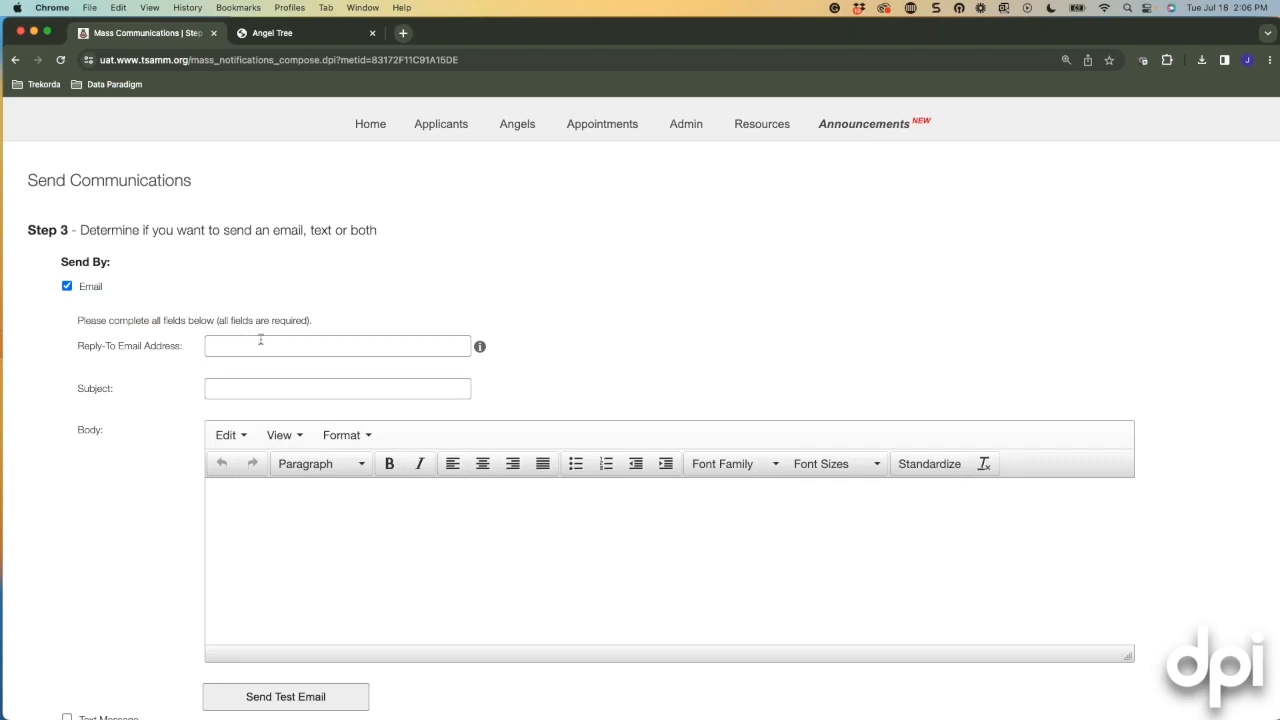
pyautogui.scroll(-2, 170, 455)
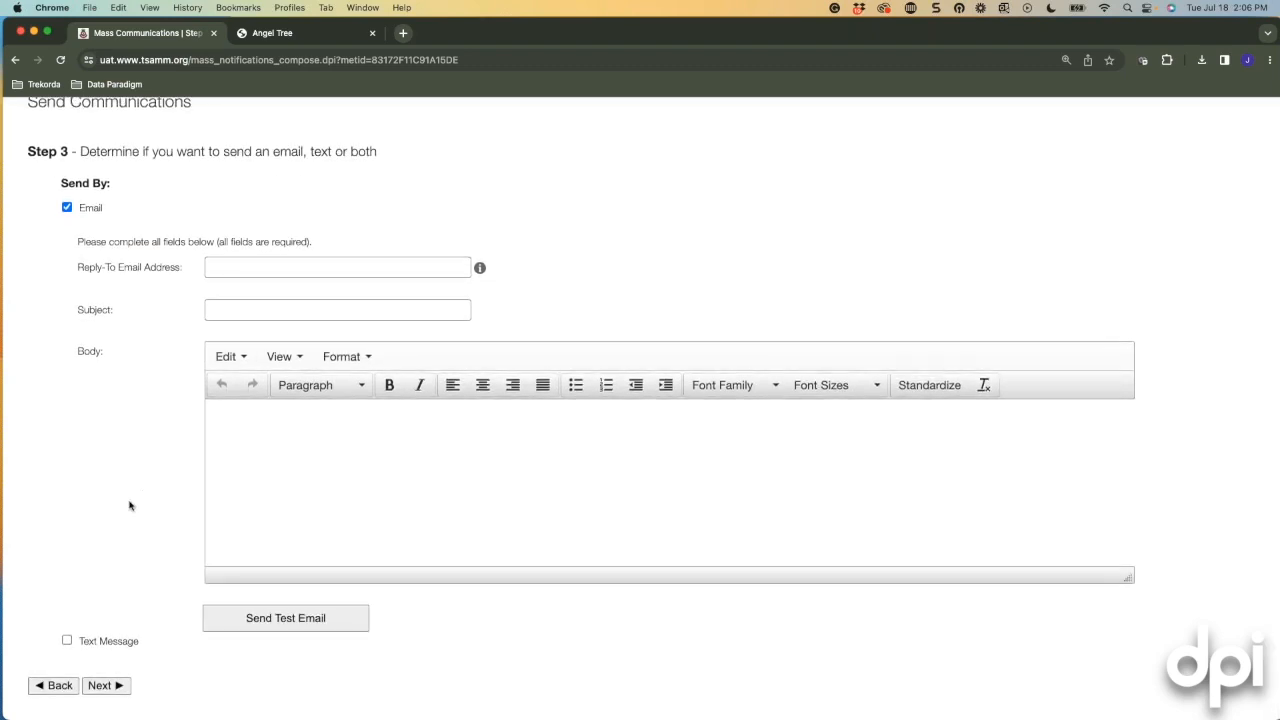
pyautogui.click(67, 642)
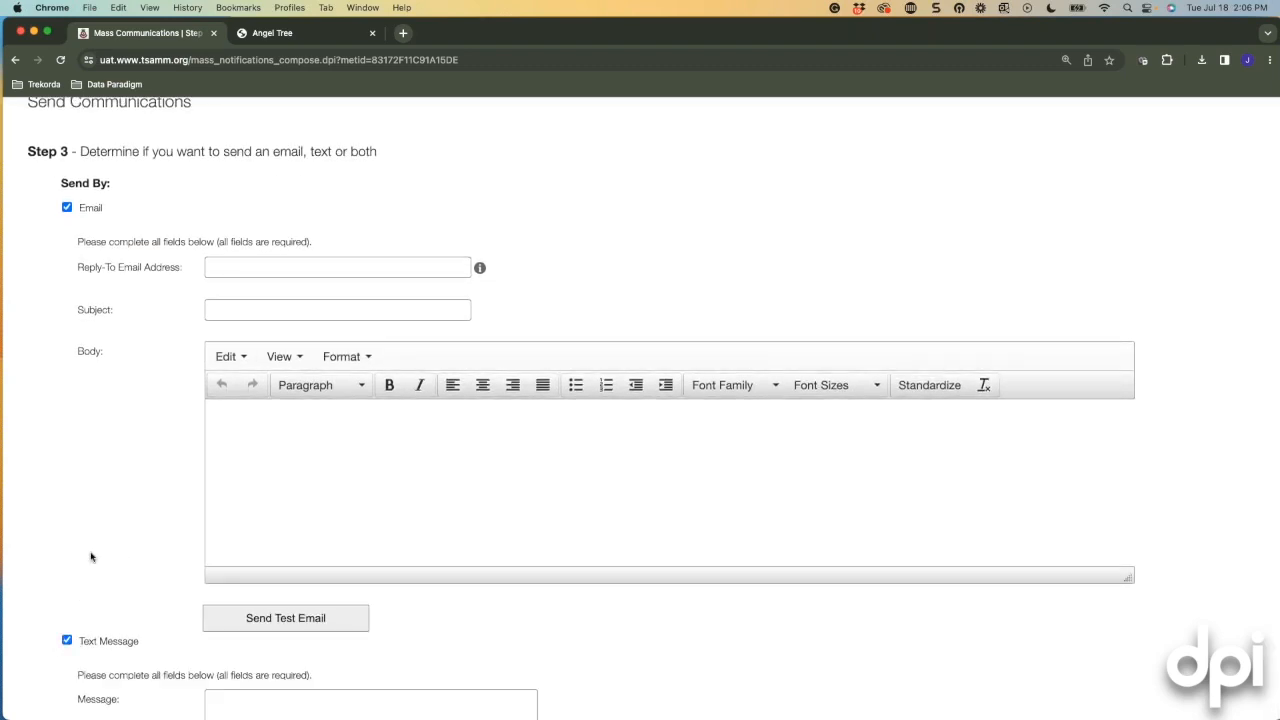
pyautogui.scroll(-5, 90, 555)
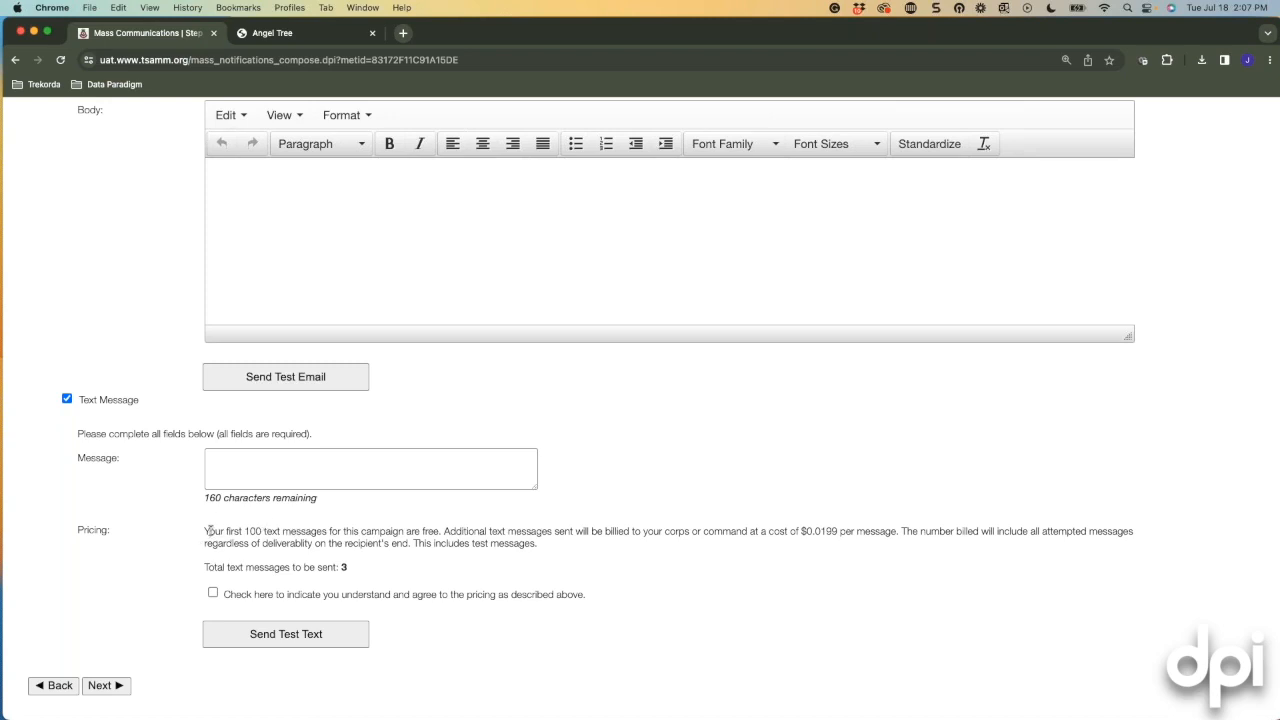
# Review the text-message pricing note and the empty reply-to, subject and message fields.
pyautogui.moveTo(206, 530); pyautogui.dragTo(305, 531)
pyautogui.click(388, 554)
pyautogui.scroll(5, 466, 544)
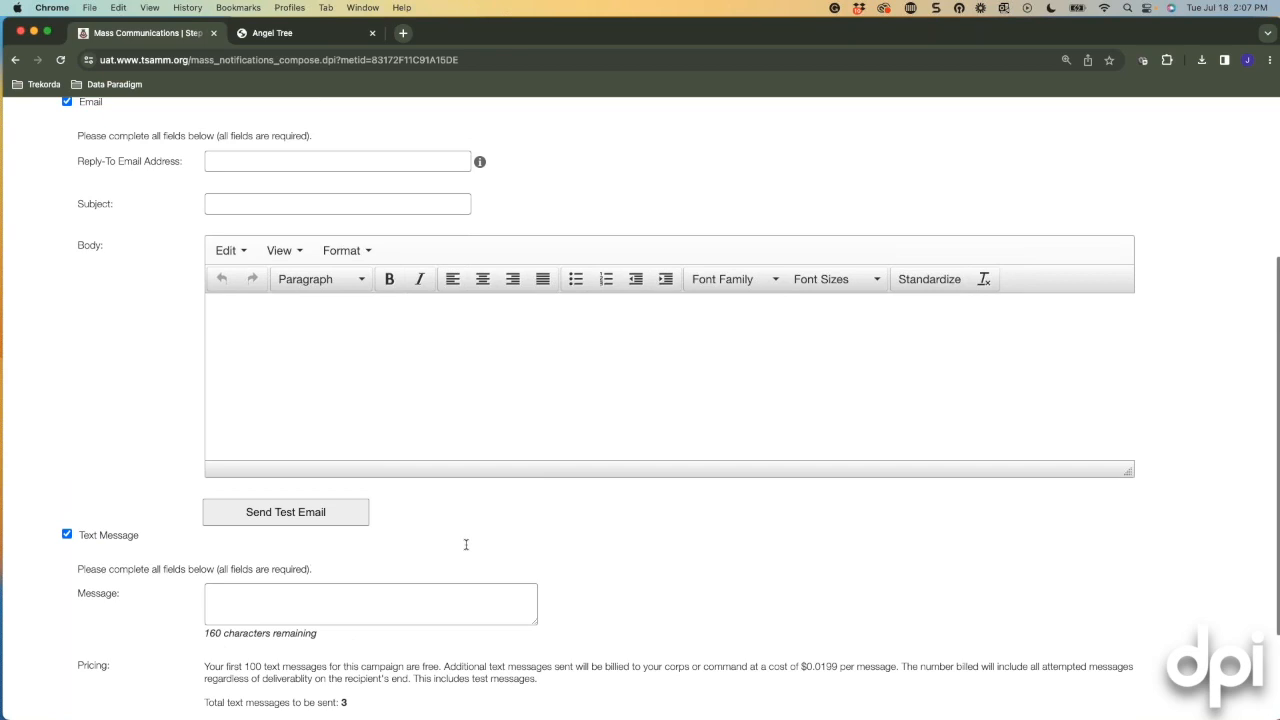
pyautogui.scroll(1, 466, 544)
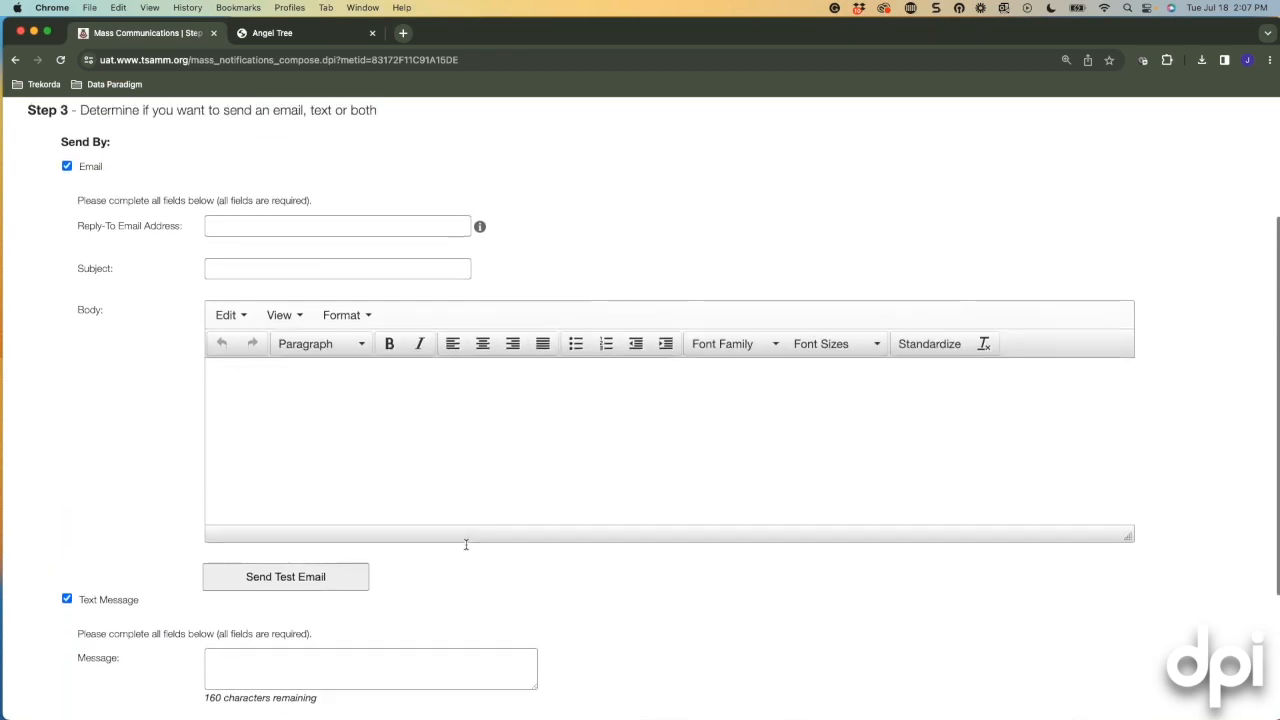
pyautogui.scroll(2, 464, 546)
pyautogui.scroll(-7, 462, 549)
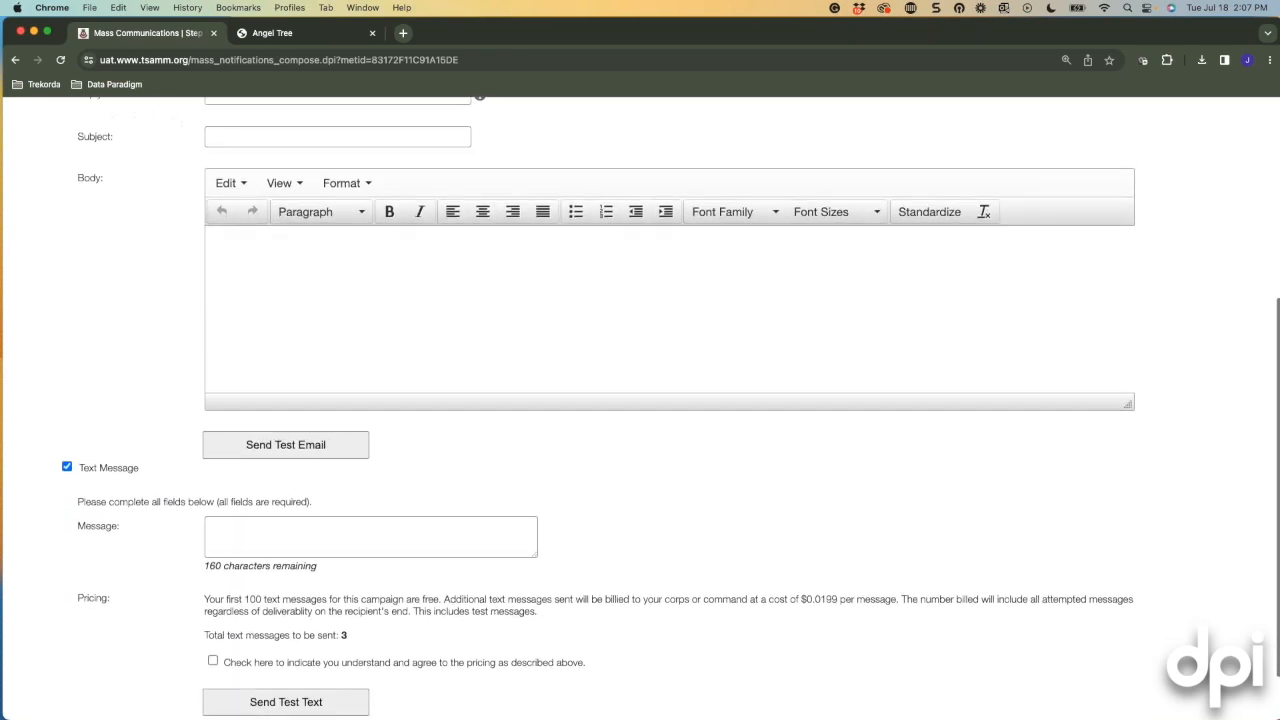
pyautogui.scroll(12, 415, 588)
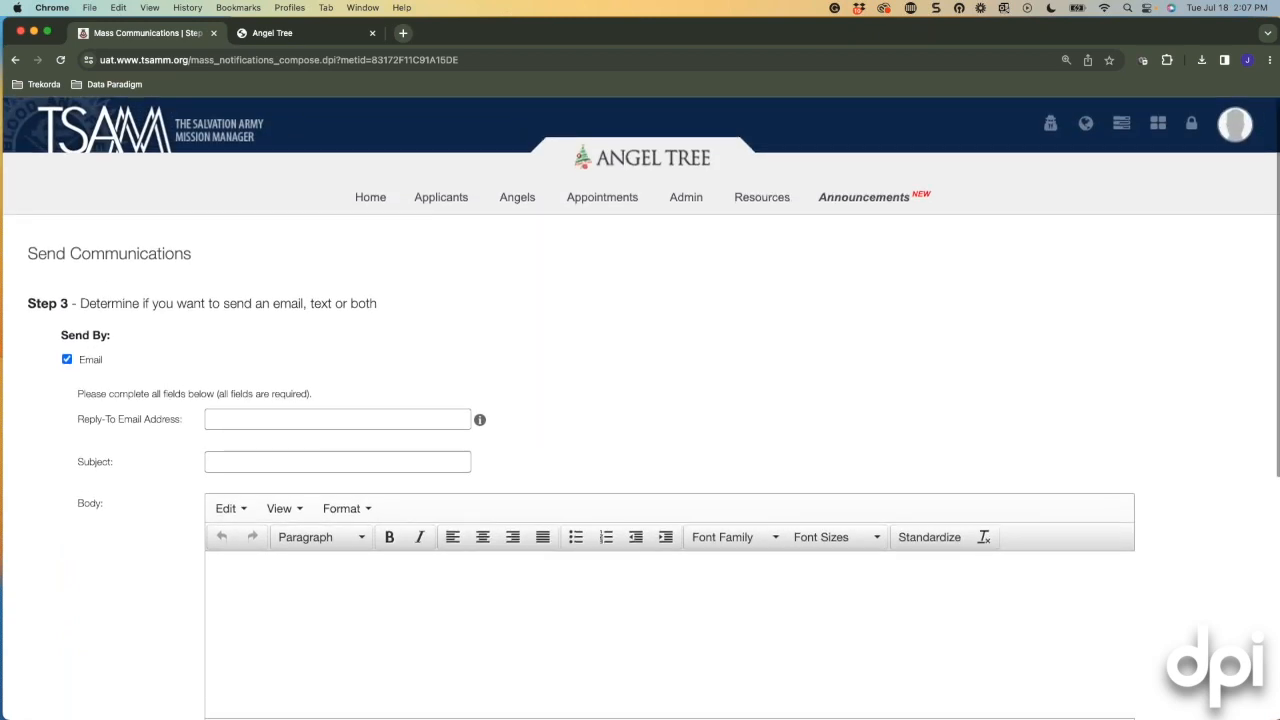
pyautogui.scroll(-2, 289, 452)
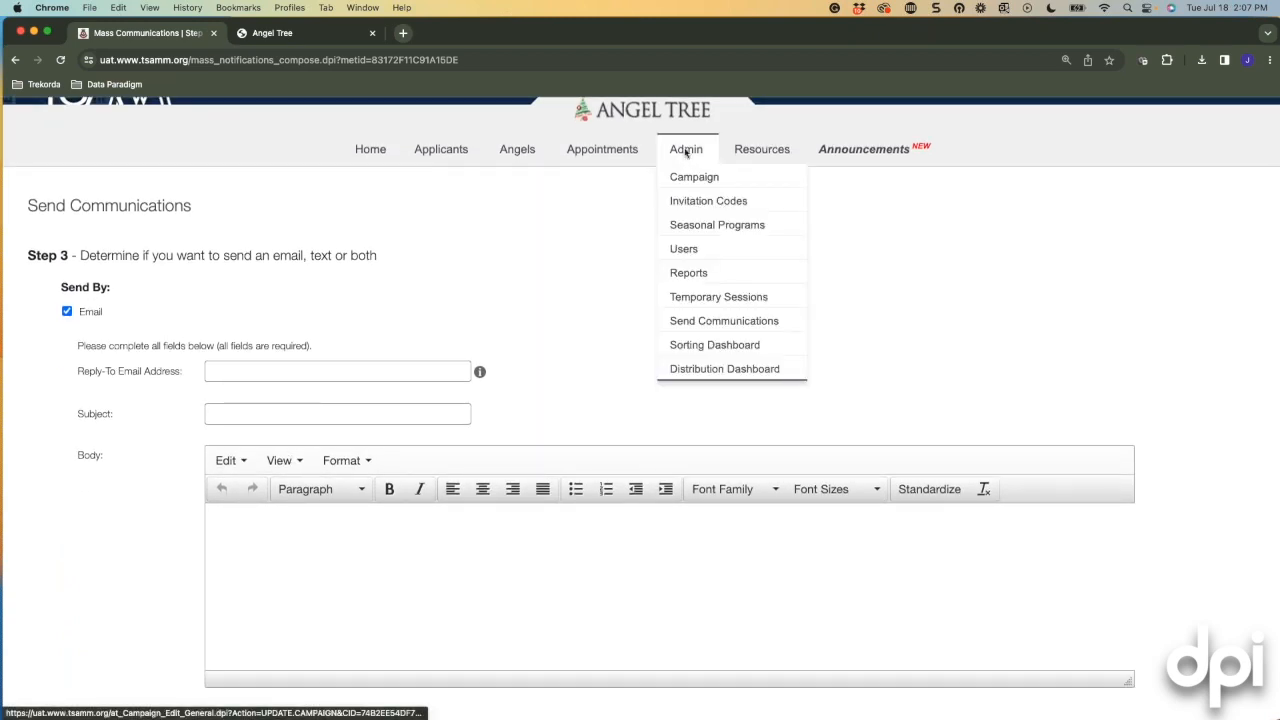
# Visit Campaign settings, then open the 2023 Bay City Applicant Records and close the extra tab.
pyautogui.moveTo(686, 150)
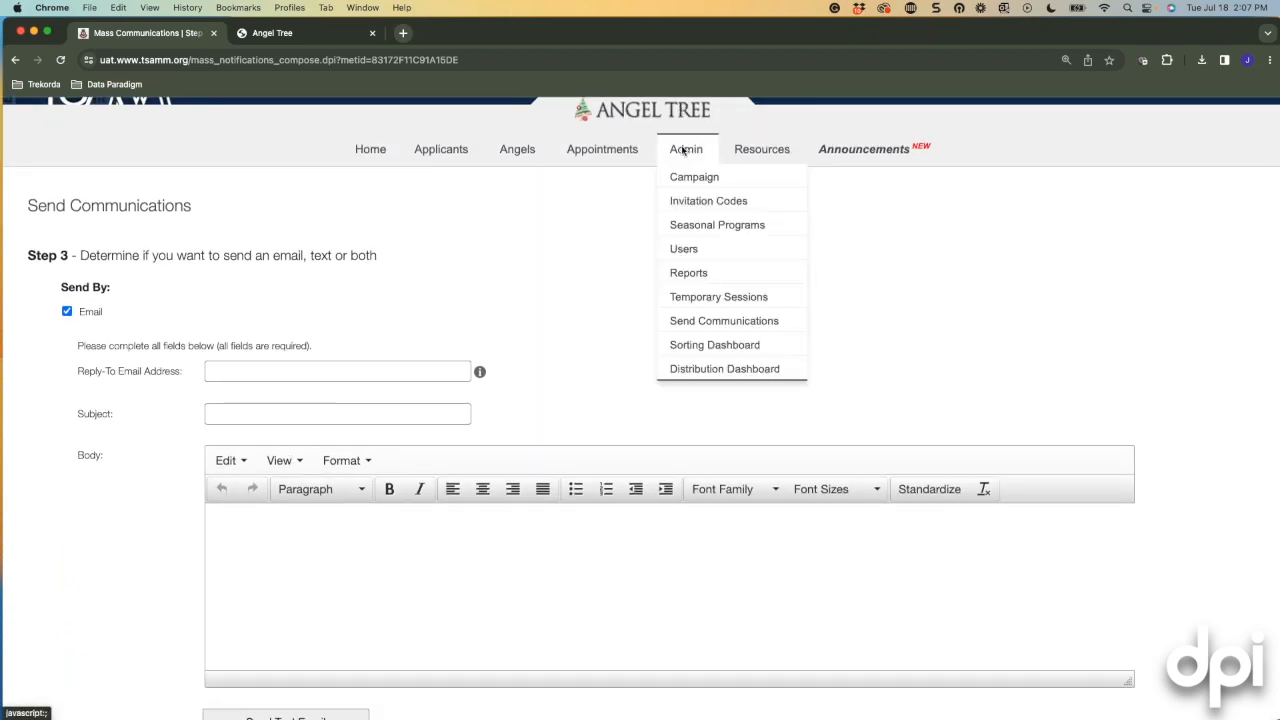
pyautogui.click(678, 176)
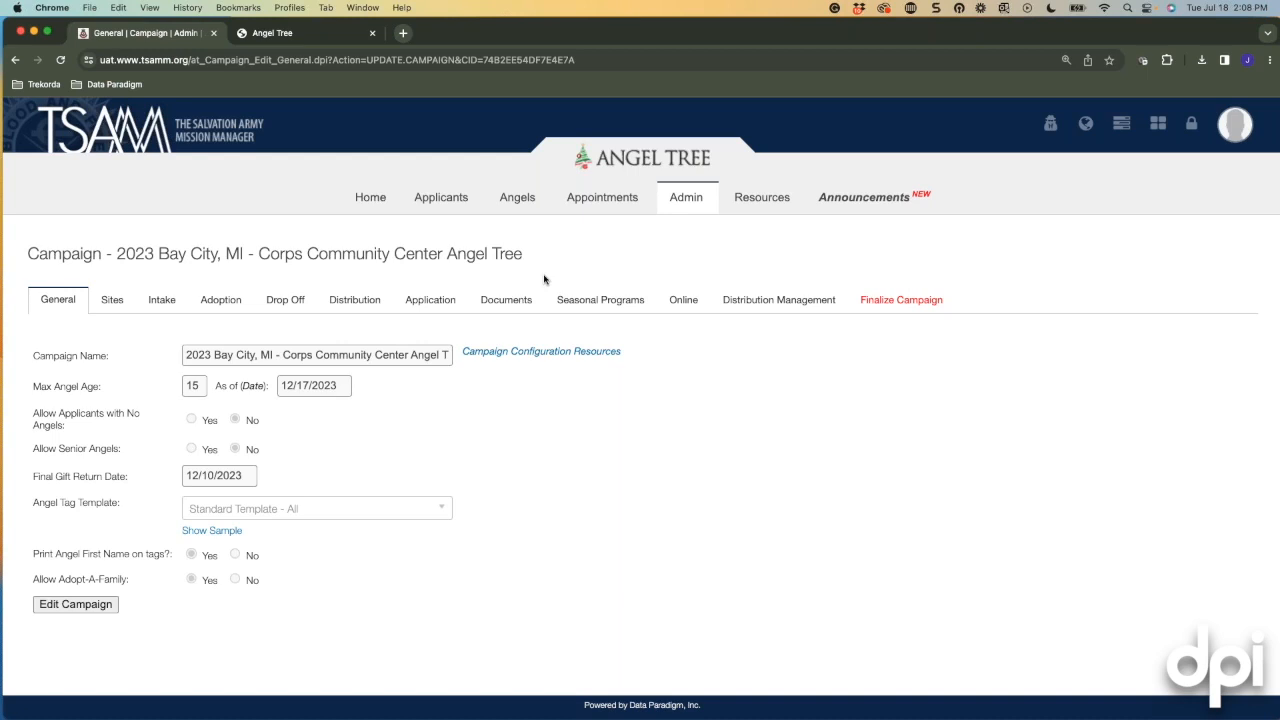
pyautogui.moveTo(457, 199)
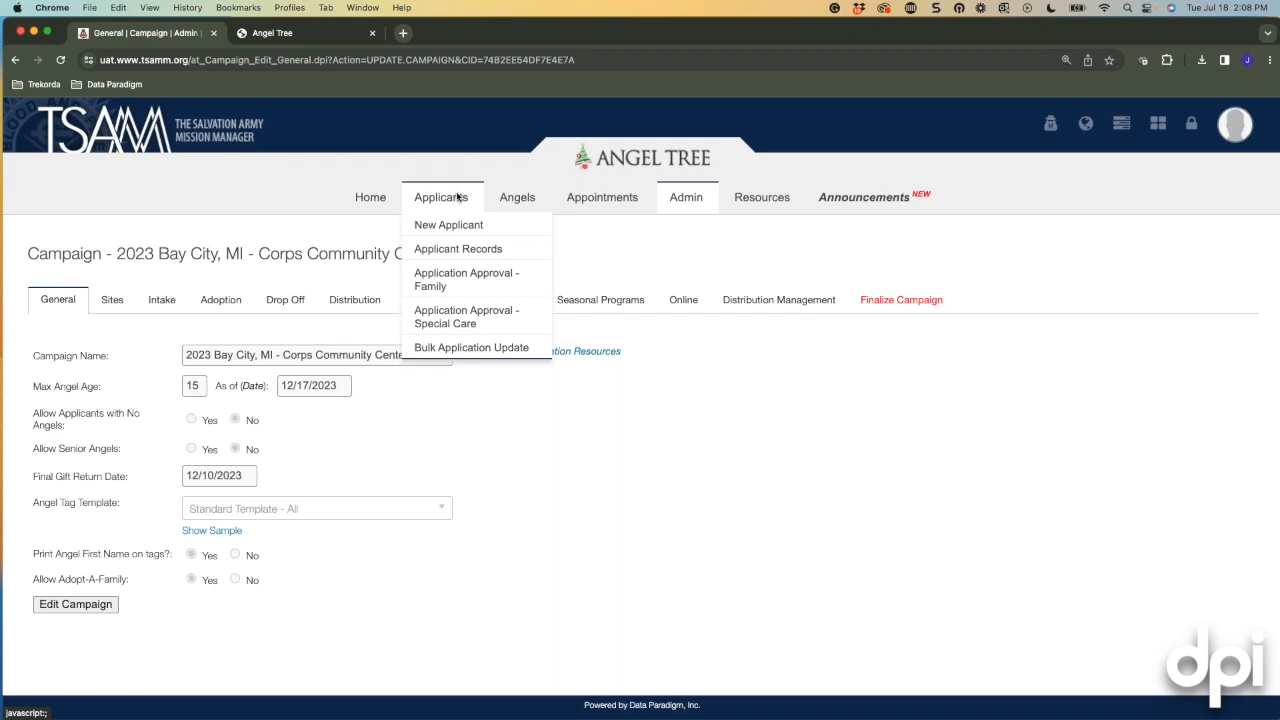
pyautogui.click(460, 248)
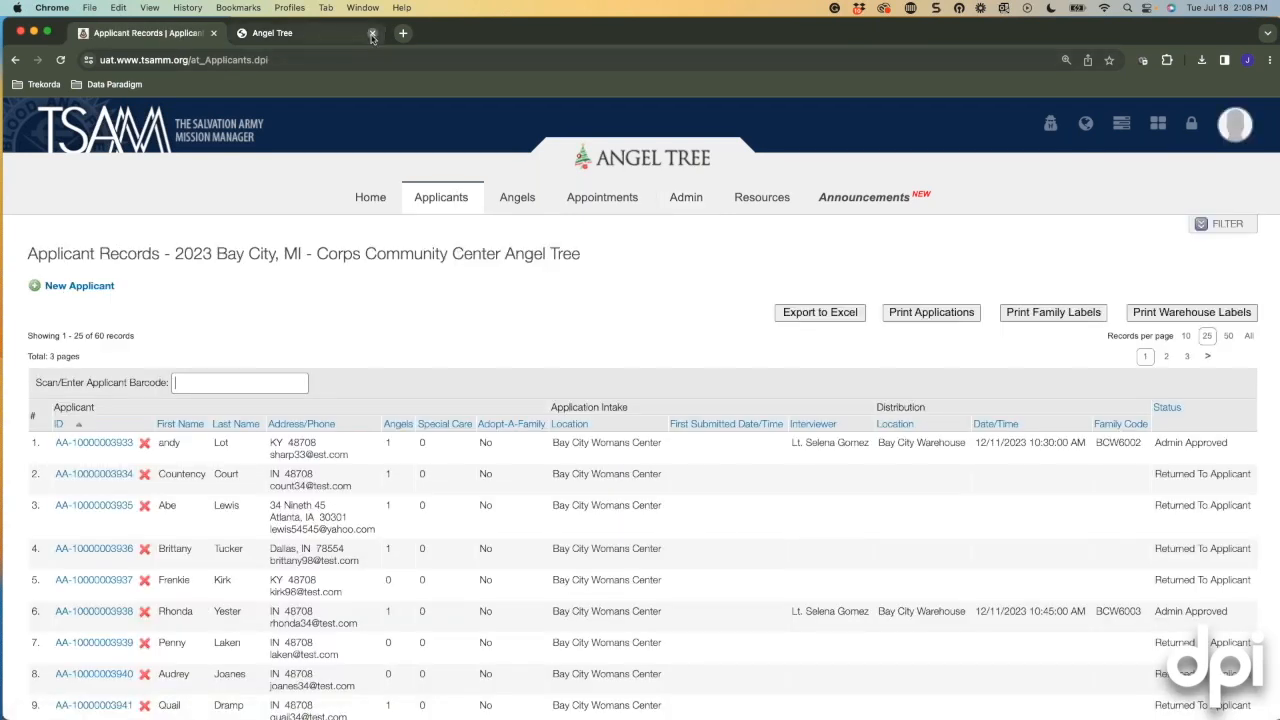
pyautogui.click(372, 33)
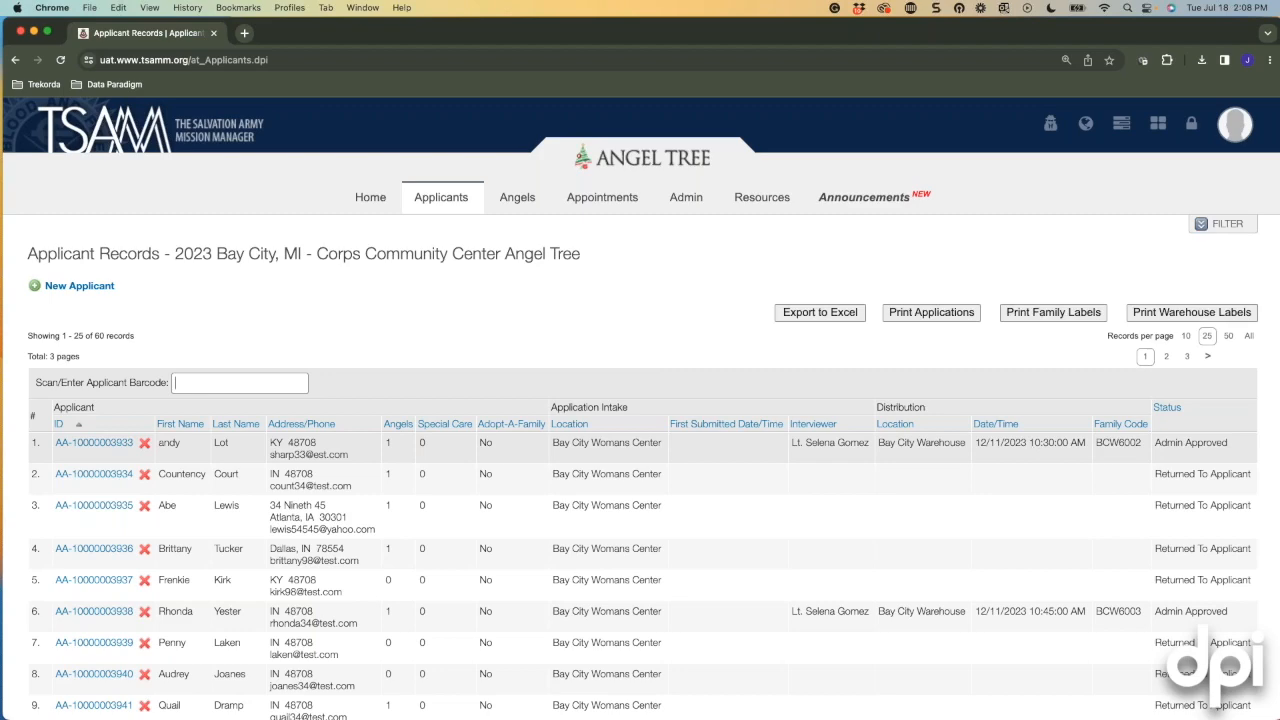
# Open the applicant filter and set Distribution Date From to 12/11/2023.
pyautogui.click(1203, 228)
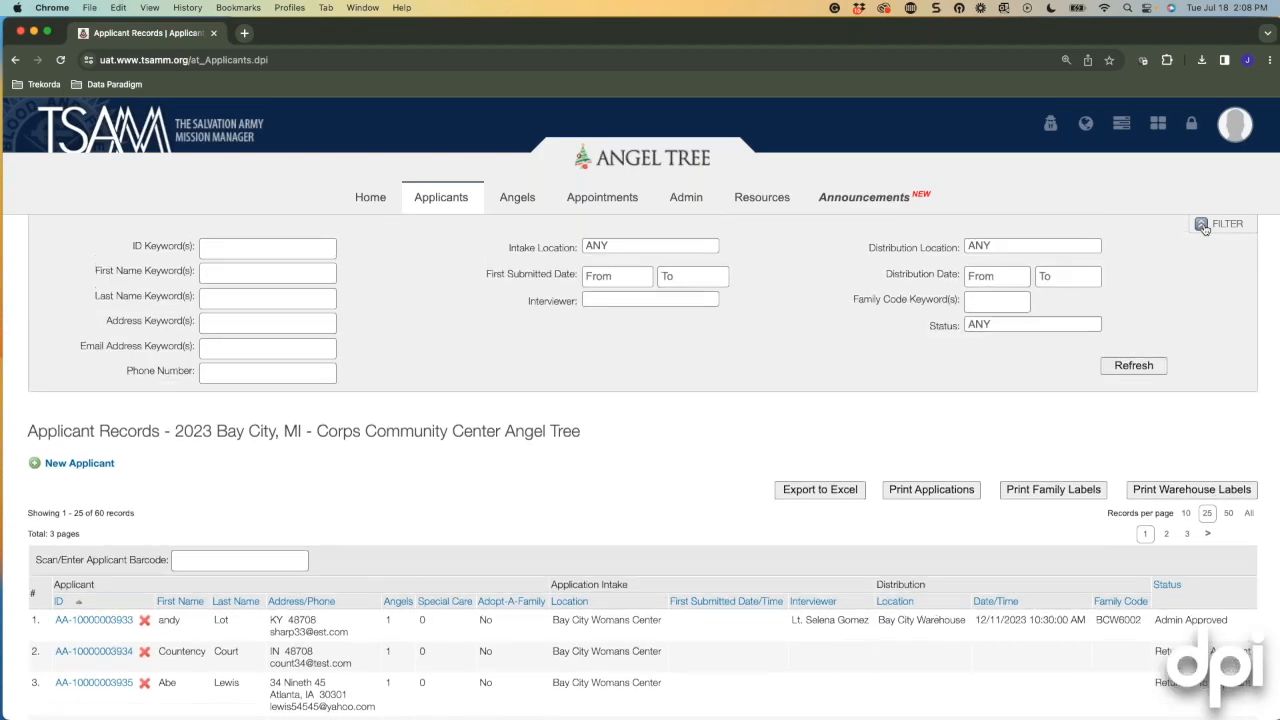
pyautogui.scroll(-1, 882, 280)
pyautogui.moveTo(885, 276); pyautogui.dragTo(945, 273)
pyautogui.scroll(1, 945, 274)
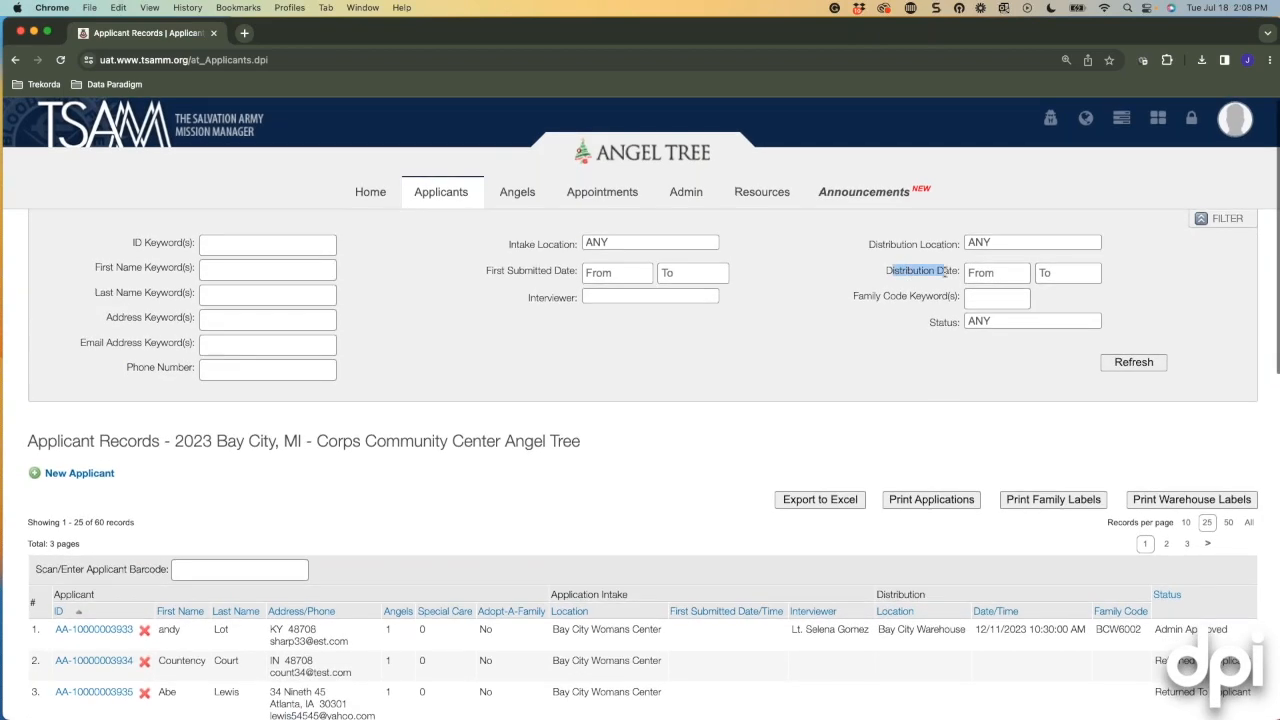
pyautogui.click(883, 284)
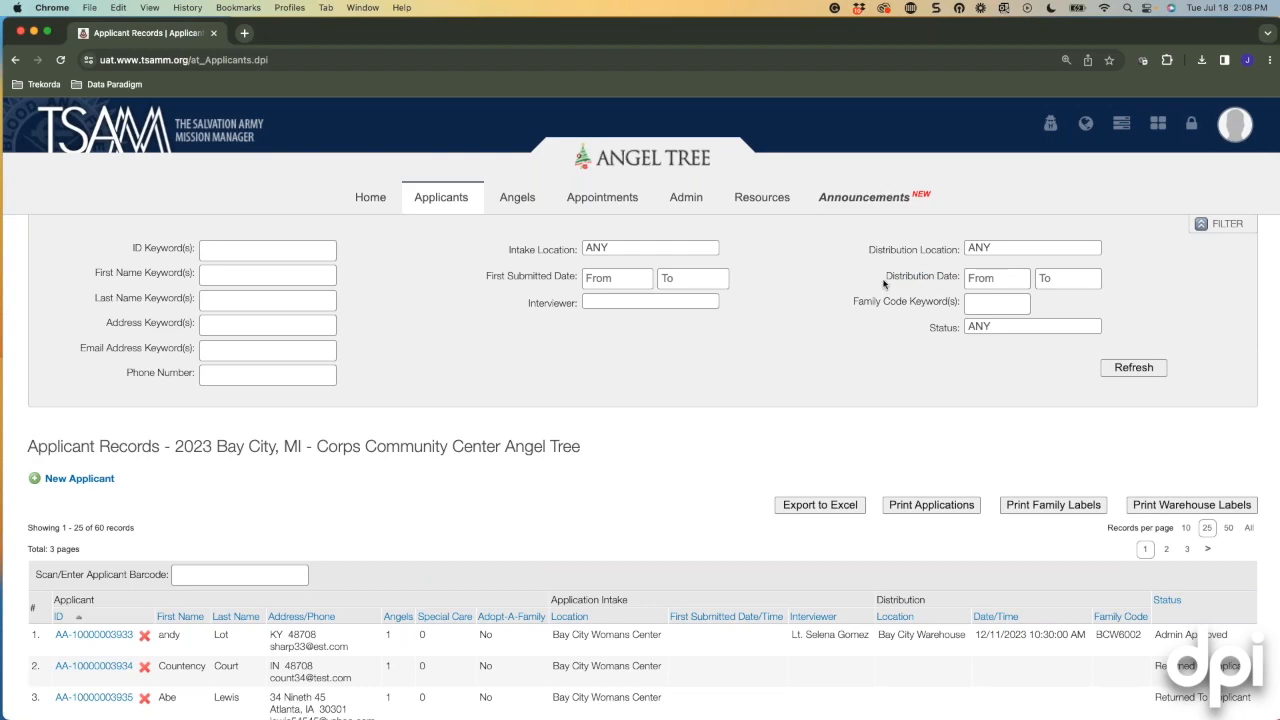
pyautogui.click(995, 280)
pyautogui.scroll(-1, 1137, 305)
pyautogui.click(1139, 306)
pyautogui.click(1139, 306)
pyautogui.click(1139, 306)
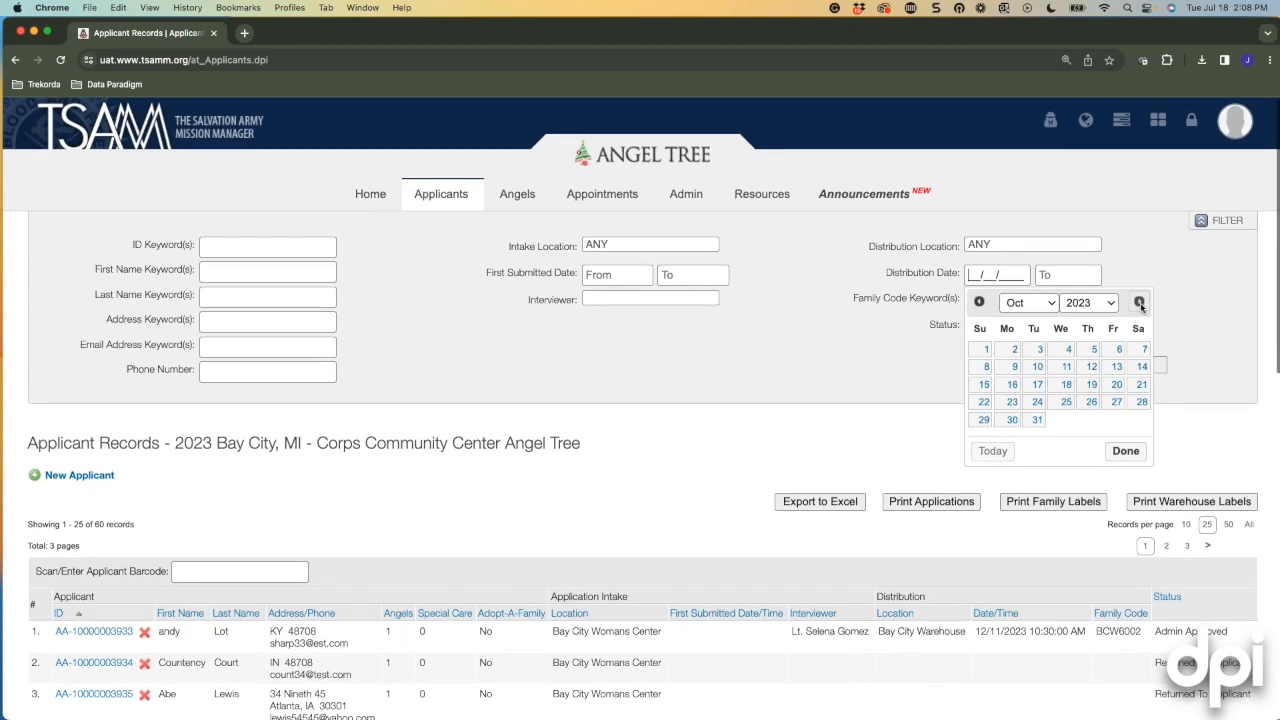
pyautogui.click(1139, 306)
pyautogui.click(1139, 305)
pyautogui.scroll(-1, 1030, 360)
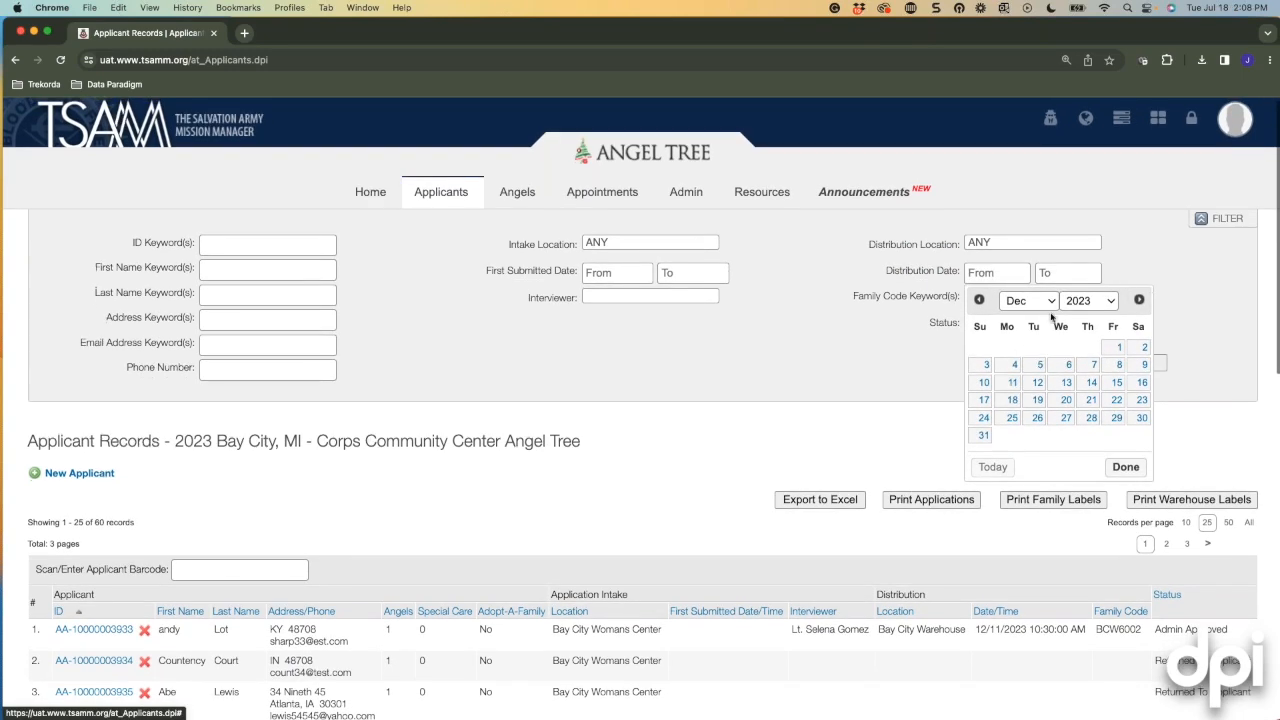
pyautogui.click(1012, 383)
# Set Distribution Date To 12/11/2023 and refresh, leaving 3 applicants listed.
pyautogui.click(1066, 273)
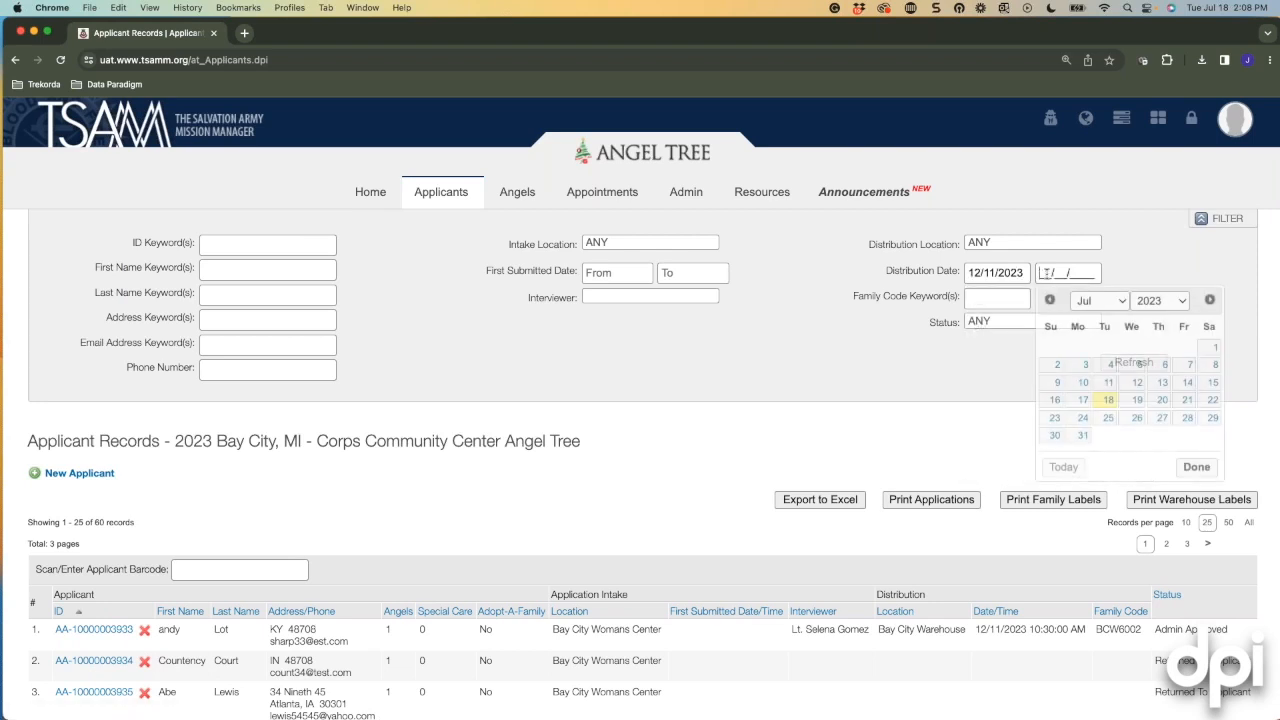
pyautogui.click(1210, 301)
pyautogui.click(1210, 301)
pyautogui.click(1210, 301)
pyautogui.click(1210, 301)
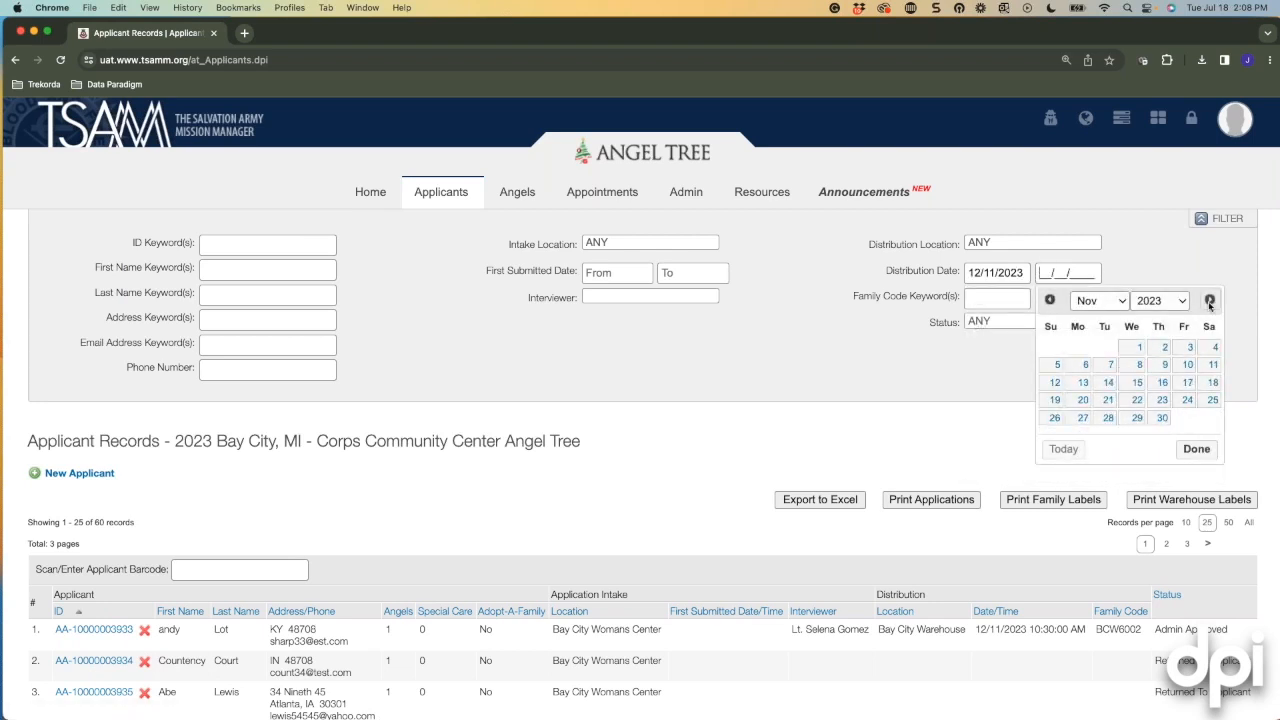
pyautogui.click(1210, 301)
pyautogui.click(1083, 382)
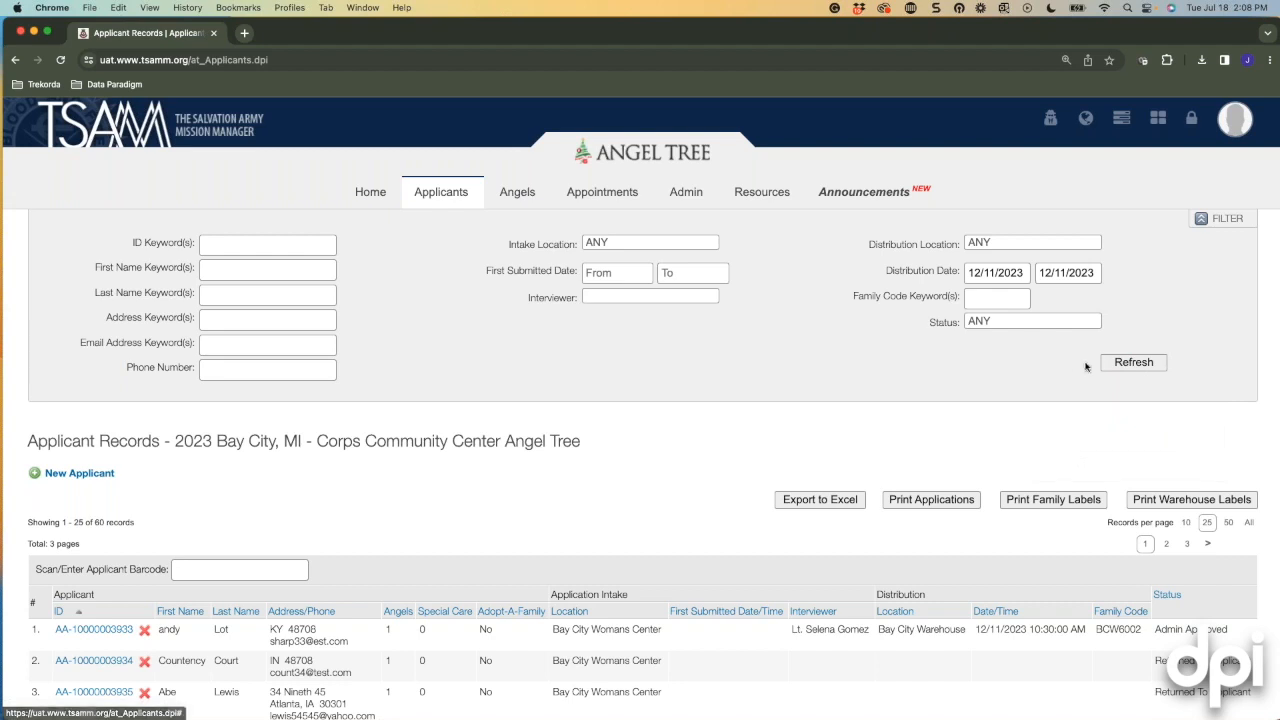
pyautogui.click(1130, 363)
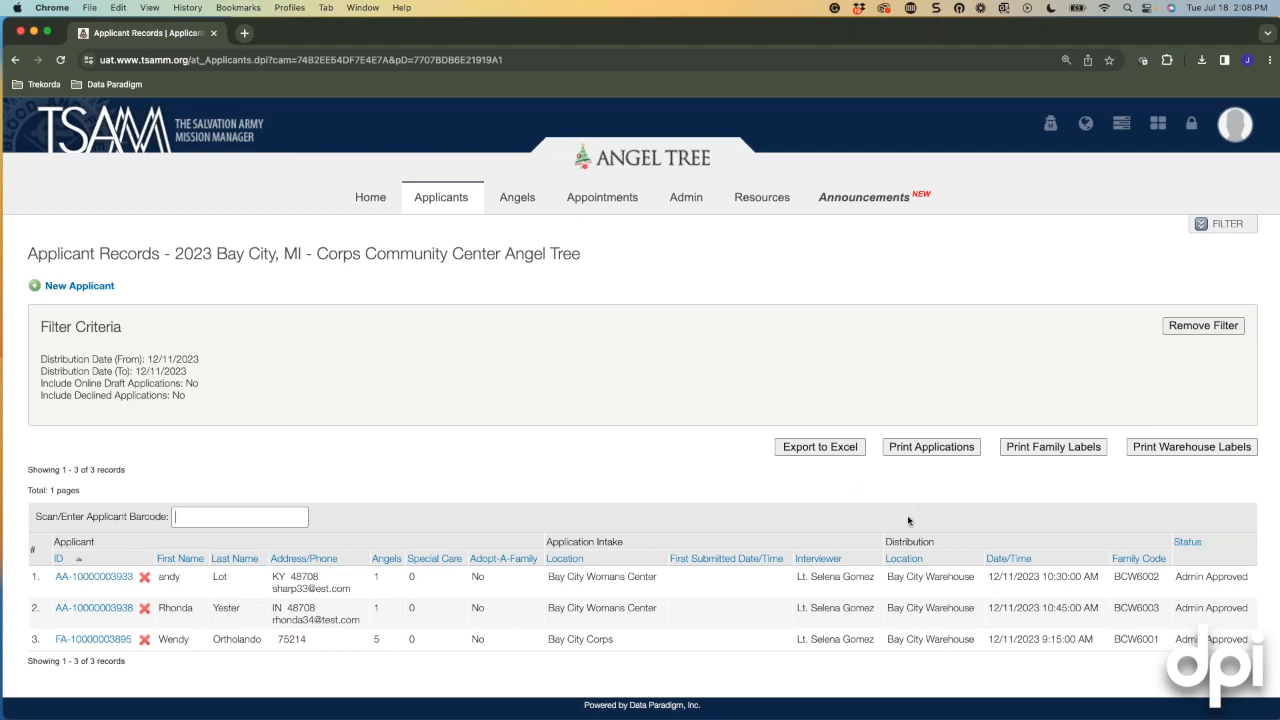
pyautogui.click(1203, 226)
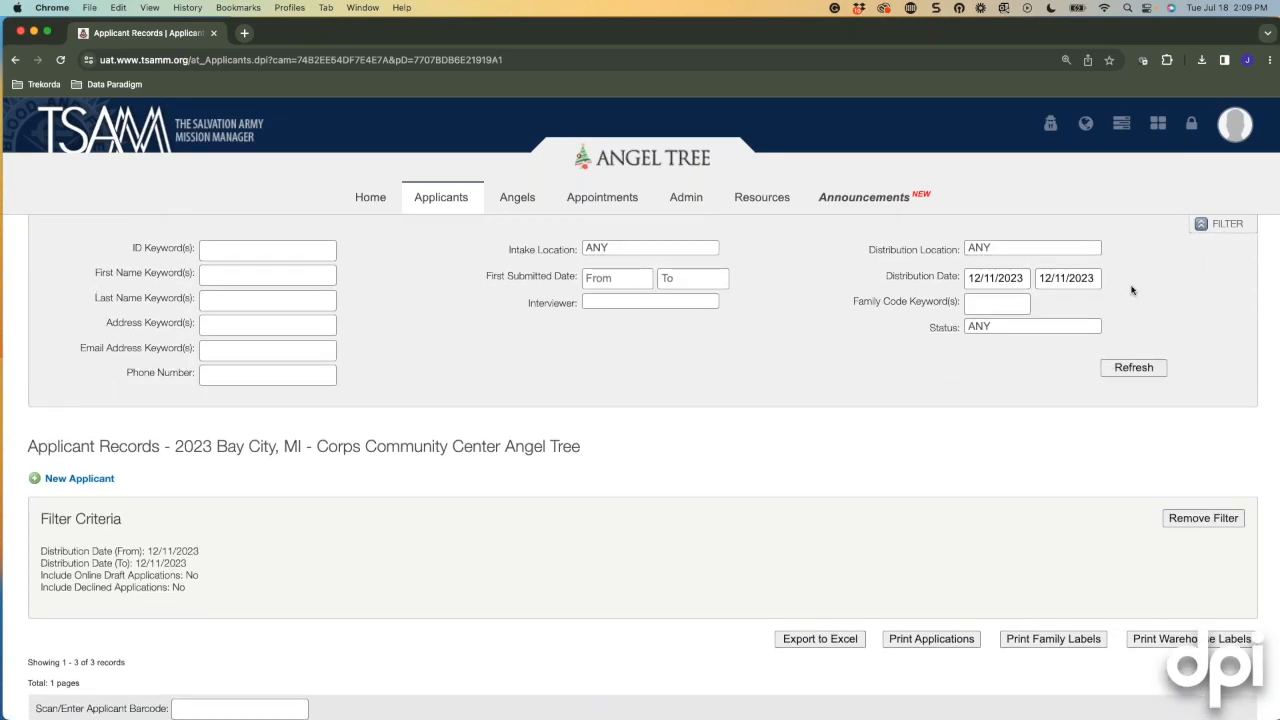
# Remove the distribution date filter from the applicant list.
pyautogui.click(1070, 249)
pyautogui.click(1178, 265)
pyautogui.click(1200, 519)
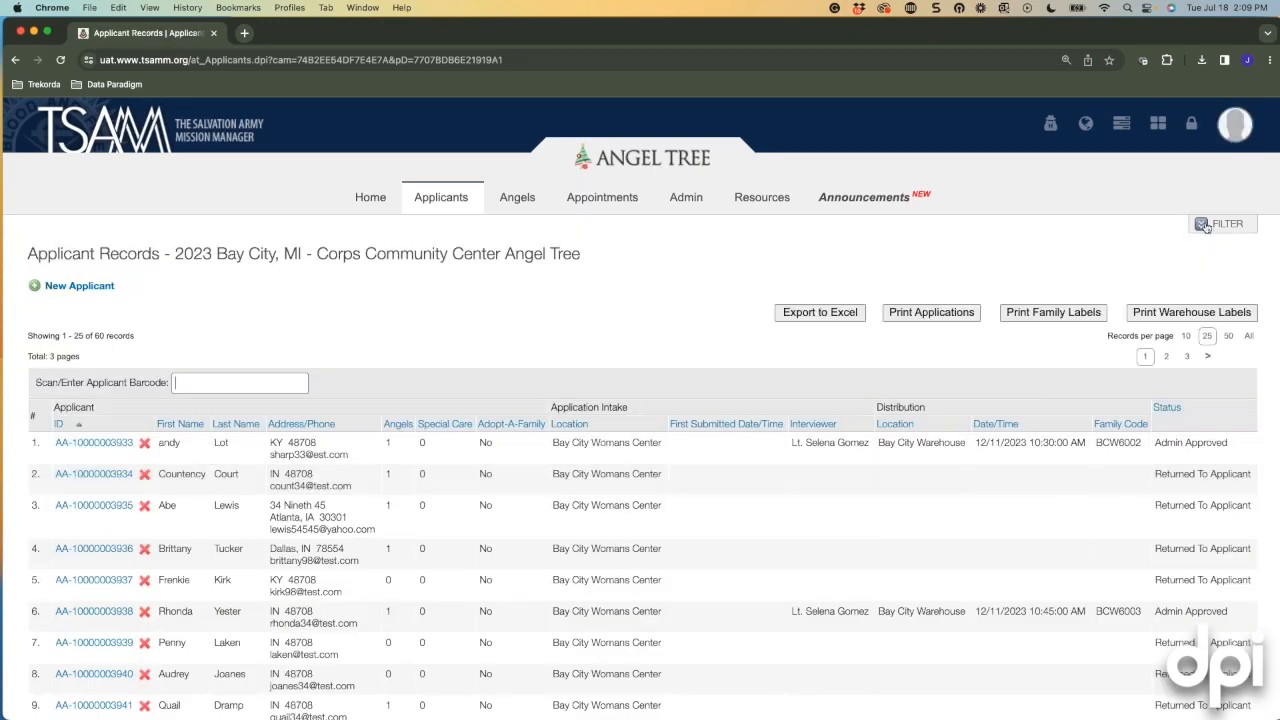
pyautogui.click(1205, 226)
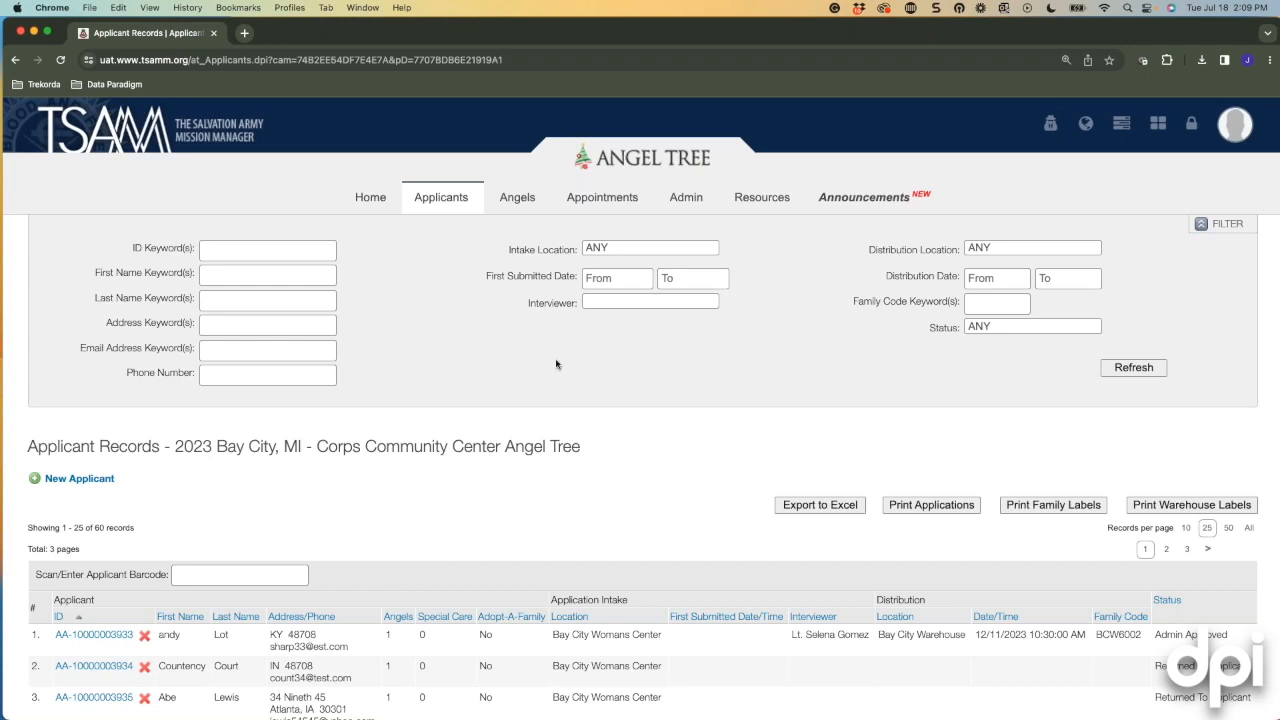
# Filter applicants to Bay City Corps intake and distribution location with Admin Approved status.
pyautogui.click(636, 248)
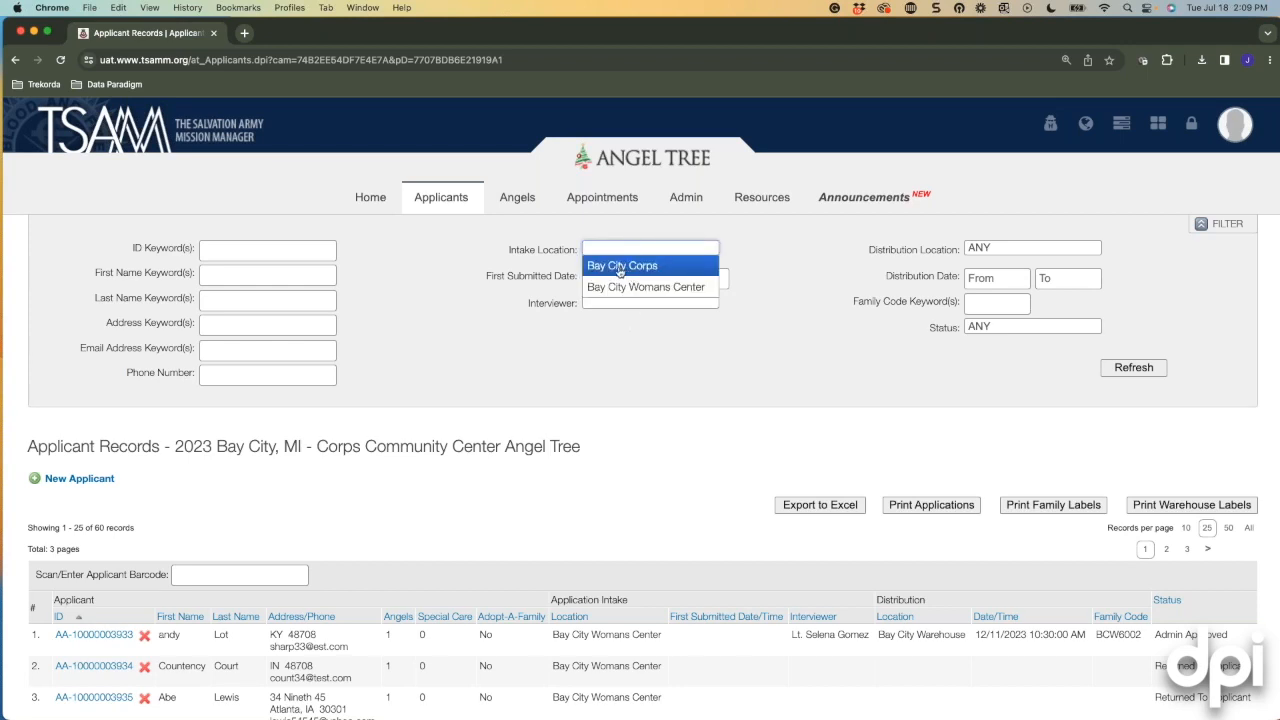
pyautogui.click(658, 392)
pyautogui.click(618, 247)
pyautogui.click(622, 266)
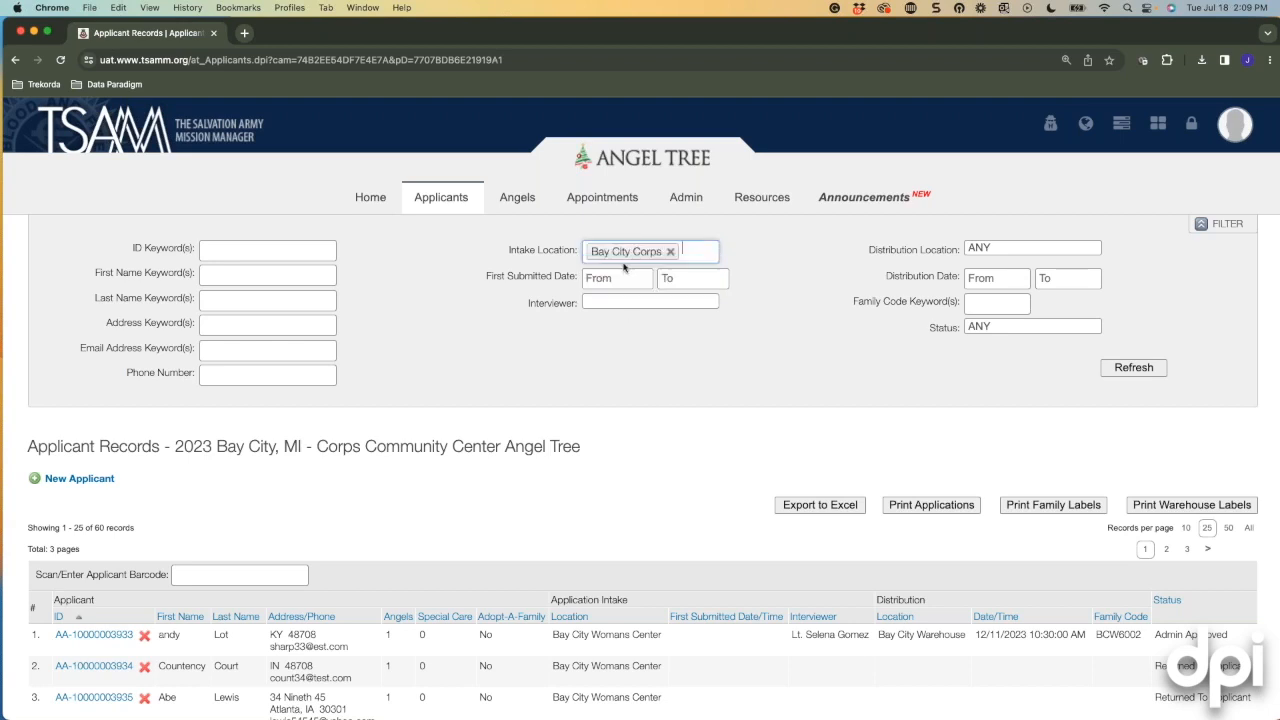
pyautogui.click(1013, 248)
pyautogui.click(1016, 264)
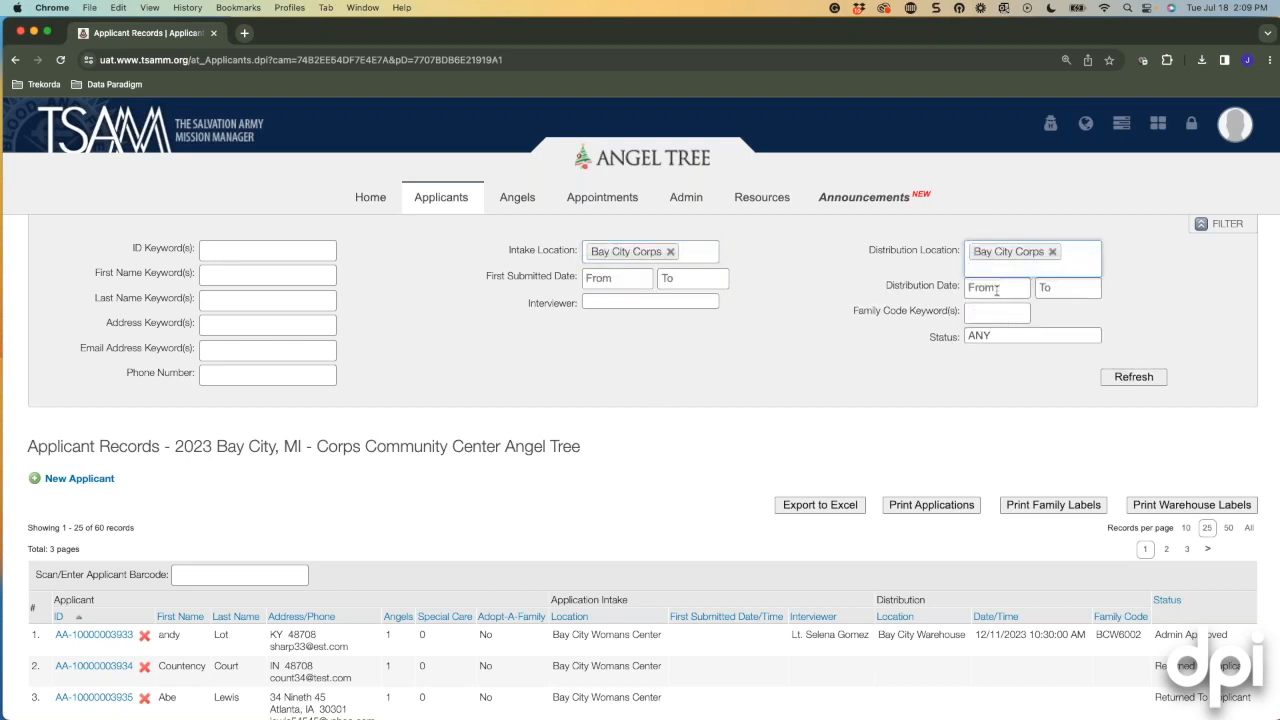
pyautogui.click(996, 290)
pyautogui.click(1172, 328)
pyautogui.click(1031, 338)
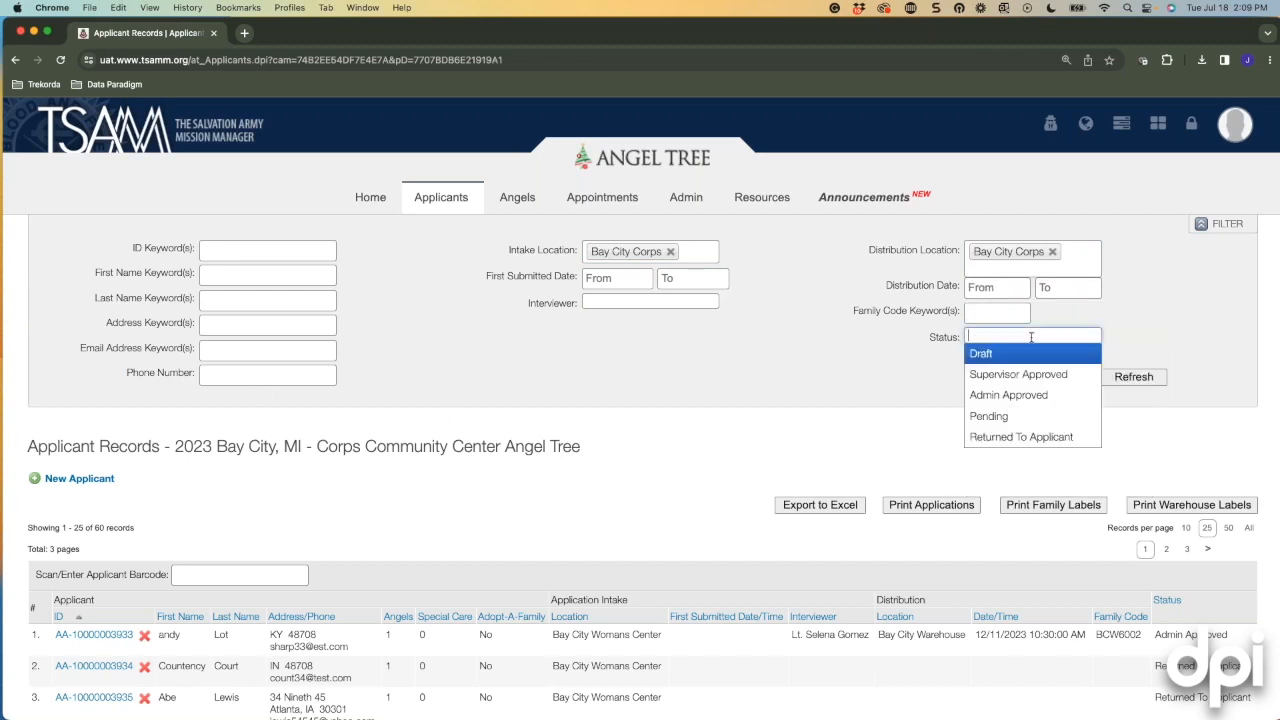
pyautogui.click(1000, 398)
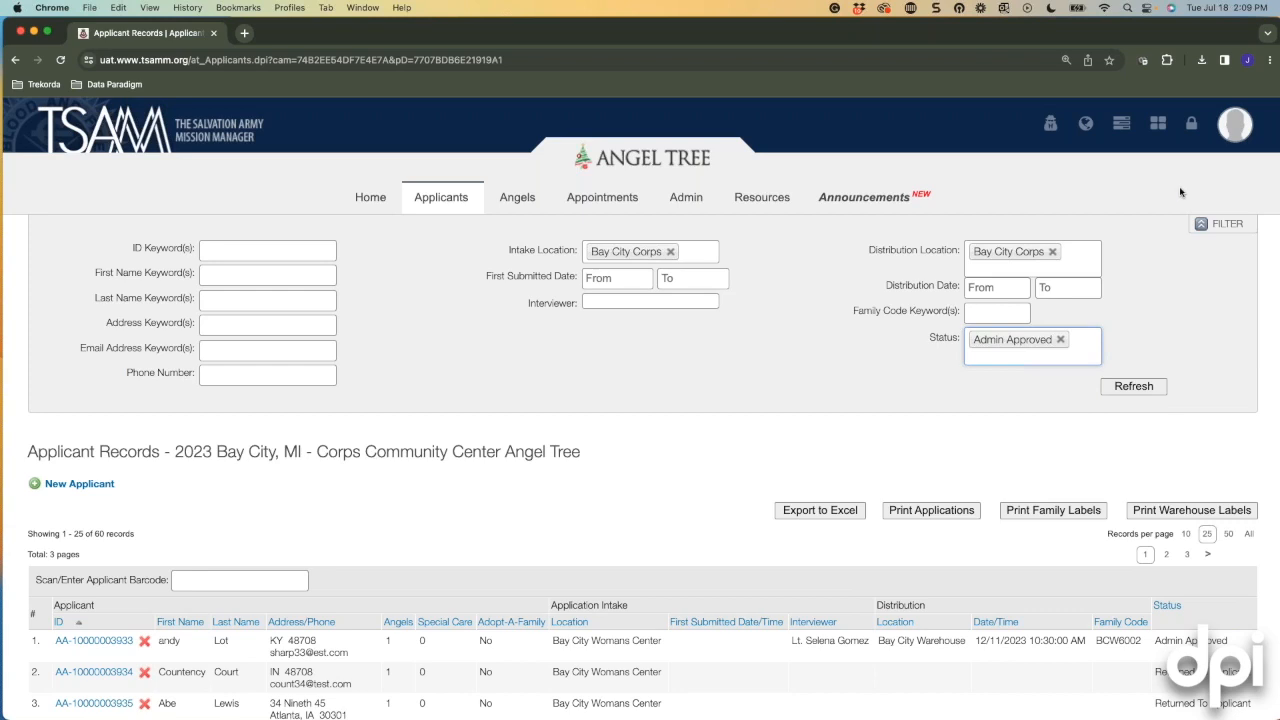
pyautogui.click(1140, 386)
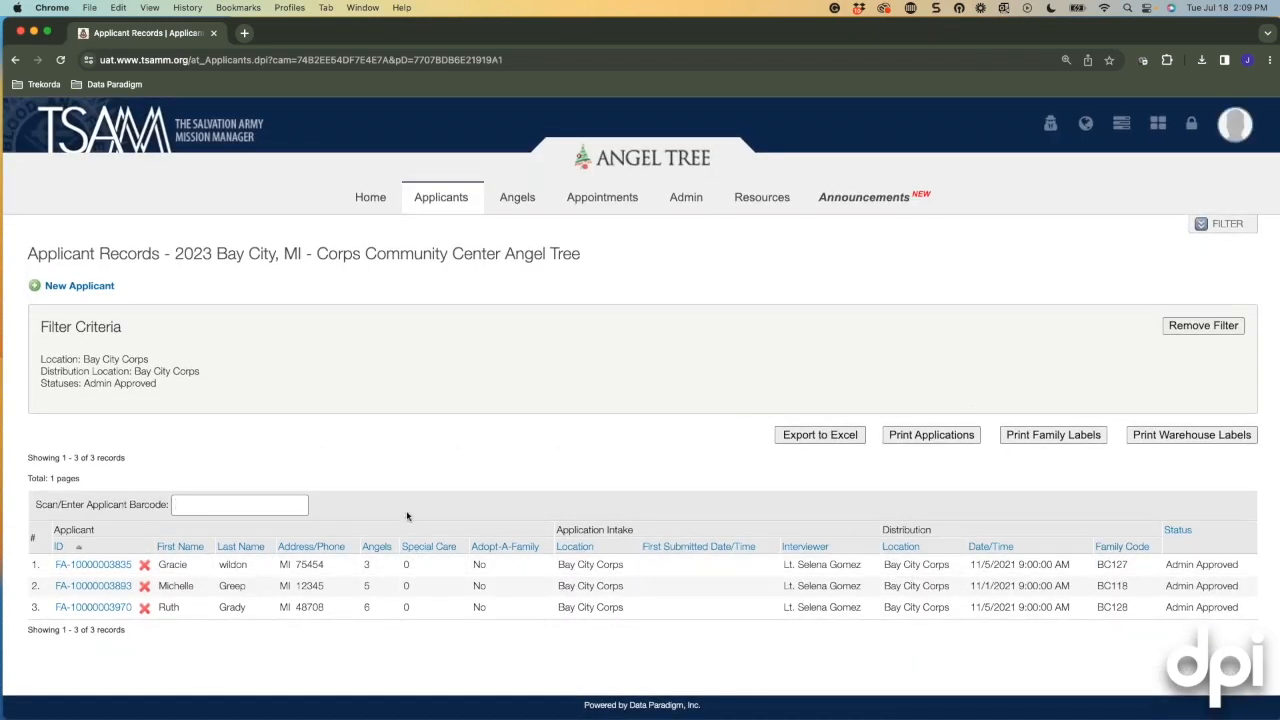
# Open the first applicant's record in a new tab and dismiss the client match prompts.
pyautogui.rightClick(75, 569)
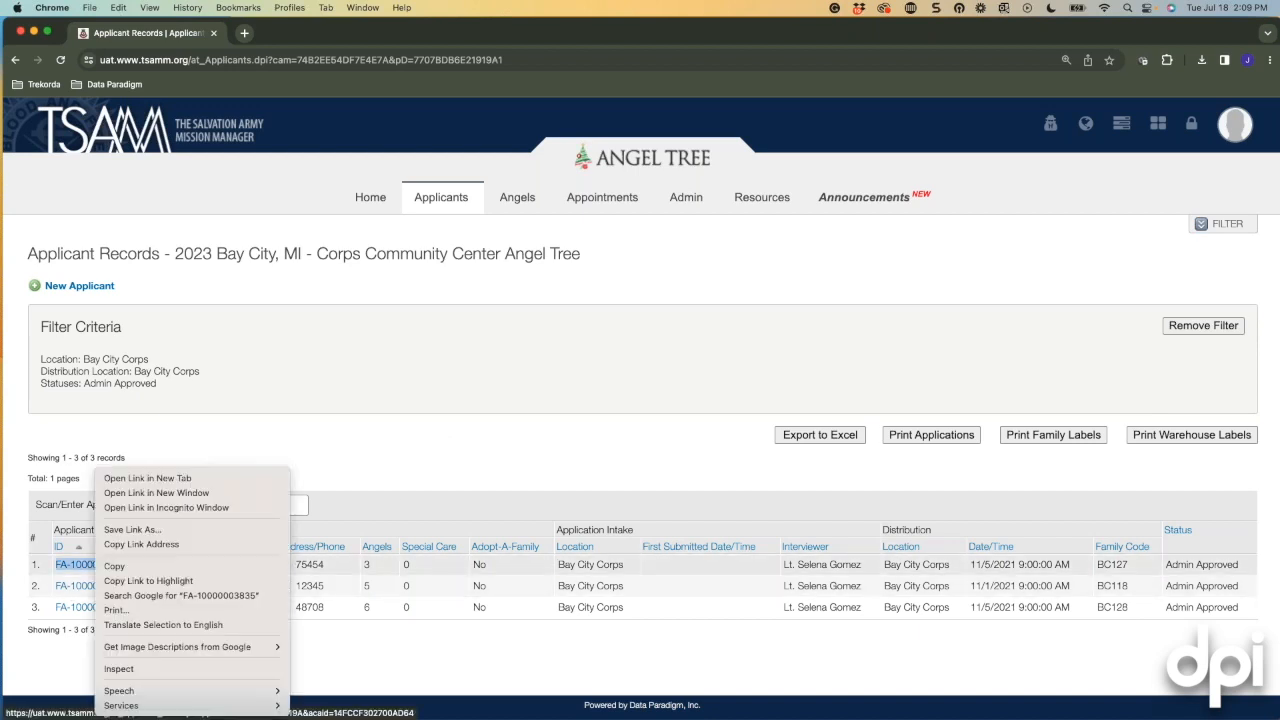
pyautogui.click(150, 478)
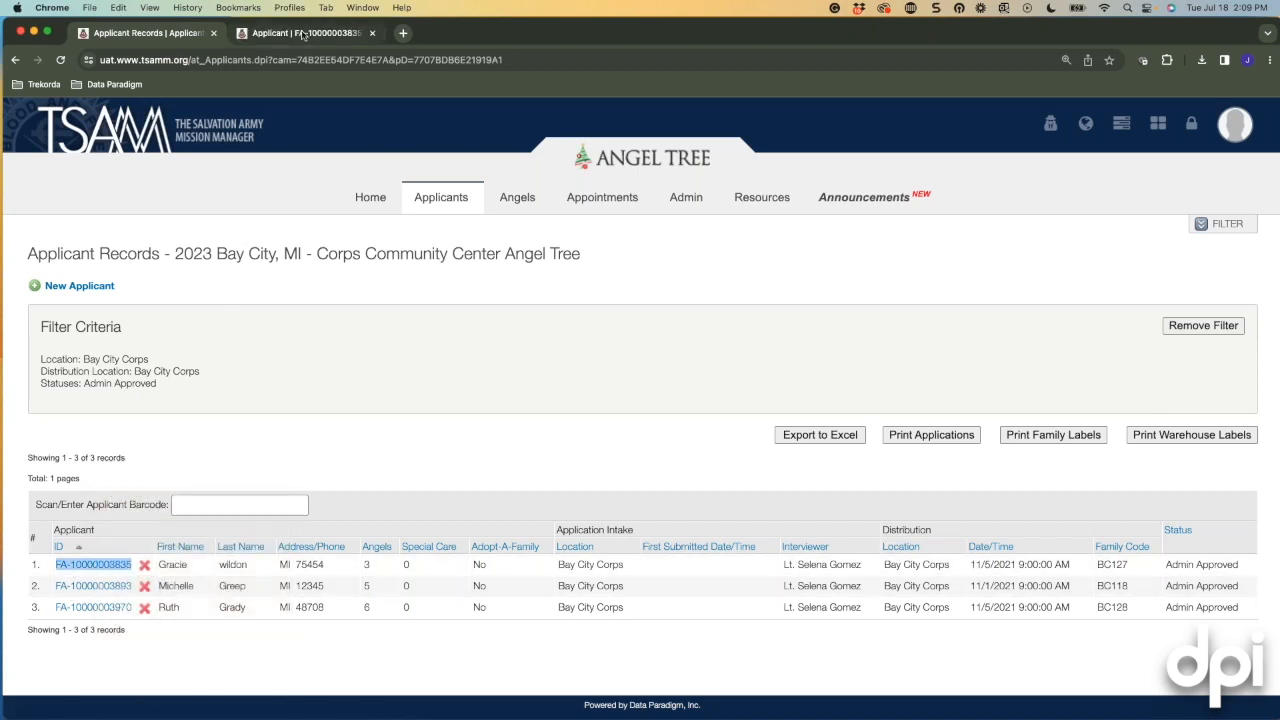
pyautogui.hotkey('ctrl', 'Tab')
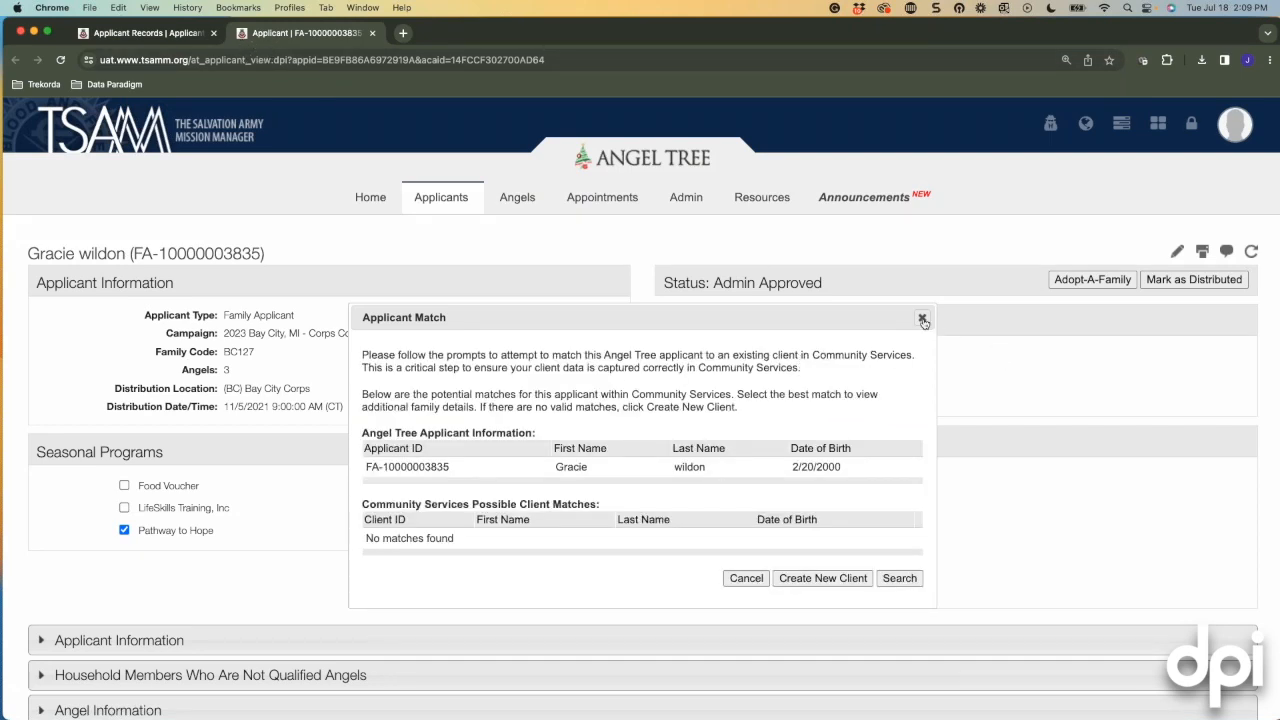
pyautogui.click(922, 318)
pyautogui.click(752, 451)
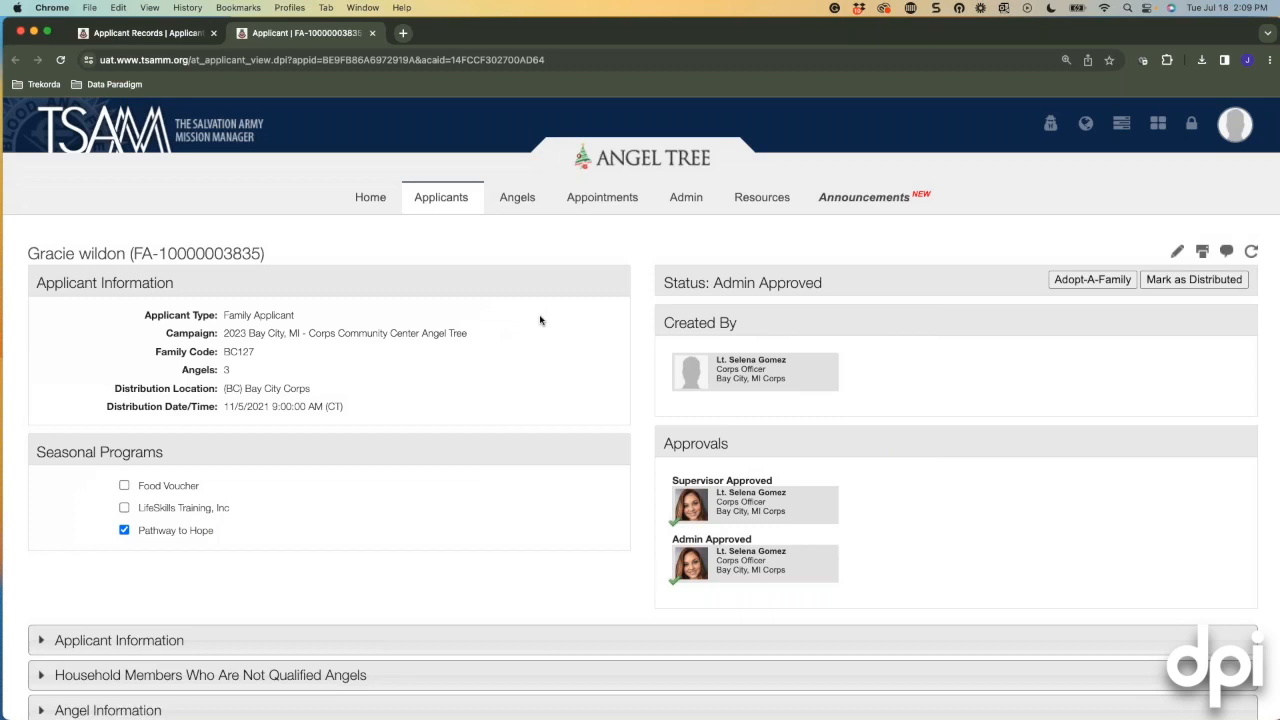
pyautogui.scroll(-1, 540, 320)
pyautogui.scroll(1, 657, 337)
# Close the applicant tab, remove the list filter, and return to the Home dashboard.
pyautogui.click(372, 33)
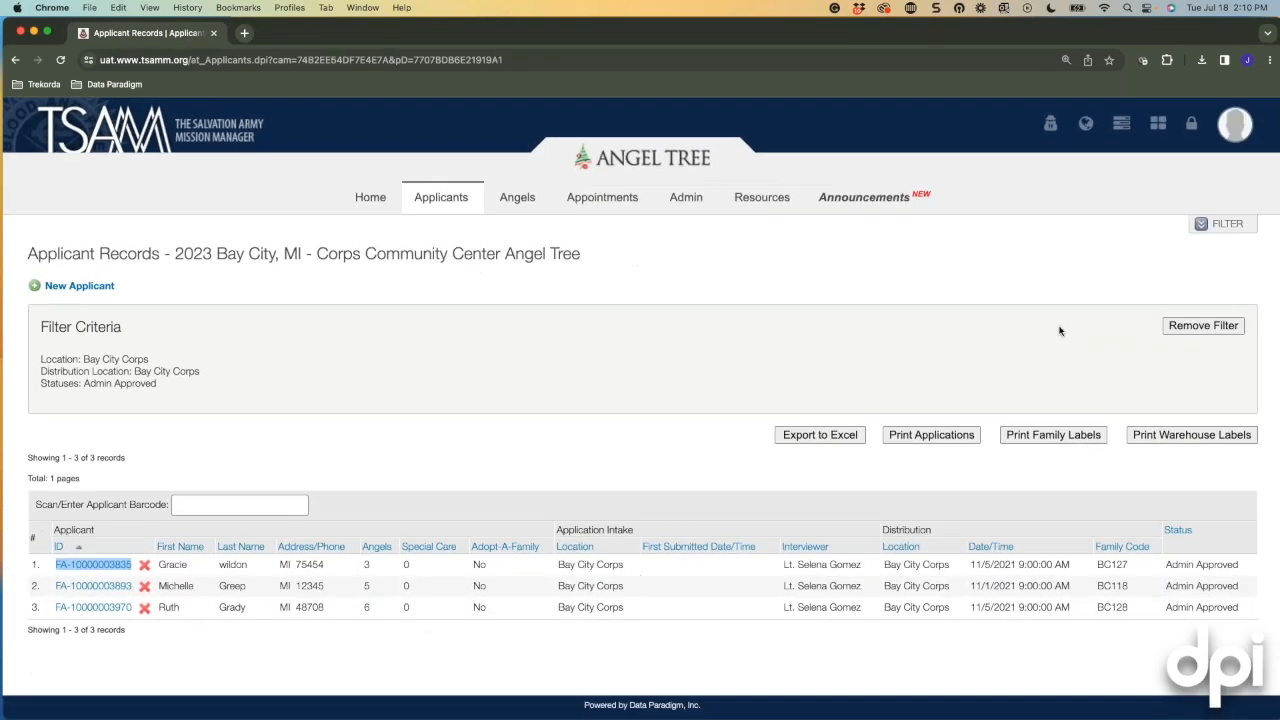
pyautogui.click(1220, 332)
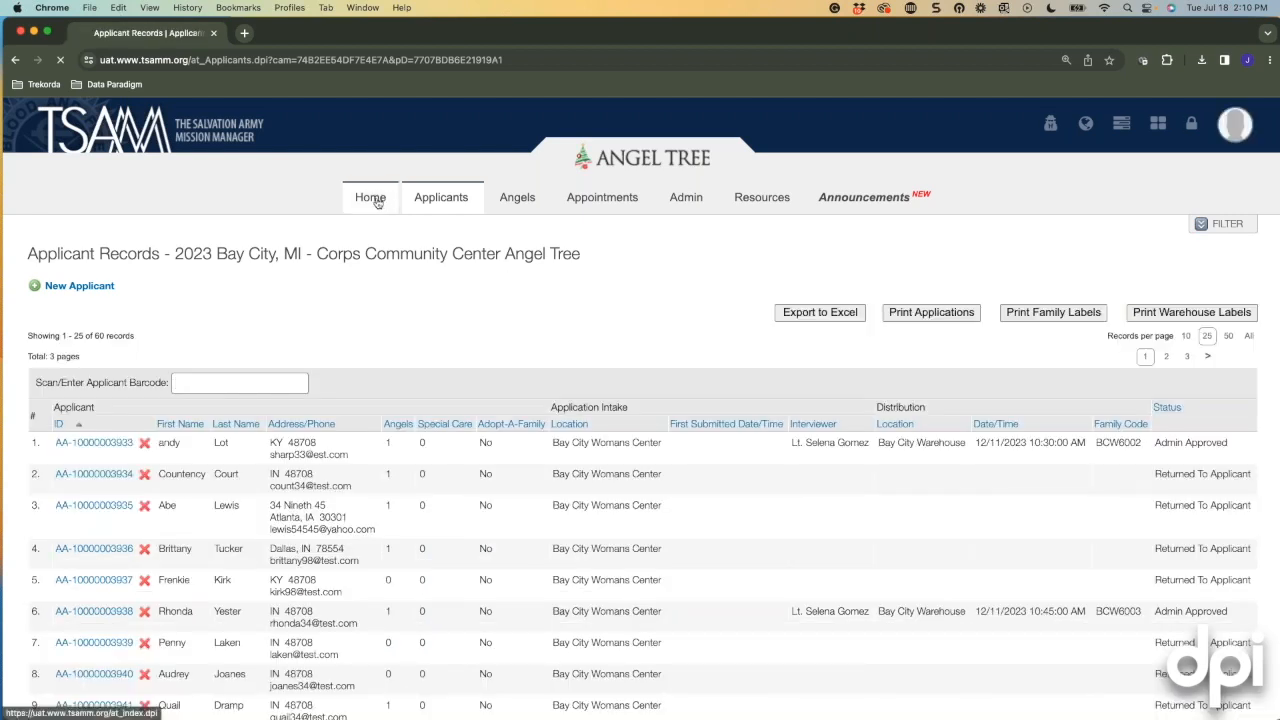
pyautogui.click(371, 199)
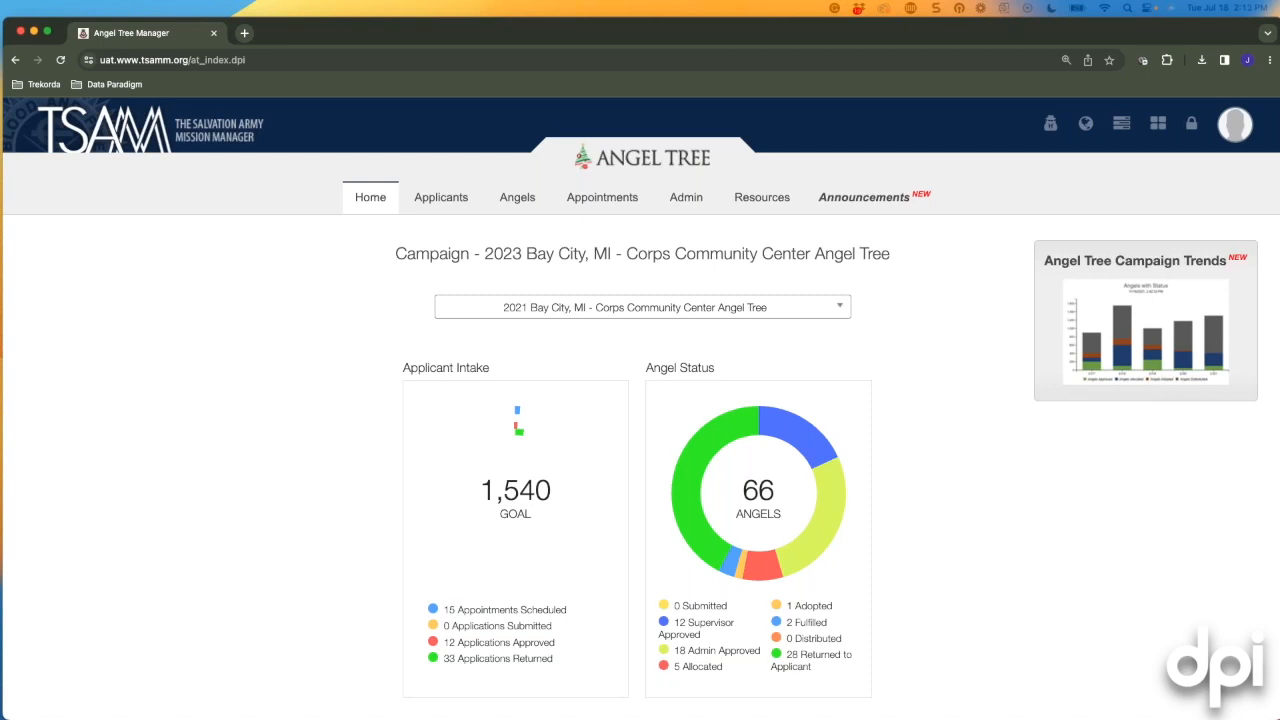
# Review the dashboard's angel status figures, including 28 angels returned to applicants.
pyautogui.click(1181, 516)
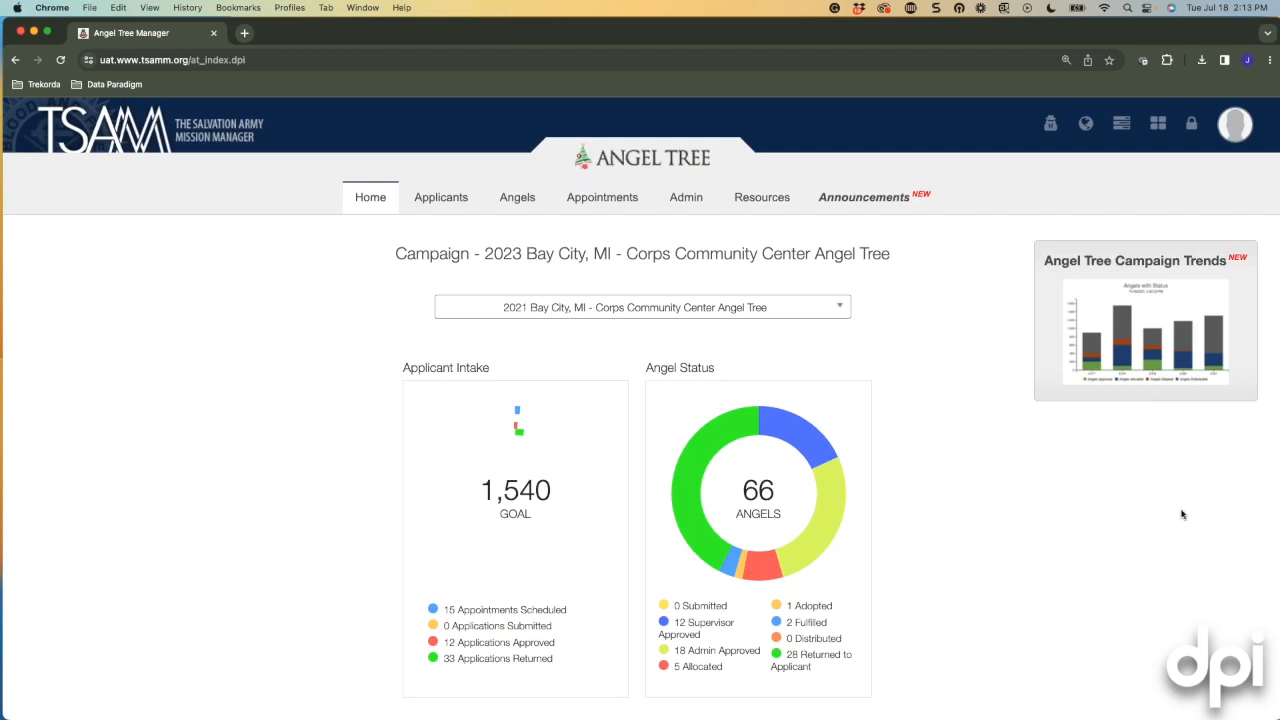
# Open the 38 Angel Records for 2023 Bay City and select all eligible angels.
pyautogui.click(520, 200)
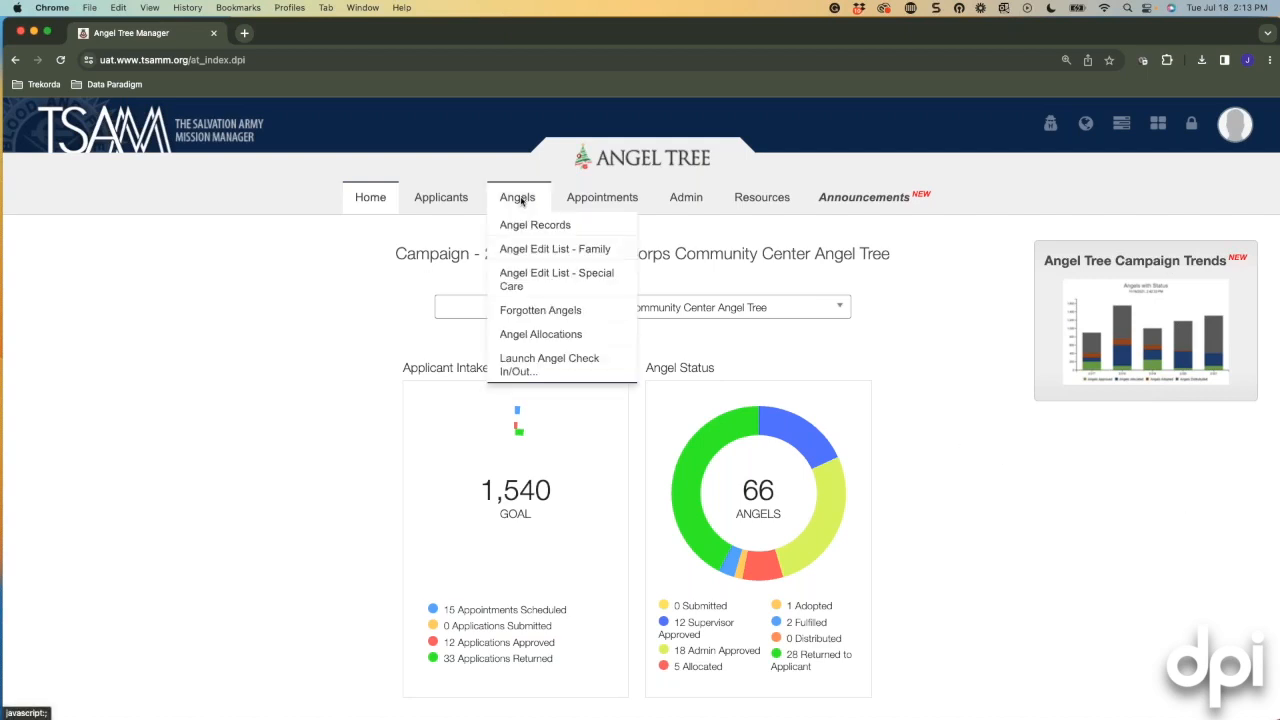
pyautogui.click(504, 227)
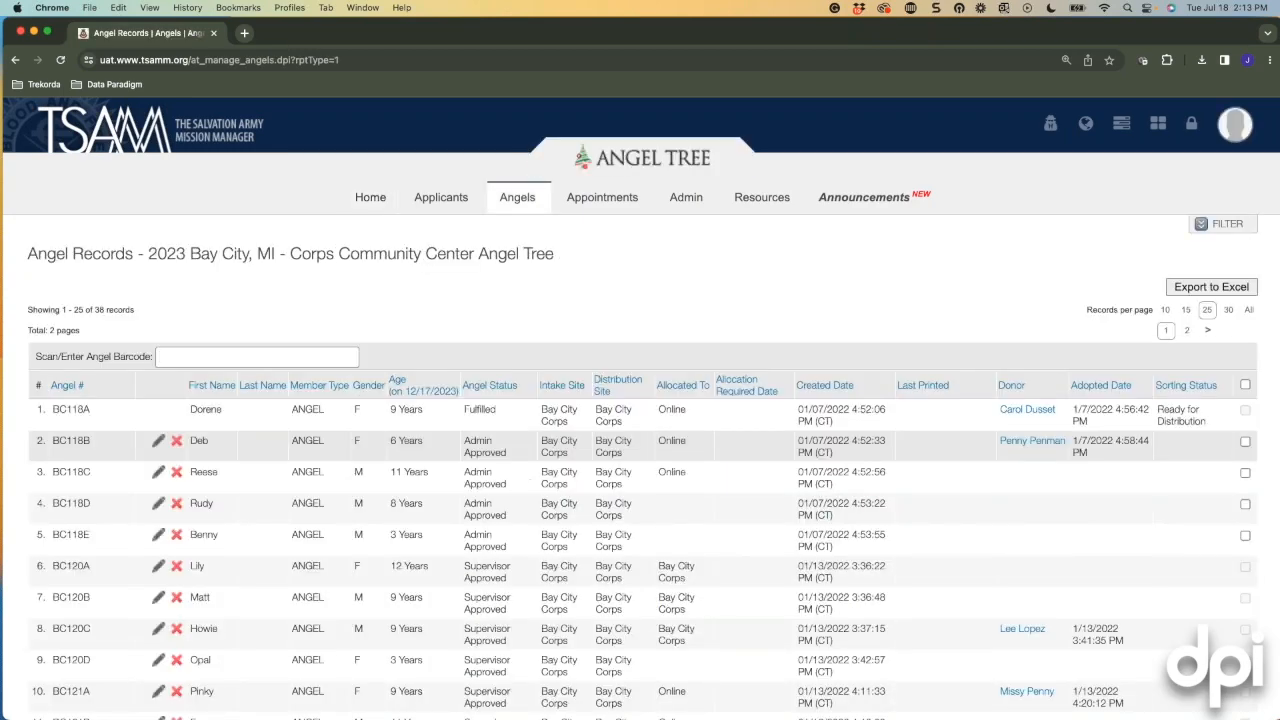
pyautogui.scroll(-3, 930, 463)
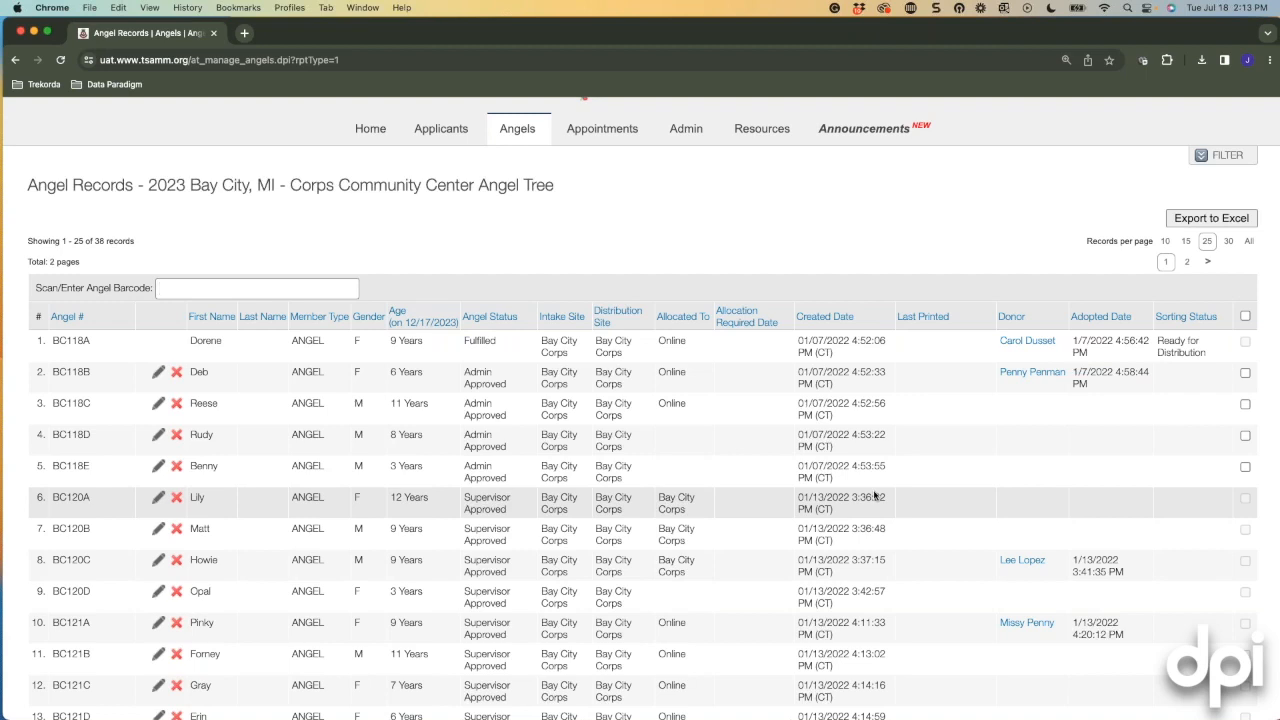
pyautogui.click(1245, 316)
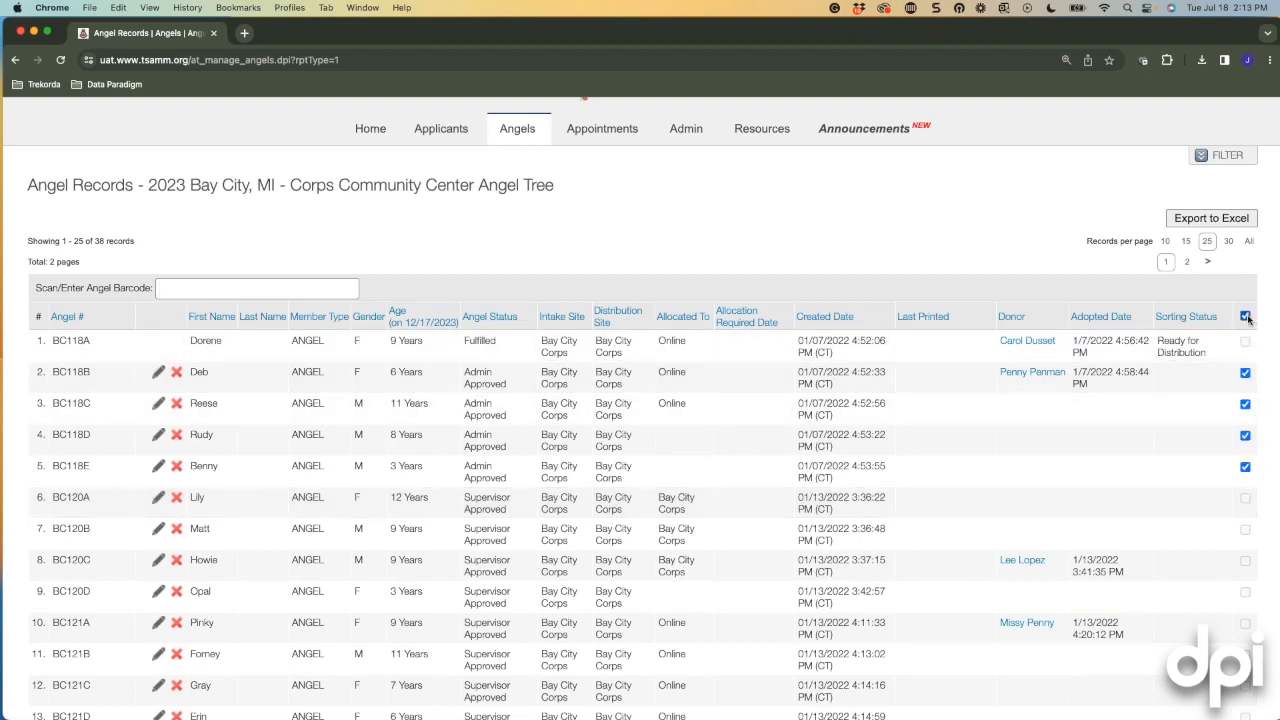
# Print barcoded angel tags for the 13 checked angels and confirm the print.
pyautogui.scroll(-5, 1031, 457)
pyautogui.scroll(2, 1031, 457)
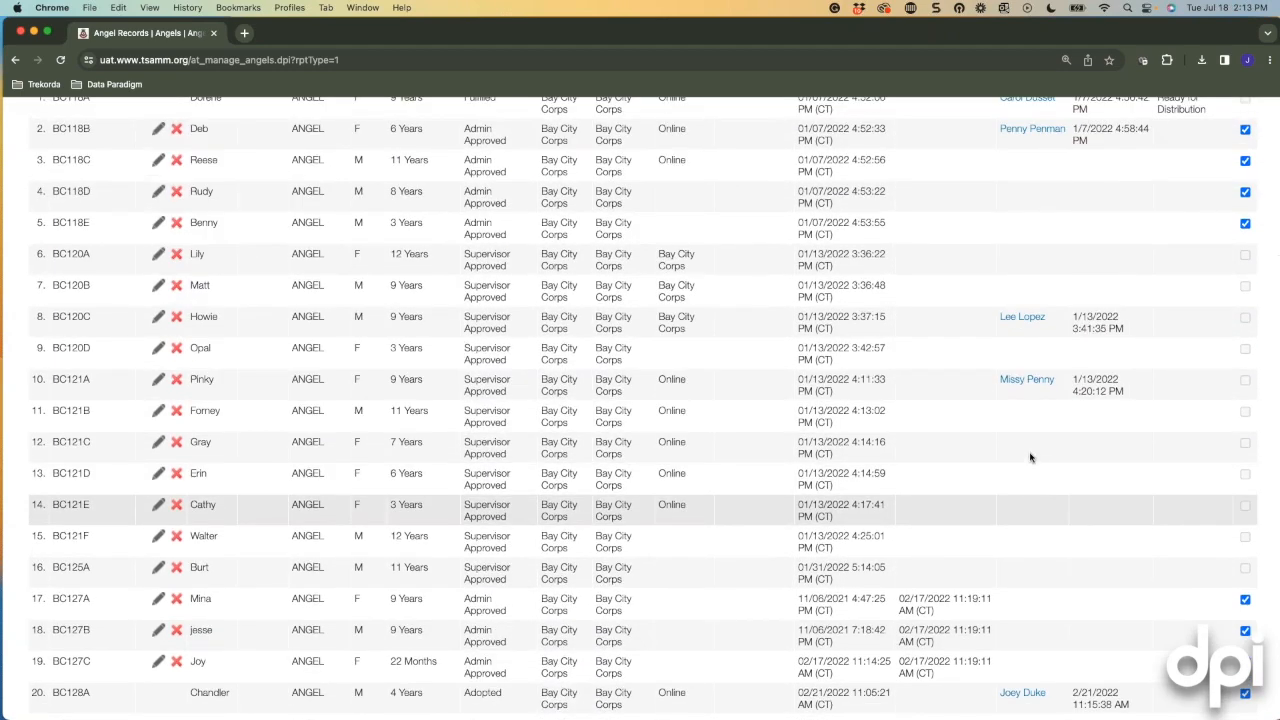
pyautogui.scroll(1, 1031, 457)
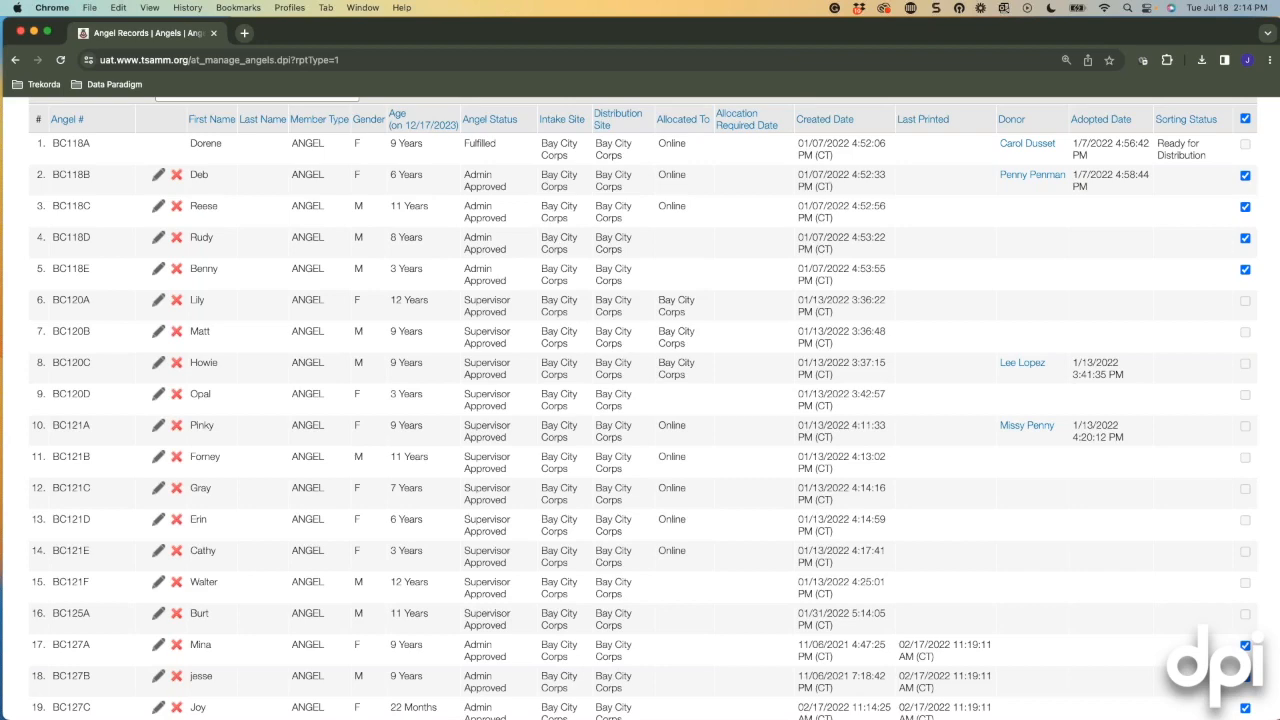
pyautogui.scroll(3, 687, 450)
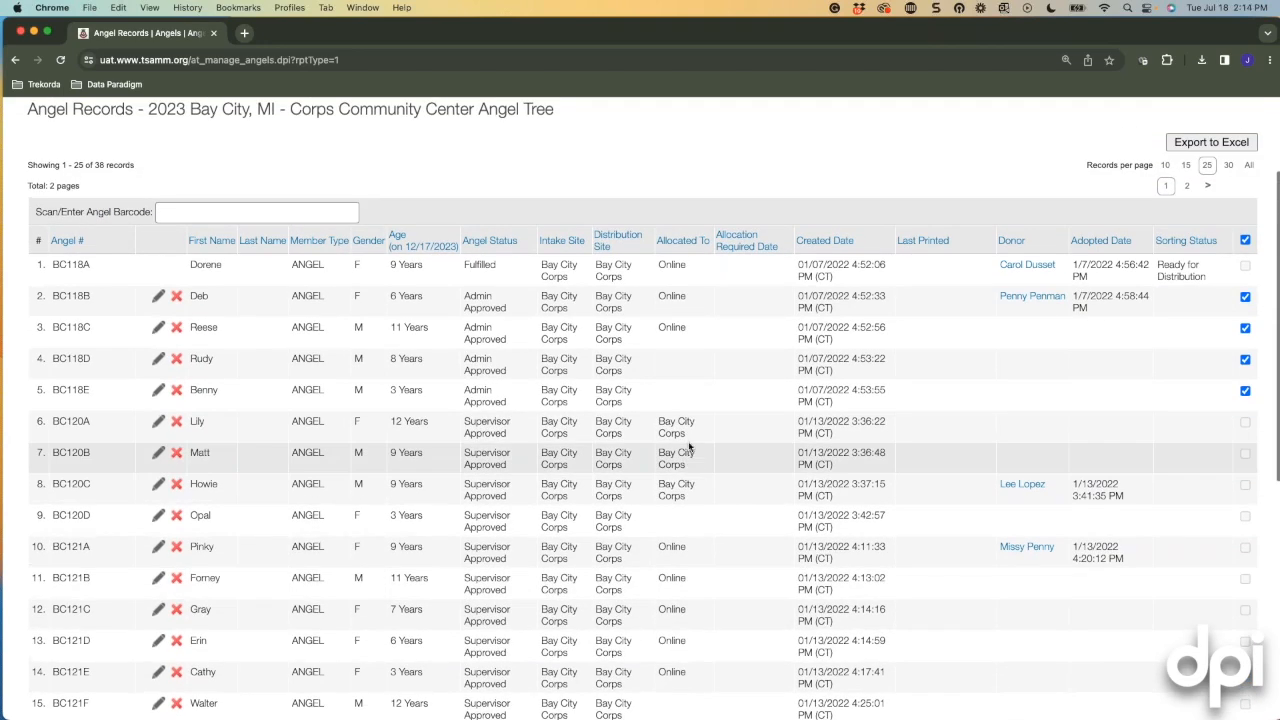
pyautogui.scroll(3, 689, 449)
pyautogui.moveTo(515, 212)
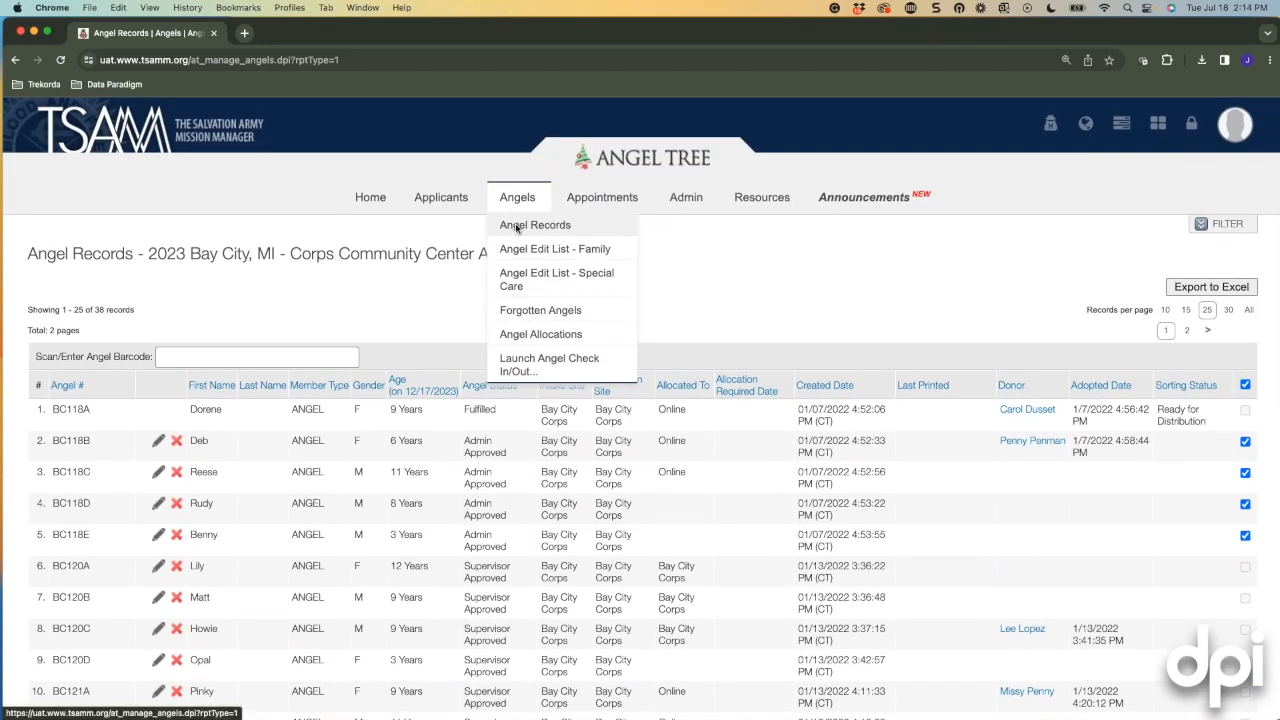
pyautogui.scroll(-2, 820, 290)
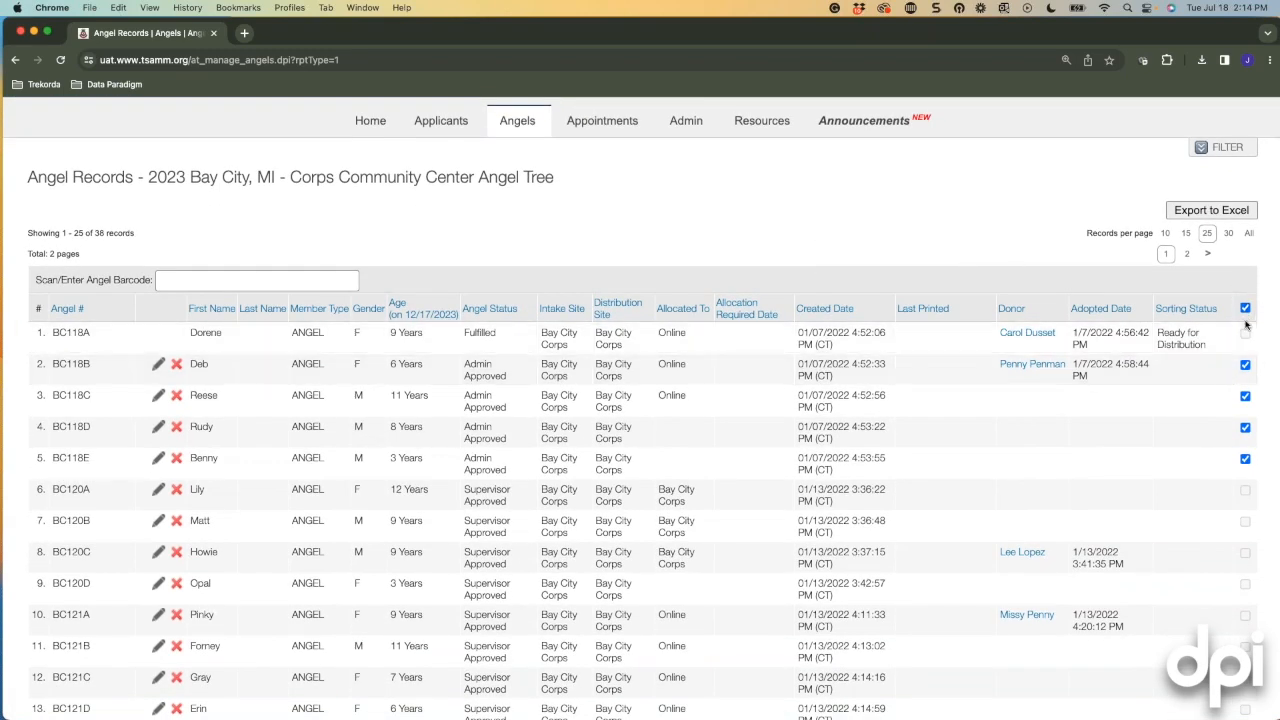
pyautogui.scroll(-2, 1224, 437)
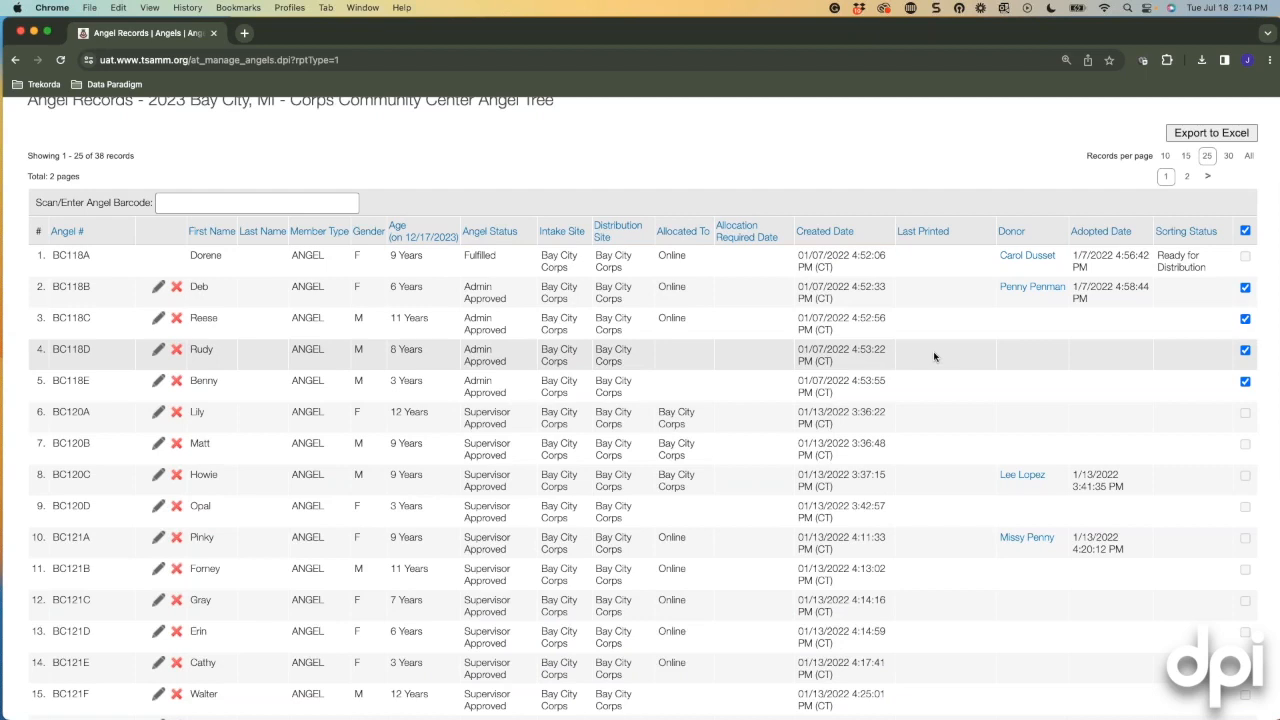
pyautogui.scroll(-2, 951, 382)
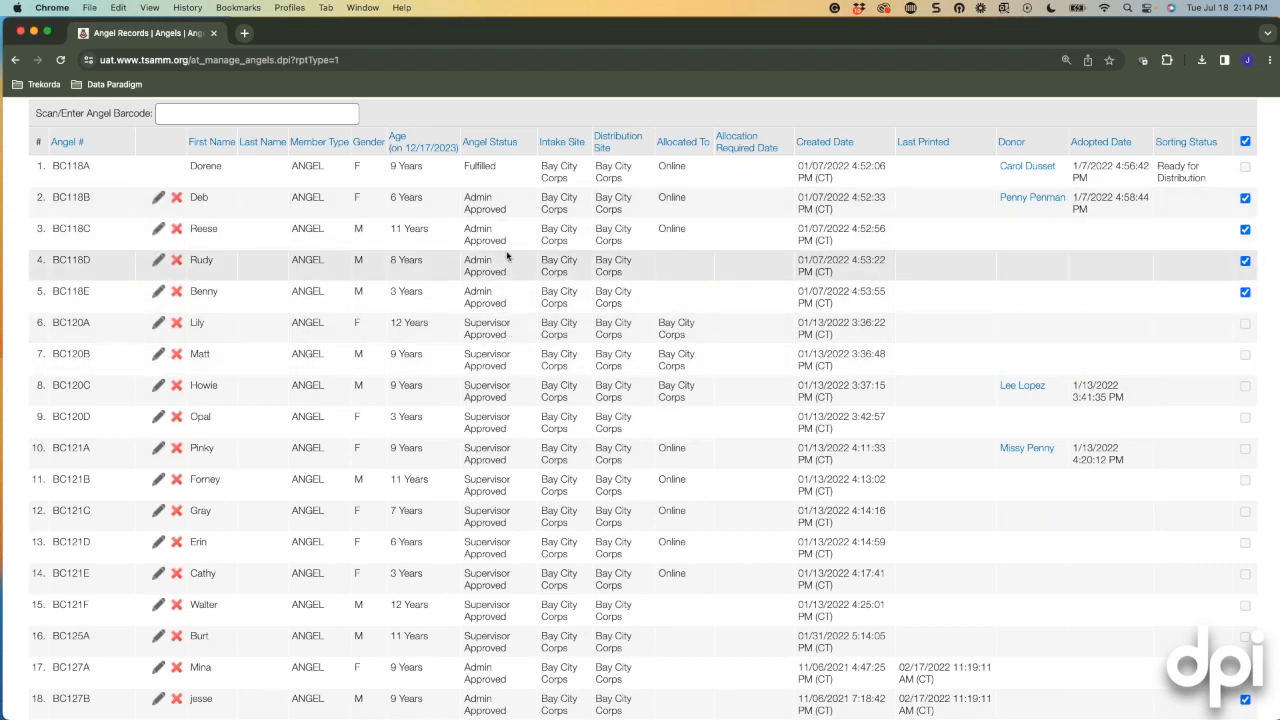
pyautogui.scroll(-5, 1143, 291)
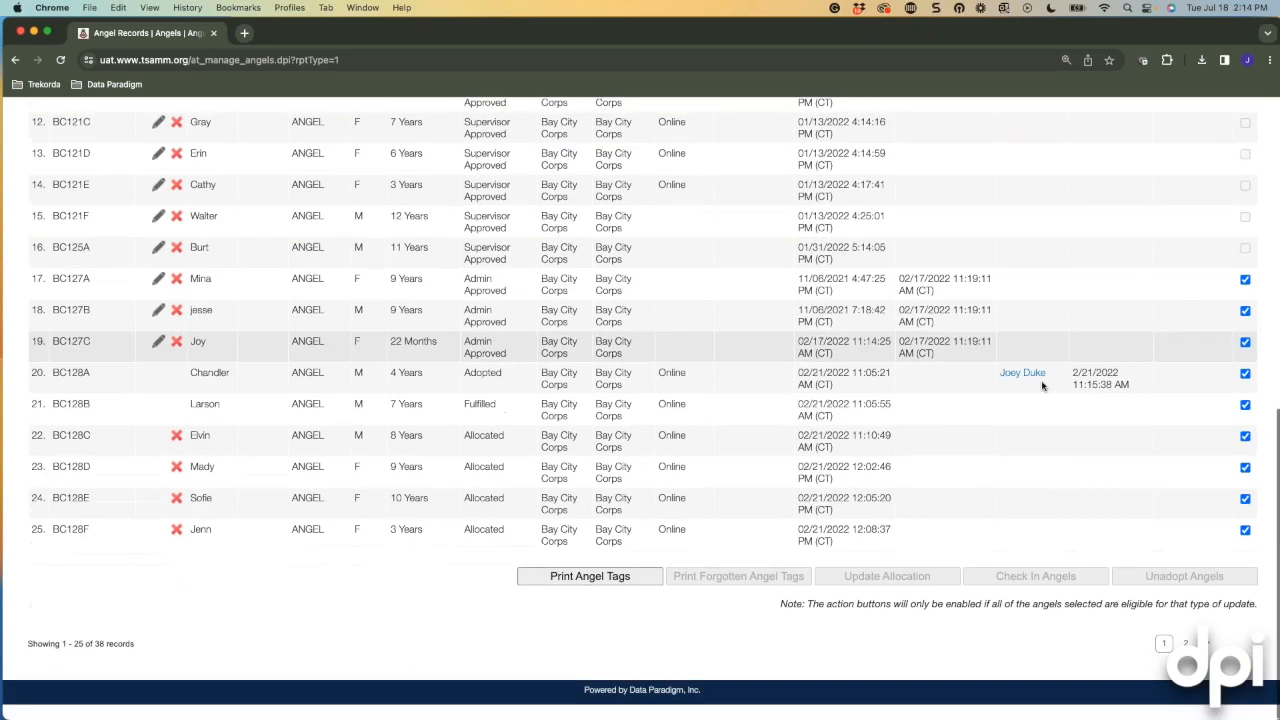
pyautogui.click(572, 594)
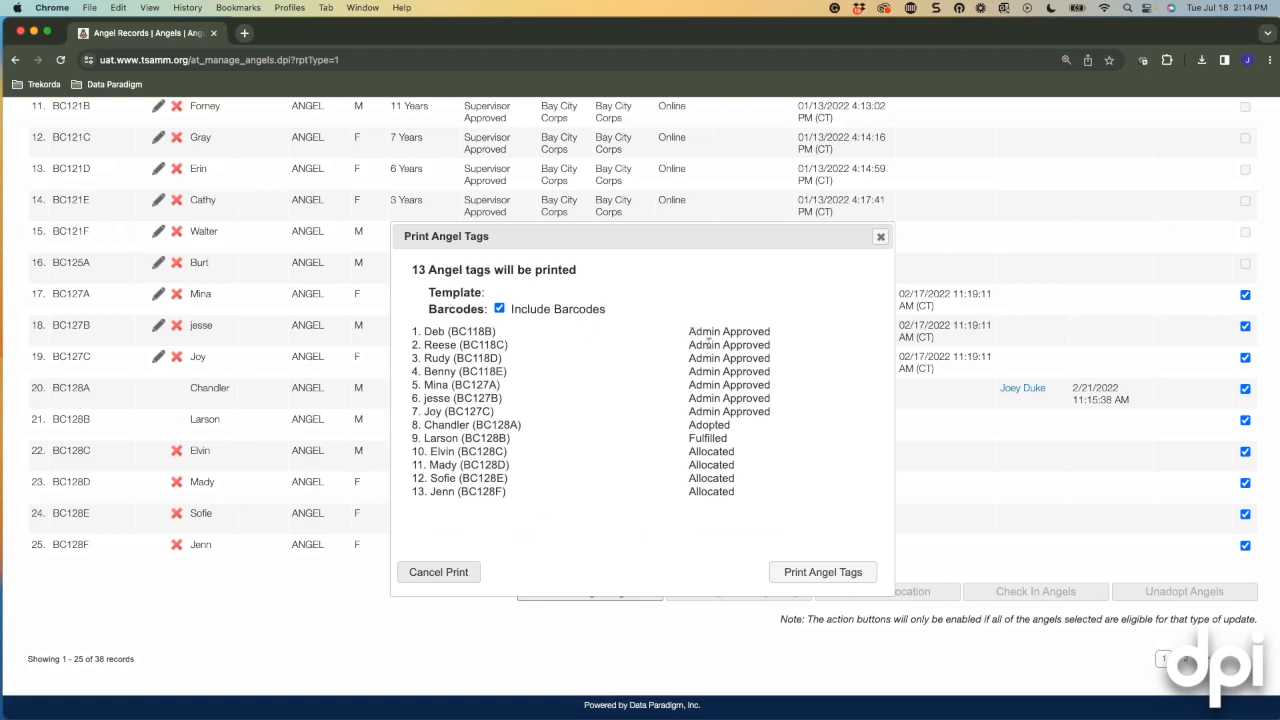
pyautogui.click(795, 575)
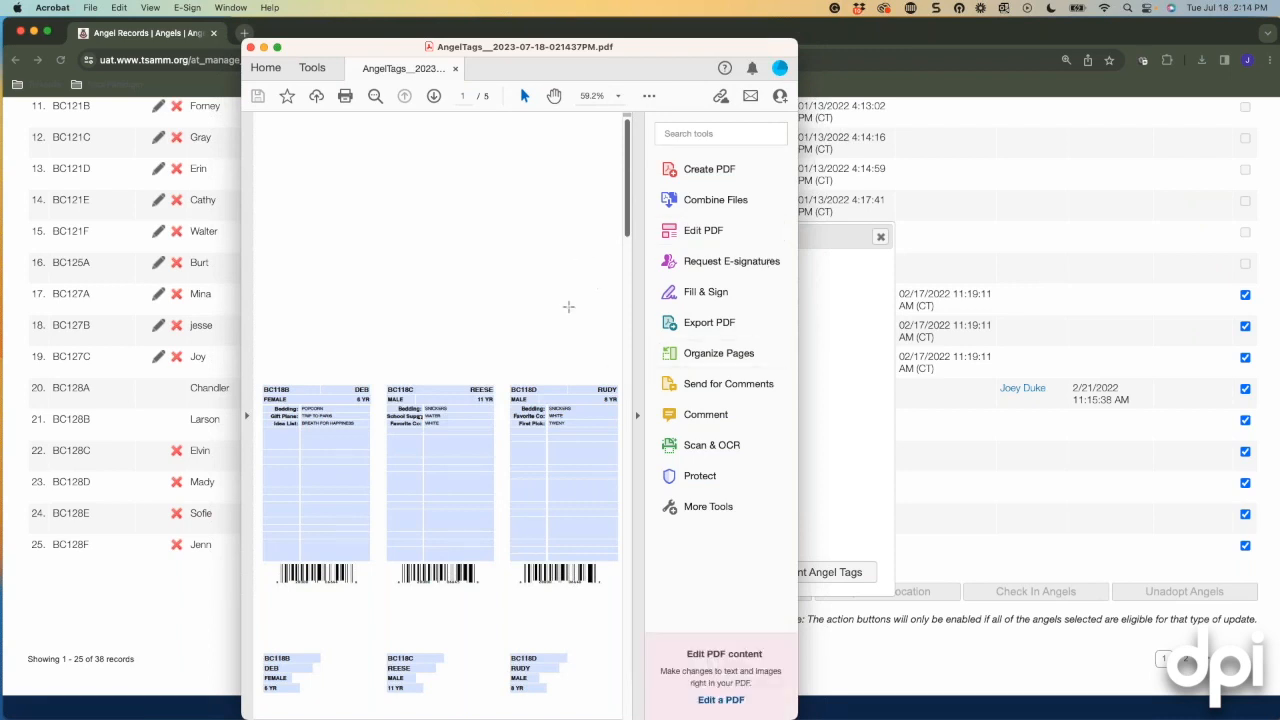
# Review the 5-page AngelTags PDF, close Acrobat, and dismiss the Print Angel Tags summary.
pyautogui.scroll(-10, 570, 307)
pyautogui.scroll(-2, 580, 320)
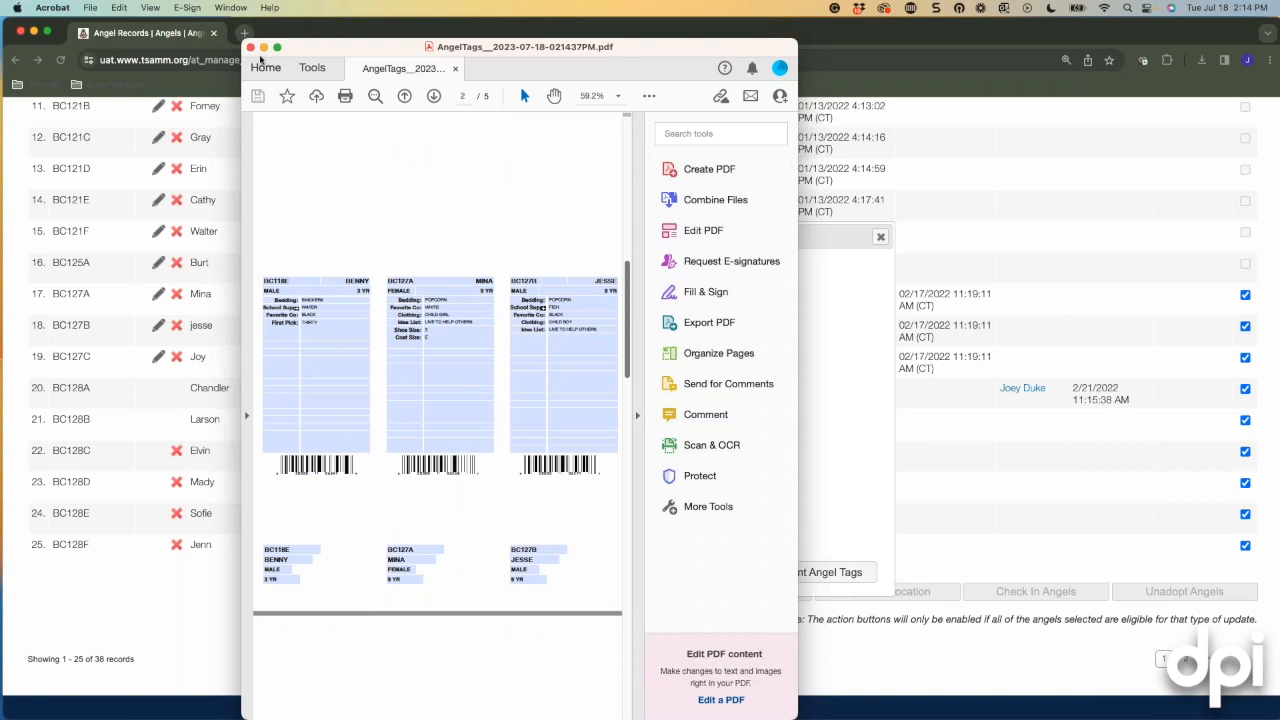
pyautogui.click(251, 47)
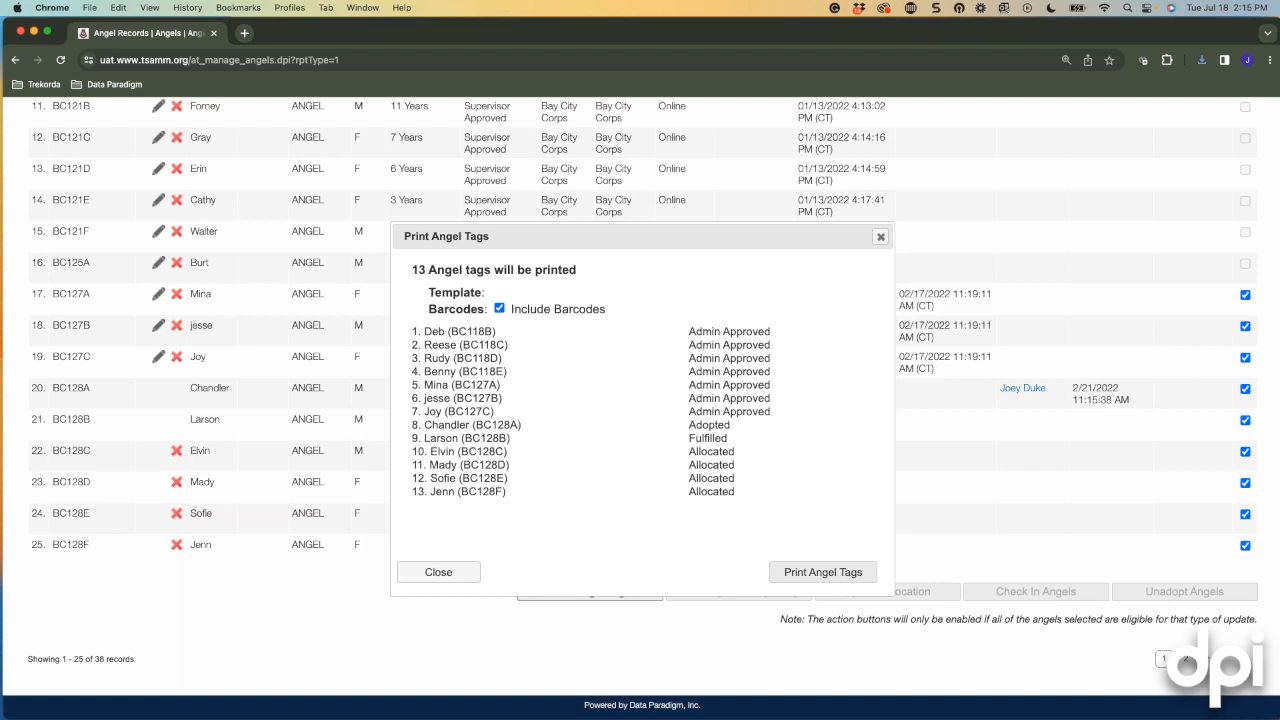
pyautogui.click(880, 238)
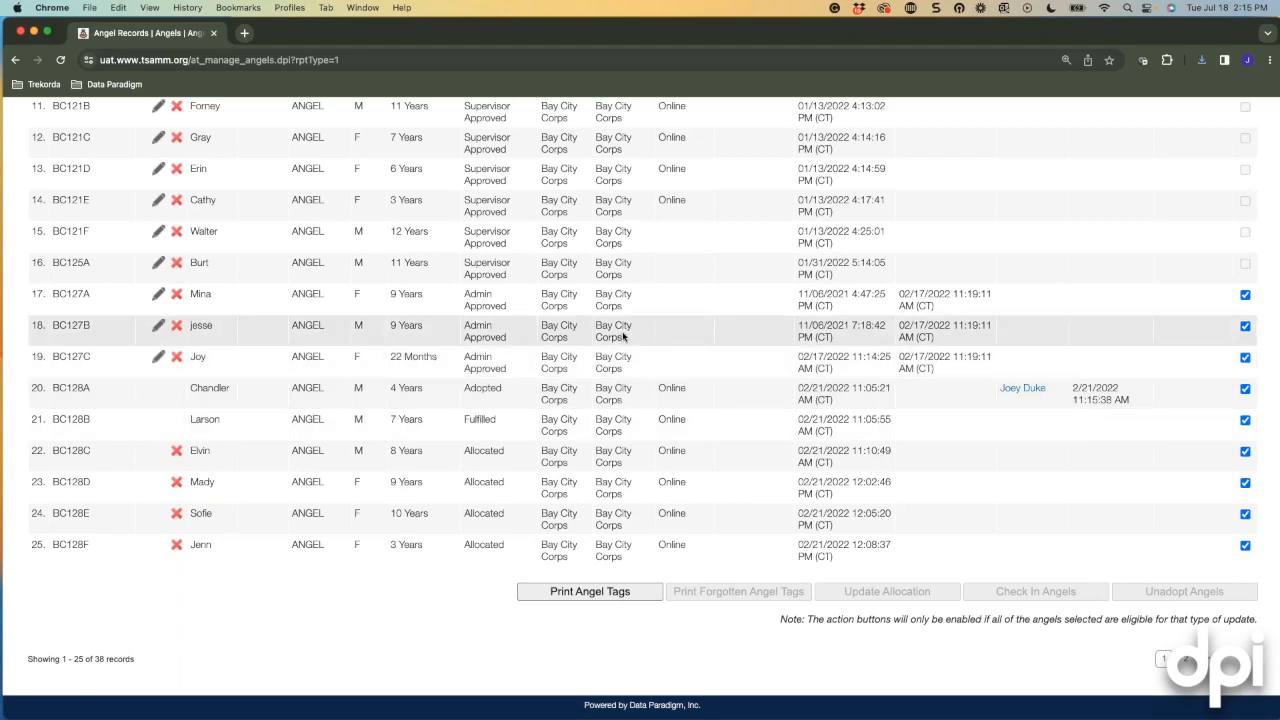
# Go to Applicant Records, then view the campaign's general settings under Admin > Campaign.
pyautogui.scroll(1, 629, 350)
pyautogui.scroll(6, 629, 350)
pyautogui.moveTo(445, 197)
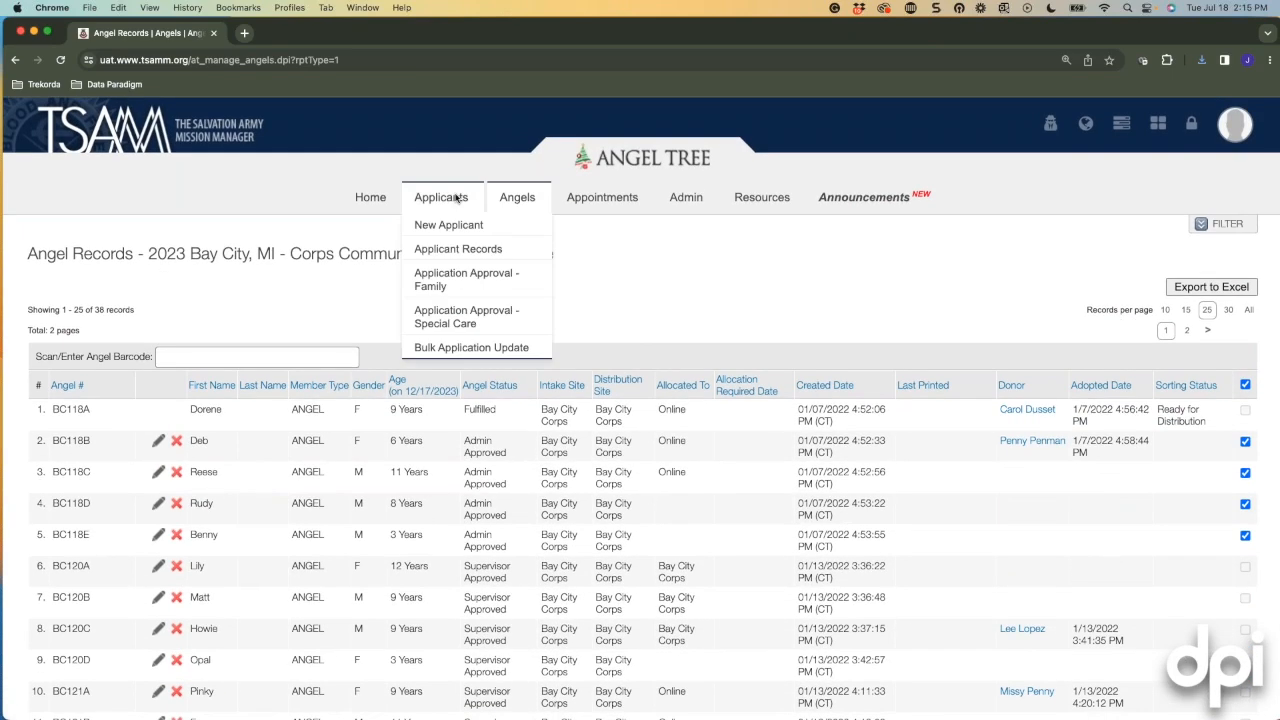
pyautogui.click(455, 249)
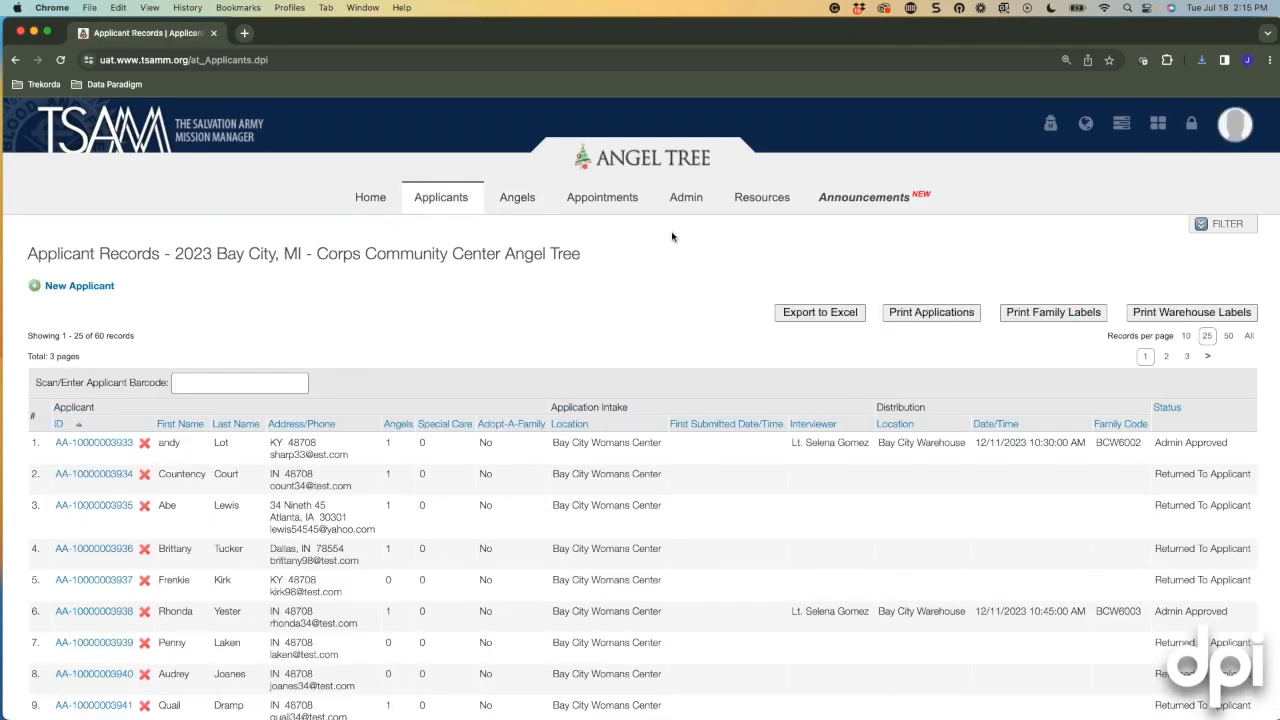
pyautogui.moveTo(682, 205)
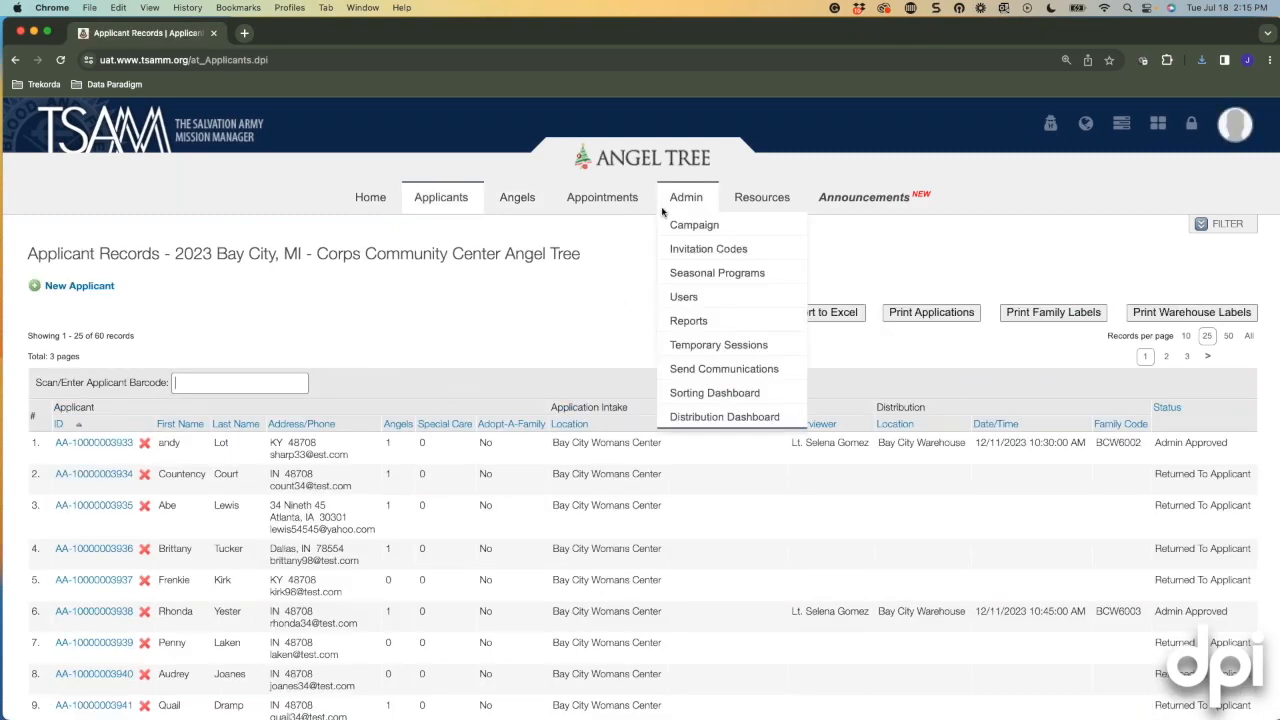
pyautogui.click(718, 230)
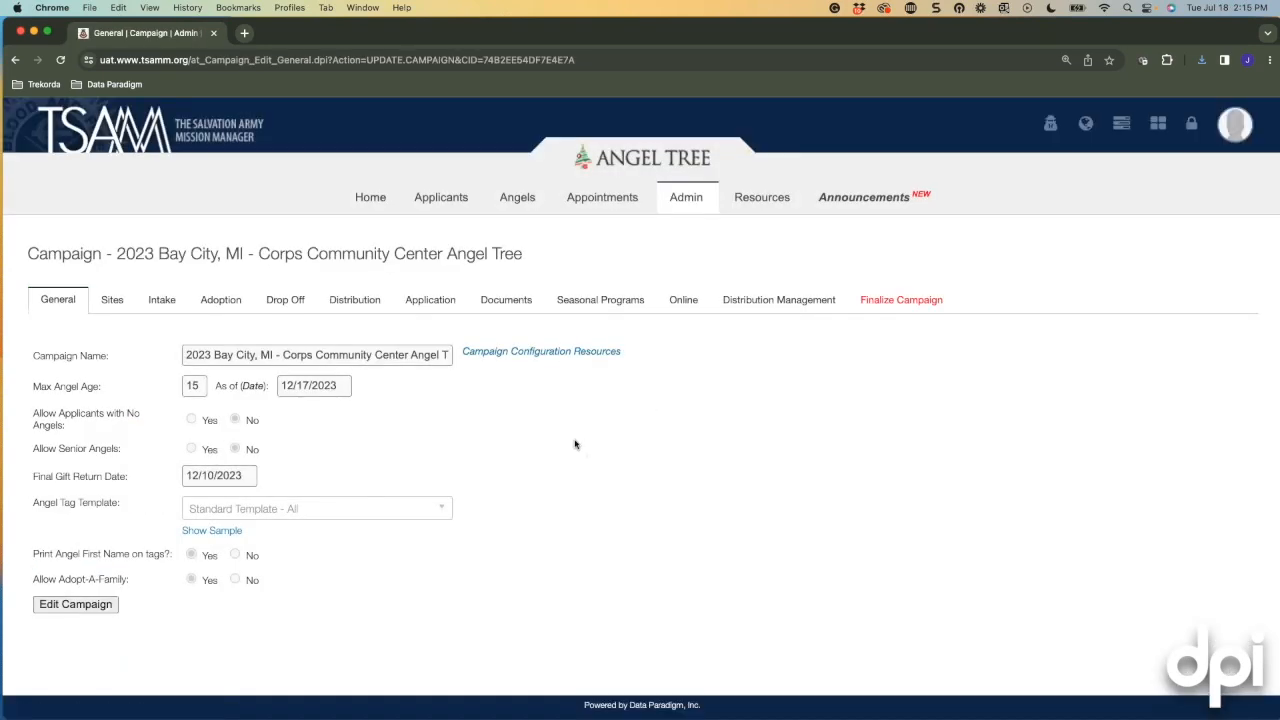
# Return to Applicant Records and open the first applicant's record.
pyautogui.moveTo(441, 197)
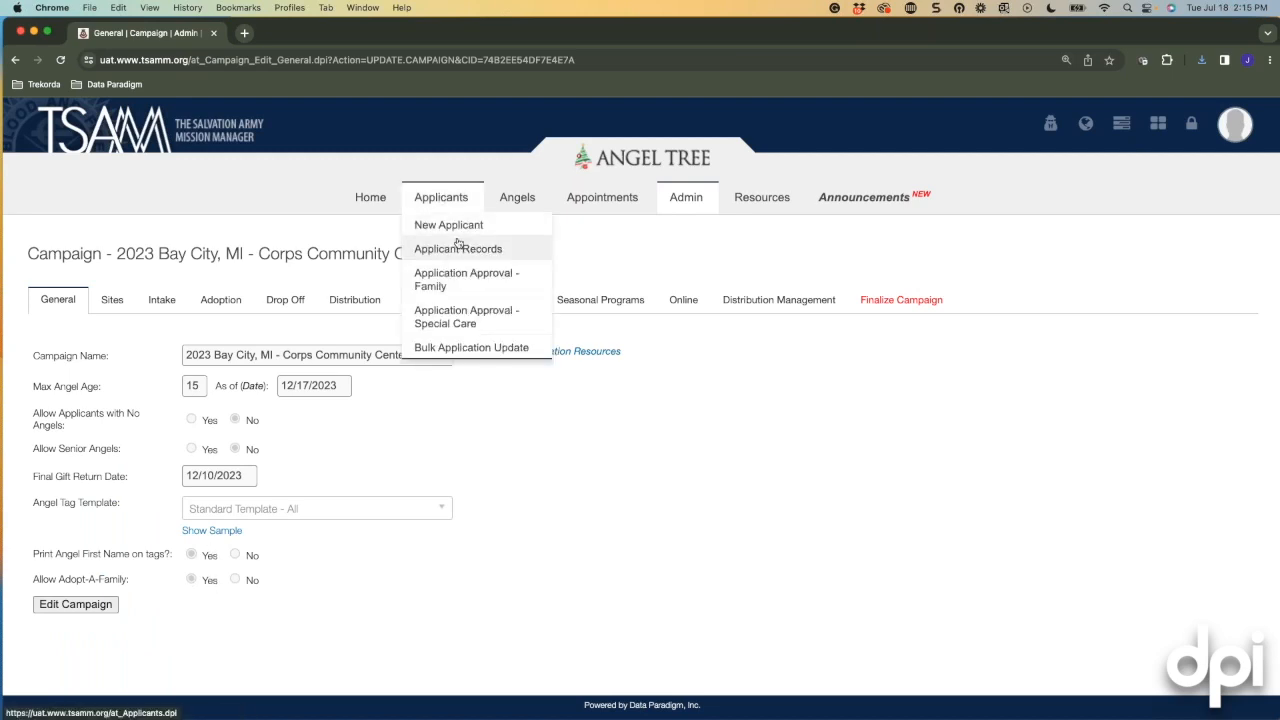
pyautogui.click(458, 248)
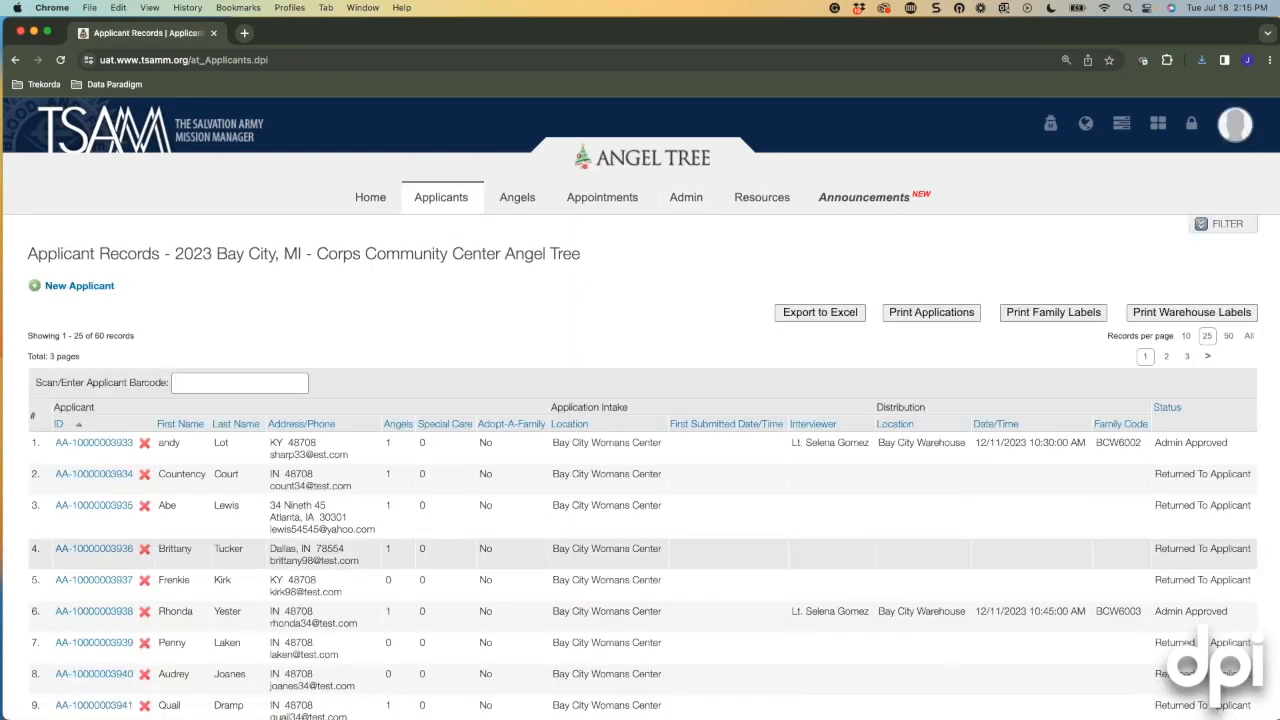
pyautogui.click(100, 446)
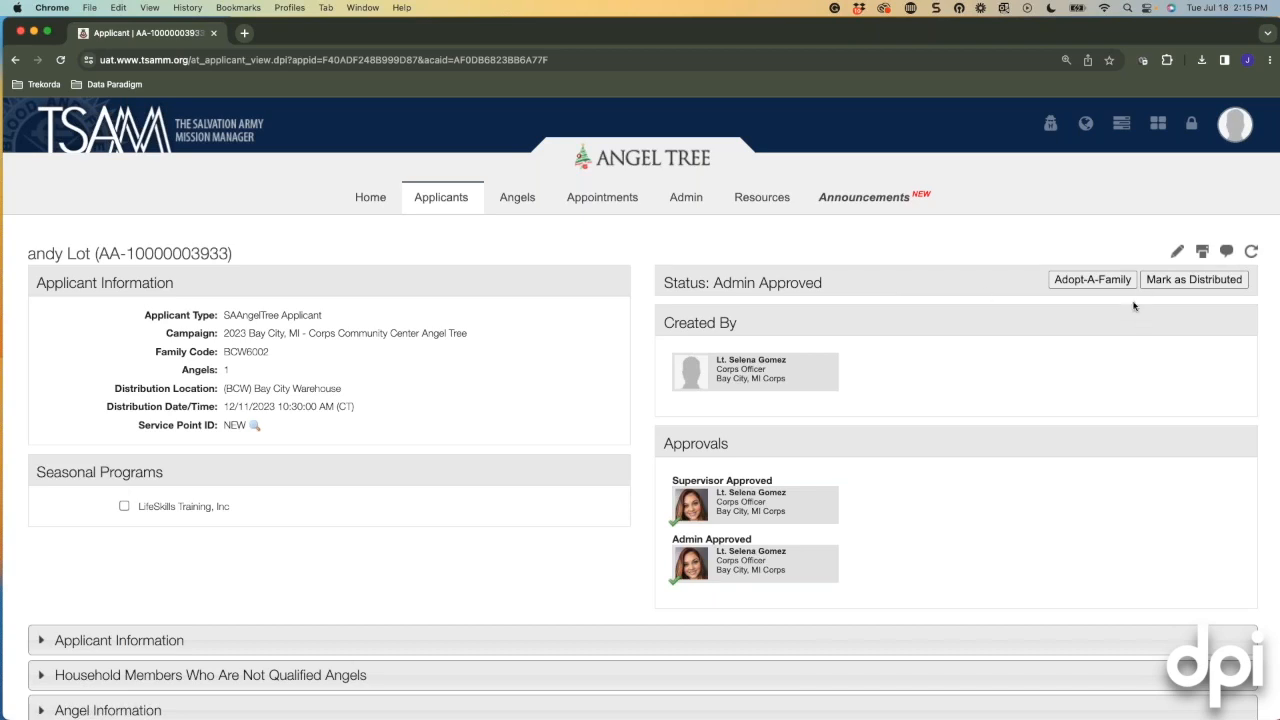
# Enable Adopt-A-Family for this applicant and confirm it.
pyautogui.click(1105, 282)
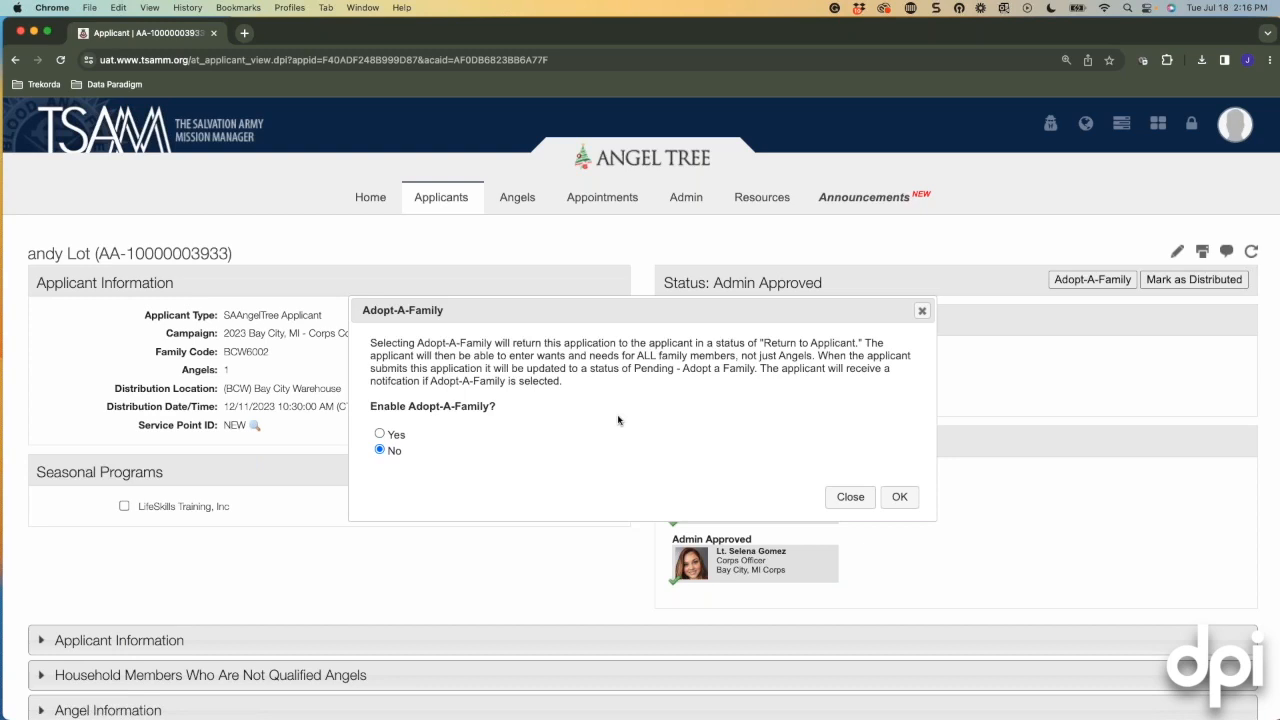
pyautogui.click(380, 434)
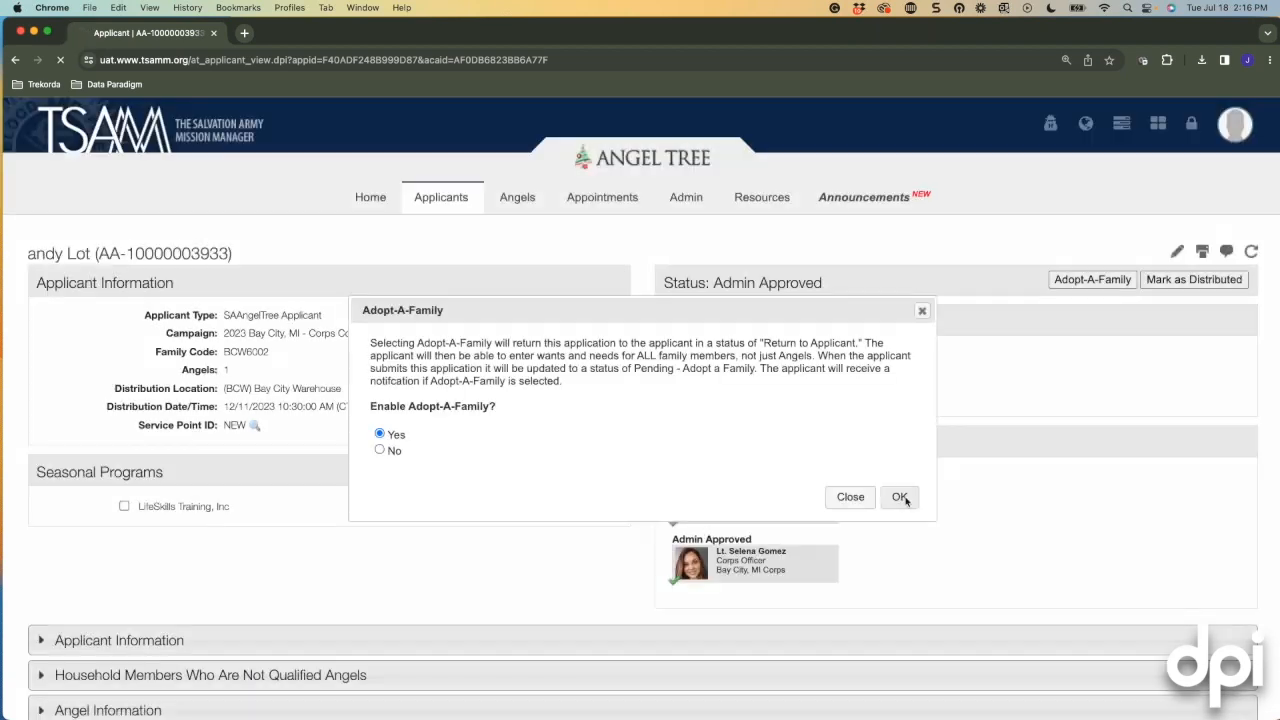
pyautogui.click(900, 497)
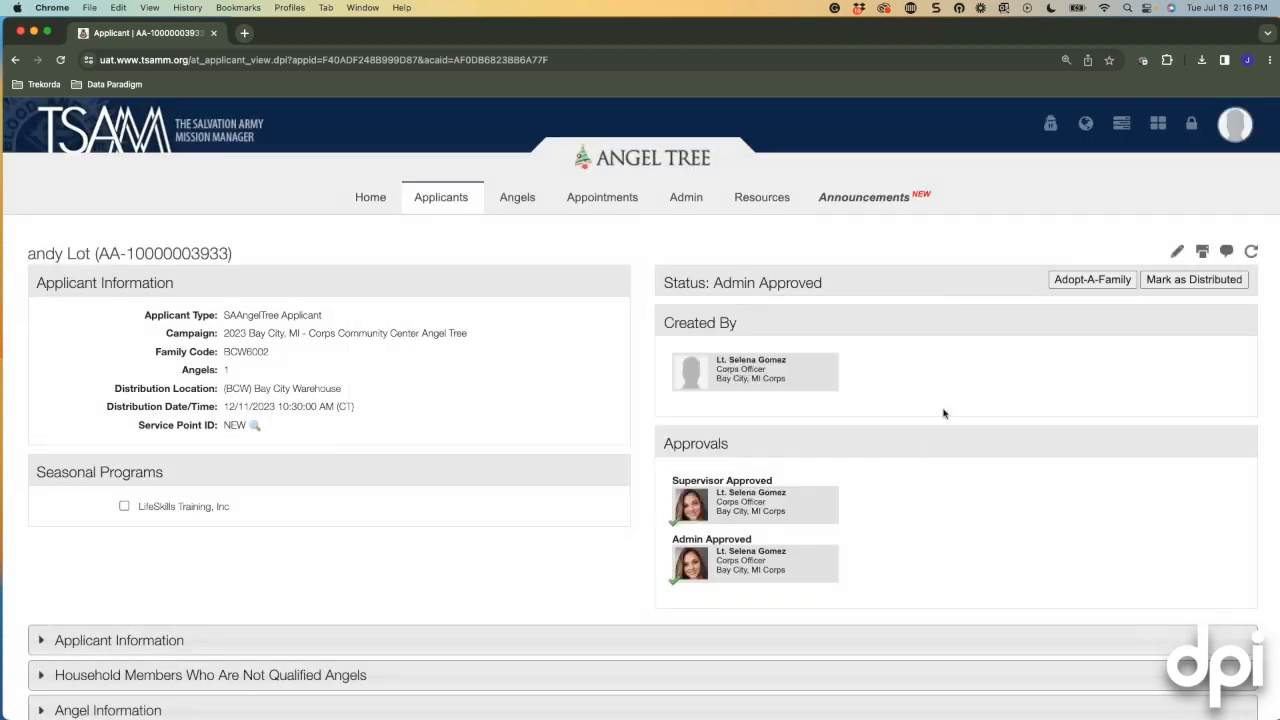
# Close the reopened Adopt-A-Family prompt unchanged, review the applicant page, and return Home.
pyautogui.click(1066, 282)
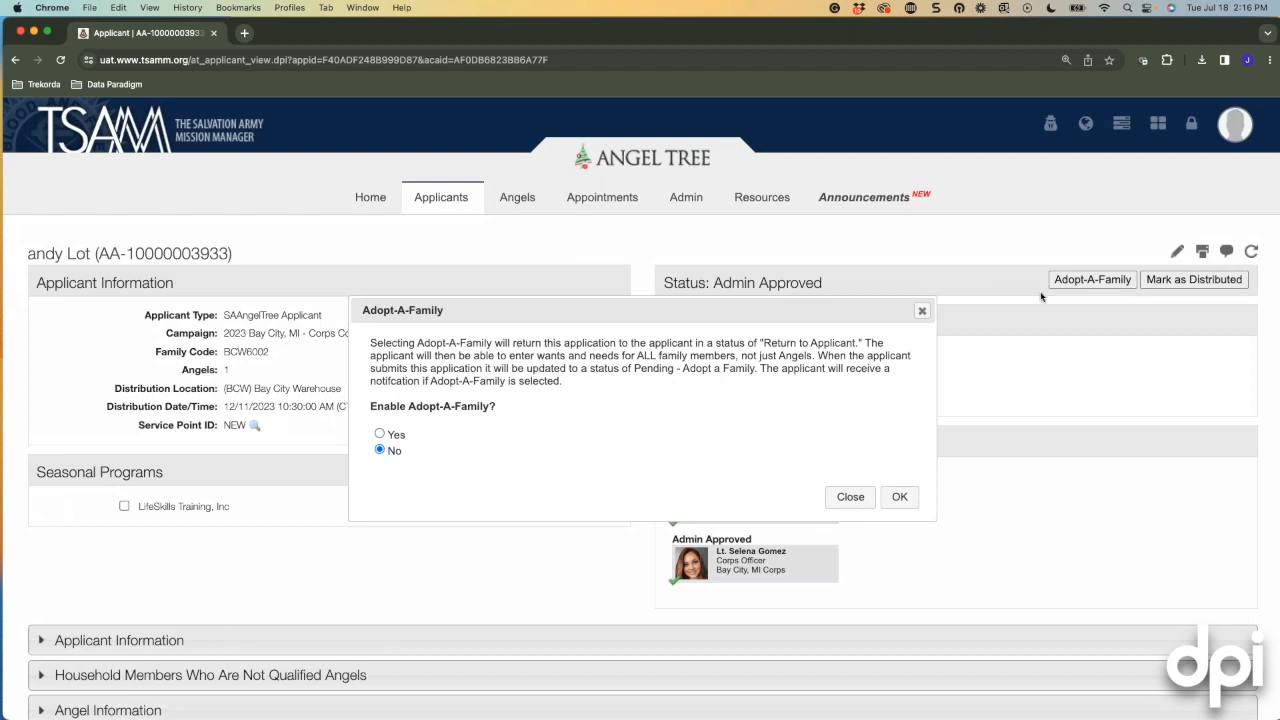
pyautogui.click(922, 311)
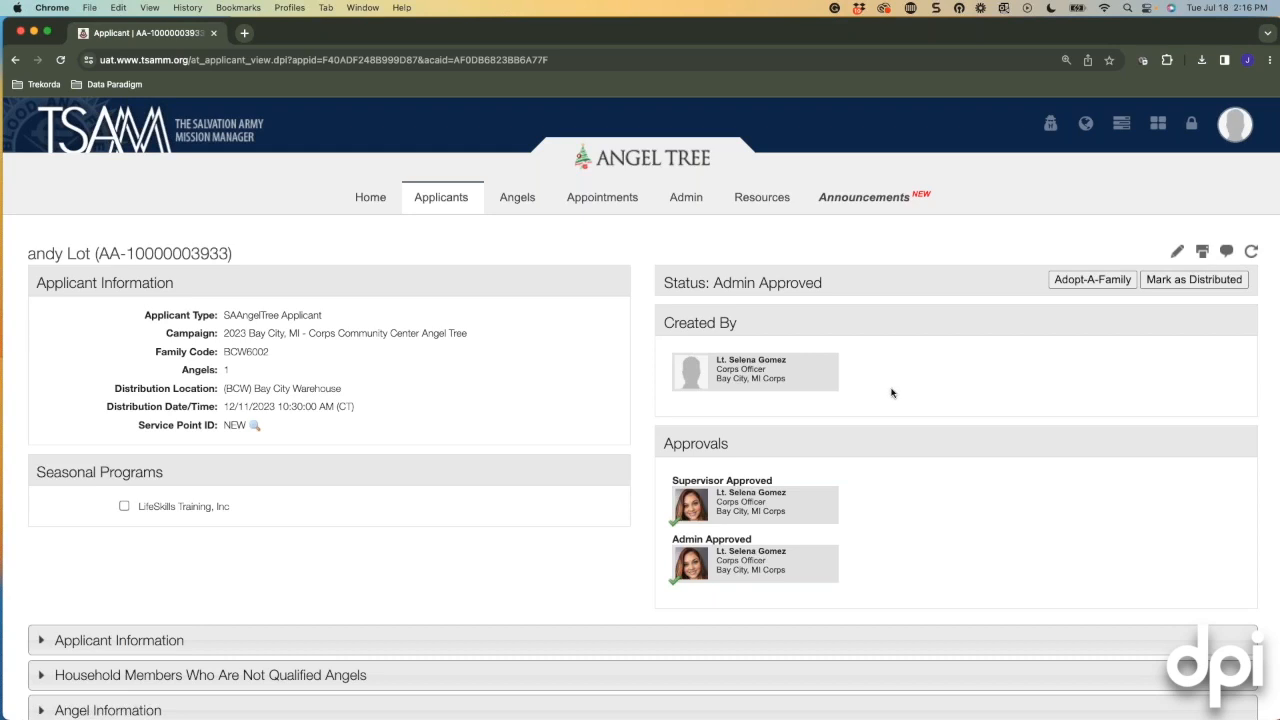
pyautogui.scroll(-2, 1073, 456)
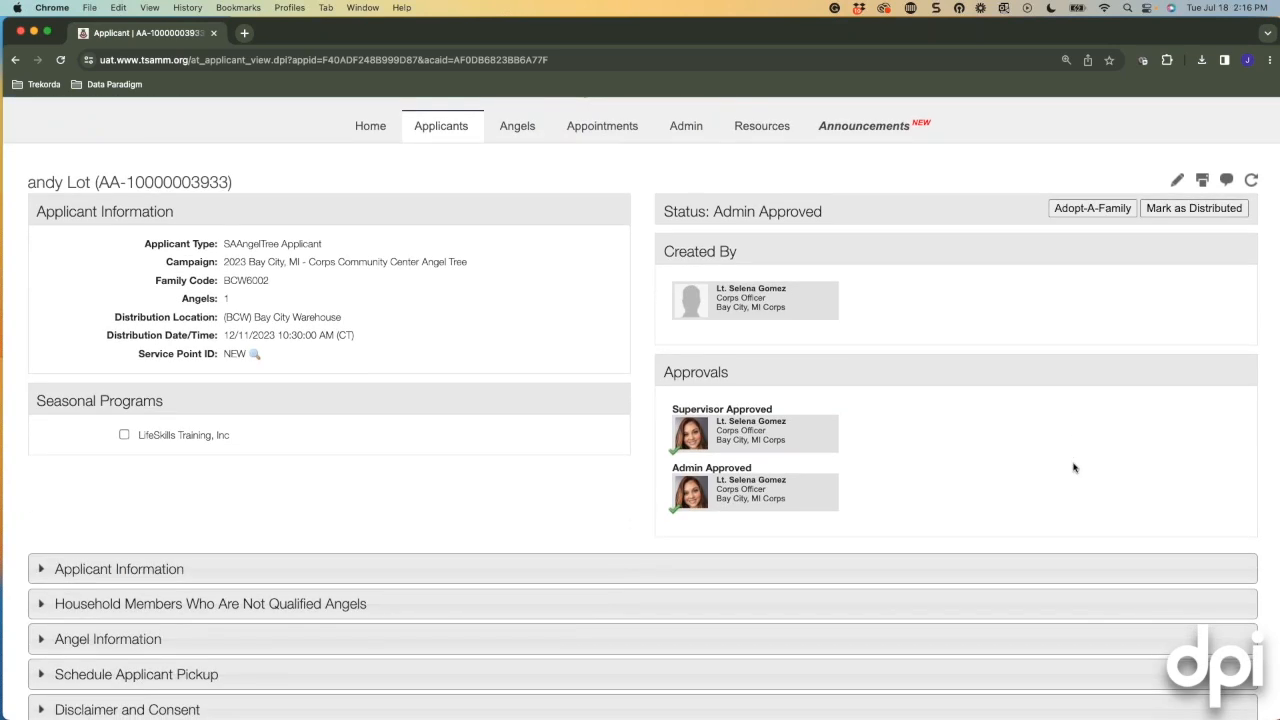
pyautogui.scroll(-1, 1073, 467)
pyautogui.scroll(3, 1073, 467)
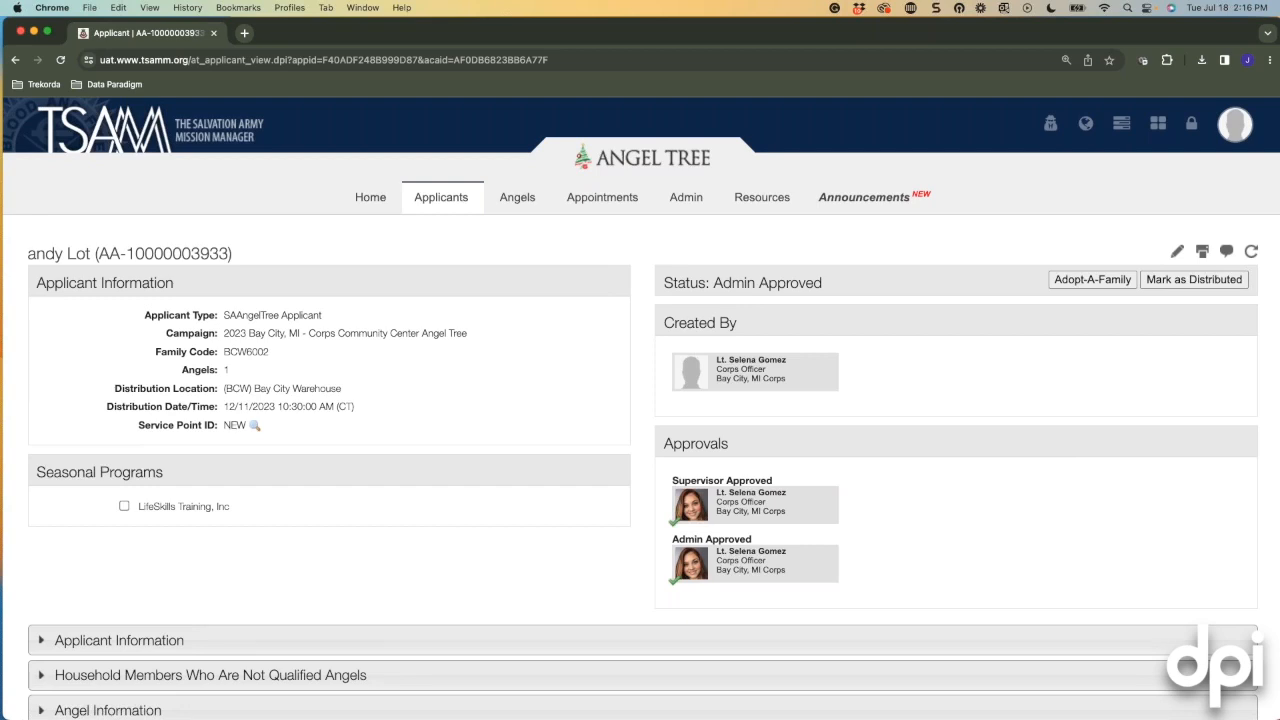
pyautogui.click(368, 198)
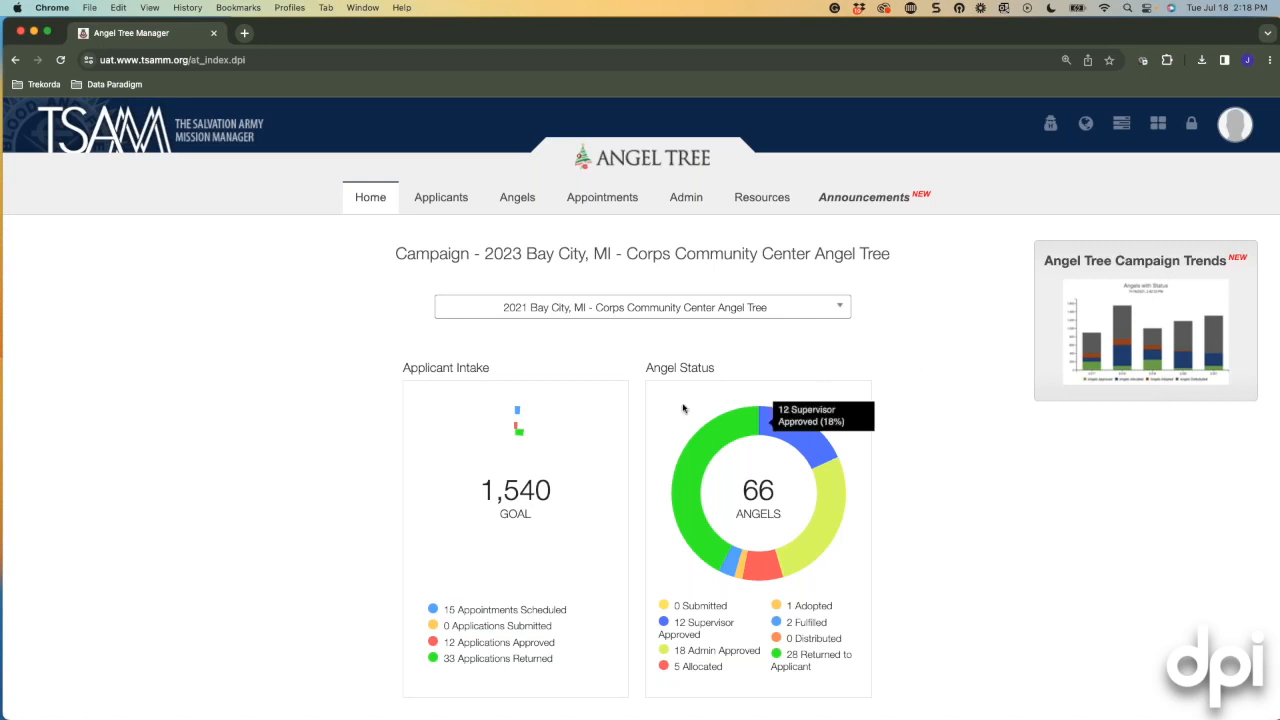
# In the campaign's Application settings, select the Family Applicant Intake form type.
pyautogui.click(676, 200)
pyautogui.click(679, 222)
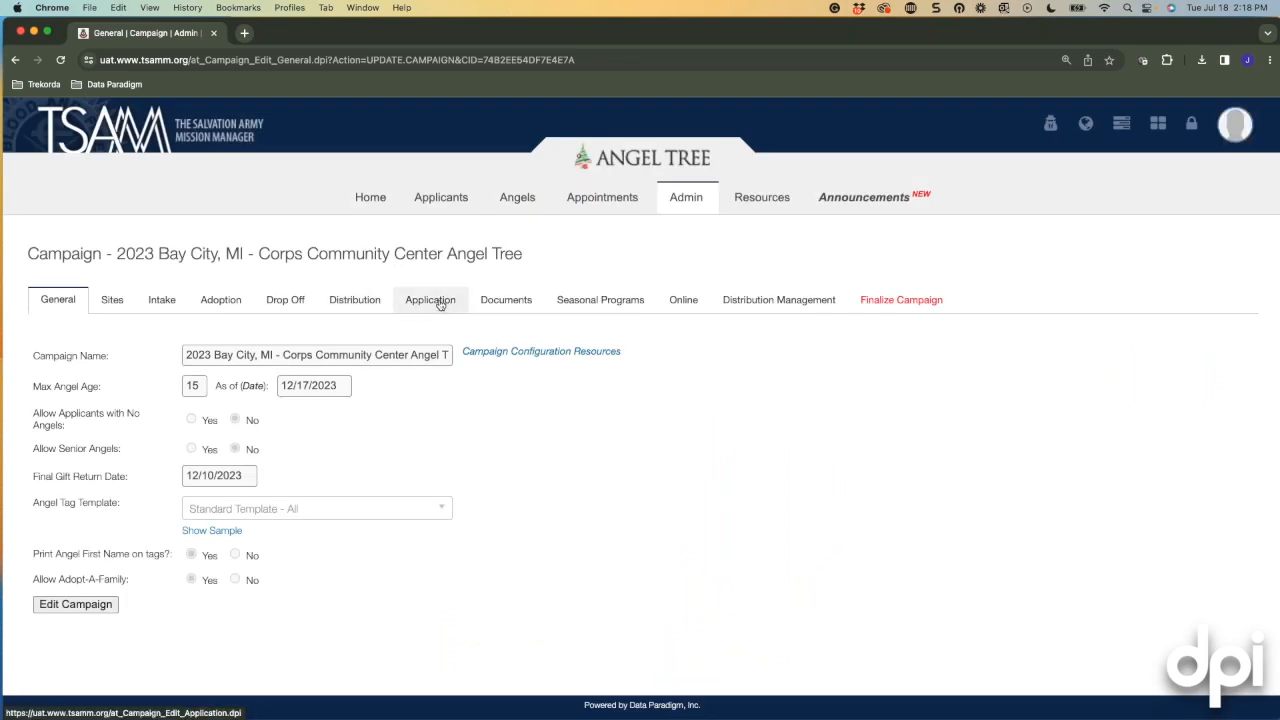
pyautogui.click(440, 302)
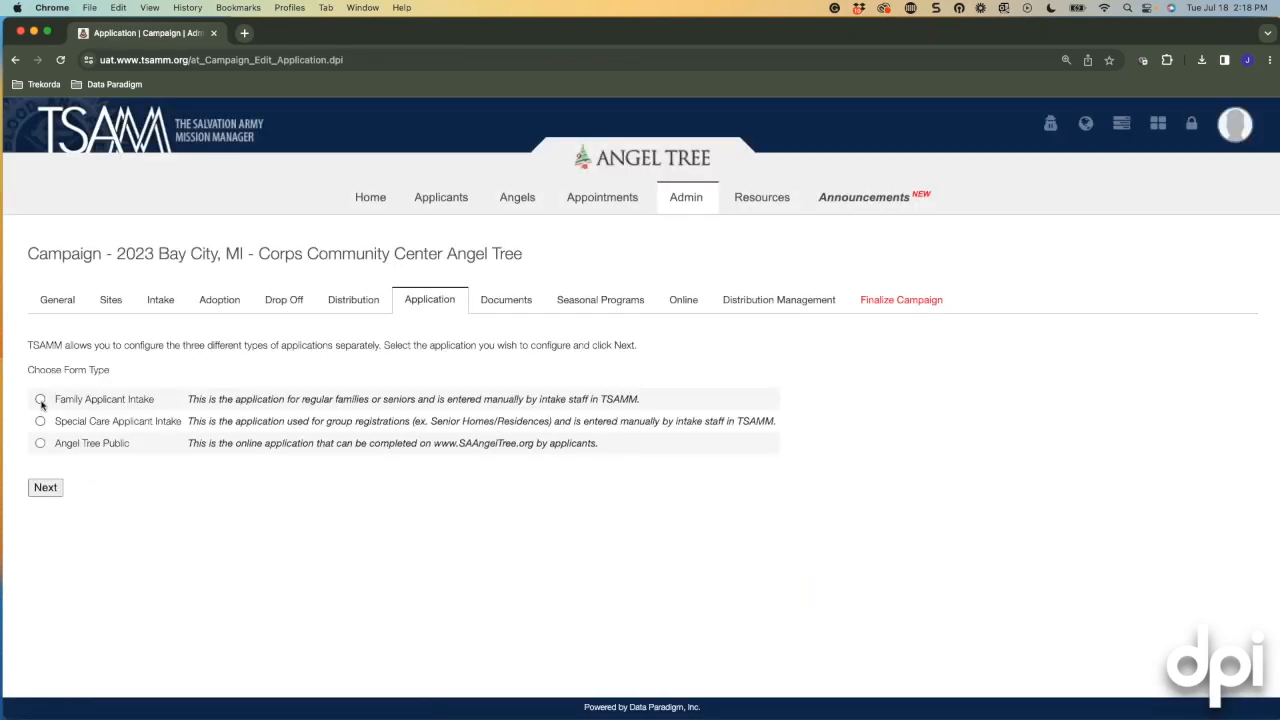
pyautogui.click(40, 400)
# Start a New Applicant from the Applicant Records list.
pyautogui.moveTo(478, 214)
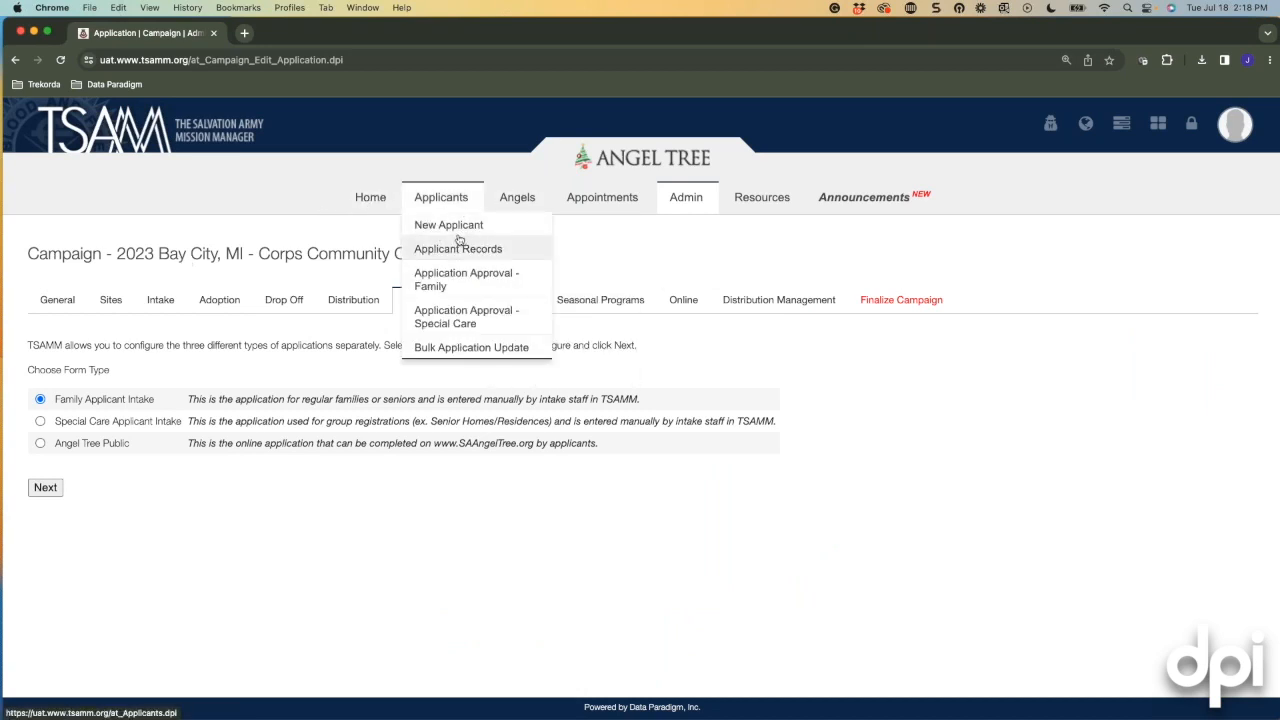
pyautogui.click(454, 250)
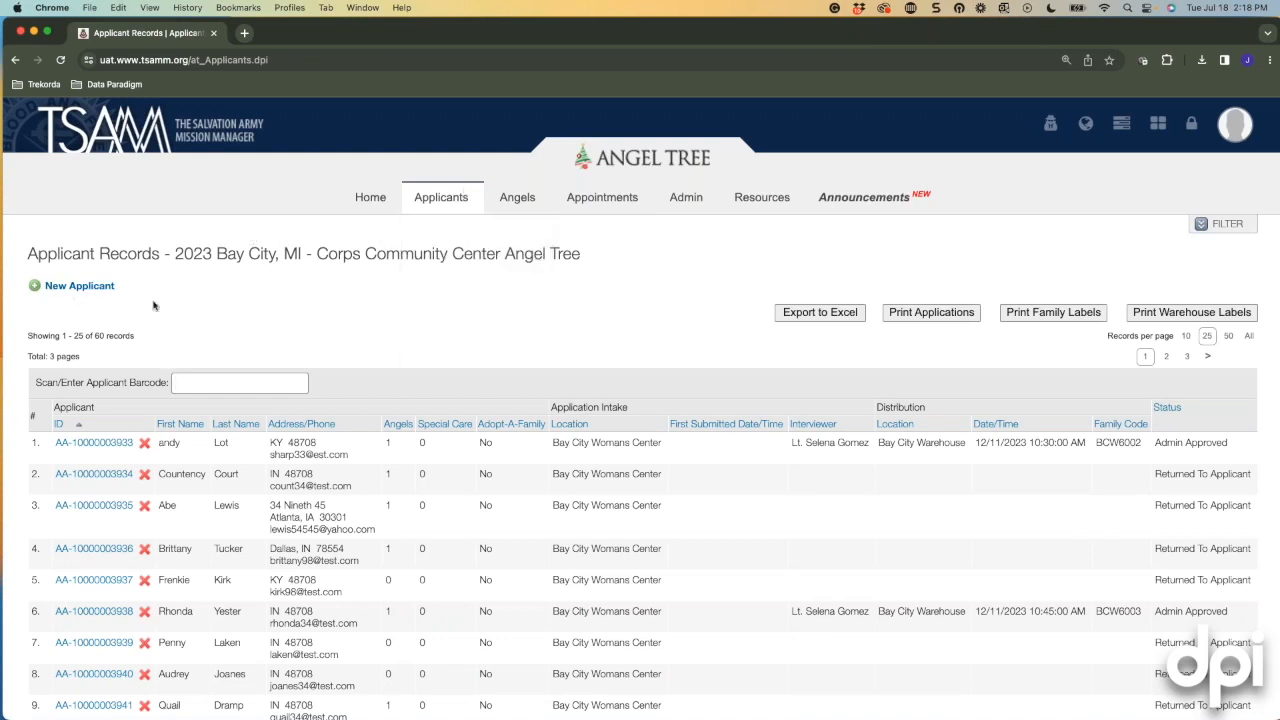
pyautogui.click(105, 288)
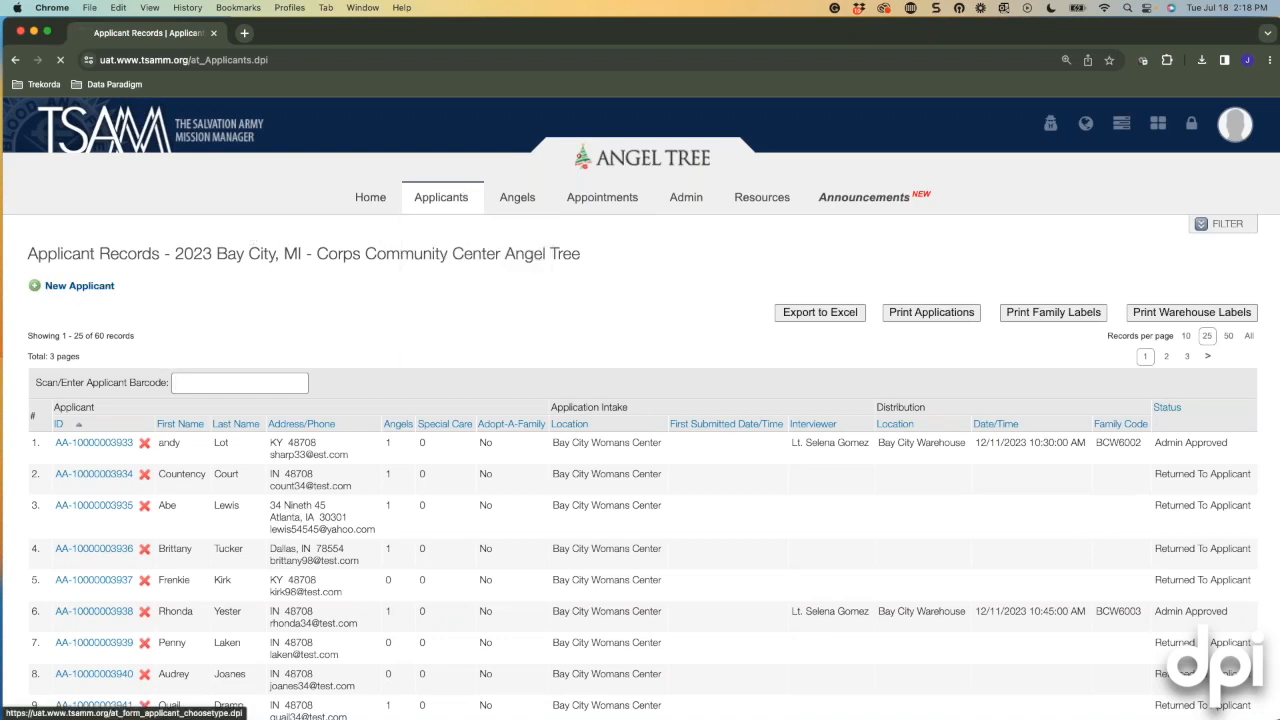
# Choose Family Applicant Intake at the Bay City Corps location and continue.
pyautogui.click(114, 329)
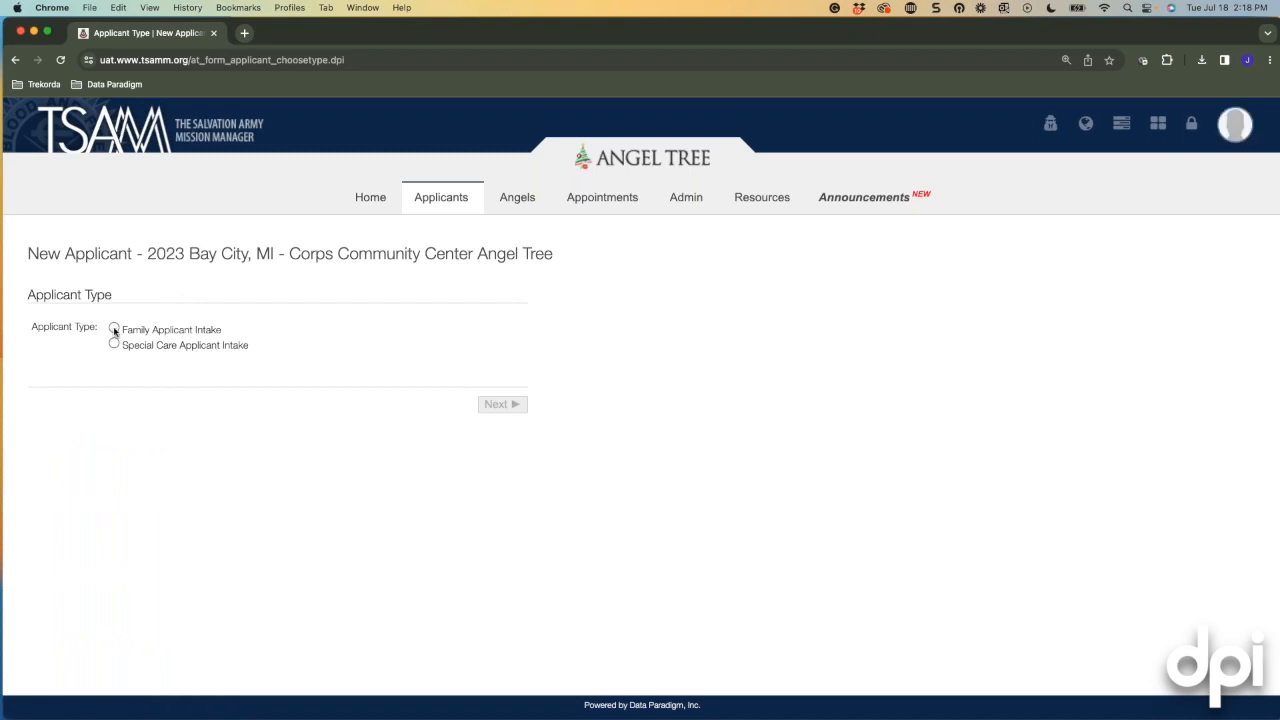
pyautogui.click(303, 372)
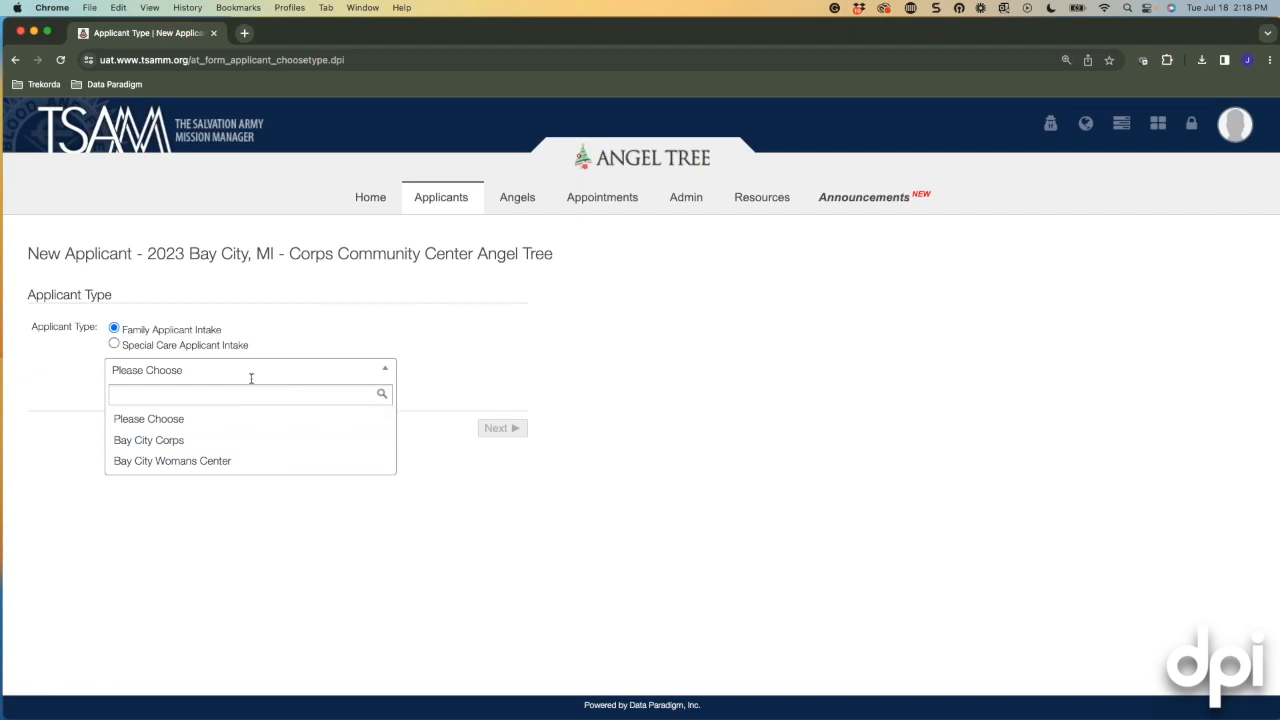
pyautogui.click(137, 441)
pyautogui.click(495, 428)
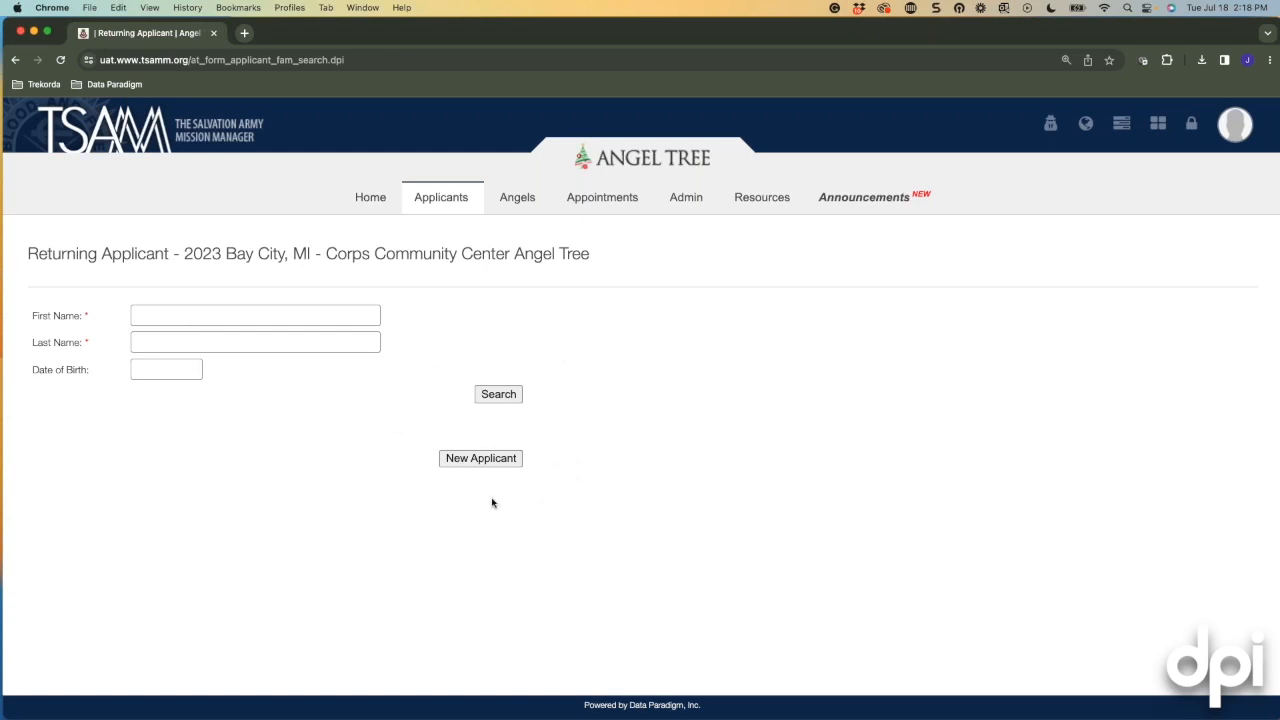
# Enter the applicant's first and last name and search for an existing record.
pyautogui.click(236, 318)
pyautogui.press('BackSpace')
pyautogui.press('BackSpace')
pyautogui.press('BackSpace')
pyautogui.press('Tab')
pyautogui.click(498, 394)
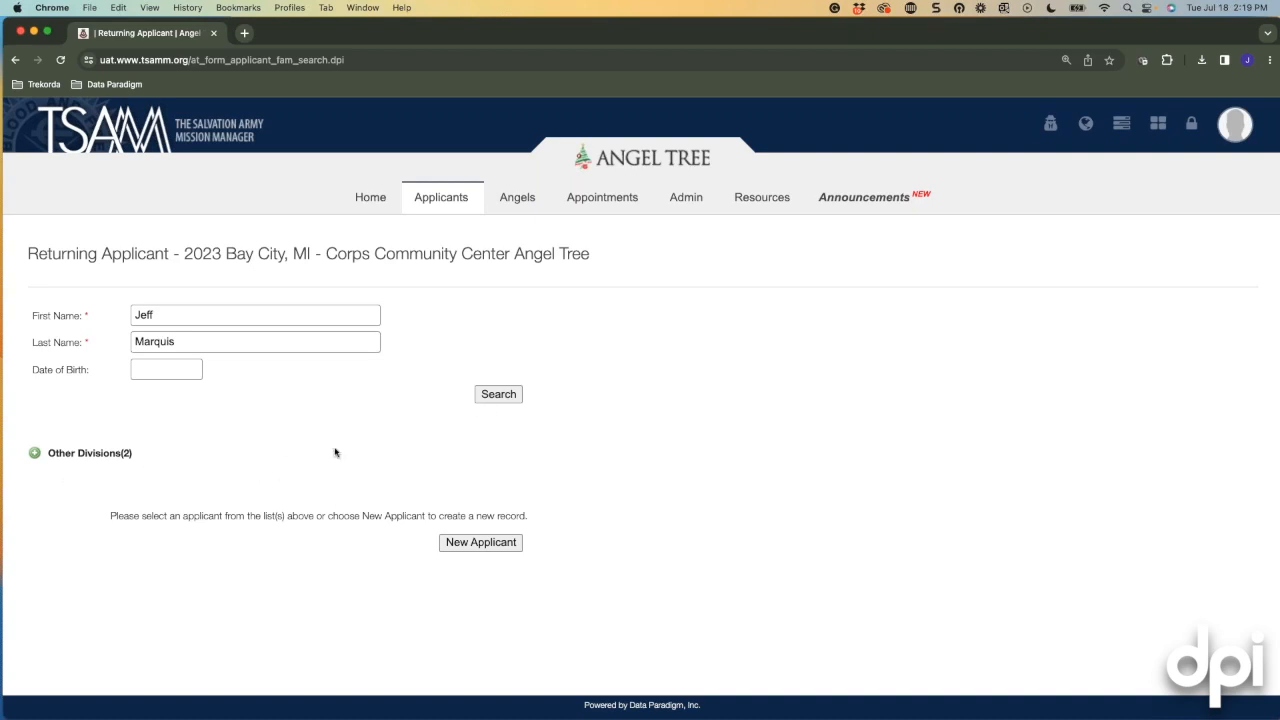
# Check the Other Divisions matches, then create a new applicant record instead.
pyautogui.click(34, 453)
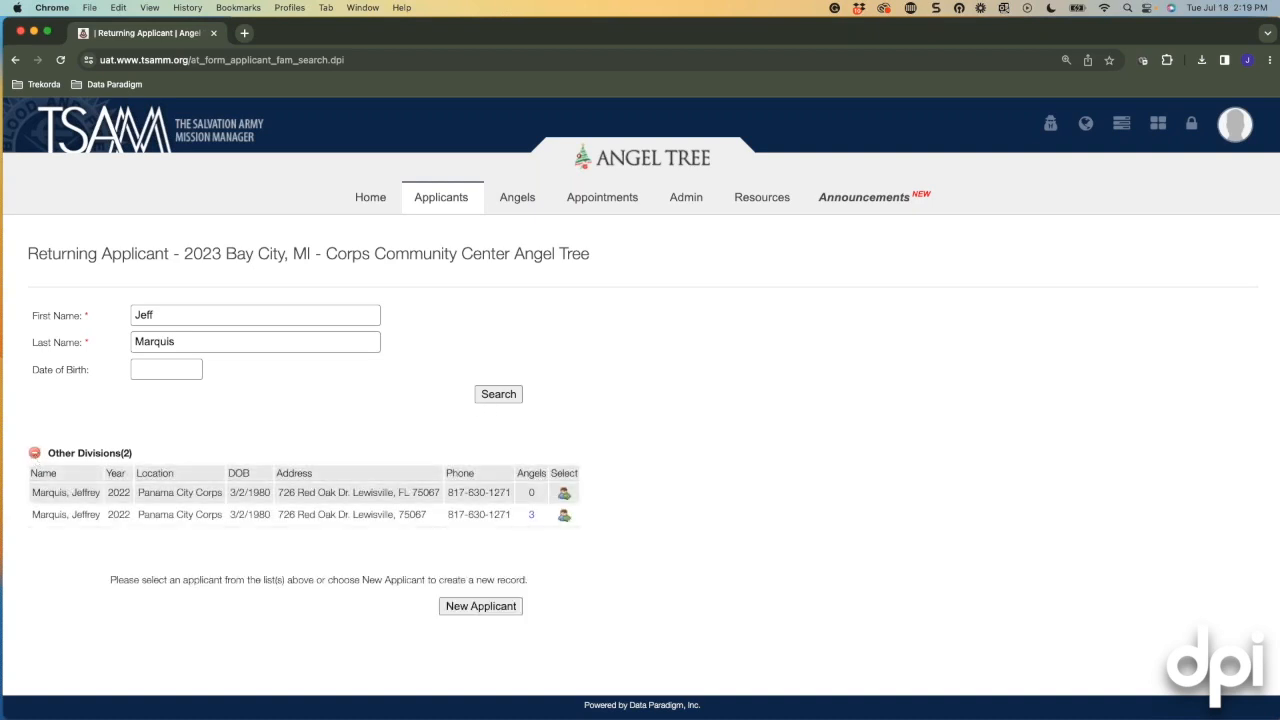
pyautogui.click(35, 454)
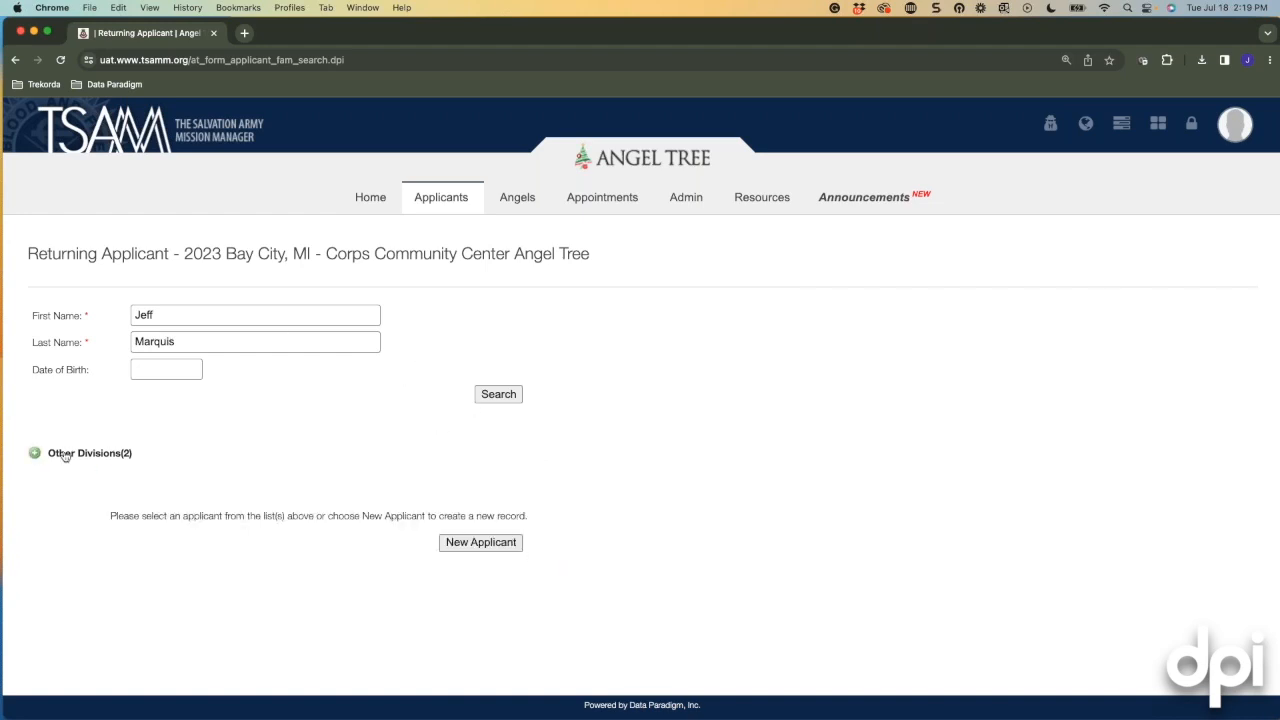
pyautogui.click(34, 453)
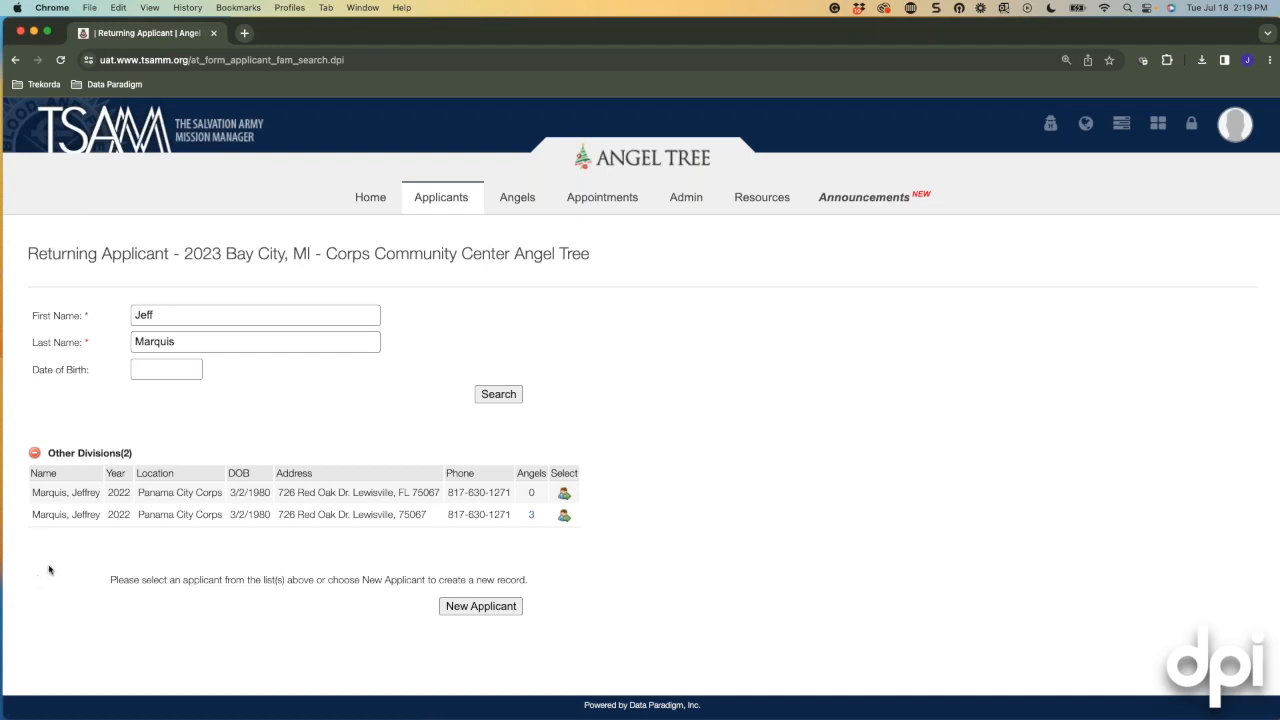
pyautogui.click(44, 454)
pyautogui.click(480, 543)
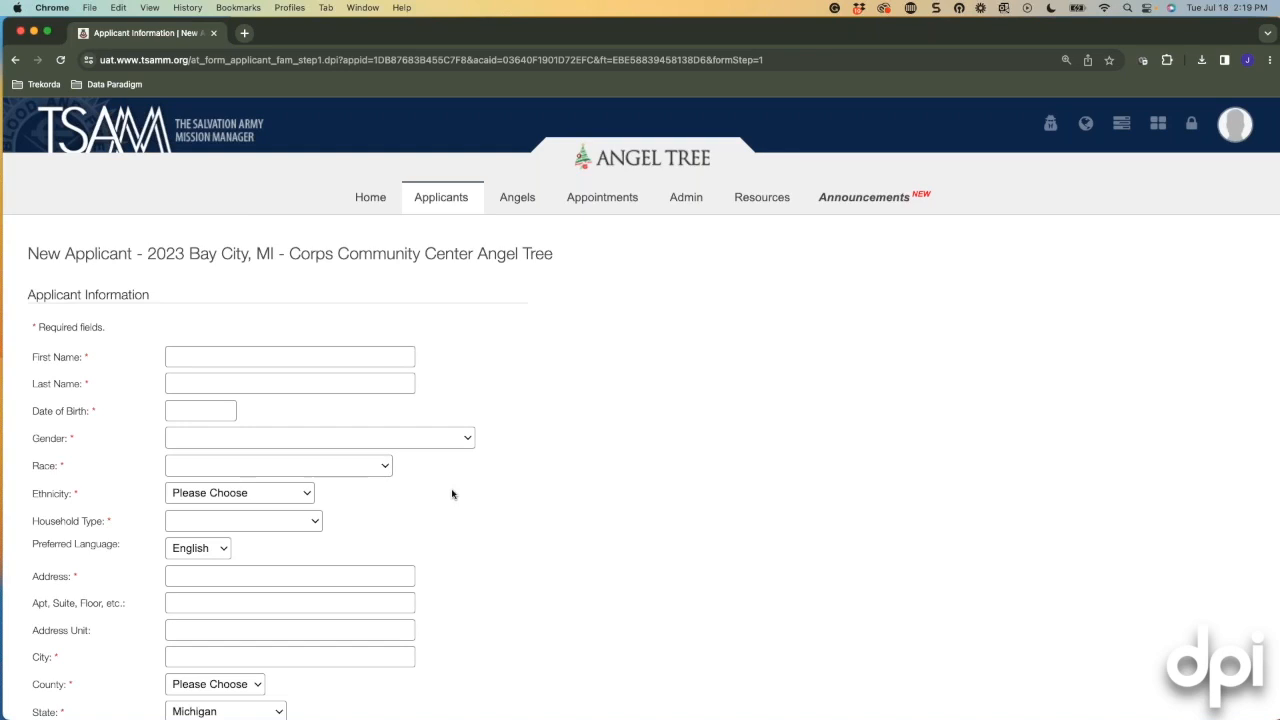
# Look over the blank New Applicant form and leave it unfilled for the Home dashboard.
pyautogui.scroll(-3, 452, 494)
pyautogui.scroll(-4, 452, 494)
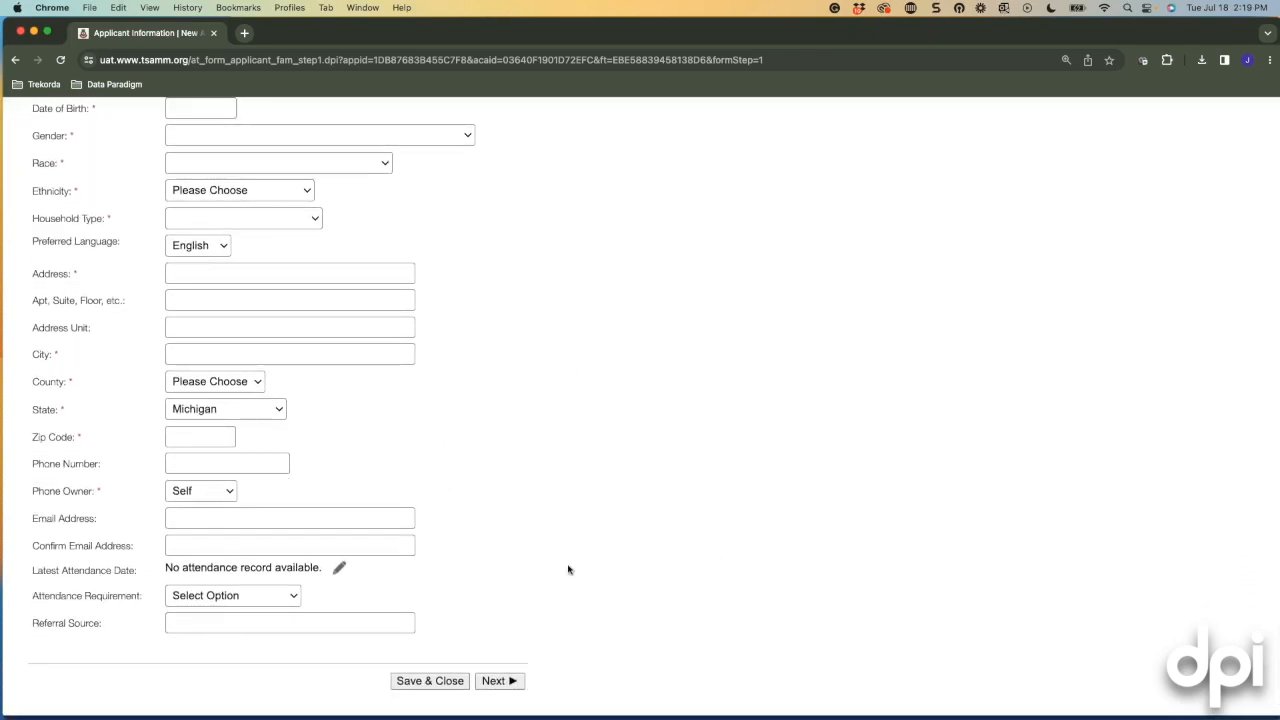
pyautogui.scroll(7, 539, 504)
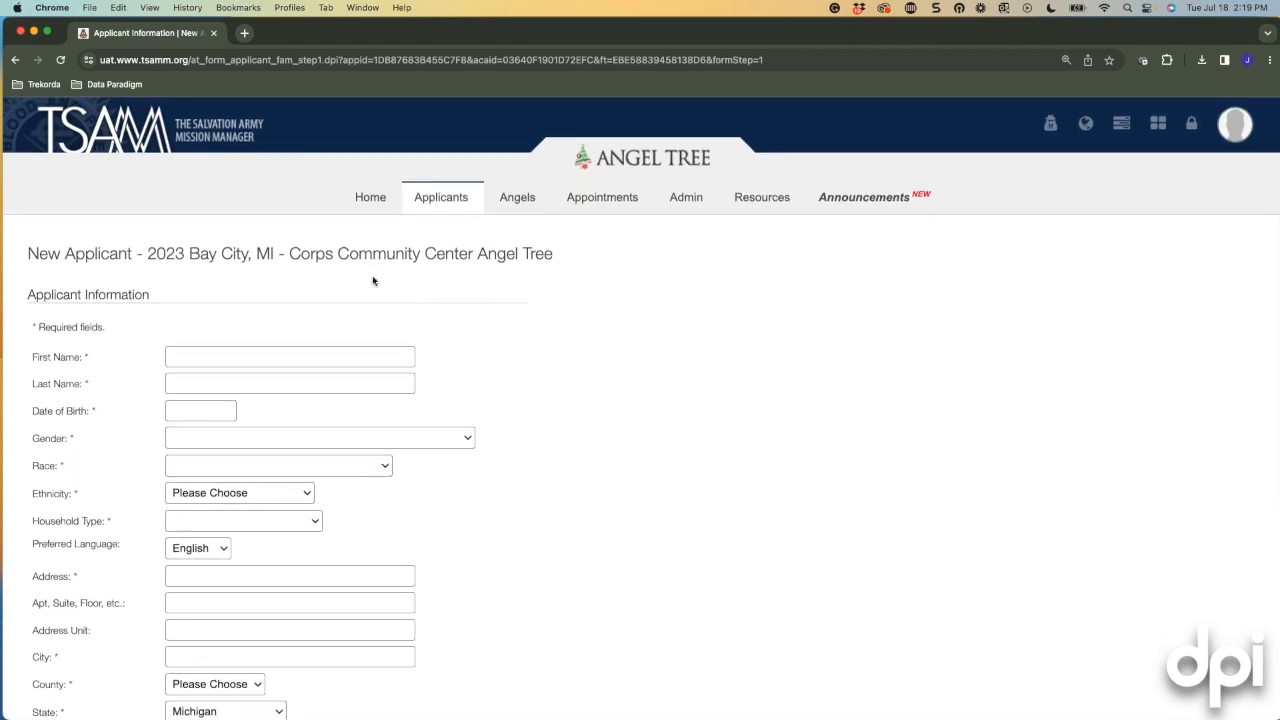
pyautogui.click(370, 197)
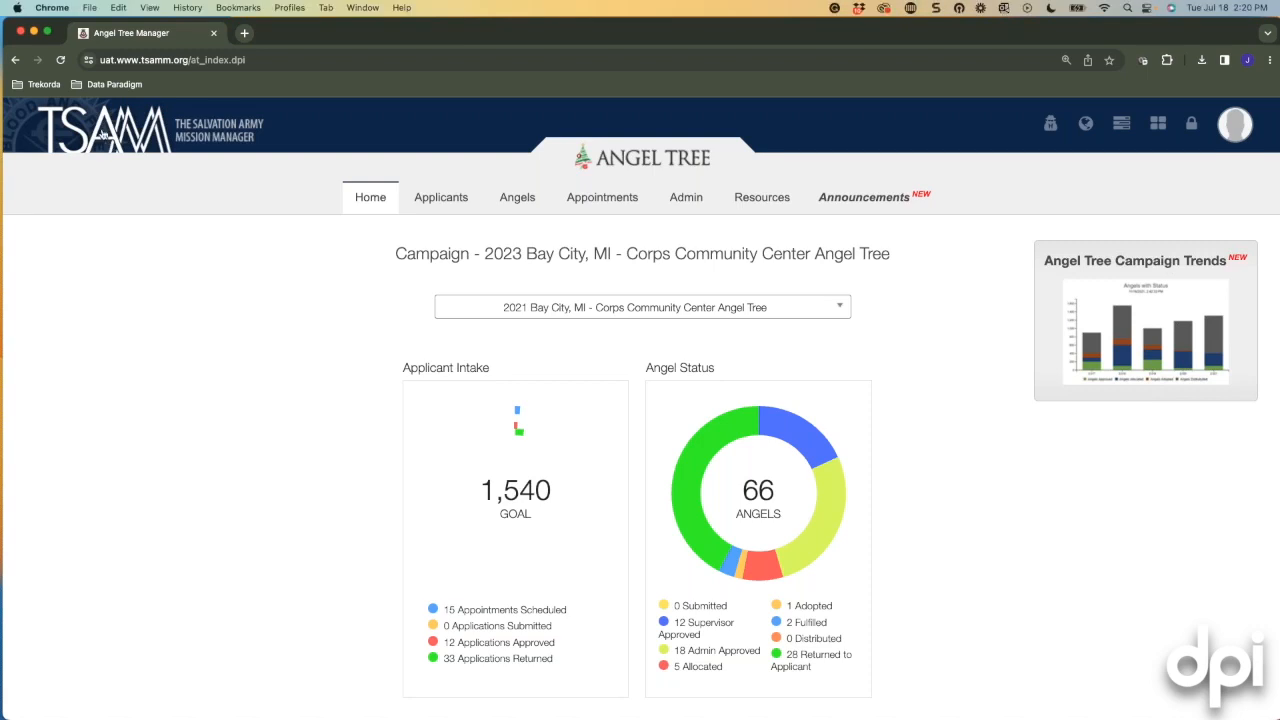
# Go back to TSAMM module selection via the header logo.
pyautogui.click(103, 134)
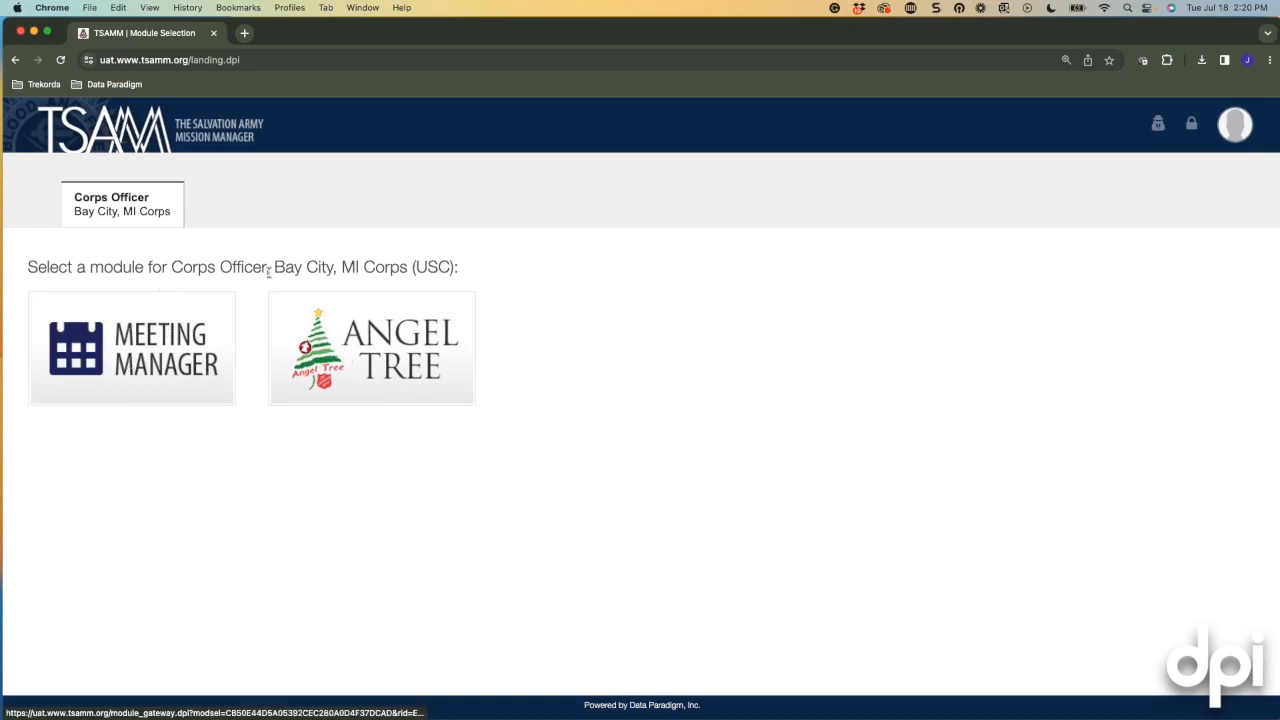
# Open the Angel Tree module for the 2023 Bay City campaign.
pyautogui.click(370, 355)
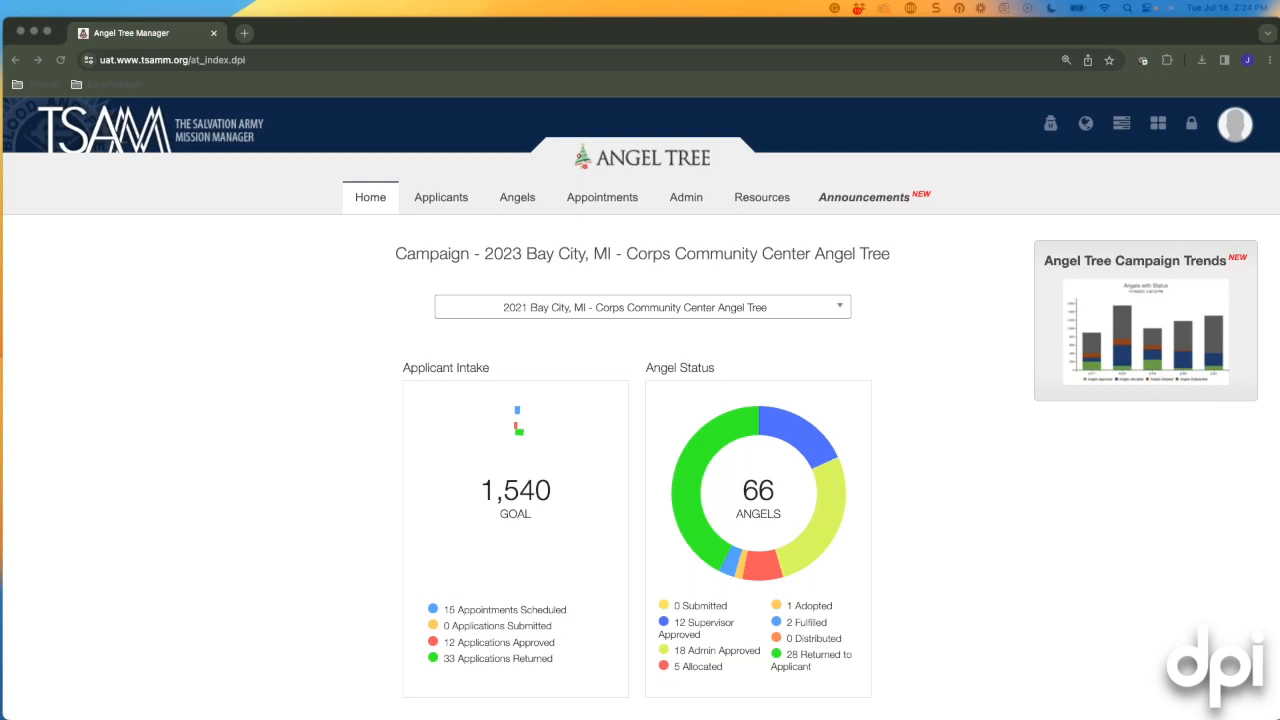
pyautogui.scroll(-3, 1098, 535)
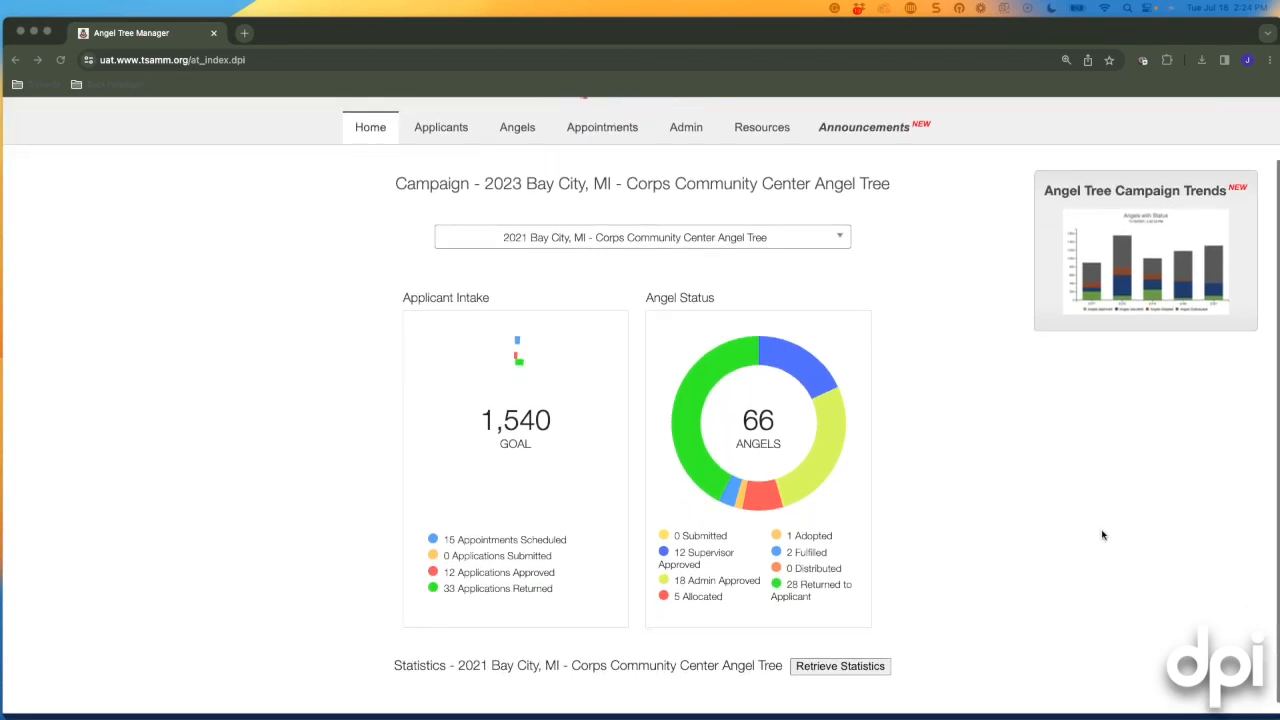
pyautogui.scroll(3, 1103, 535)
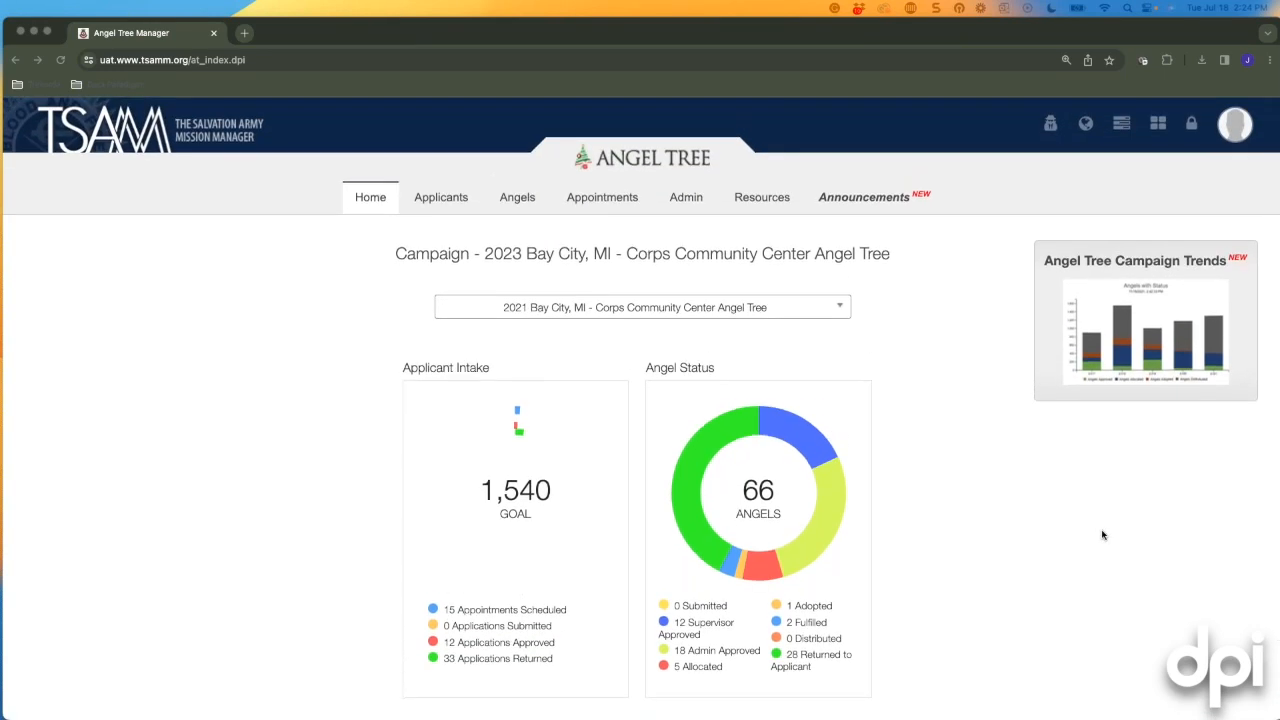